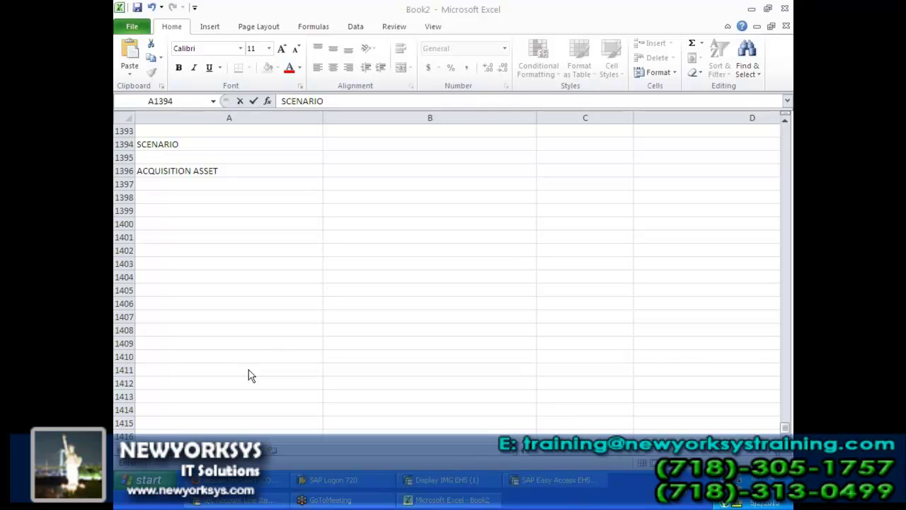
# Step: Clear the ASSET entries beside periods 5 and 8 in the PERIOD CONTROL list
pyautogui.press('Escape')
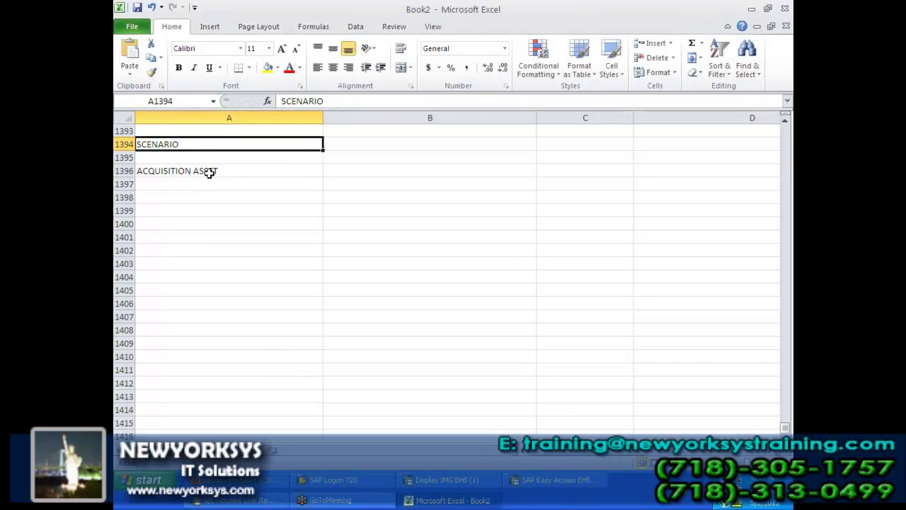
pyautogui.click(208, 174)
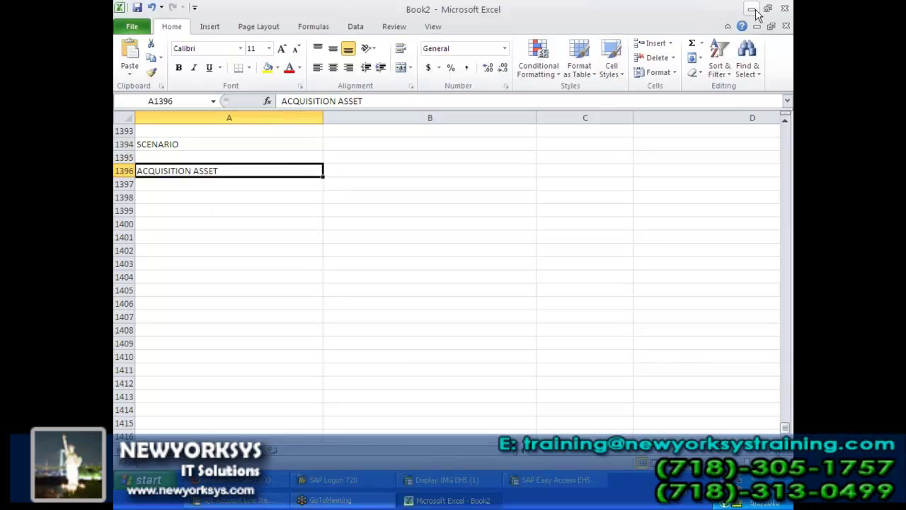
pyautogui.scroll(5, 421, 303)
pyautogui.scroll(20, 422, 303)
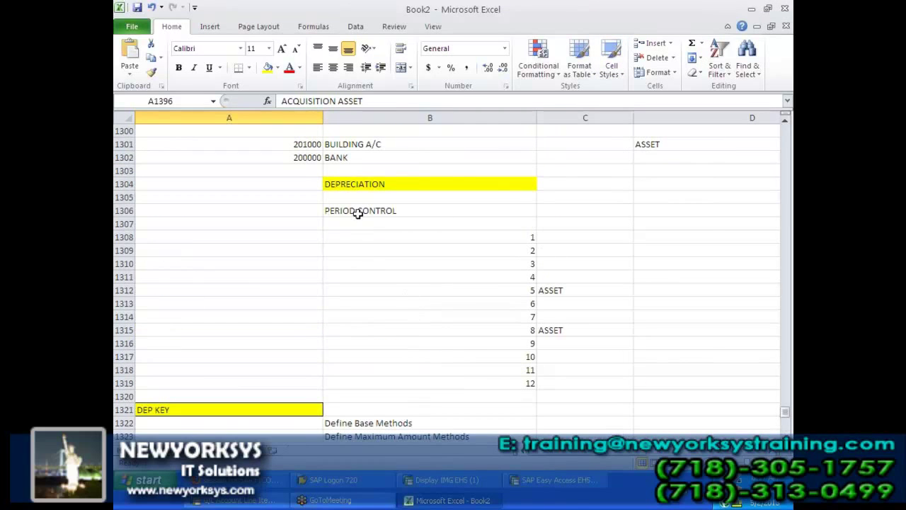
pyautogui.click(341, 214)
pyautogui.moveTo(484, 214); pyautogui.dragTo(587, 384)
pyautogui.click(536, 263)
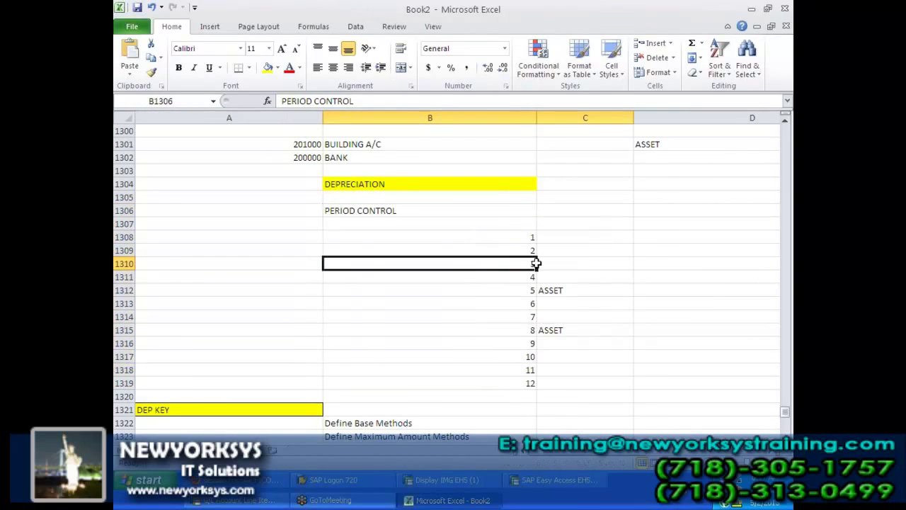
pyautogui.moveTo(557, 287); pyautogui.dragTo(557, 339)
pyautogui.press('Delete')
pyautogui.click(558, 330)
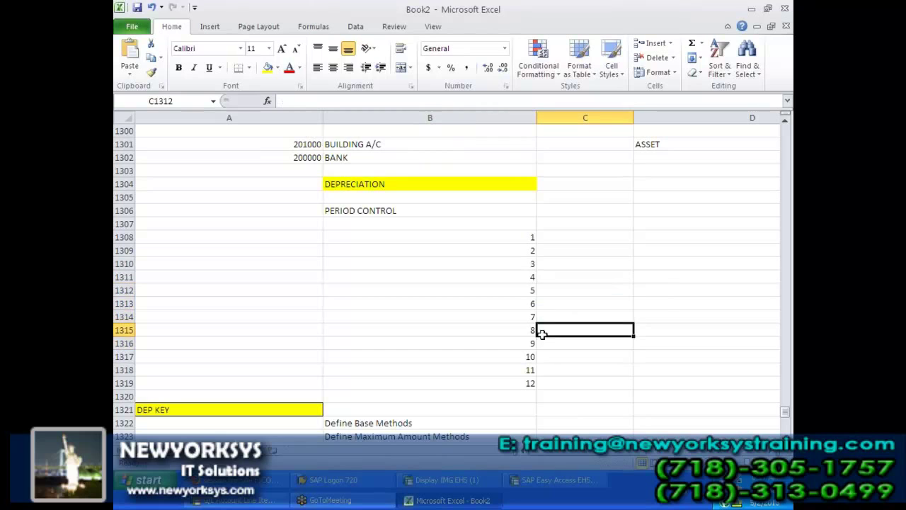
# Step: Enter 6 beside periods 6 to 12 in column C of the PERIOD CONTROL list
pyautogui.click(559, 304)
pyautogui.write('6')
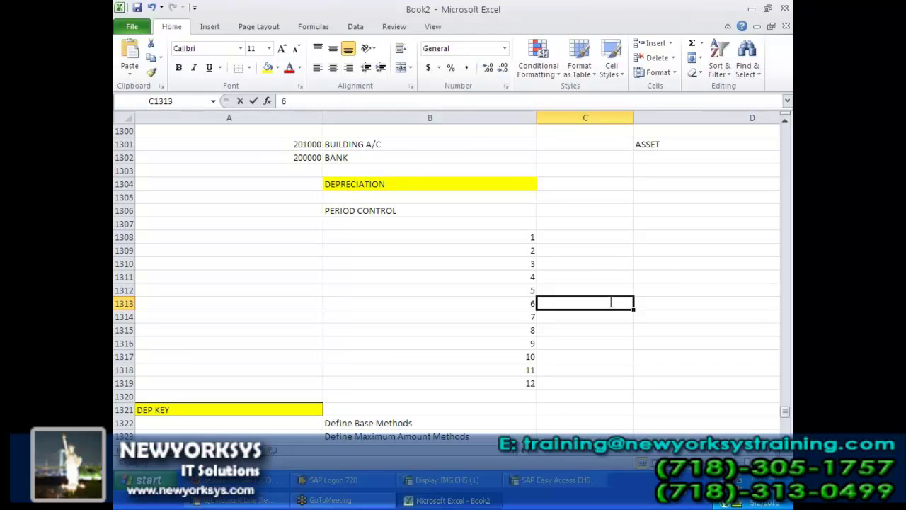
pyautogui.click(612, 329)
pyautogui.click(612, 304)
pyautogui.click(615, 316)
pyautogui.write('6')
pyautogui.click(607, 366)
pyautogui.click(615, 306)
pyautogui.moveTo(614, 307); pyautogui.dragTo(635, 385)
pyautogui.click(667, 370)
pyautogui.click(521, 305)
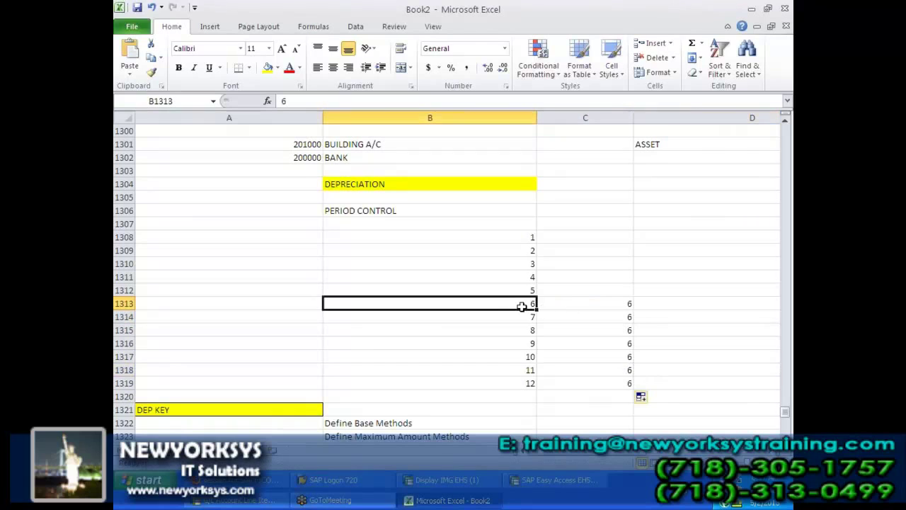
pyautogui.moveTo(613, 303); pyautogui.dragTo(617, 380)
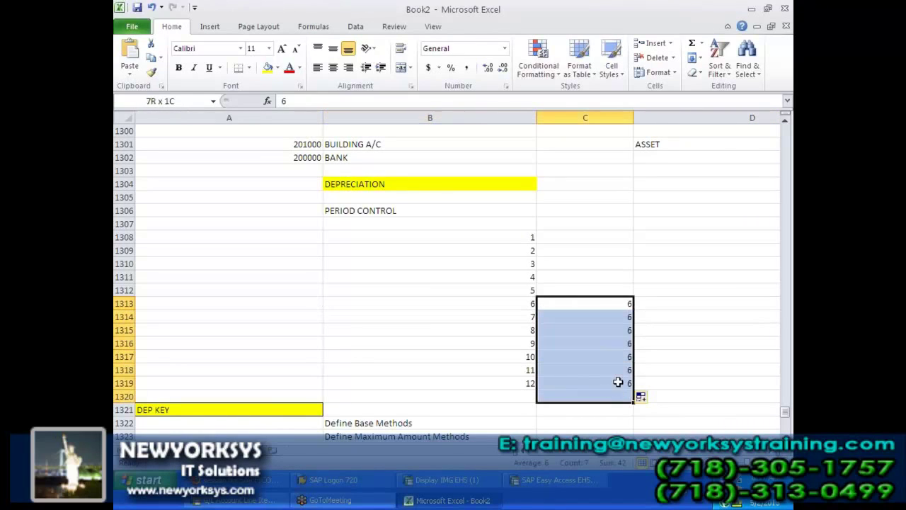
pyautogui.click(530, 280)
pyautogui.click(526, 291)
pyautogui.click(521, 273)
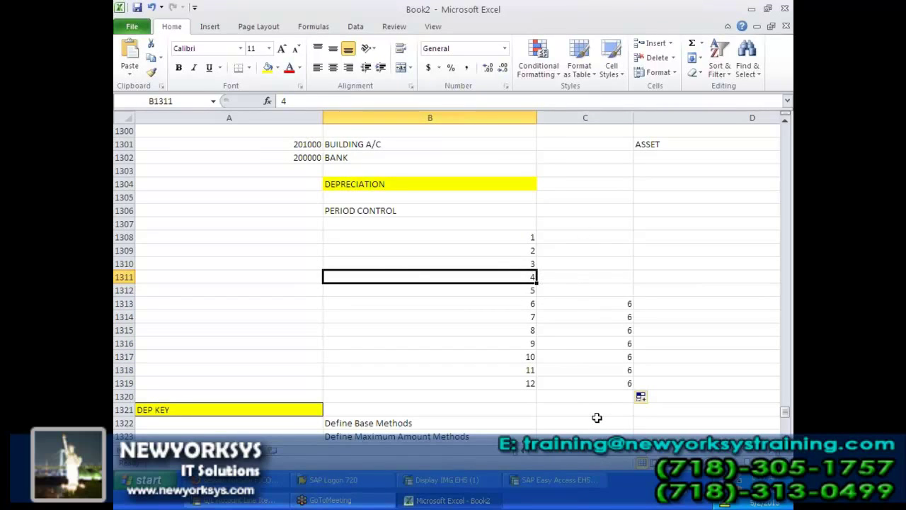
pyautogui.click(562, 240)
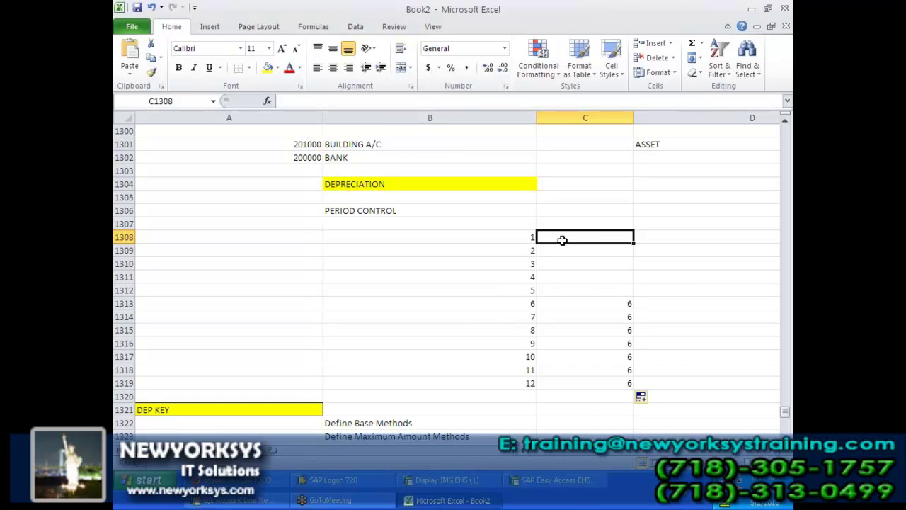
# Step: Switch to the SAP Easy Access window
pyautogui.hotkey('alt', 'Tab')
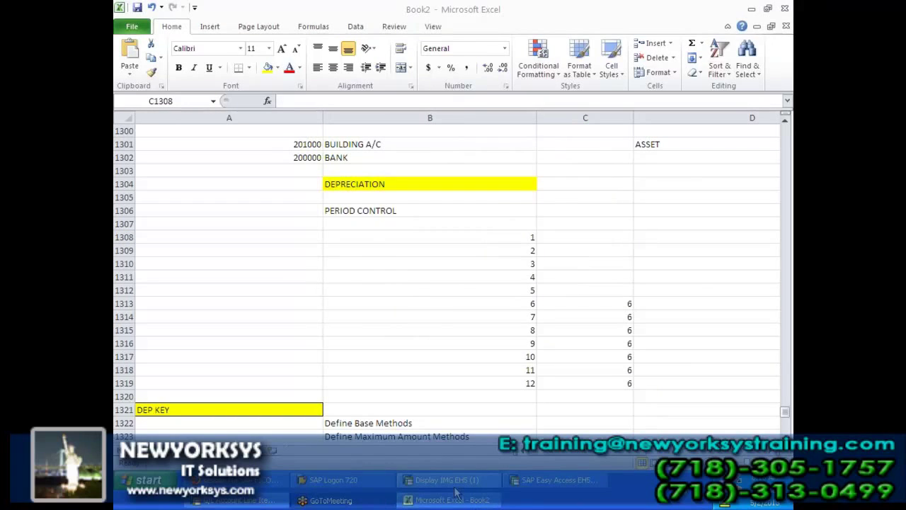
pyautogui.click(541, 484)
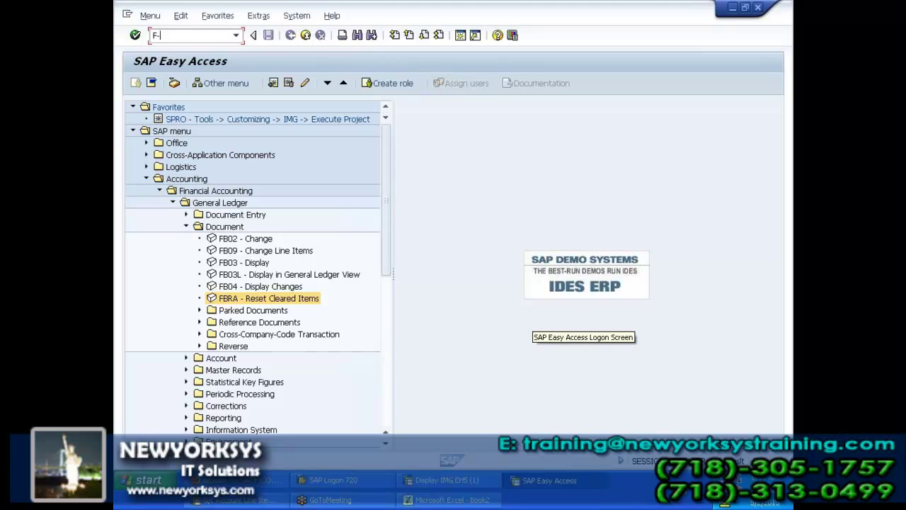
pyautogui.write('92')
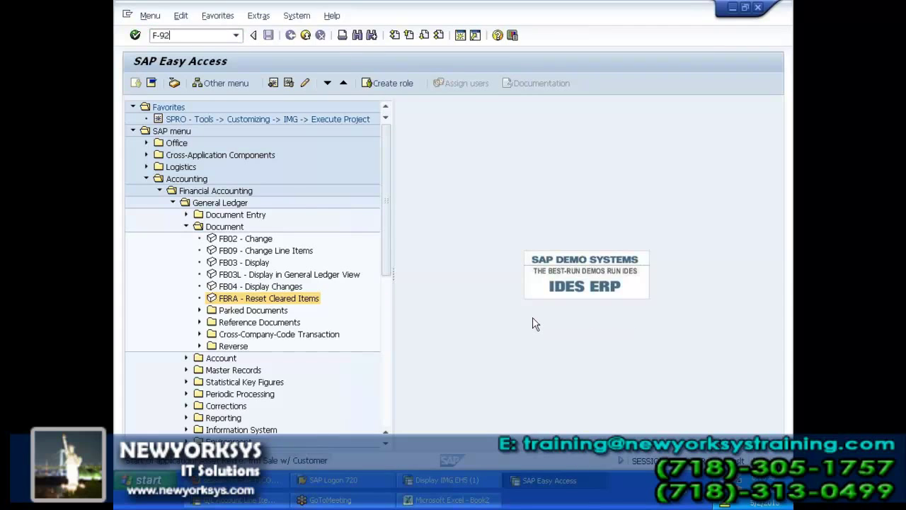
pyautogui.press('Return')
pyautogui.click(206, 37)
pyautogui.write('/NF-90')
pyautogui.press('Return')
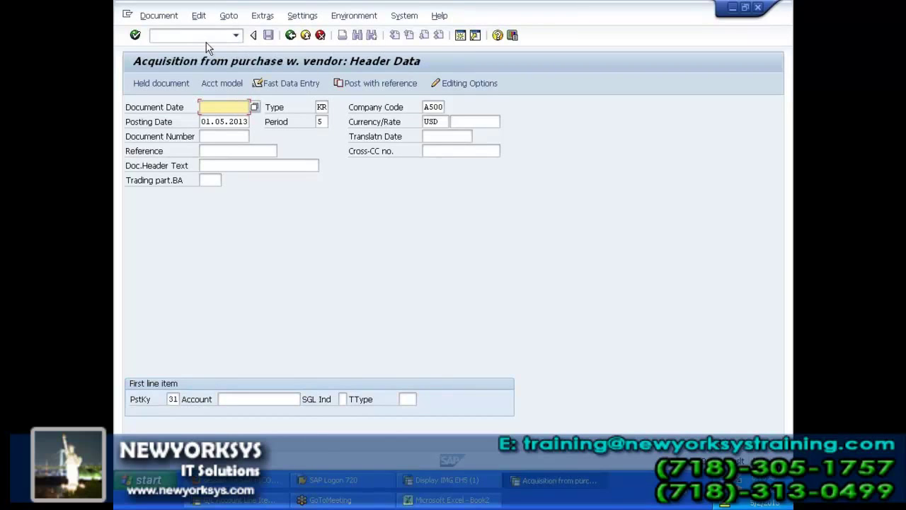
pyautogui.click(305, 36)
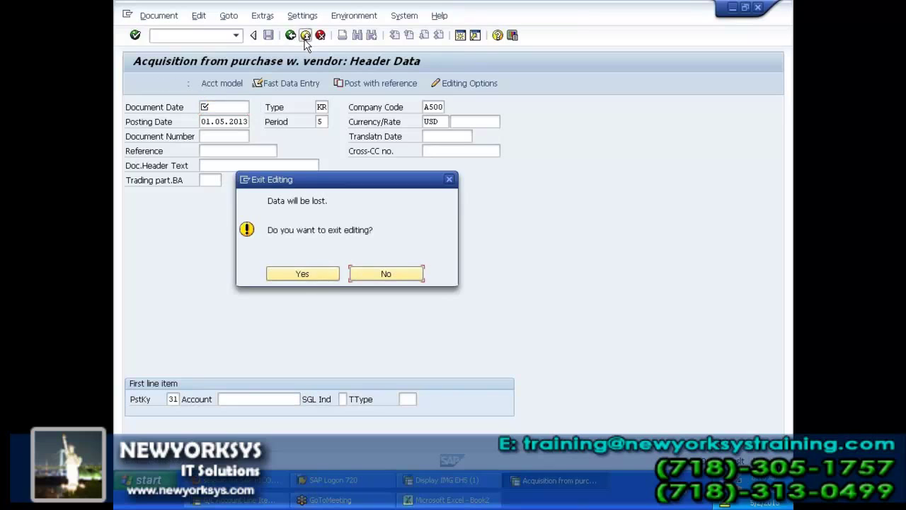
pyautogui.click(307, 277)
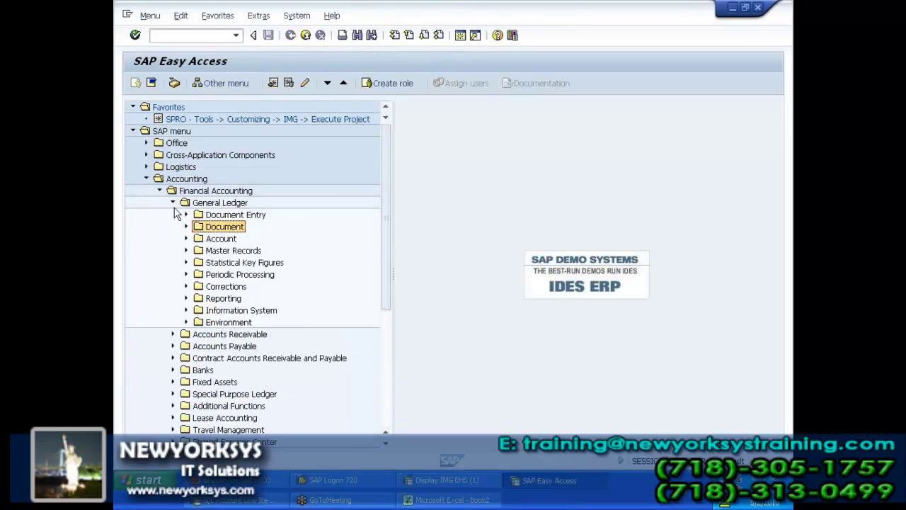
# Step: Find transaction F-90 - With Vendor under Fixed Assets, Posting, Acquisition, External Acquisition in the SAP menu and start it
pyautogui.click(174, 204)
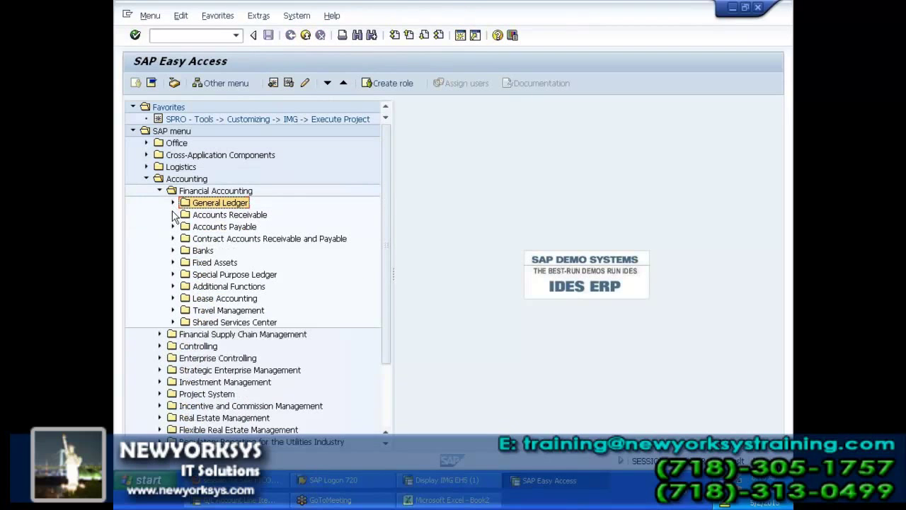
pyautogui.click(173, 261)
pyautogui.click(185, 275)
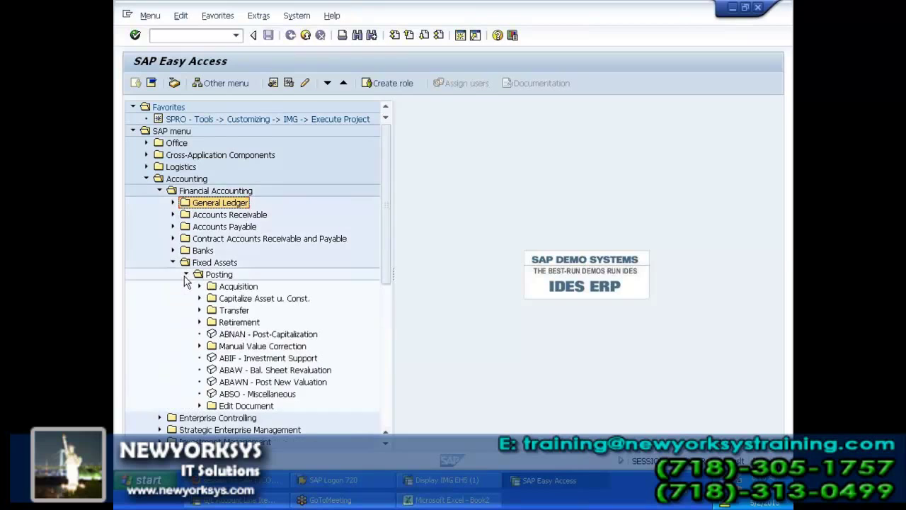
pyautogui.click(199, 286)
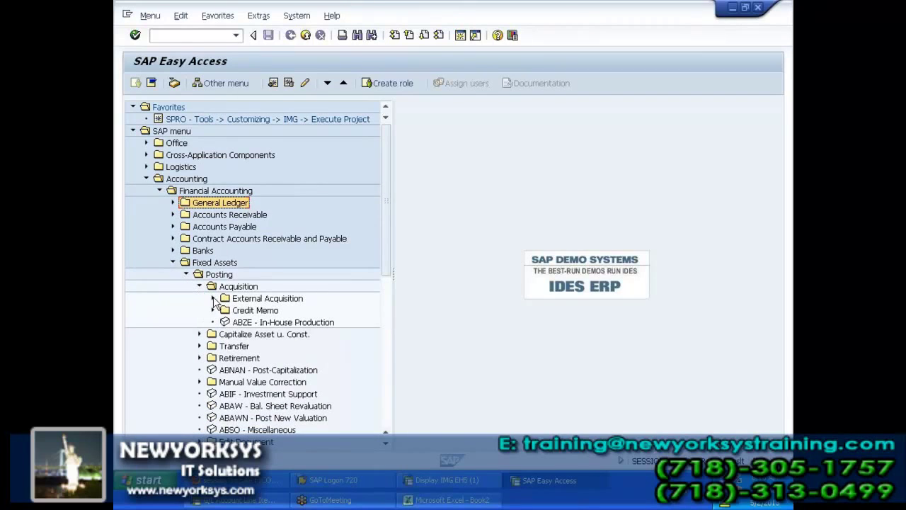
pyautogui.click(213, 298)
pyautogui.click(257, 313)
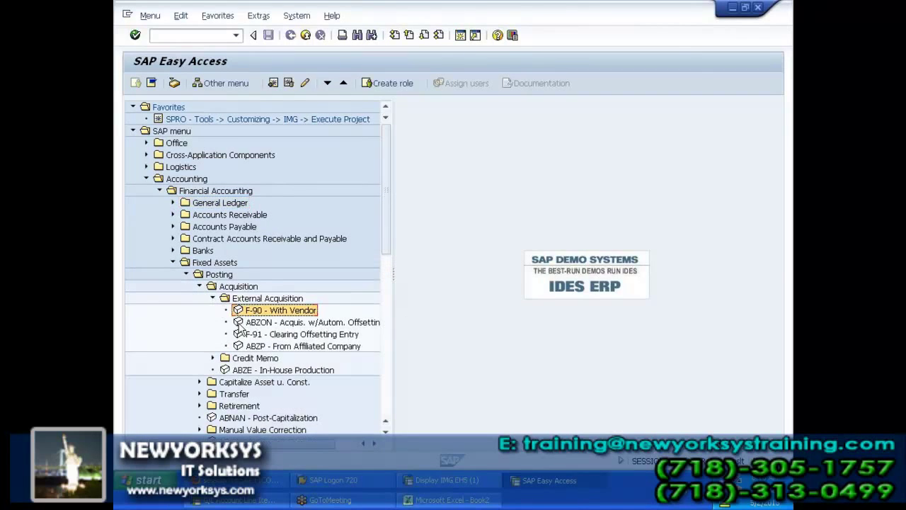
pyautogui.doubleClick(280, 311)
# Step: Set both the document date and the posting date of the acquisition to 01.01.2013
pyautogui.write('0')
pyautogui.click(234, 117)
pyautogui.press('Tab')
pyautogui.press('Tab')
pyautogui.press('Tab')
pyautogui.write('0')
pyautogui.click(227, 136)
pyautogui.press('Tab')
pyautogui.press('Tab')
pyautogui.press('Tab')
pyautogui.press('Tab')
pyautogui.press('Tab')
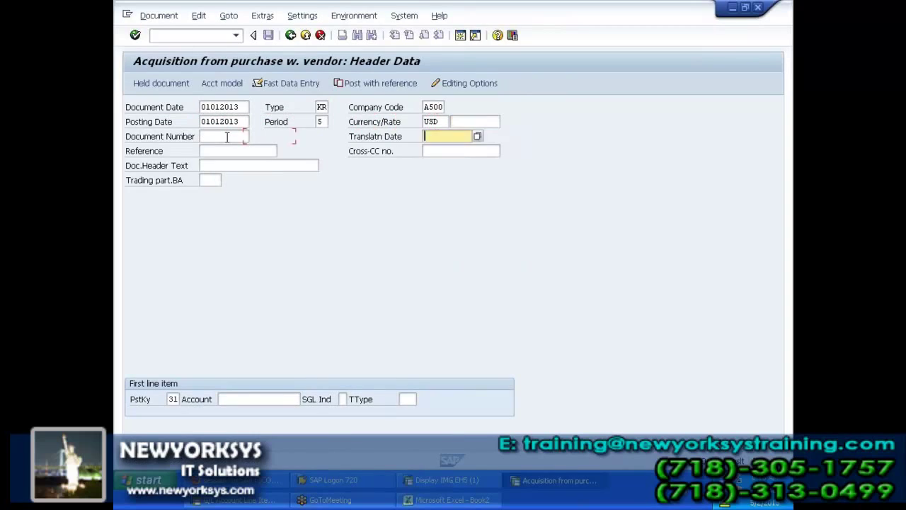
pyautogui.press('Tab')
pyautogui.press('Tab')
pyautogui.press('Tab')
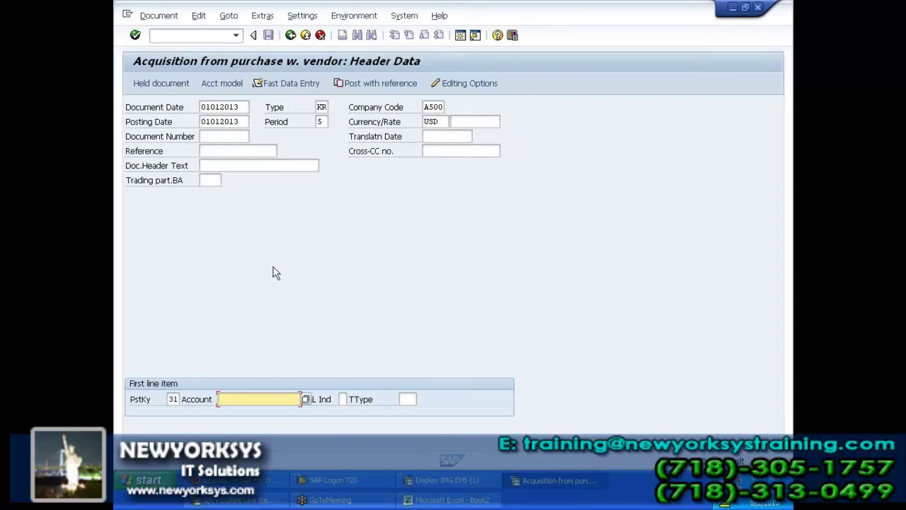
pyautogui.click(305, 399)
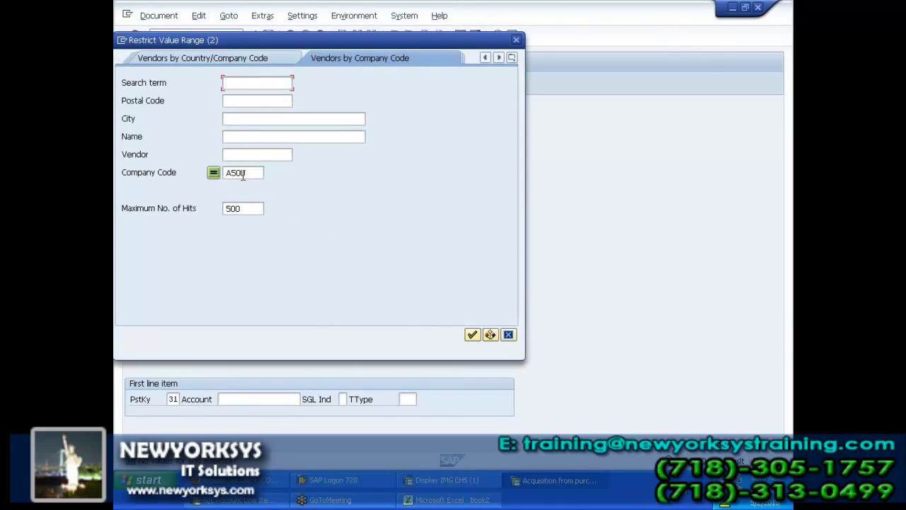
pyautogui.click(517, 40)
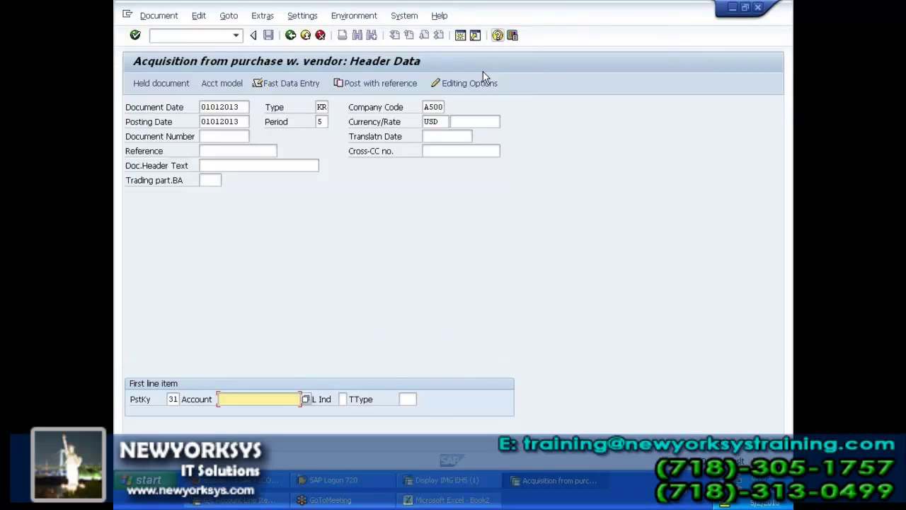
# Step: Set the company code in the header data to J100
pyautogui.click(432, 106)
pyautogui.press('BackSpace')
pyautogui.press('BackSpace')
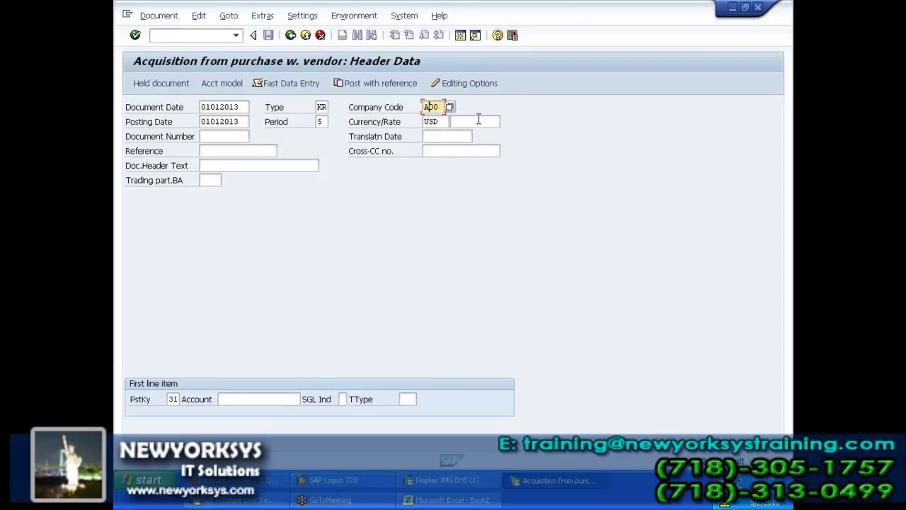
pyautogui.write('J1')
# Step: Look up the New York vendor of company code J100, assign it as the first line item's account and continue to the vendor item
pyautogui.click(263, 398)
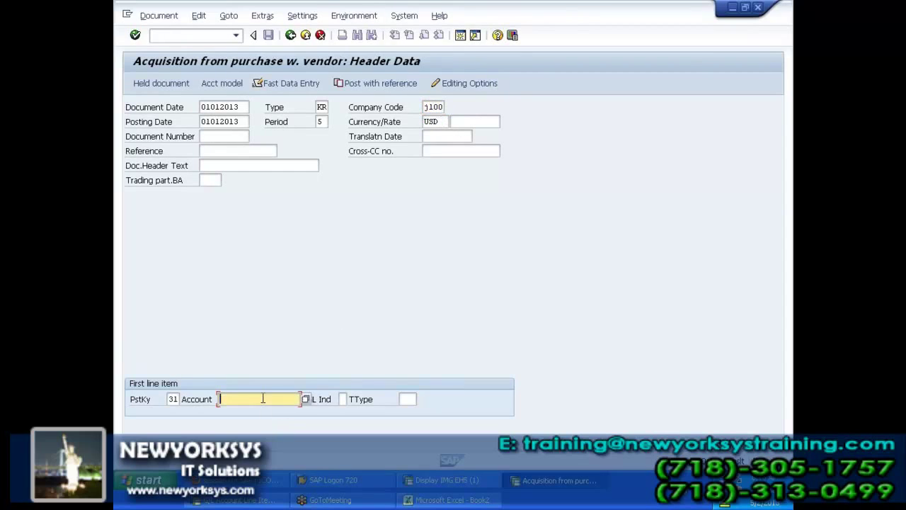
pyautogui.click(306, 397)
pyautogui.press('Return')
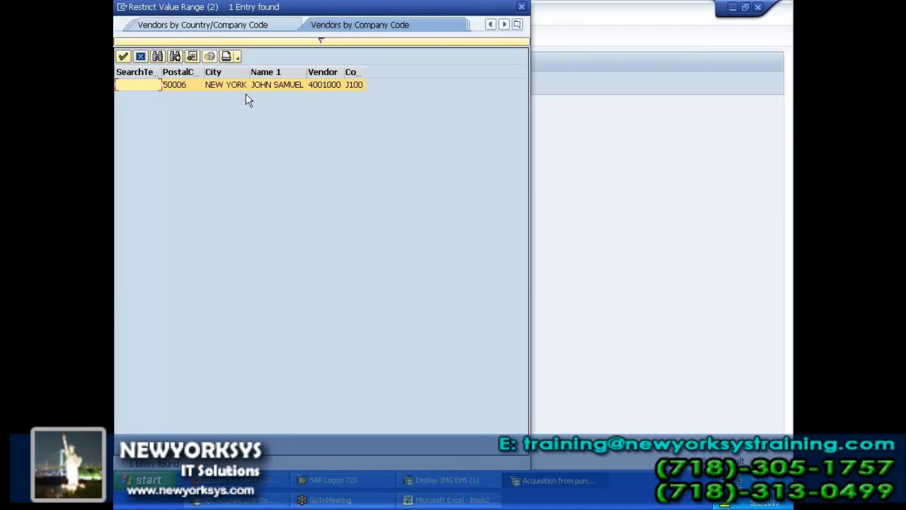
pyautogui.doubleClick(246, 88)
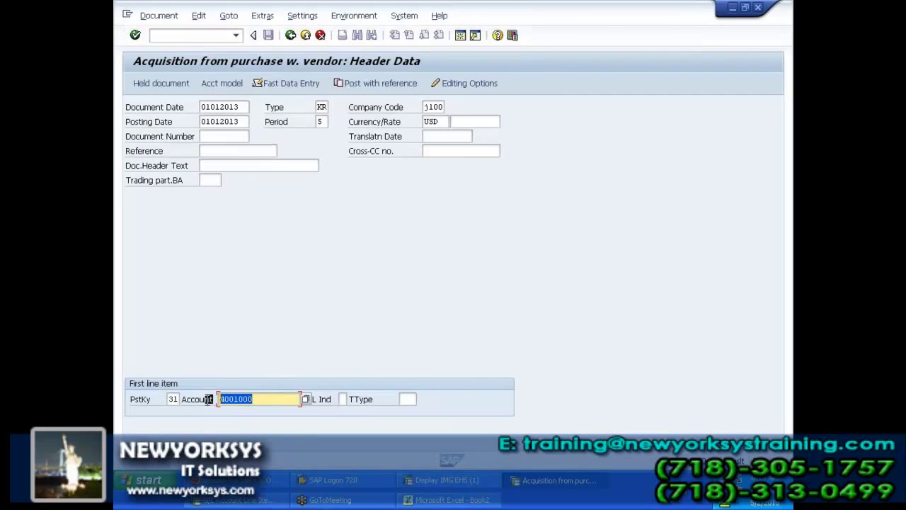
pyautogui.press('Home')
pyautogui.press('Return')
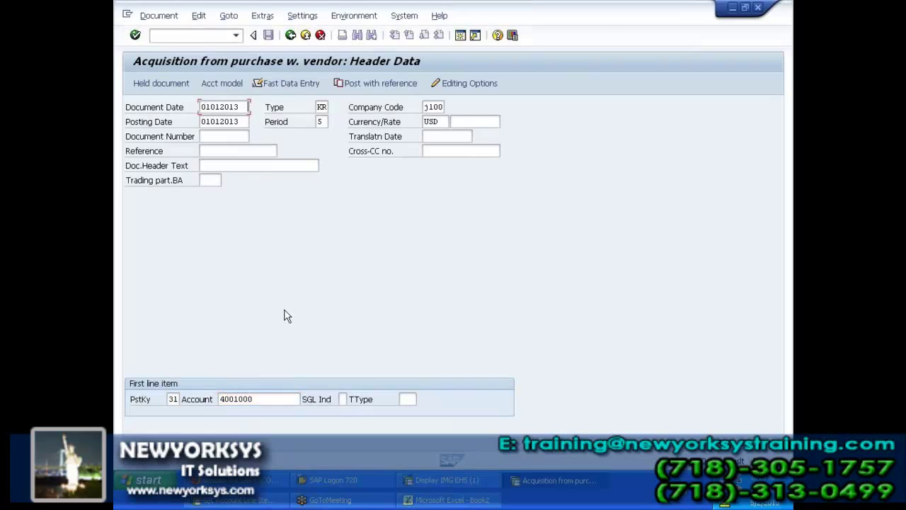
pyautogui.press('Return')
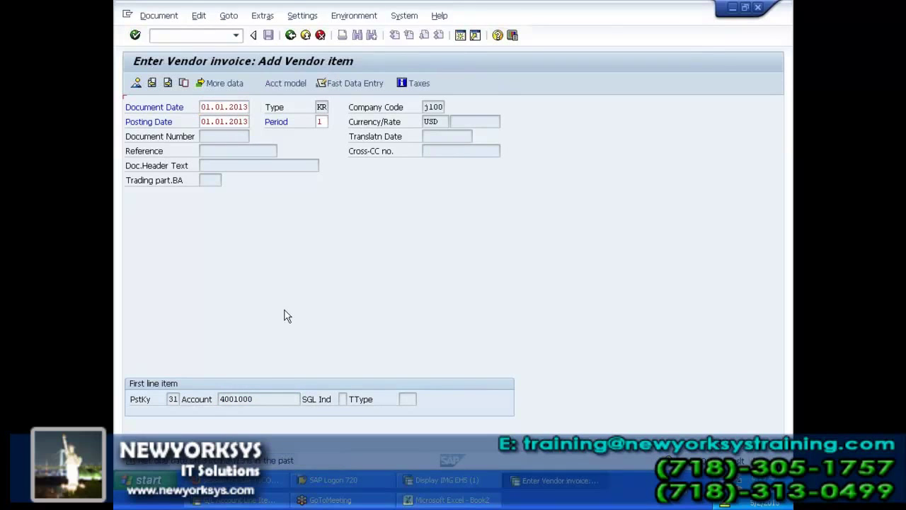
# Step: Set the vendor item's amount to 1000 USD and proceed to the next line item's posting key
pyautogui.write('1000')
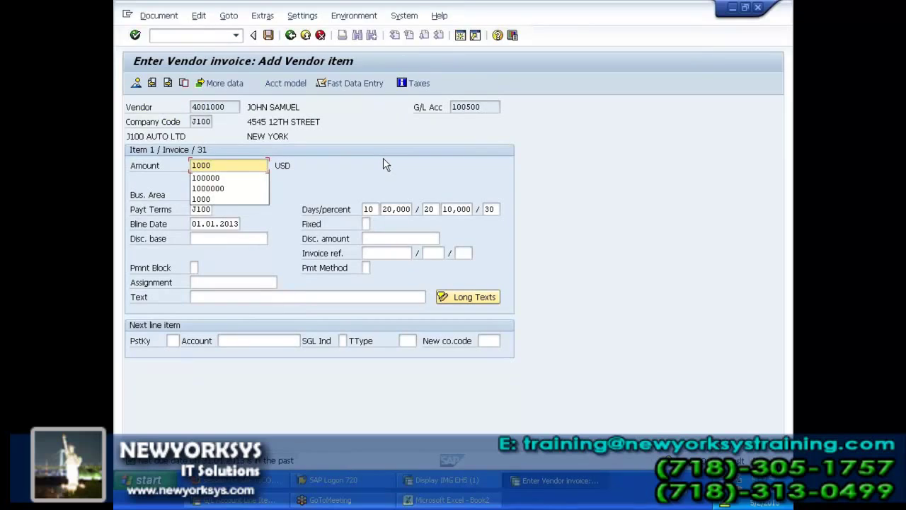
pyautogui.press('Escape')
pyautogui.press('Tab')
pyautogui.press('Tab')
pyautogui.press('Tab')
pyautogui.press('Tab')
pyautogui.press('Tab')
pyautogui.press('Tab')
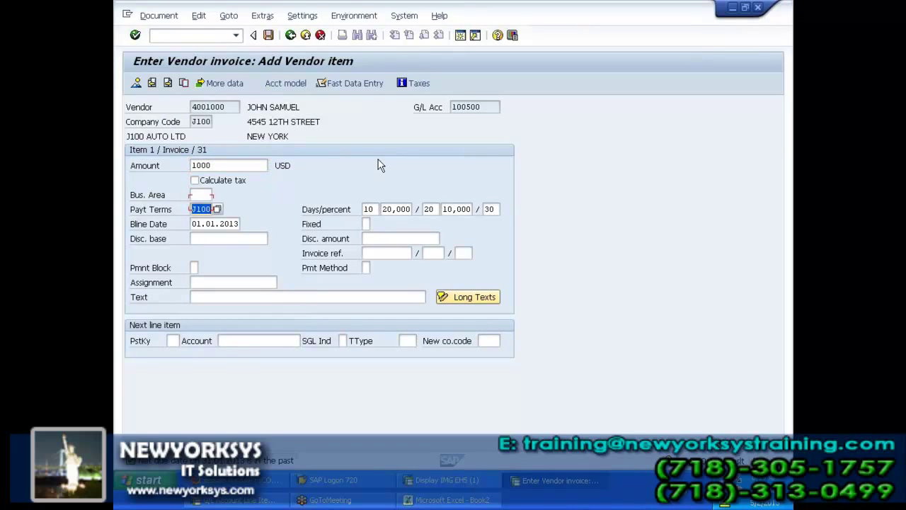
pyautogui.press('Tab')
pyautogui.press('Tab')
pyautogui.press('Tab')
pyautogui.press('Tab')
pyautogui.press('Tab')
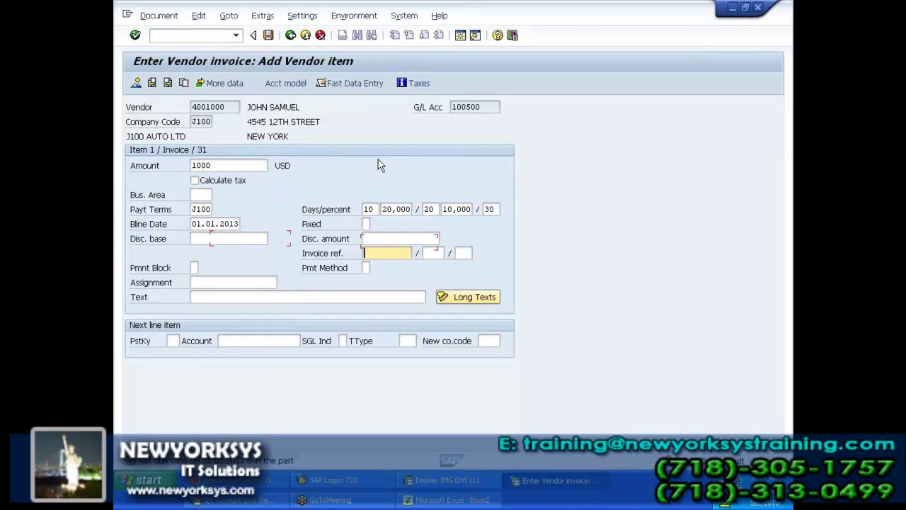
pyautogui.press('Tab')
pyautogui.press('Tab')
pyautogui.press('Tab')
pyautogui.press('Tab')
pyautogui.press('Tab')
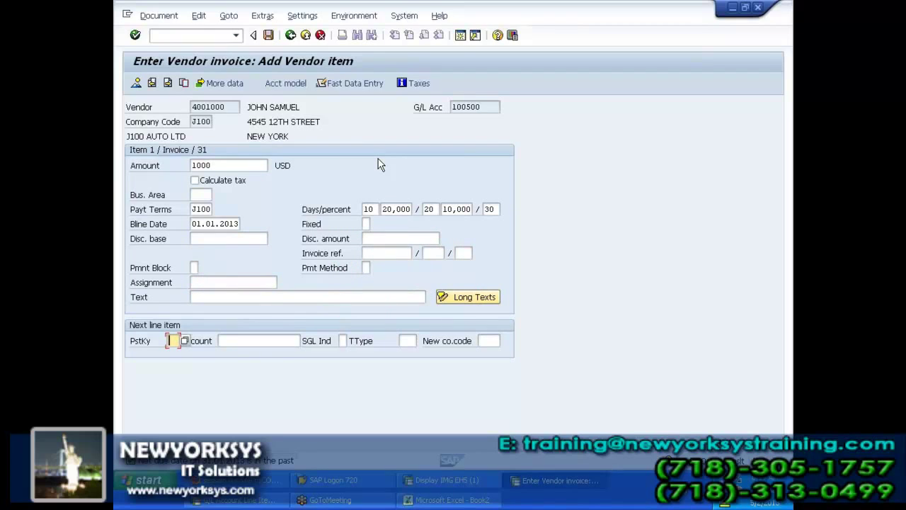
# Step: Enter the next line item with posting key 70 and asset BUILDING J101 of company code J100 as its account, and continue
pyautogui.write('70')
pyautogui.click(254, 339)
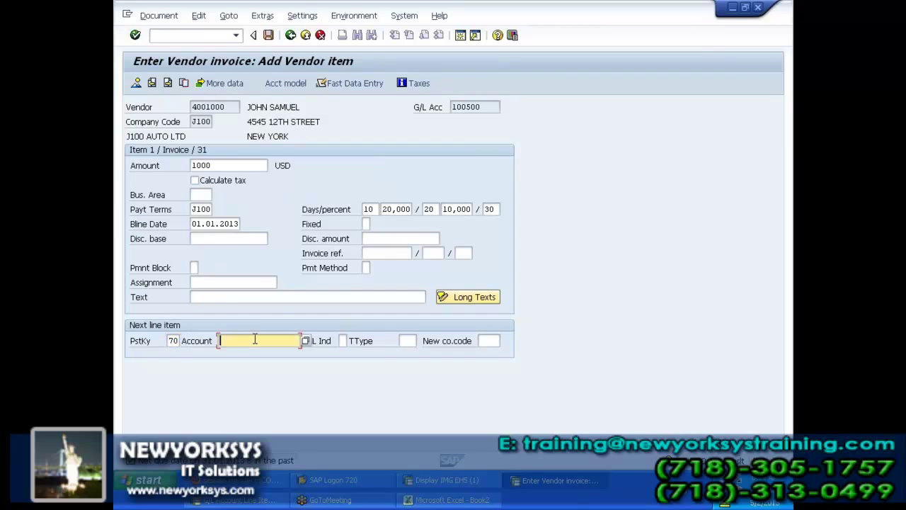
pyautogui.click(305, 340)
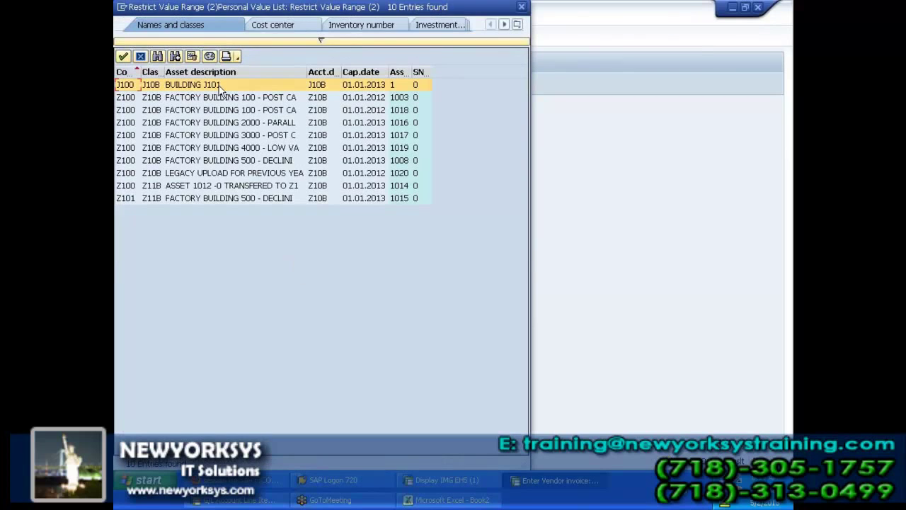
pyautogui.doubleClick(219, 86)
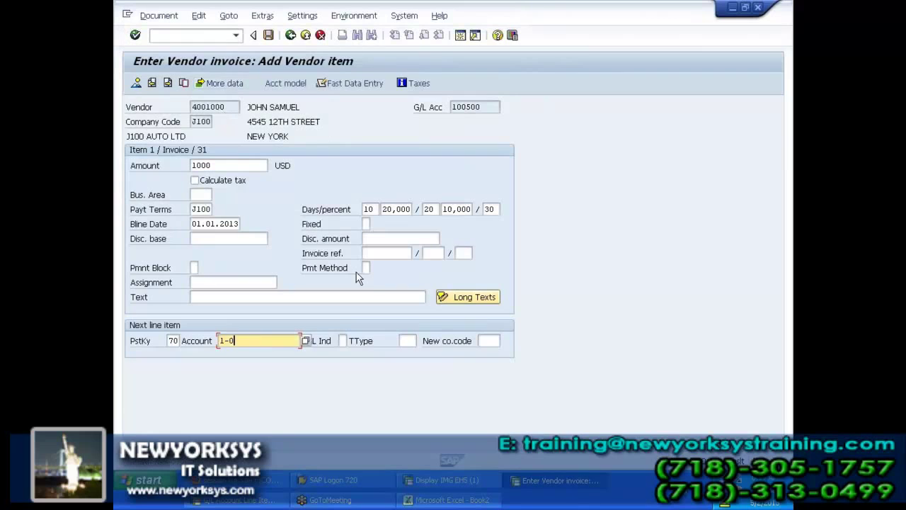
pyautogui.press('Return')
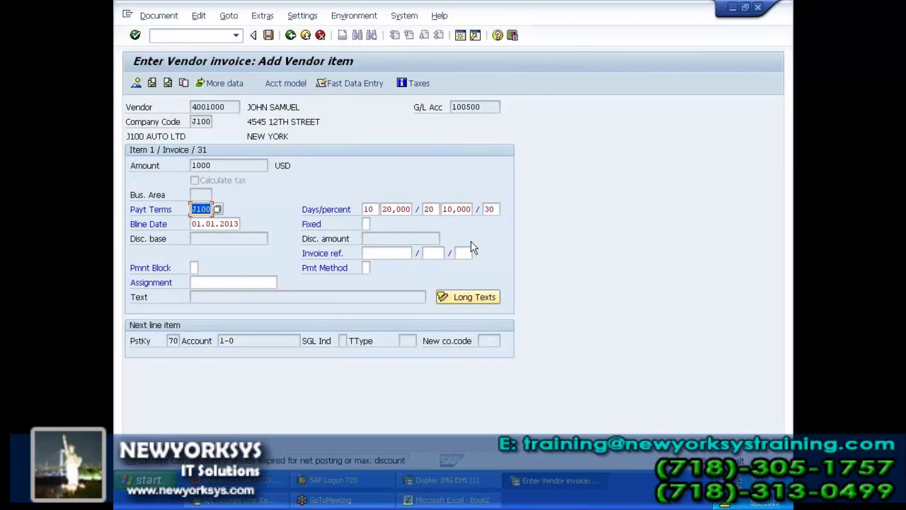
# Step: Clear the payment terms of the vendor item and continue to the next line item's entry fields
pyautogui.press('Delete')
pyautogui.press('Return')
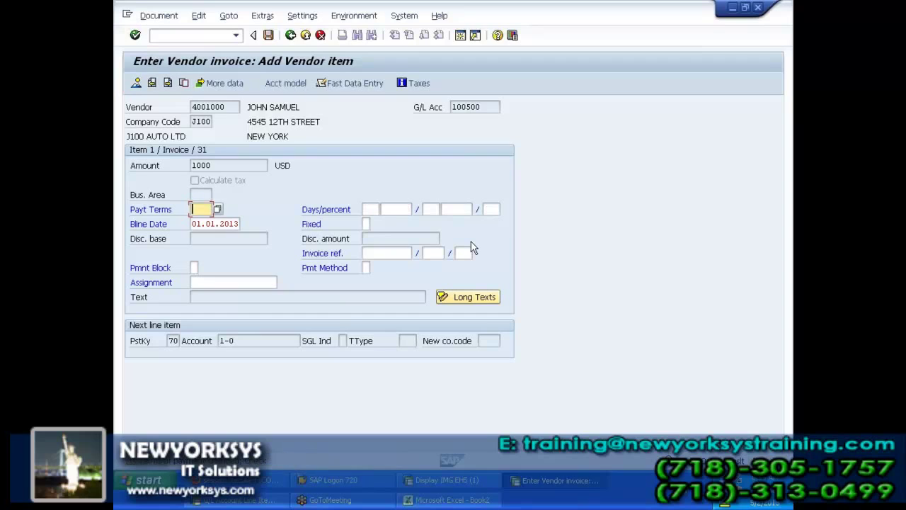
pyautogui.press('Return')
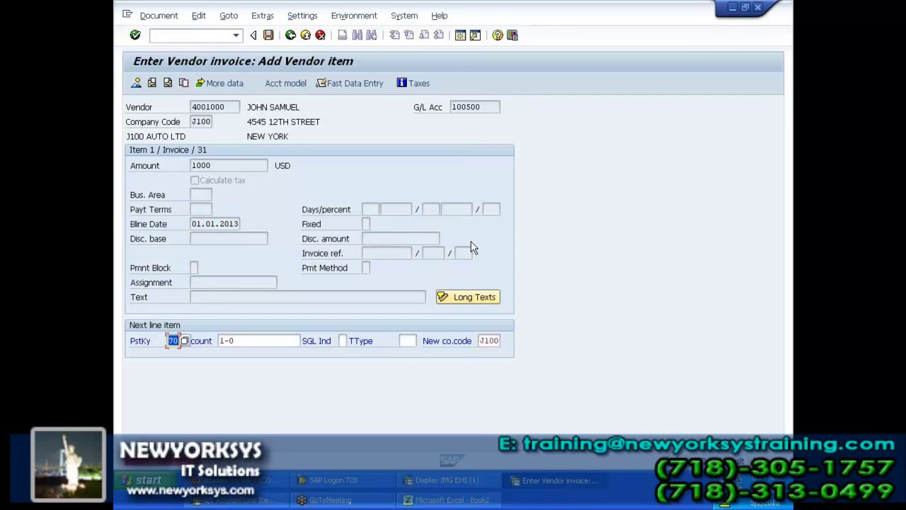
# Step: Set the asset line item's transaction type to 100 and try to continue to the asset item
pyautogui.click(407, 339)
pyautogui.write('100')
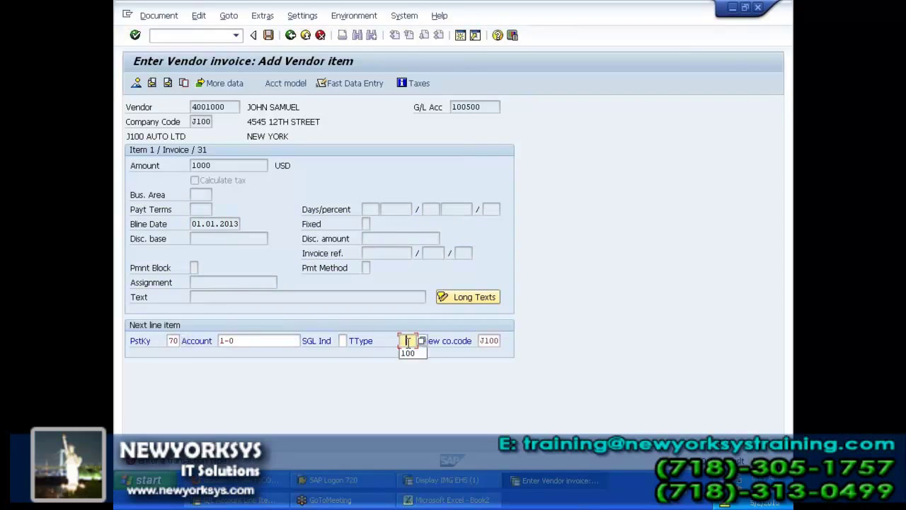
pyautogui.click(352, 342)
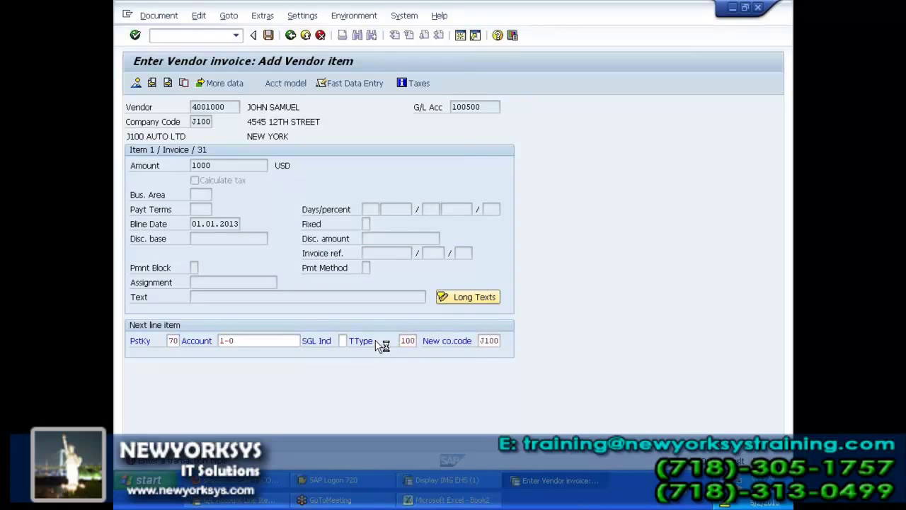
pyautogui.press('Return')
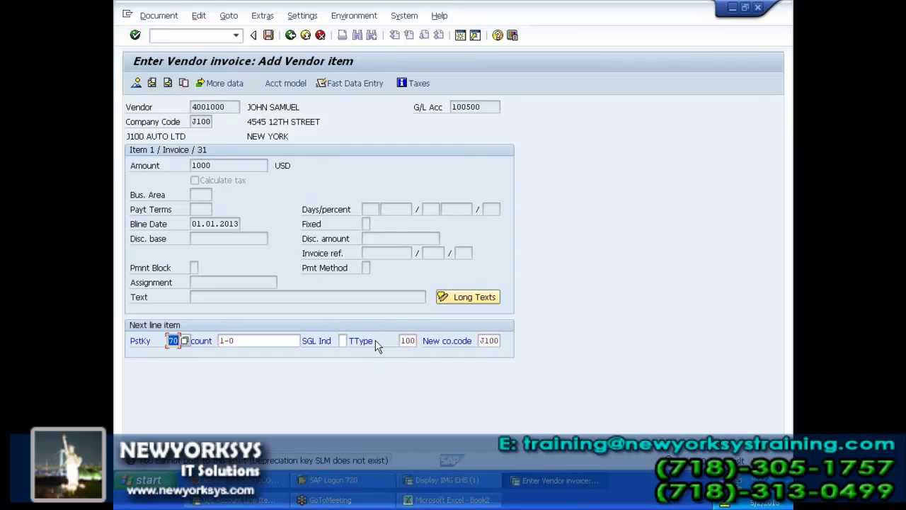
# Step: Switch to the G/L line item session, start the asset change transaction and try to open asset 1's master data in company code J100
pyautogui.click(243, 341)
pyautogui.moveTo(234, 340); pyautogui.dragTo(217, 341)
pyautogui.click(217, 340)
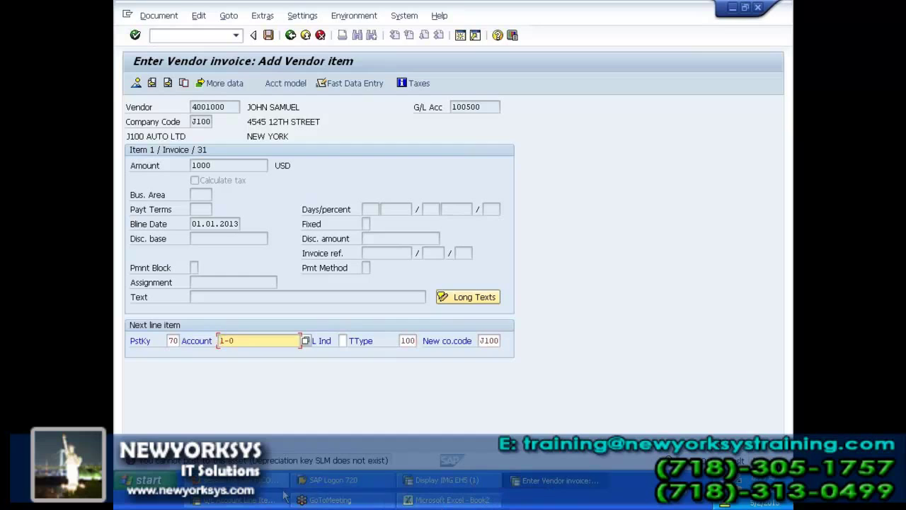
pyautogui.click(259, 501)
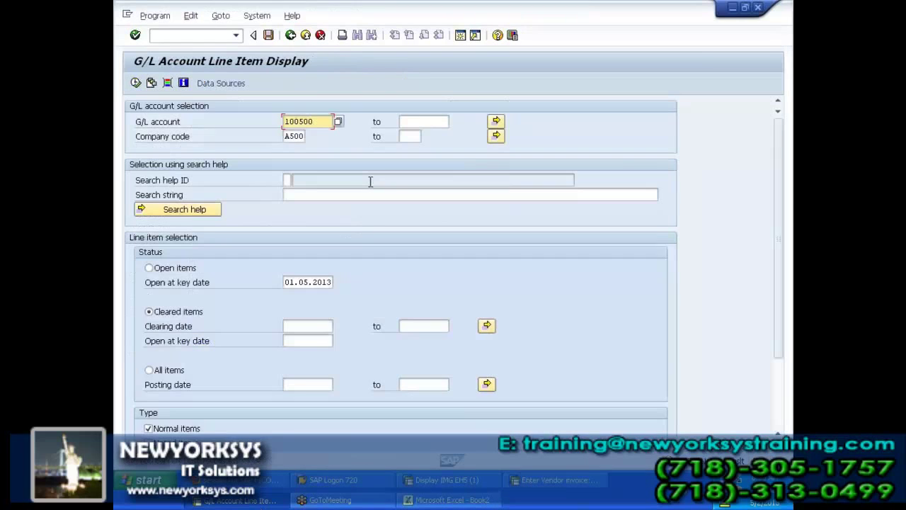
pyautogui.hotkey('ctrl', '/')
pyautogui.write('/nfbl3n')
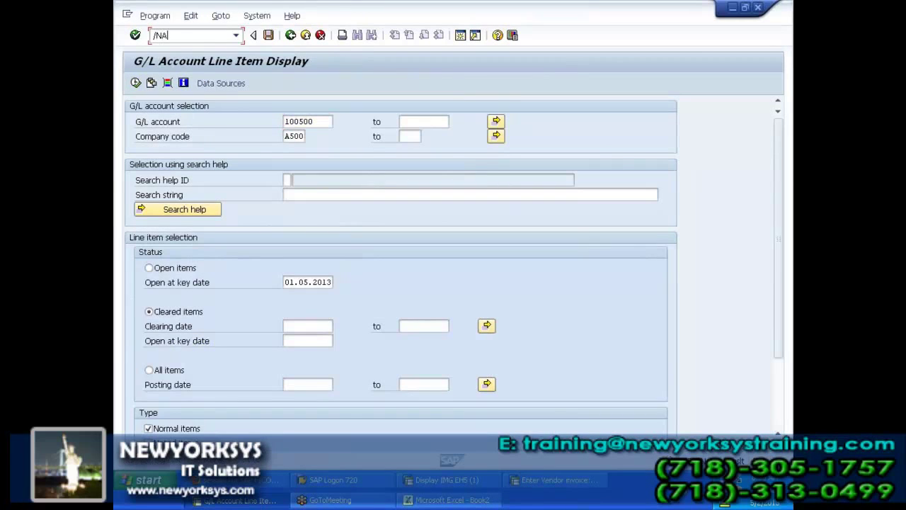
pyautogui.press('Return')
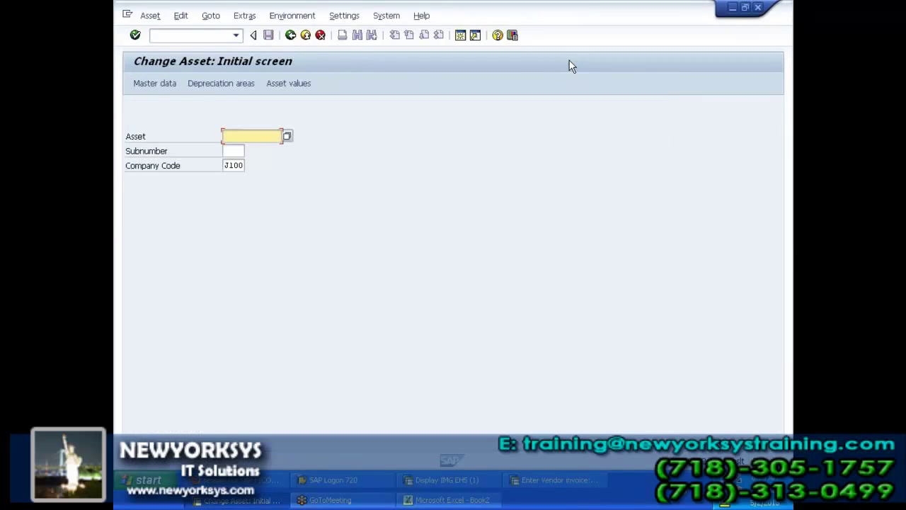
pyautogui.click(259, 149)
pyautogui.click(149, 83)
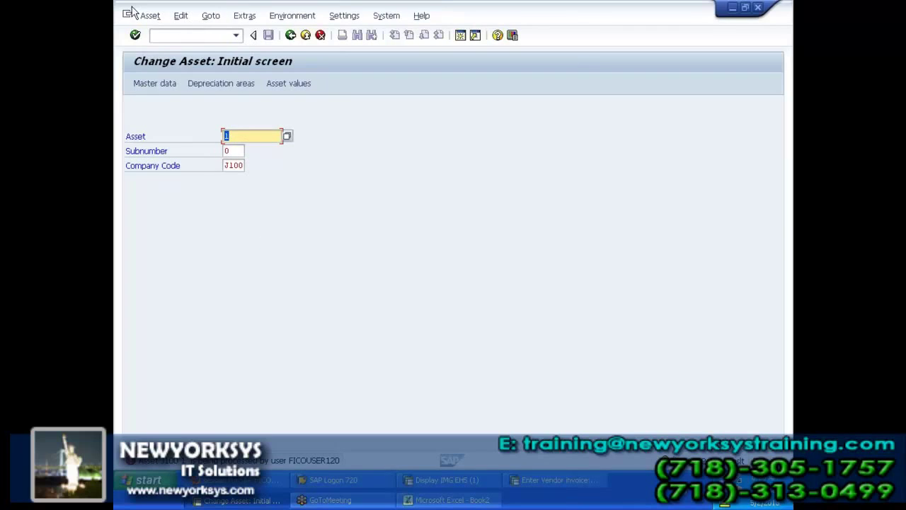
# Step: Display asset 1's master data instead, examine the depreciation keys of both depreciation areas and return to the initial screen
pyautogui.click(151, 16)
pyautogui.click(172, 77)
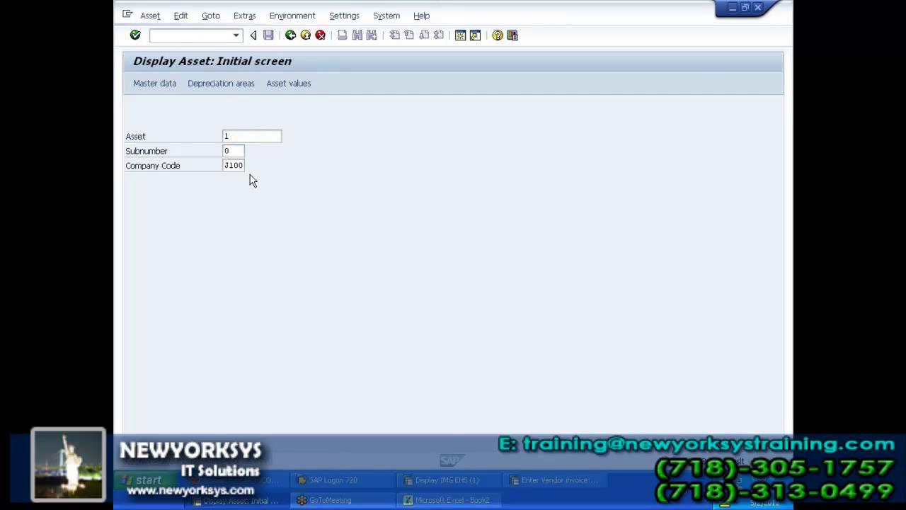
pyautogui.press('Return')
pyautogui.click(520, 152)
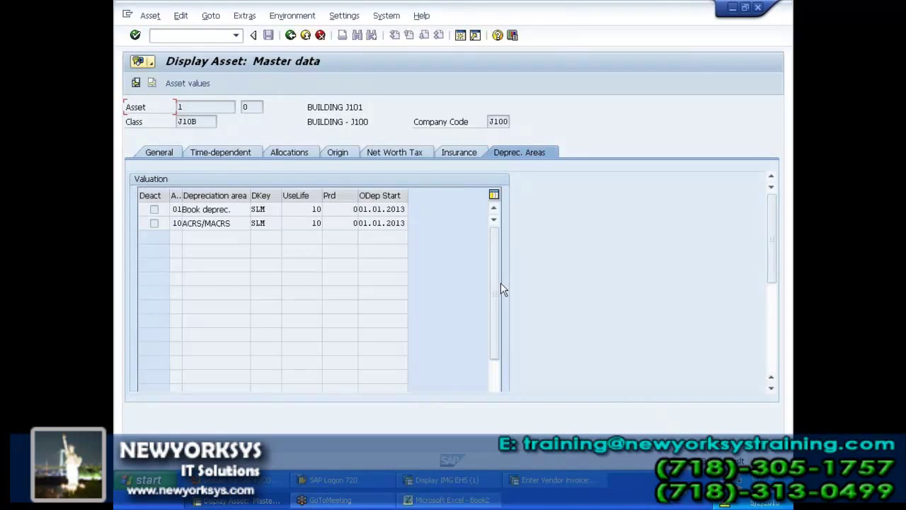
pyautogui.click(266, 210)
pyautogui.click(266, 224)
pyautogui.click(290, 35)
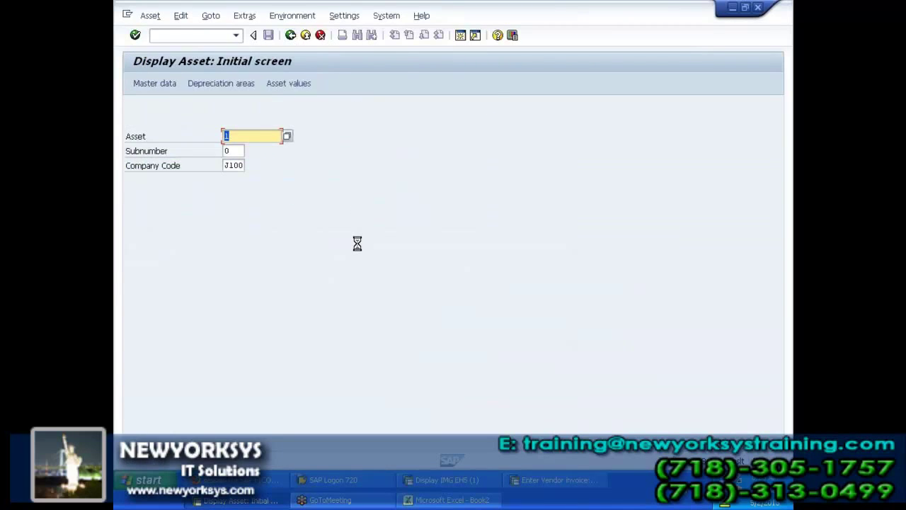
# Step: Return to the vendor invoice, reselect asset BUILDING J101 as the line item's account and try to continue
pyautogui.hotkey('alt', 'Tab')
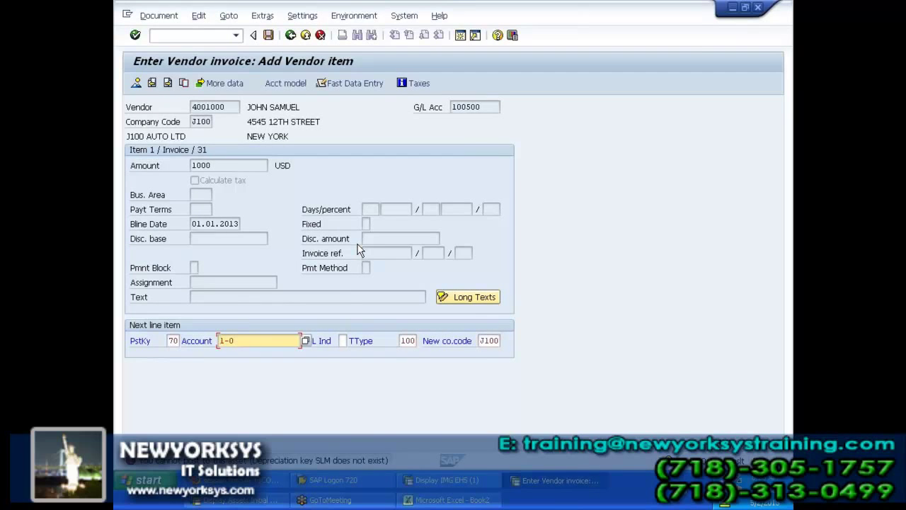
pyautogui.click(306, 341)
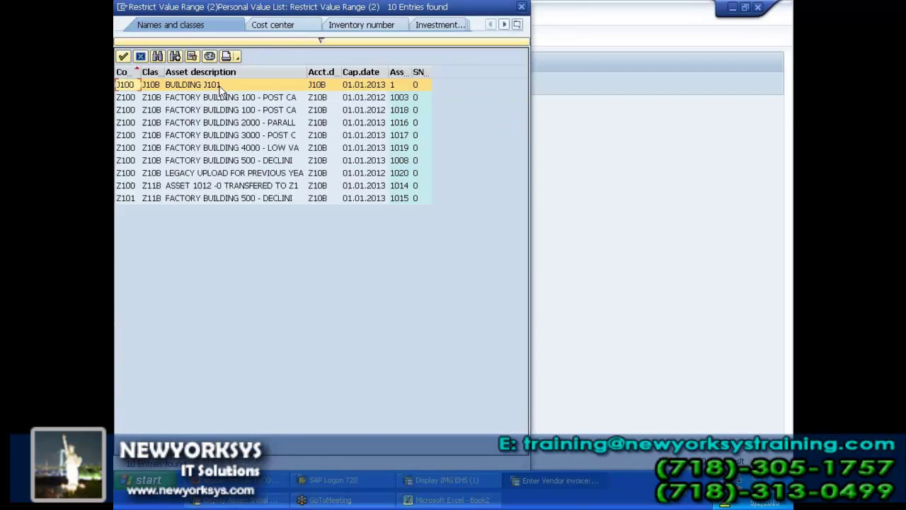
pyautogui.doubleClick(220, 90)
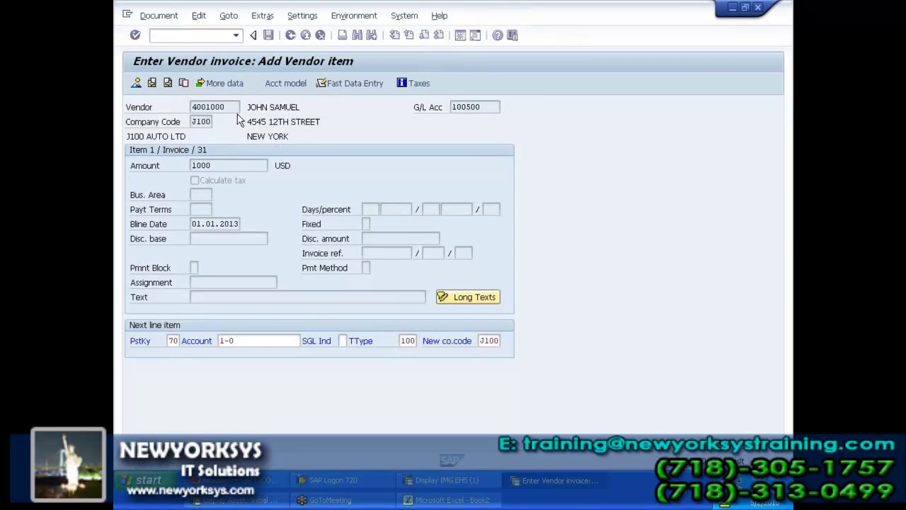
pyautogui.press('Return')
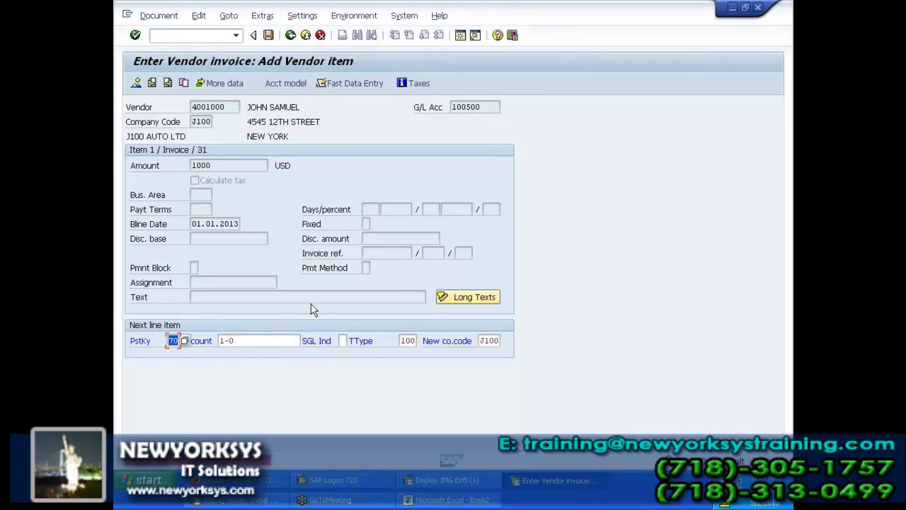
# Step: Leave the vendor invoice for the asset creation transaction and start a new asset of class J10B in company code J100
pyautogui.click(173, 35)
pyautogui.write('/NAS0')
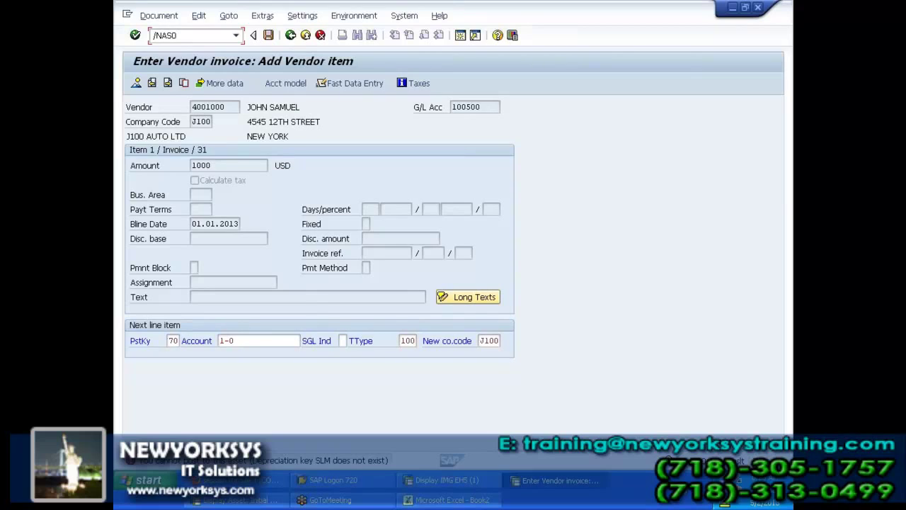
pyautogui.press('Return')
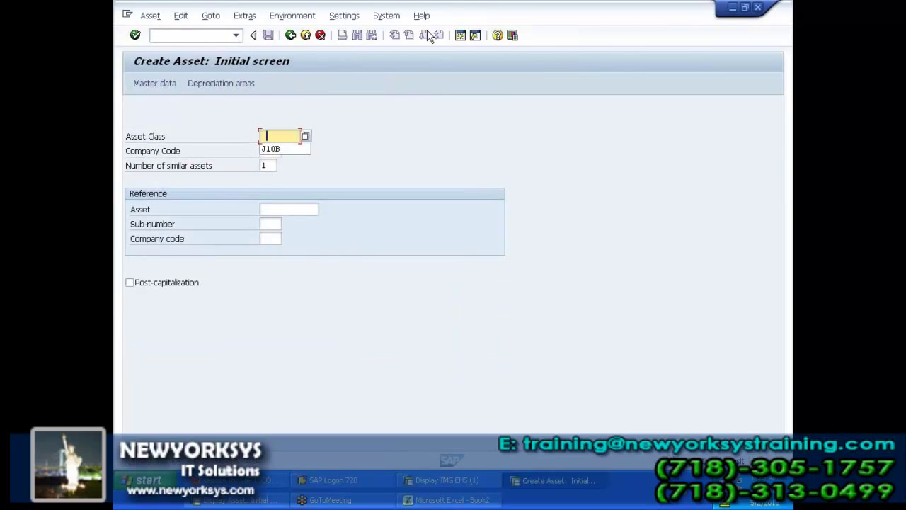
pyautogui.click(270, 135)
pyautogui.click(273, 152)
pyautogui.press('Return')
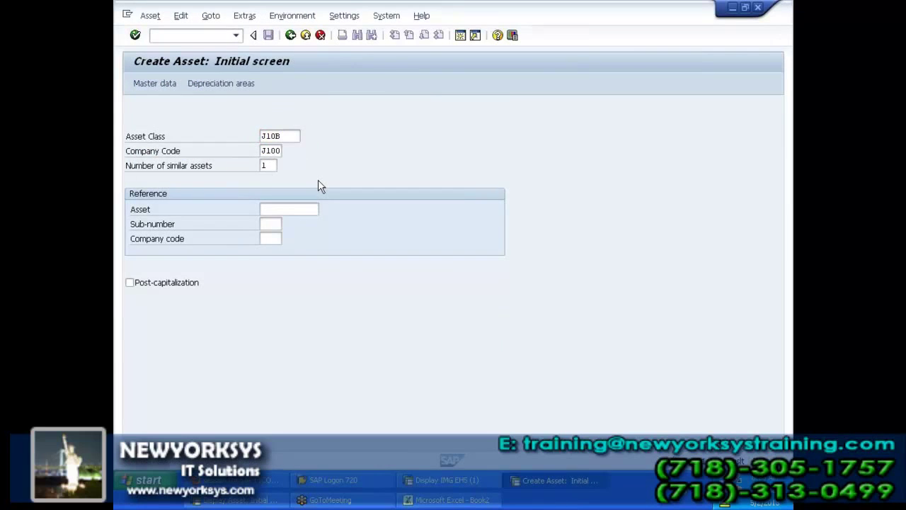
# Step: Describe the new asset as BUILDING J102 and set its capitalization date to 01012013
pyautogui.click(307, 195)
pyautogui.click(306, 207)
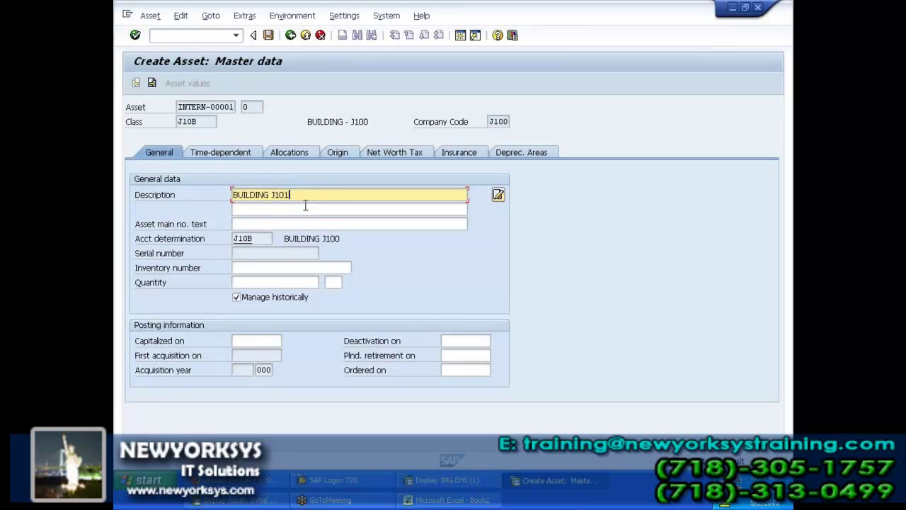
pyautogui.press('BackSpace')
pyautogui.write('2')
pyautogui.click(270, 341)
pyautogui.click(269, 354)
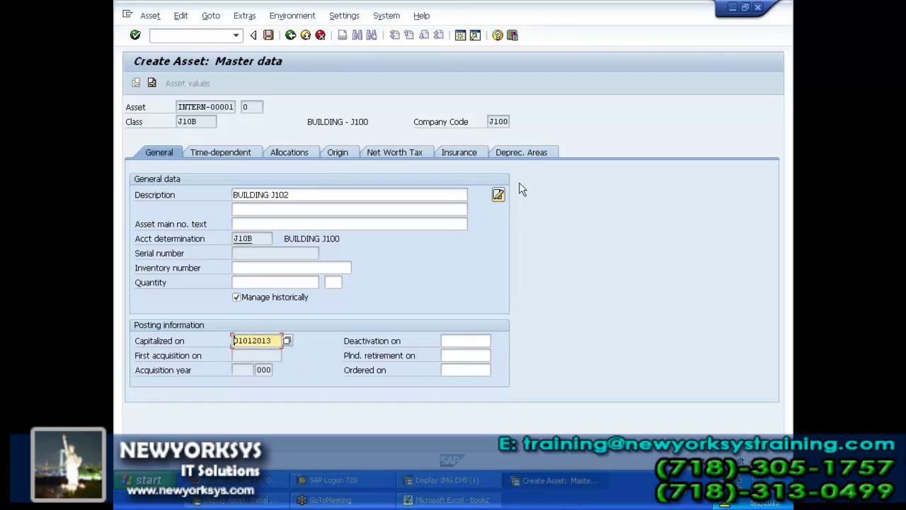
# Step: Set the ordinary depreciation start of both depreciation areas to 01012013 and try to save the asset
pyautogui.click(539, 153)
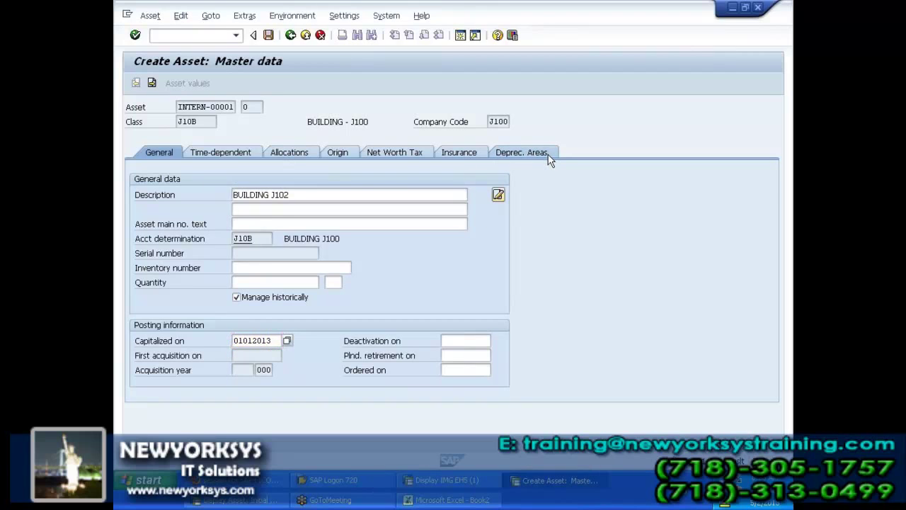
pyautogui.click(379, 208)
pyautogui.click(378, 220)
pyautogui.click(379, 223)
pyautogui.click(380, 236)
pyautogui.click(267, 36)
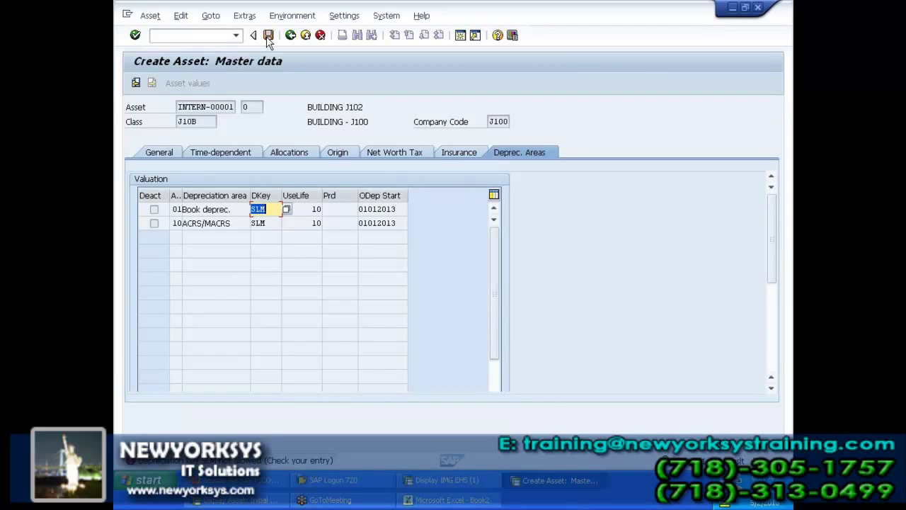
# Step: Look up the possible depreciation keys for the book depreciation area, and exit the asset creation without saving
pyautogui.click(289, 211)
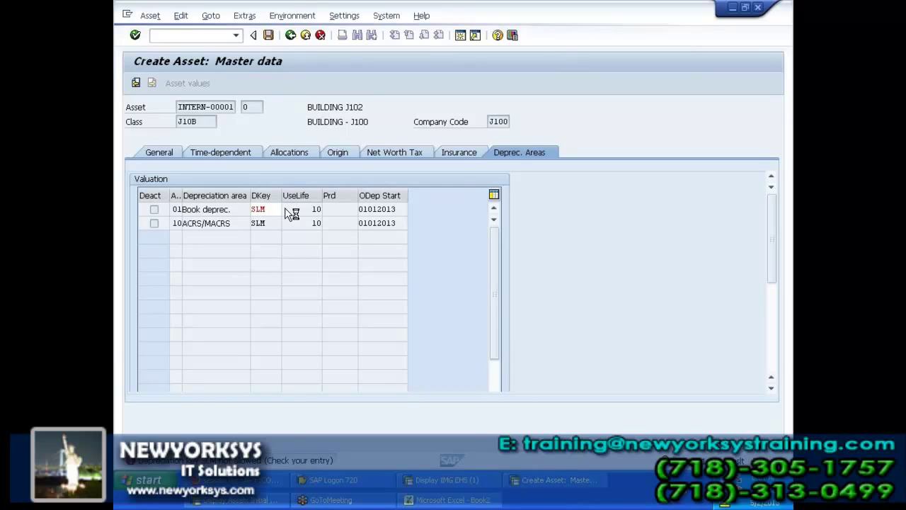
pyautogui.press('Escape')
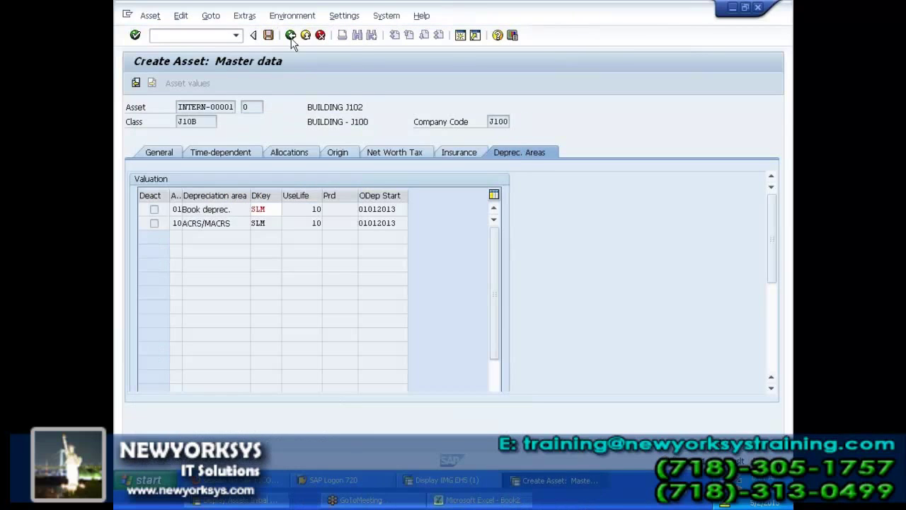
pyautogui.click(308, 37)
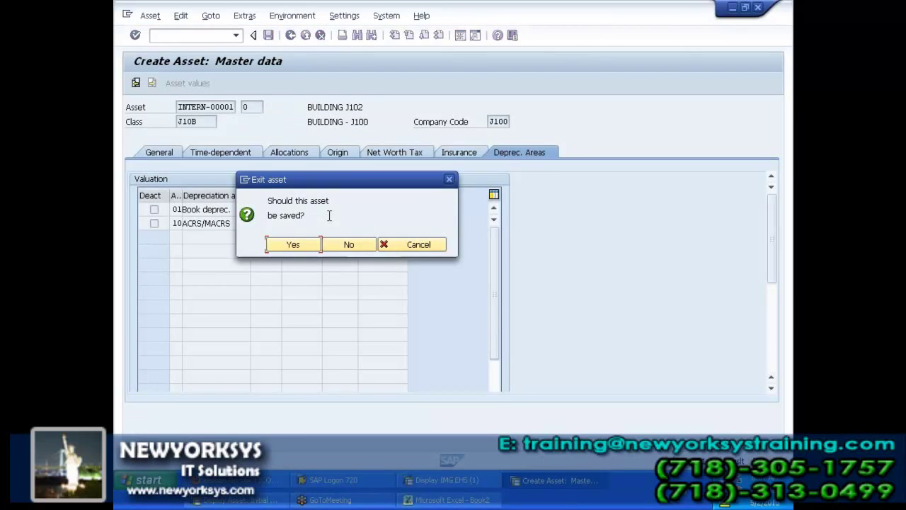
pyautogui.click(346, 243)
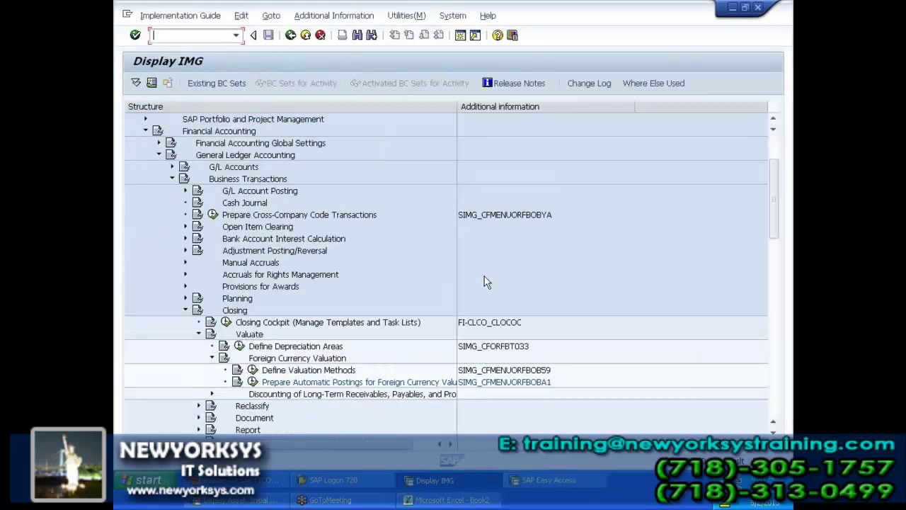
# Step: In the Display IMG session, collapse the Valuate, Closing, Business Transactions and General Ledger Accounting nodes under Financial Accounting
pyautogui.click(199, 333)
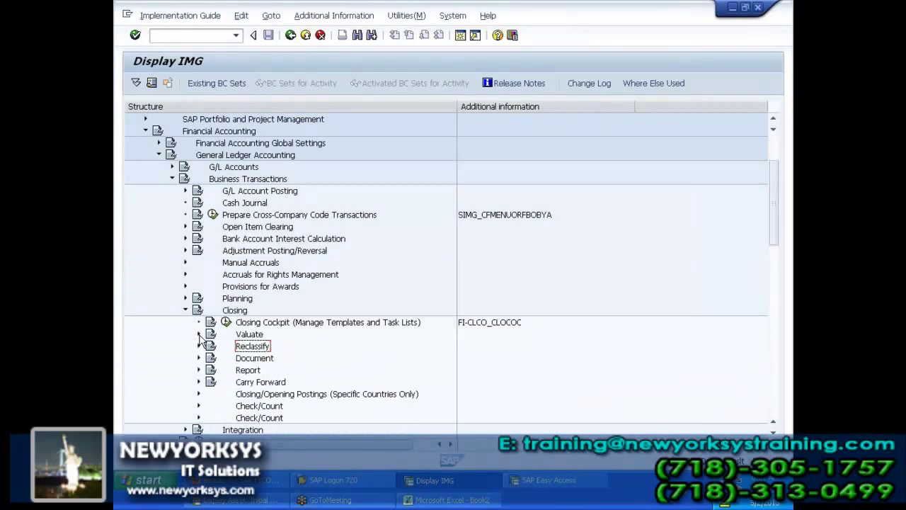
pyautogui.click(185, 310)
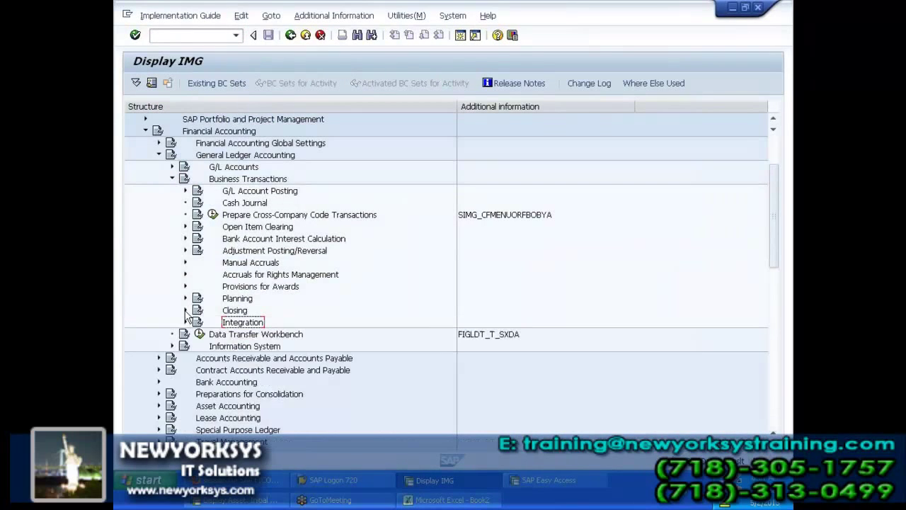
pyautogui.click(172, 178)
pyautogui.click(158, 154)
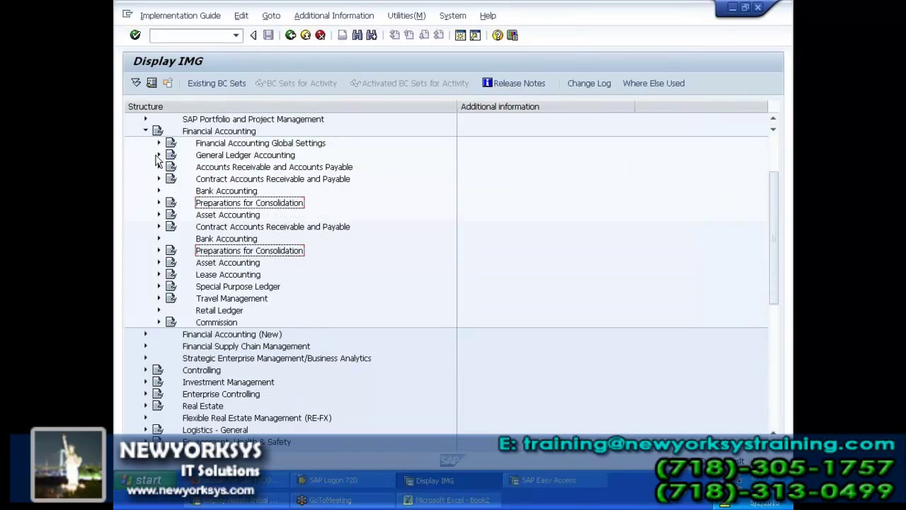
# Step: Open Maintain Depreciation Key under Asset Accounting > Depreciation > Valuation Methods in the IMG, for chart of depreciation J100
pyautogui.click(159, 216)
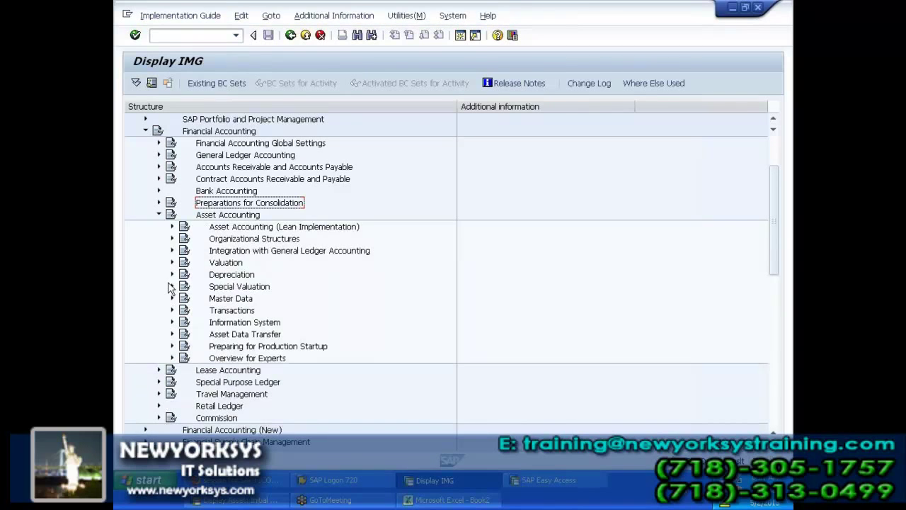
pyautogui.click(171, 274)
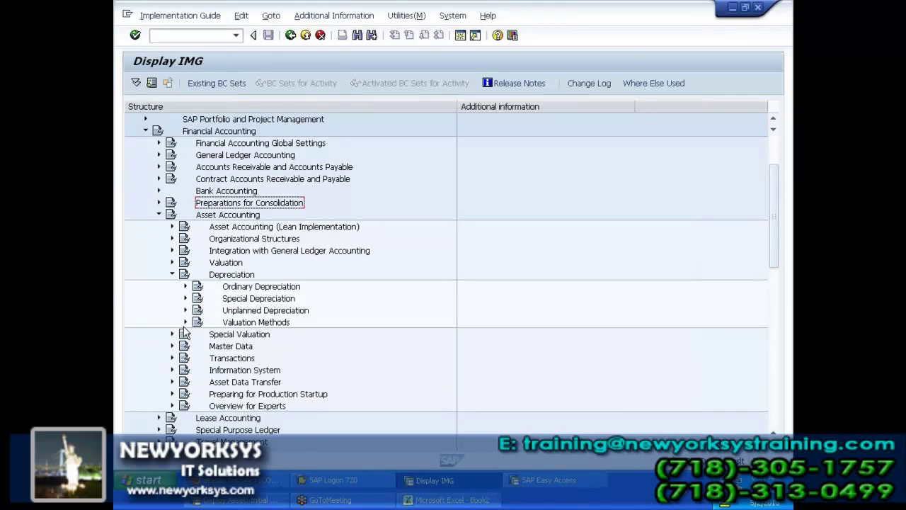
pyautogui.click(185, 322)
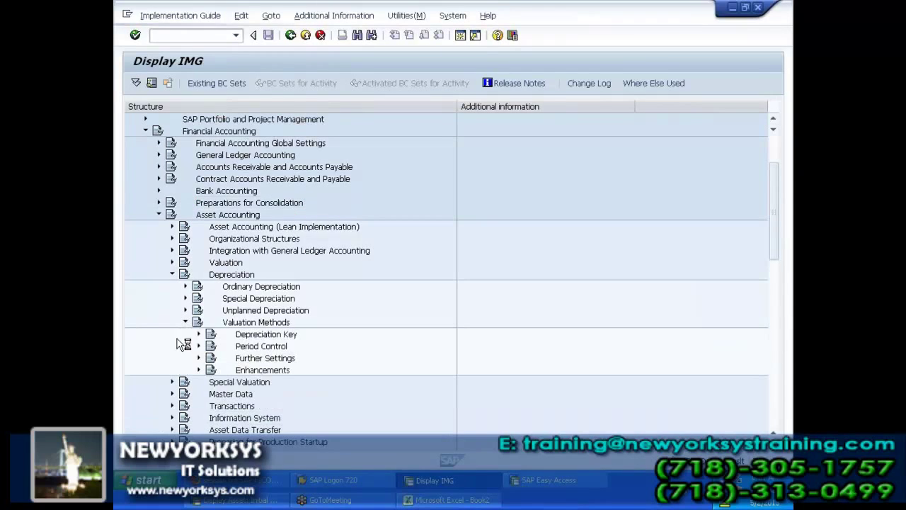
pyautogui.click(199, 333)
pyautogui.click(239, 370)
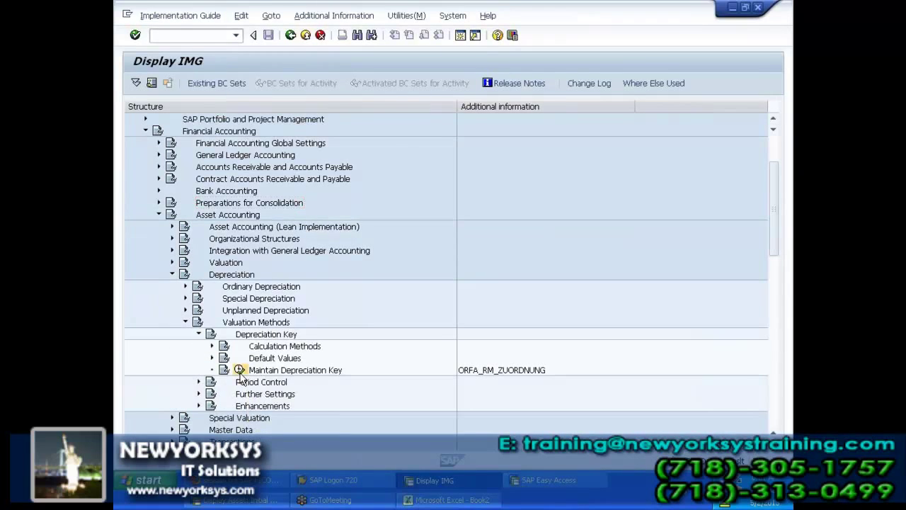
pyautogui.click(177, 302)
pyautogui.click(176, 333)
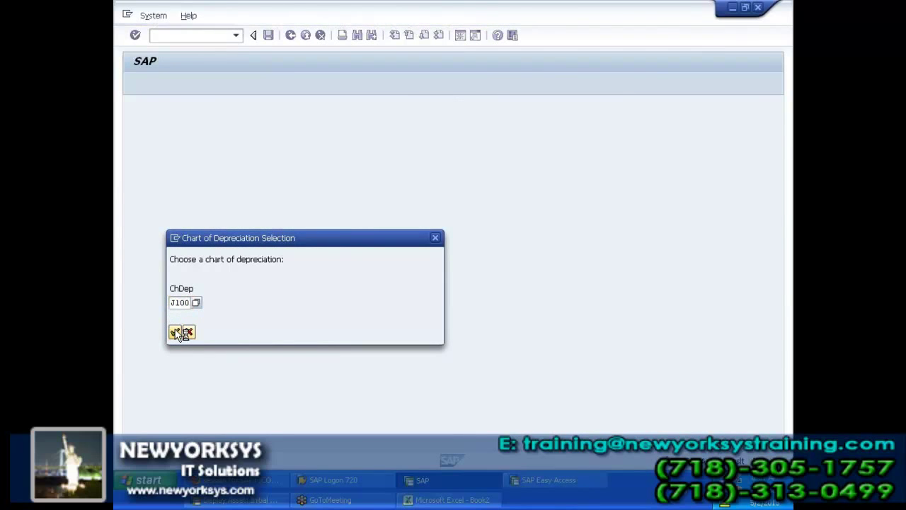
# Step: Position the depreciation key overview at SLM and try to activate that key
pyautogui.click(388, 443)
pyautogui.click(256, 186)
pyautogui.write('SLM')
pyautogui.press('Return')
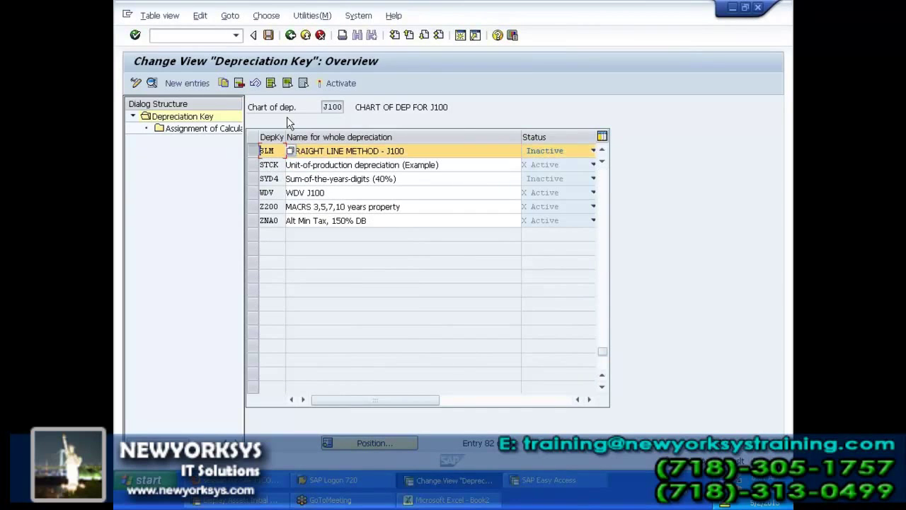
pyautogui.click(332, 82)
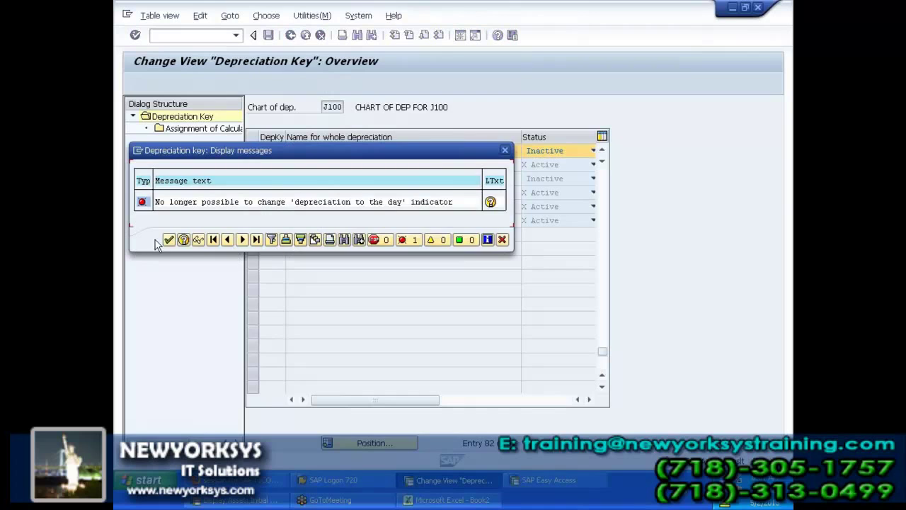
pyautogui.click(169, 240)
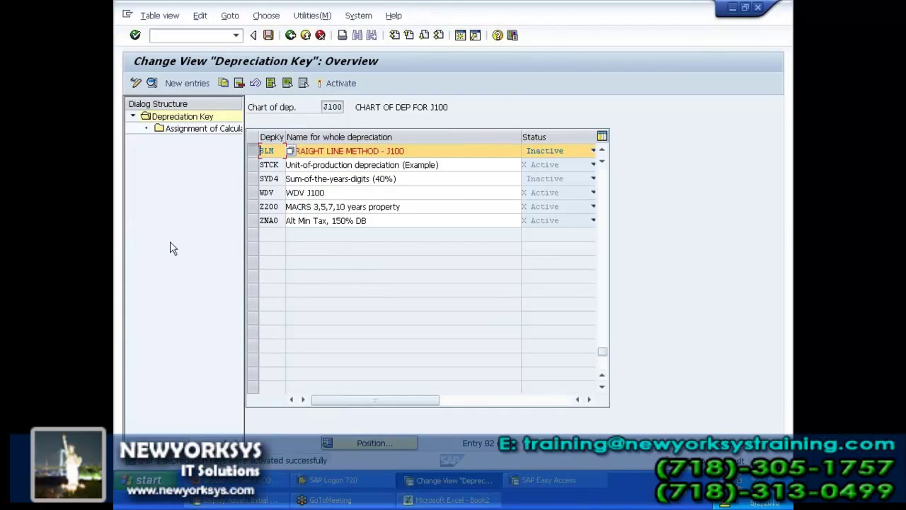
# Step: Check the SLM key's calculation methods, clear its Dep. to the day indicator and save it to the proposed customizing request
pyautogui.doubleClick(314, 154)
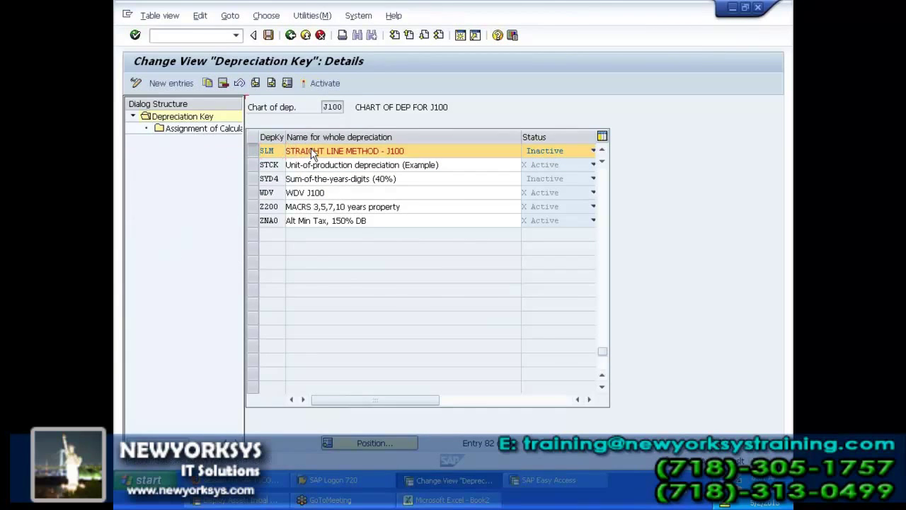
pyautogui.doubleClick(222, 130)
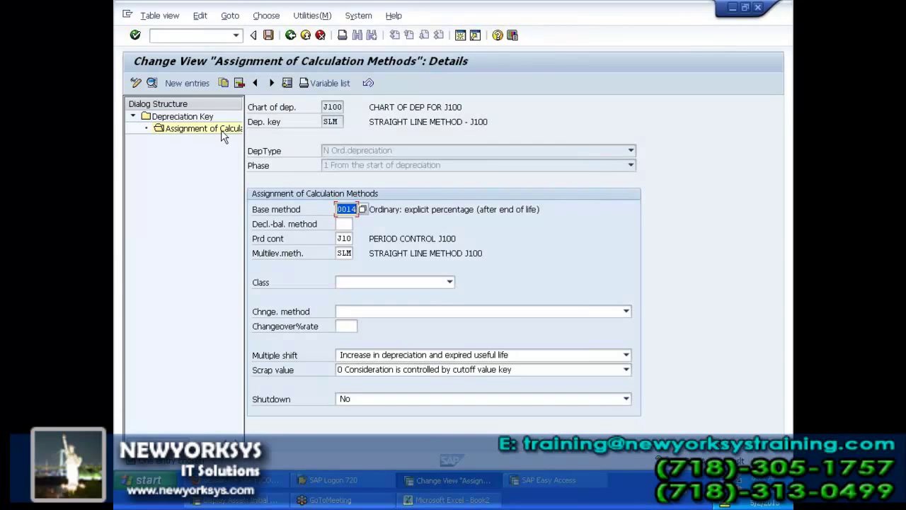
pyautogui.doubleClick(211, 118)
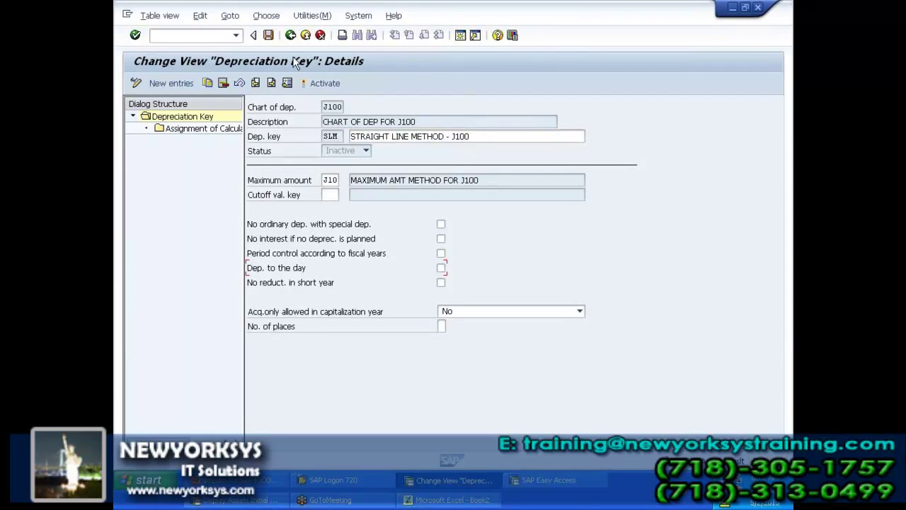
pyautogui.click(268, 35)
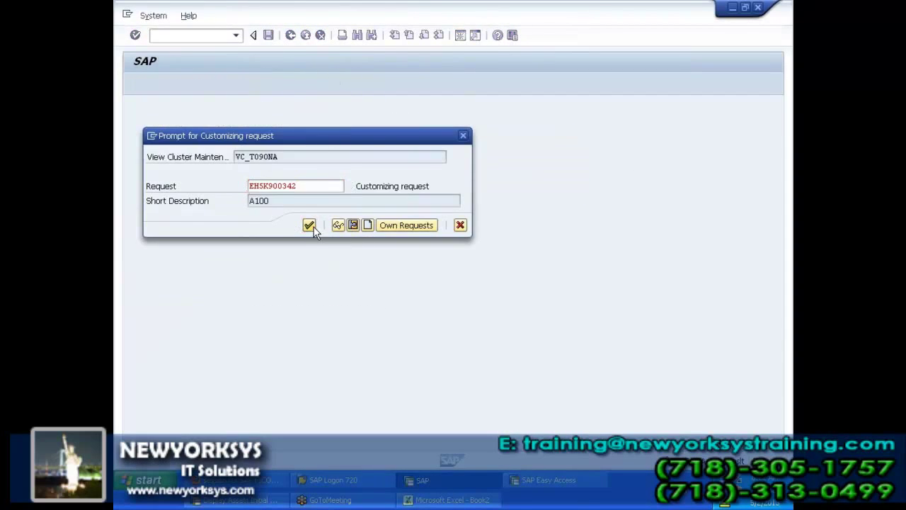
pyautogui.click(310, 225)
# Step: Return to the depreciation key overview, activate SLM, save and leave the depreciation key maintenance
pyautogui.doubleClick(235, 135)
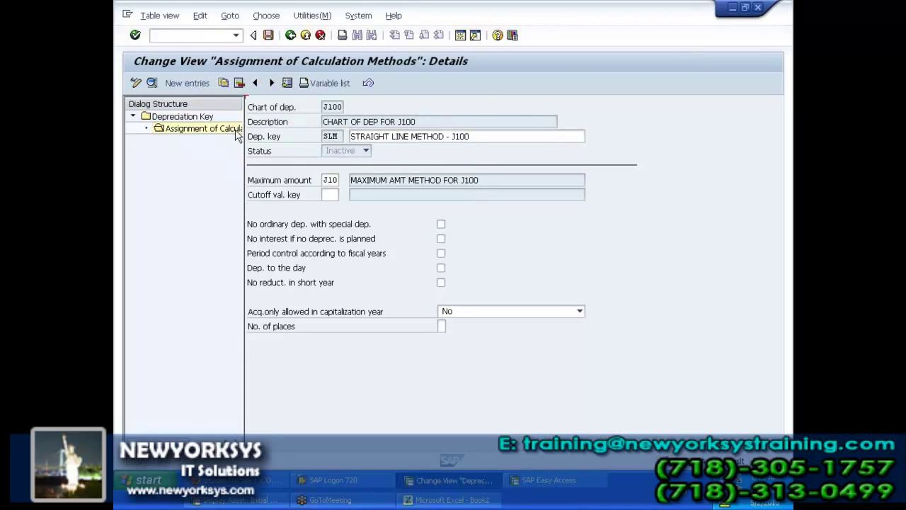
pyautogui.click(291, 35)
pyautogui.click(291, 35)
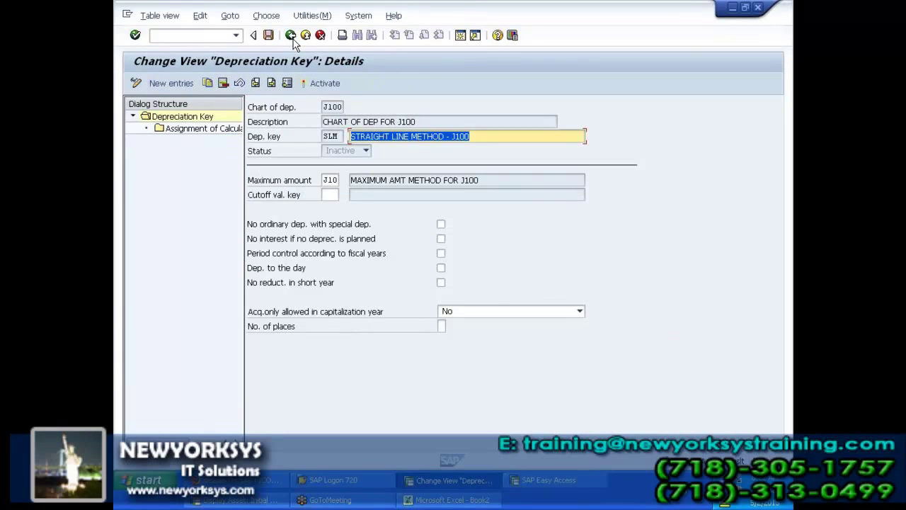
pyautogui.click(290, 36)
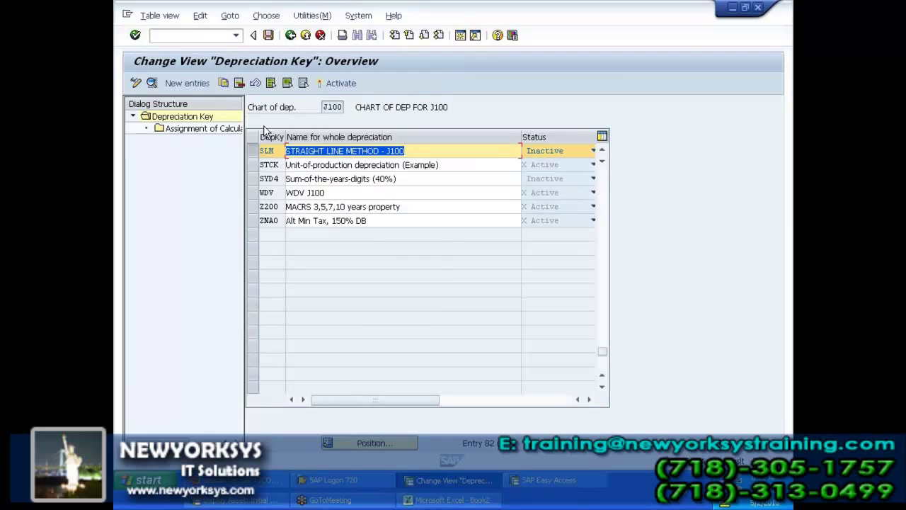
pyautogui.click(320, 83)
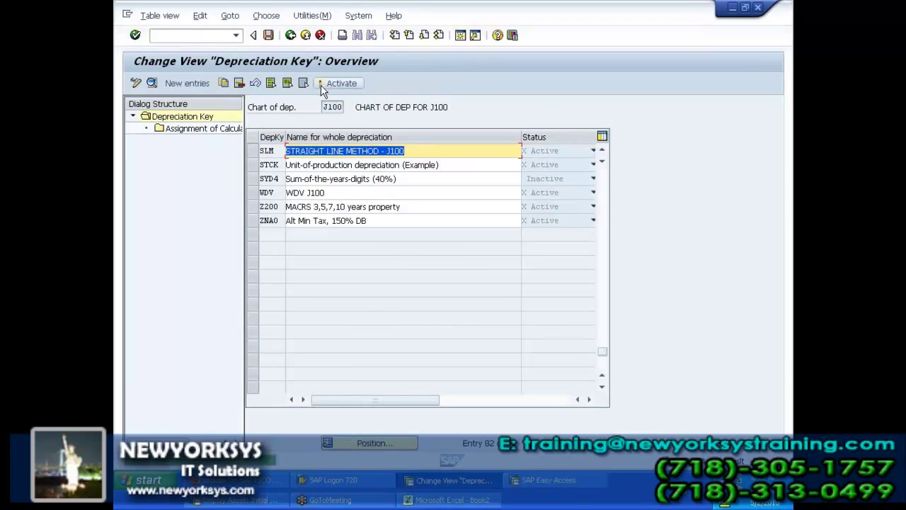
pyautogui.click(269, 35)
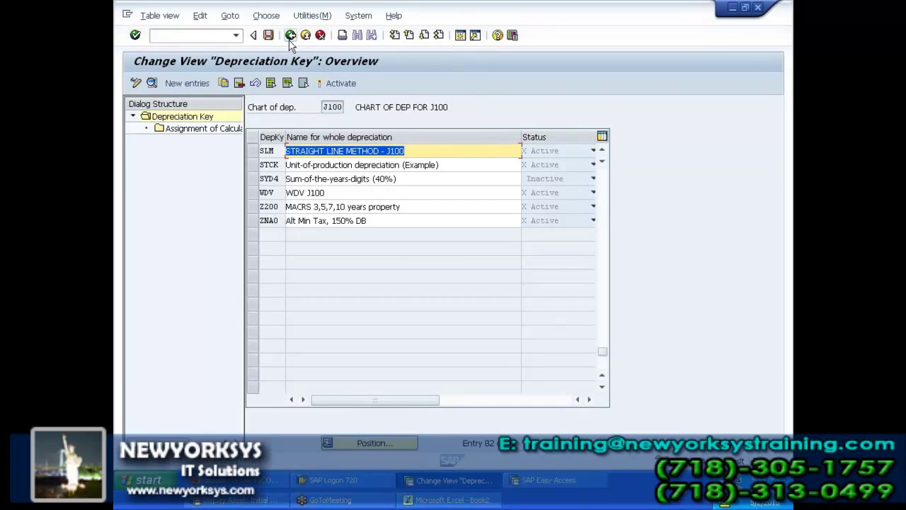
pyautogui.click(290, 37)
pyautogui.click(291, 35)
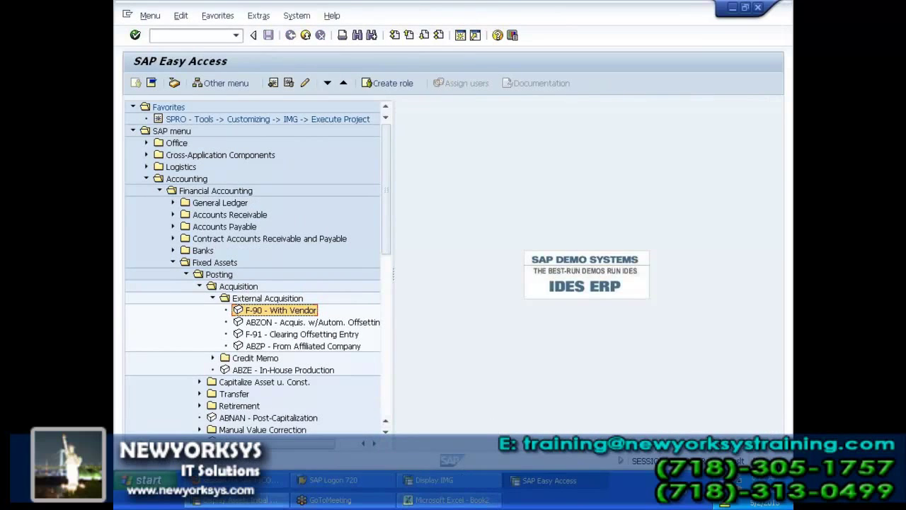
# Step: In the Display Asset session, start transaction F-90 for an asset acquisition from a vendor
pyautogui.click(261, 502)
pyautogui.hotkey('ctrl', '/')
pyautogui.write('/NF-')
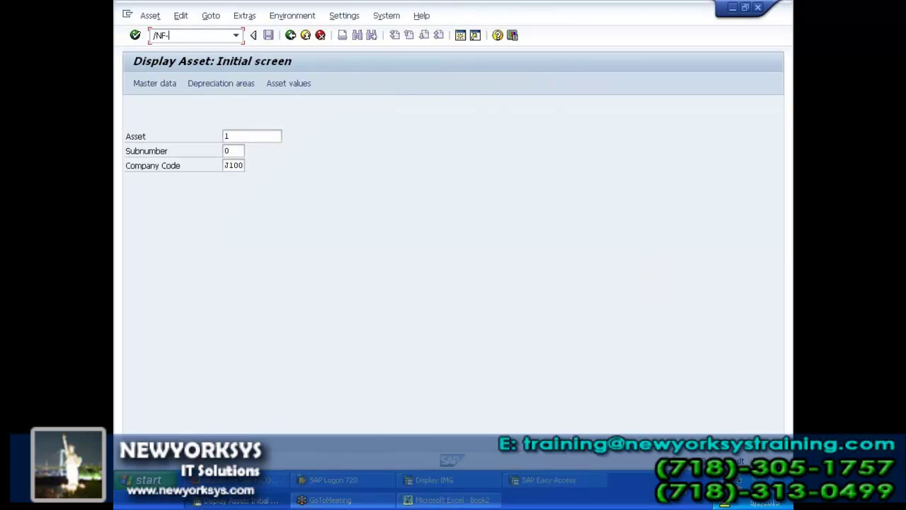
pyautogui.write('90')
pyautogui.press('Return')
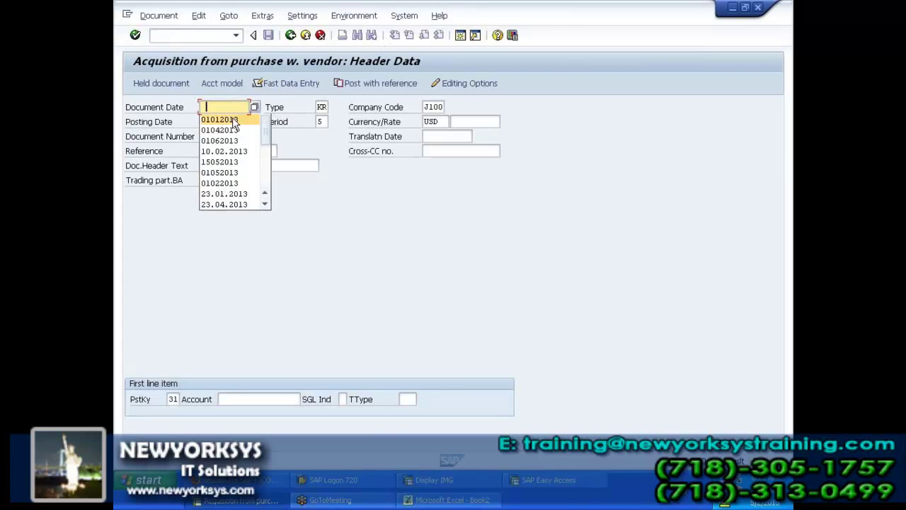
# Step: Set the document and posting dates to 01012013 and fill the first line item's account from an earlier entry
pyautogui.click(234, 121)
pyautogui.press('Tab')
pyautogui.press('Tab')
pyautogui.press('Tab')
pyautogui.press('BackSpace')
pyautogui.click(236, 135)
pyautogui.click(251, 400)
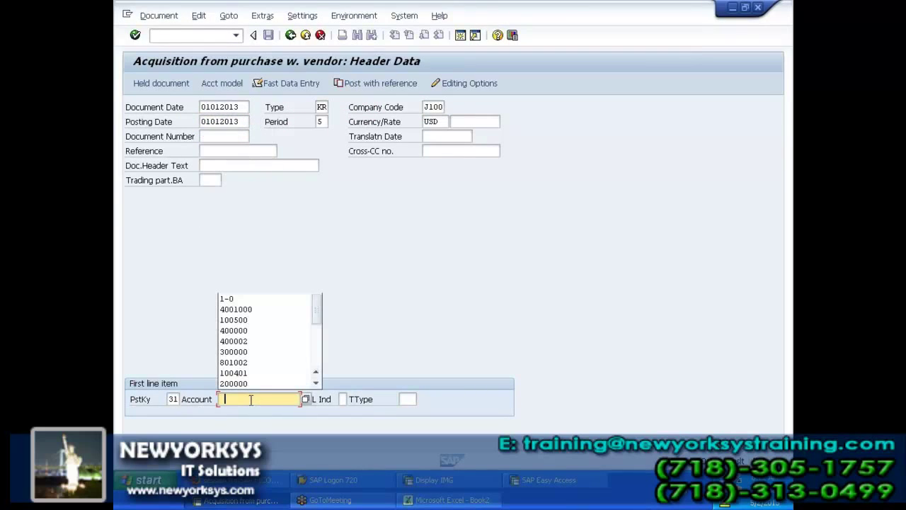
pyautogui.click(253, 298)
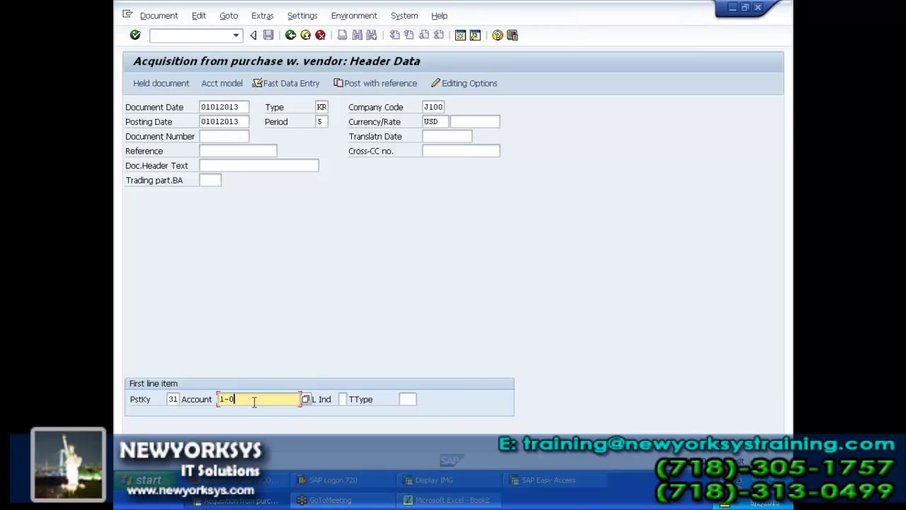
# Step: Open the vendor lookup by company code J100, clear its vendor filter and cancel the lookup
pyautogui.press('Home')
pyautogui.click(307, 401)
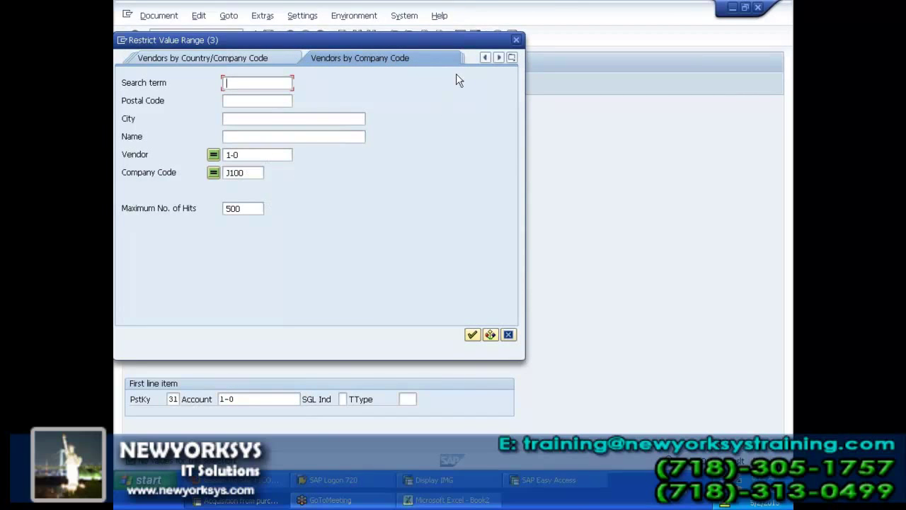
pyautogui.click(245, 154)
pyautogui.press('BackSpace')
pyautogui.press('BackSpace')
pyautogui.click(516, 40)
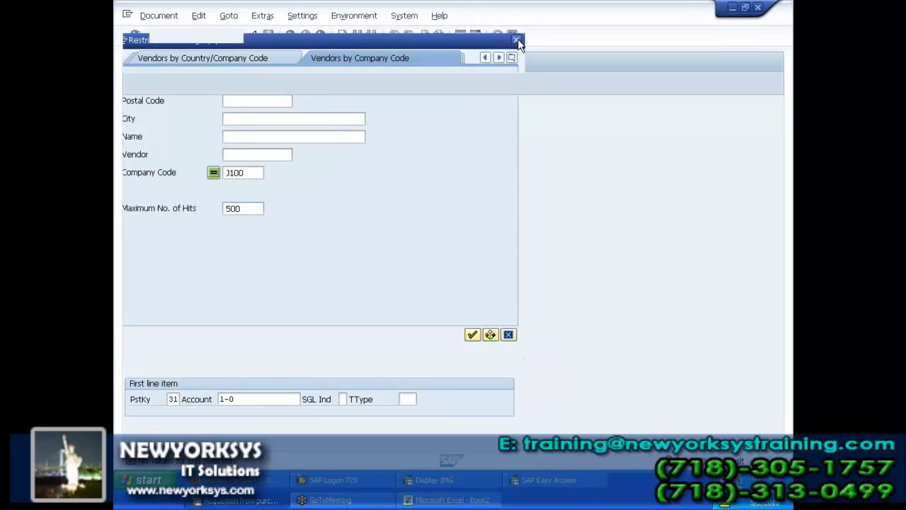
# Step: Start transaction AS01 and begin a new asset of class J10F in company code J100
pyautogui.click(191, 35)
pyautogui.write('/NAS01')
pyautogui.press('Return')
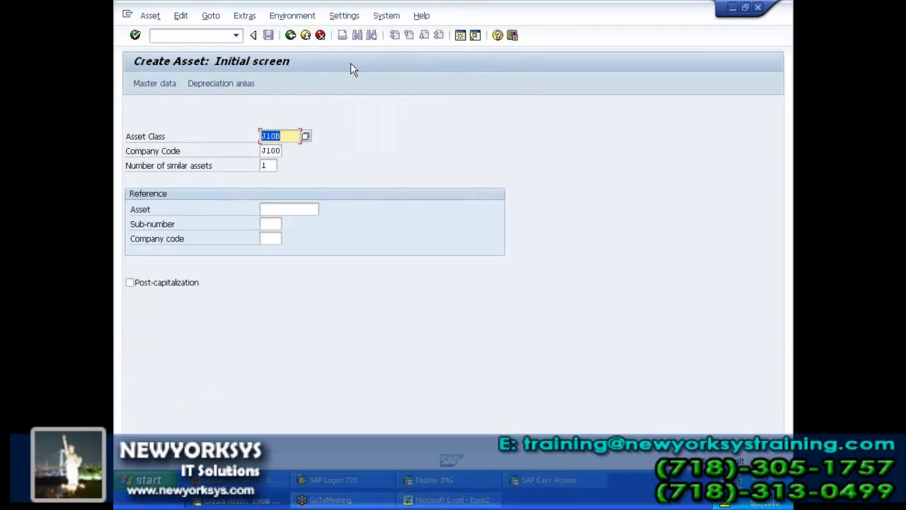
pyautogui.hotkey('ctrl', 'y')
pyautogui.moveTo(125, 132); pyautogui.dragTo(208, 138)
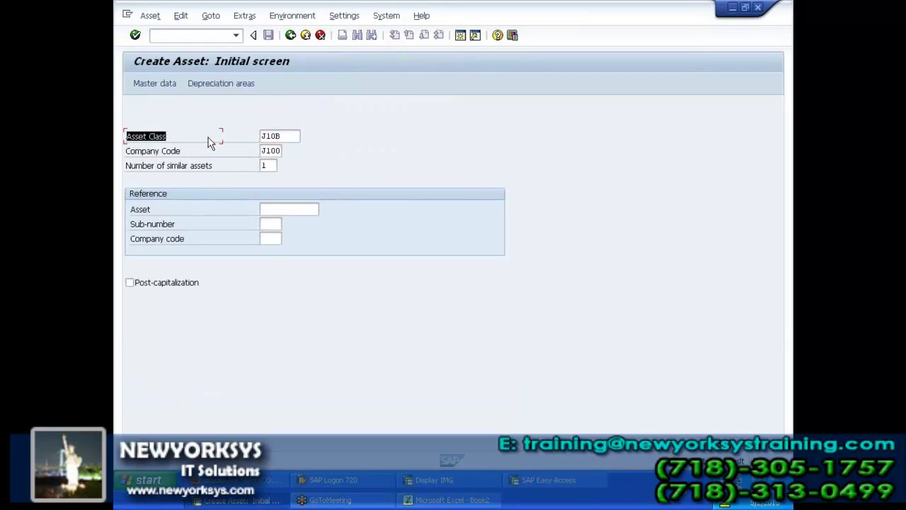
pyautogui.hotkey('ctrl', 'c')
pyautogui.click(297, 136)
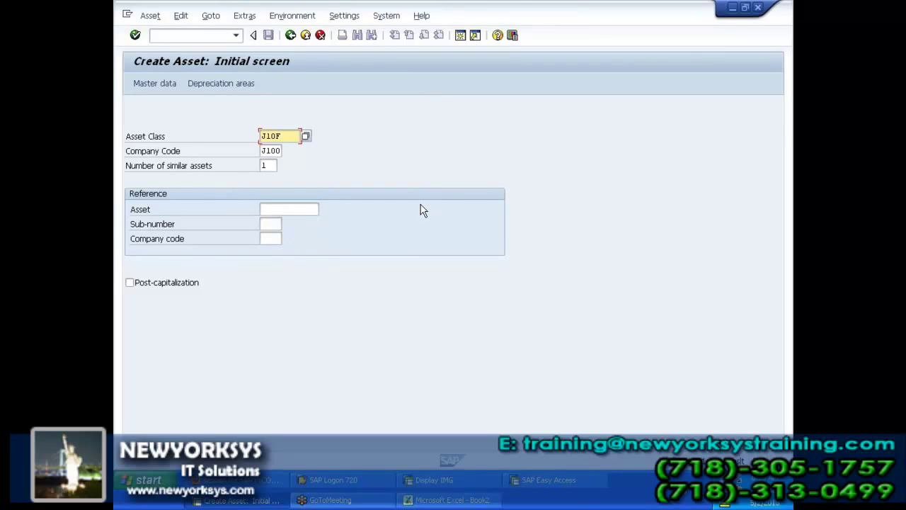
pyautogui.press('Return')
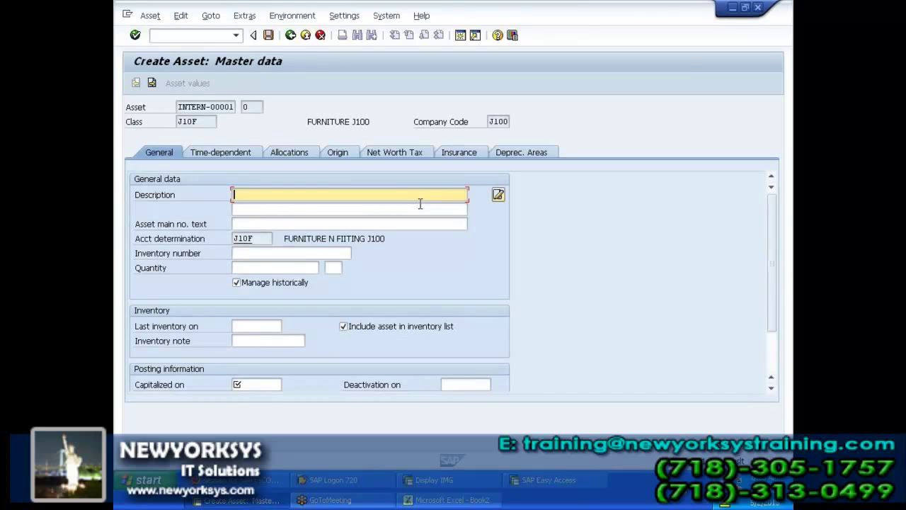
# Step: Describe the asset as FURNITUTRE - J101 and copy that description to the asset main number text
pyautogui.write('FURNITUTRE - J101')
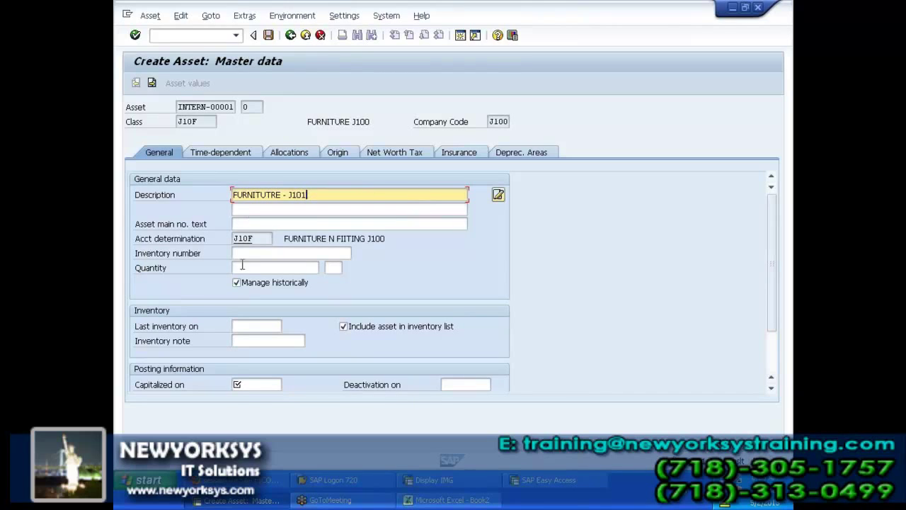
pyautogui.moveTo(306, 195); pyautogui.dragTo(278, 196)
pyautogui.click(232, 192)
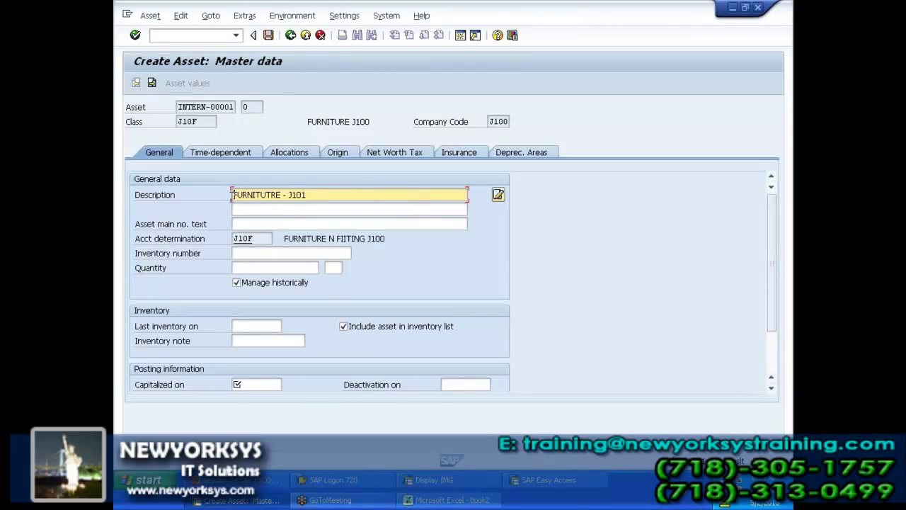
pyautogui.click(261, 224)
pyautogui.hotkey('ctrl', 'v')
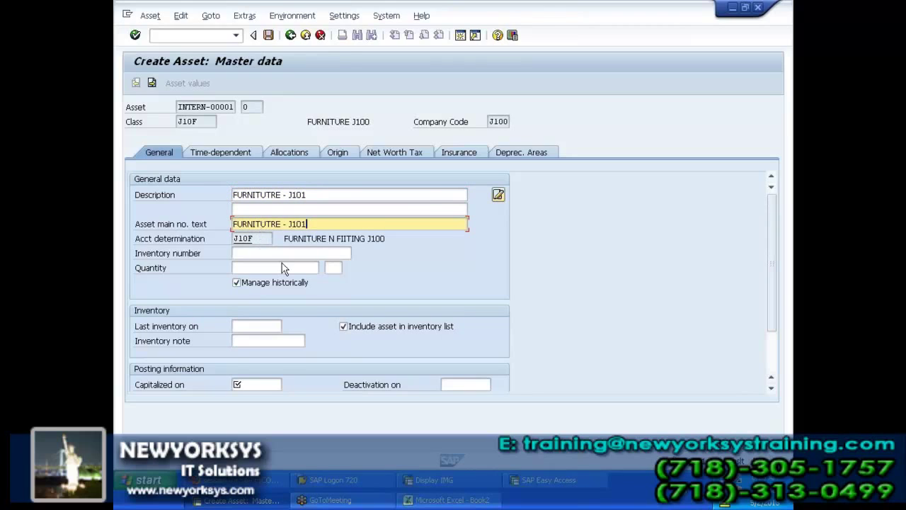
# Step: Set the asset's capitalization date to 01012013 and open its depreciation areas
pyautogui.click(257, 385)
pyautogui.write('0')
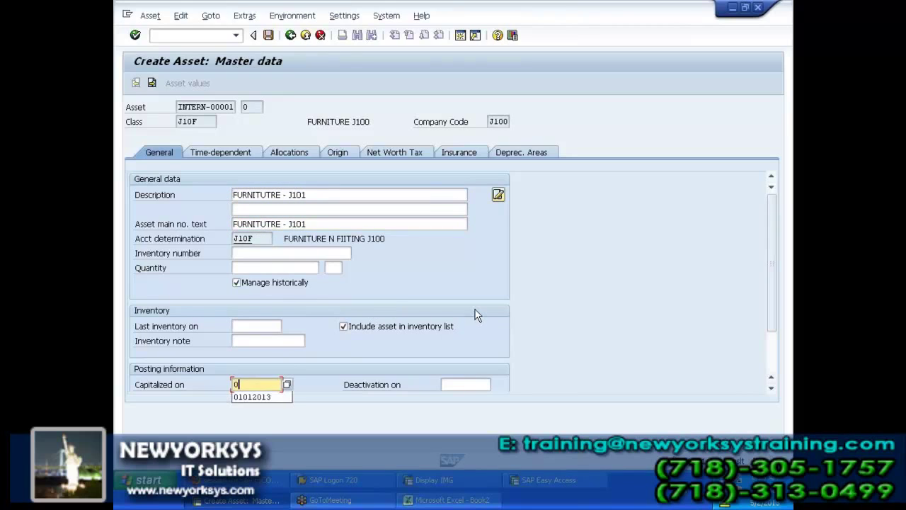
pyautogui.write('101201')
pyautogui.press('Return')
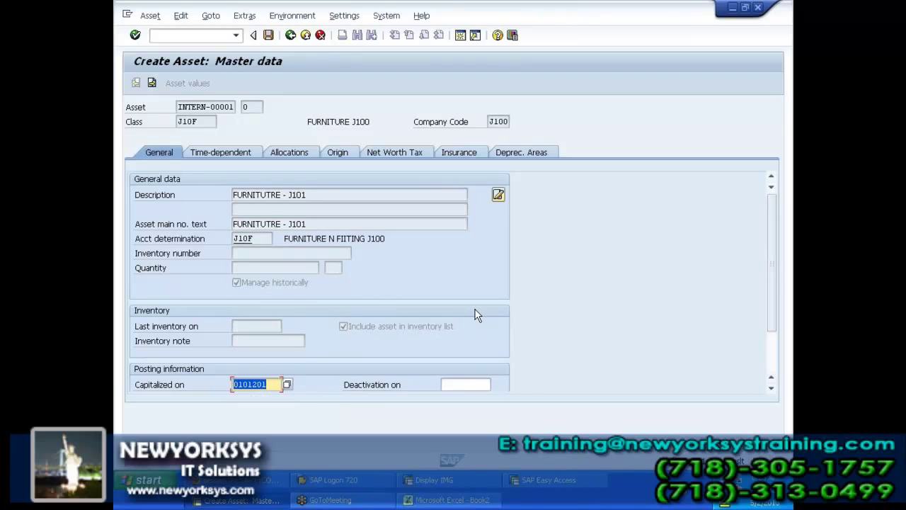
pyautogui.press('End')
pyautogui.write('3')
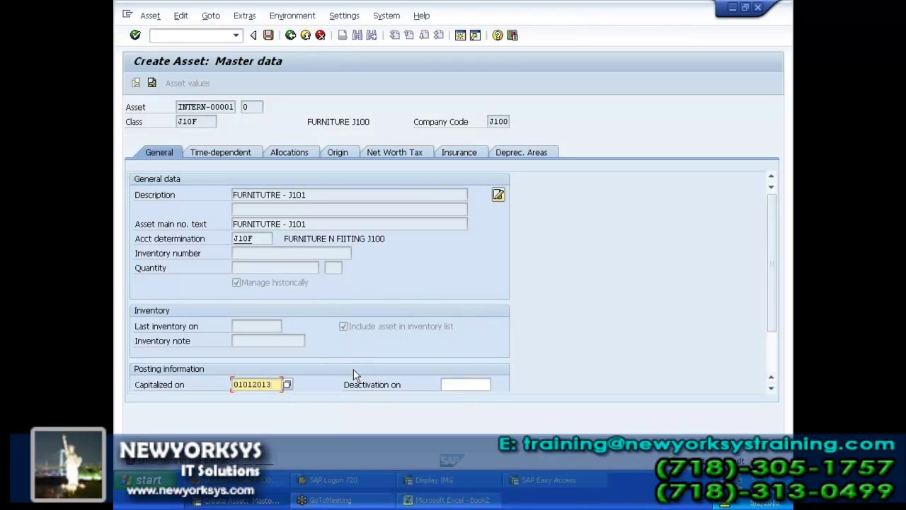
pyautogui.click(522, 153)
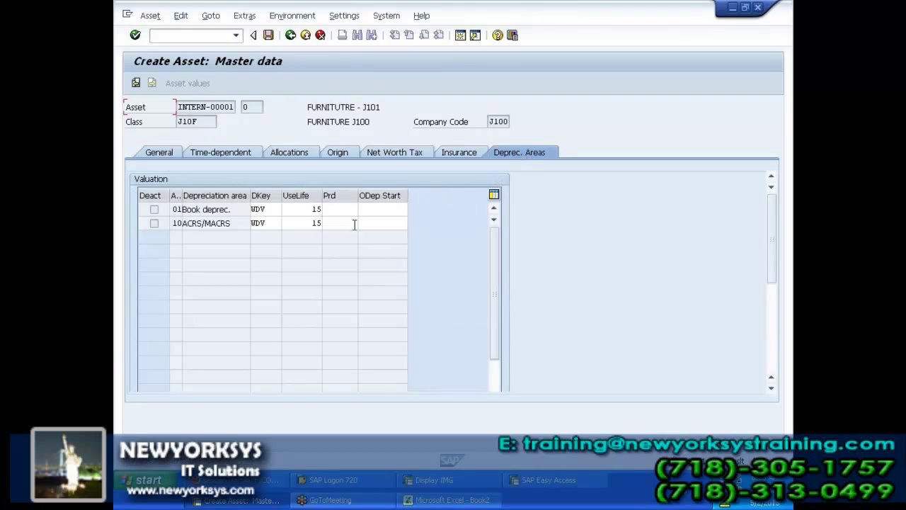
# Step: Set the ordinary depreciation start of both the book and ACRS/MACRS areas to 01012013
pyautogui.moveTo(272, 211); pyautogui.dragTo(252, 210)
pyautogui.click(253, 212)
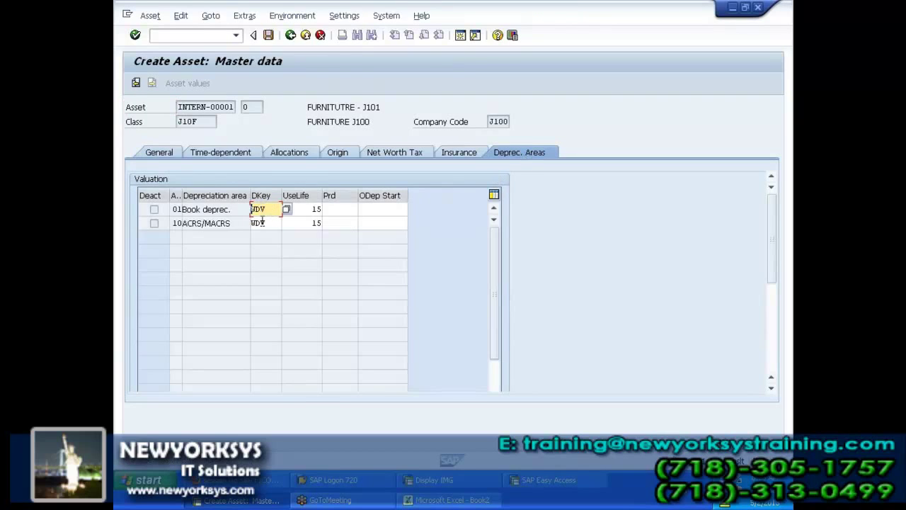
pyautogui.click(268, 223)
pyautogui.doubleClick(268, 223)
pyautogui.click(375, 209)
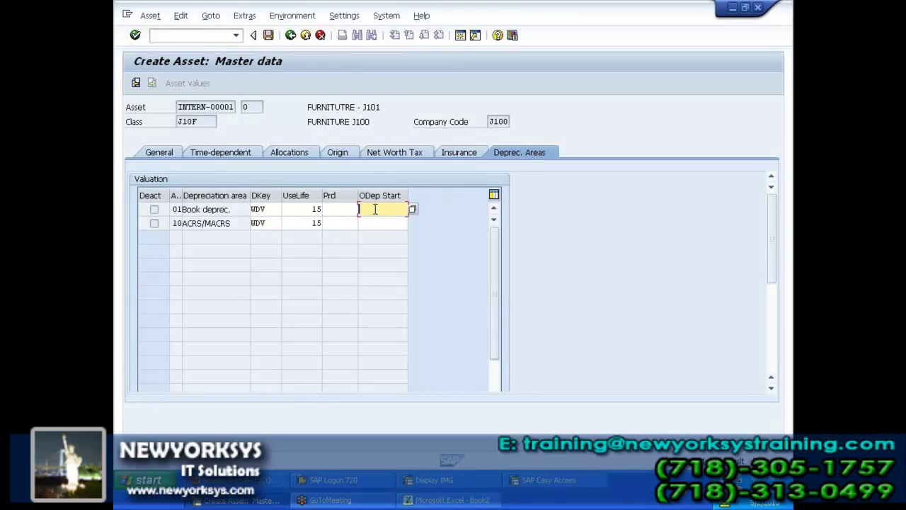
pyautogui.click(379, 221)
pyautogui.click(376, 224)
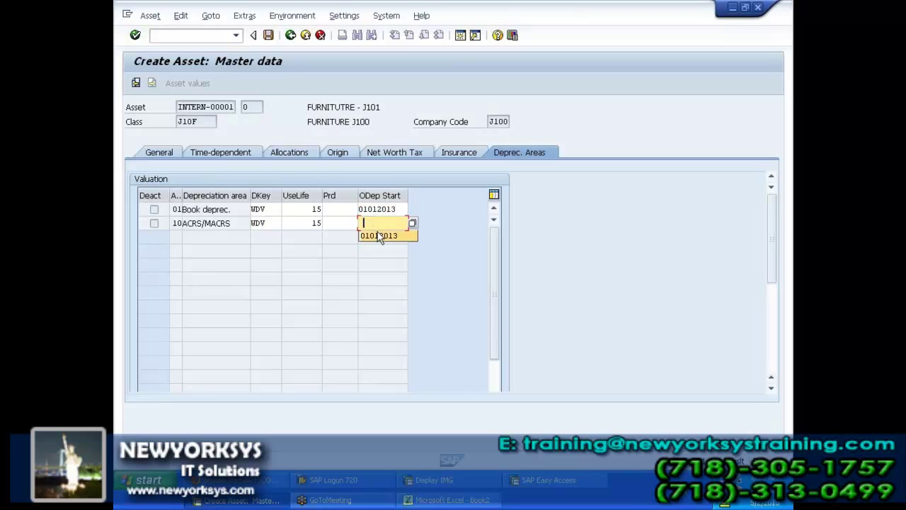
pyautogui.press('Return')
# Step: Save the new furniture asset and leave asset creation
pyautogui.click(268, 34)
pyautogui.press('space')
pyautogui.click(259, 207)
pyautogui.click(269, 36)
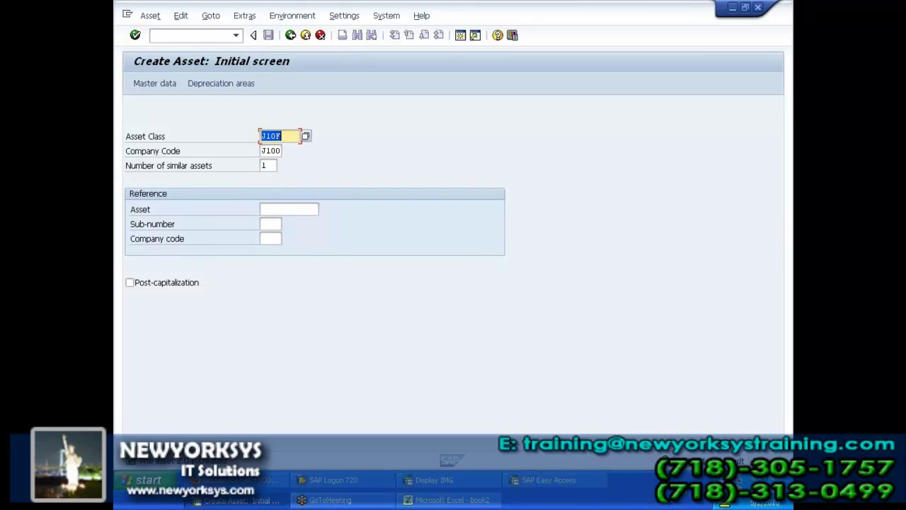
pyautogui.click(291, 34)
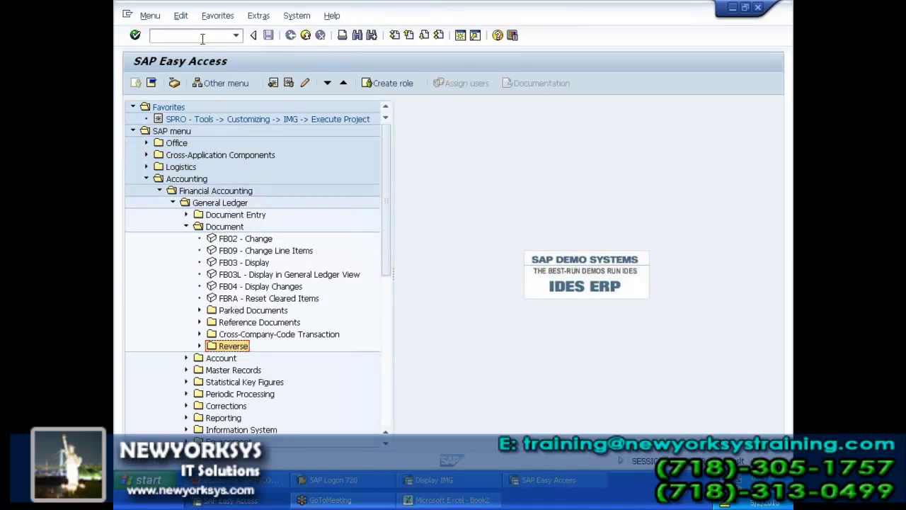
# Step: Open the F-90 external asset acquisition with vendor from the Fixed Assets postings
pyautogui.click(187, 227)
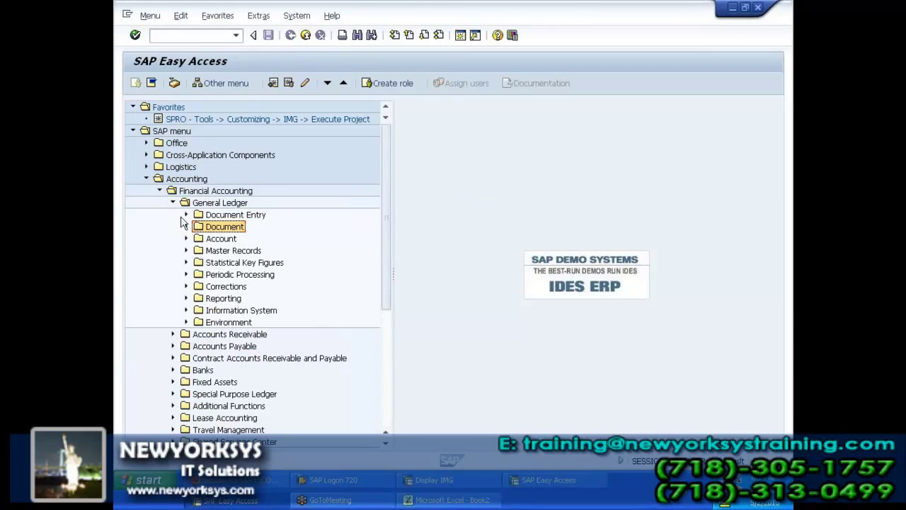
pyautogui.click(172, 203)
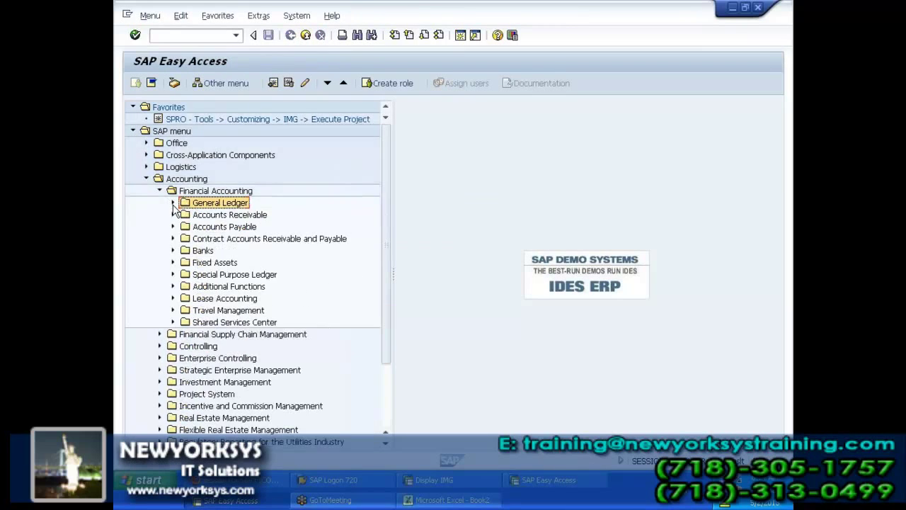
pyautogui.click(173, 262)
pyautogui.click(186, 275)
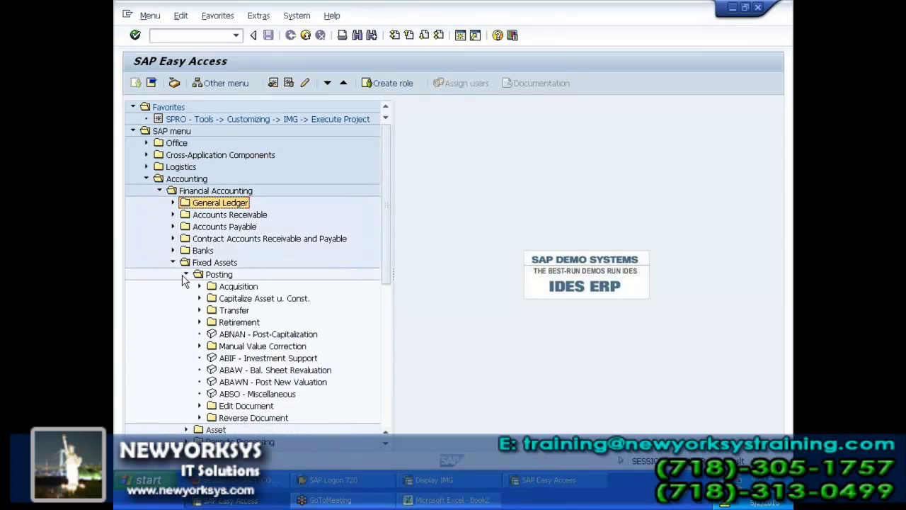
pyautogui.click(200, 287)
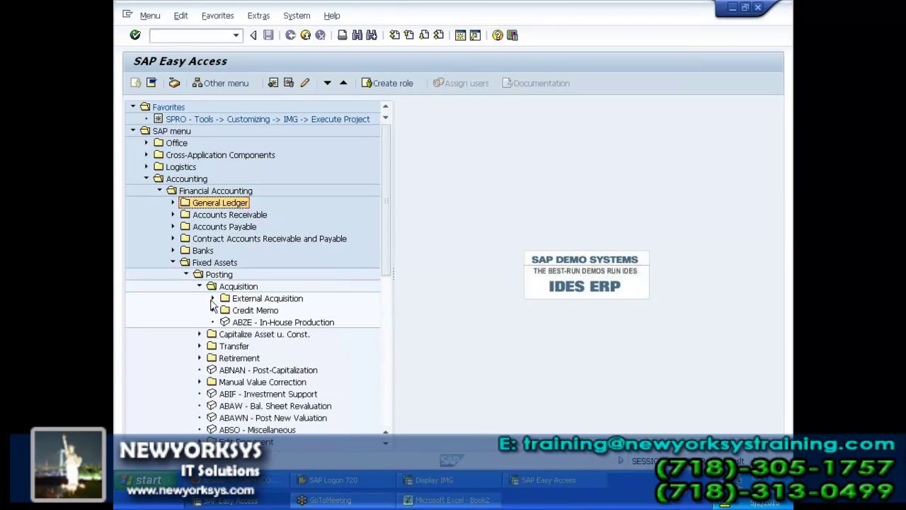
pyautogui.click(212, 298)
pyautogui.doubleClick(261, 311)
# Step: Enter 01012013 as document and posting date, and choose the vendor account for the first line item with posting key 31
pyautogui.press('space')
pyautogui.click(234, 119)
pyautogui.press('Tab')
pyautogui.press('Tab')
pyautogui.press('Tab')
pyautogui.click(226, 135)
pyautogui.click(238, 395)
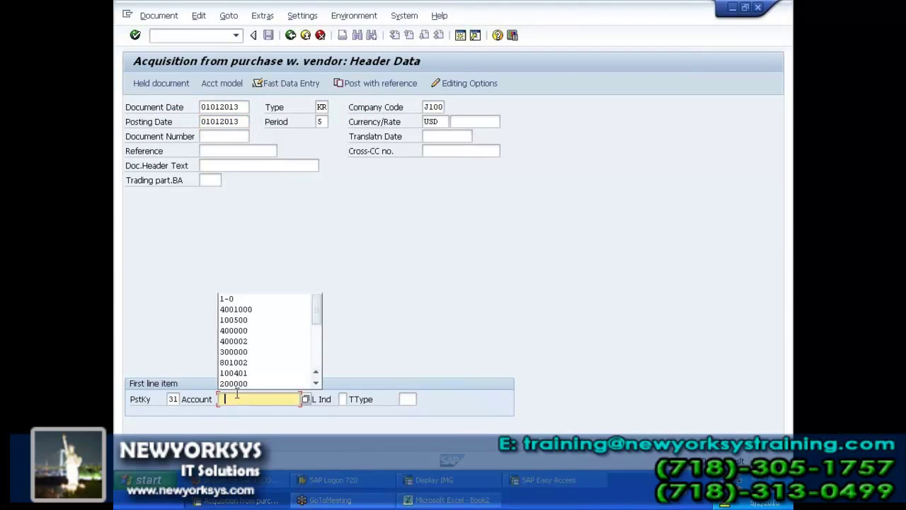
pyautogui.click(248, 313)
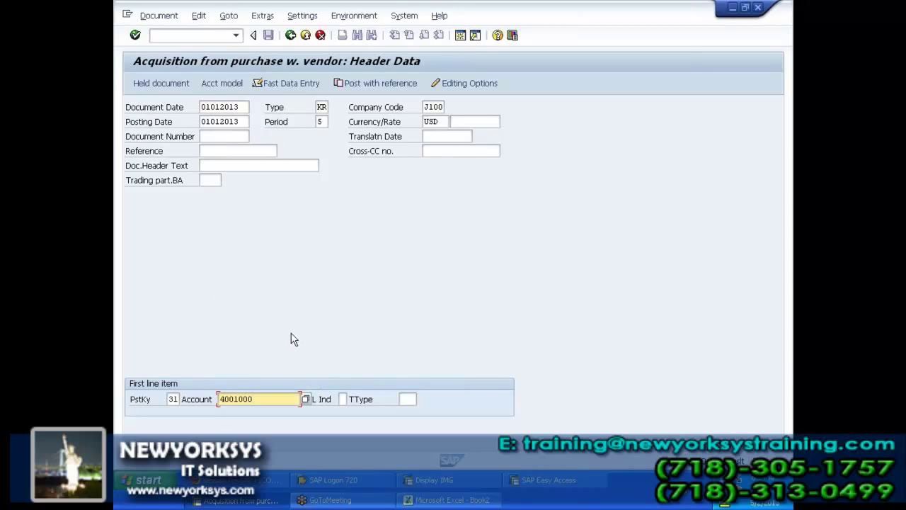
pyautogui.press('Return')
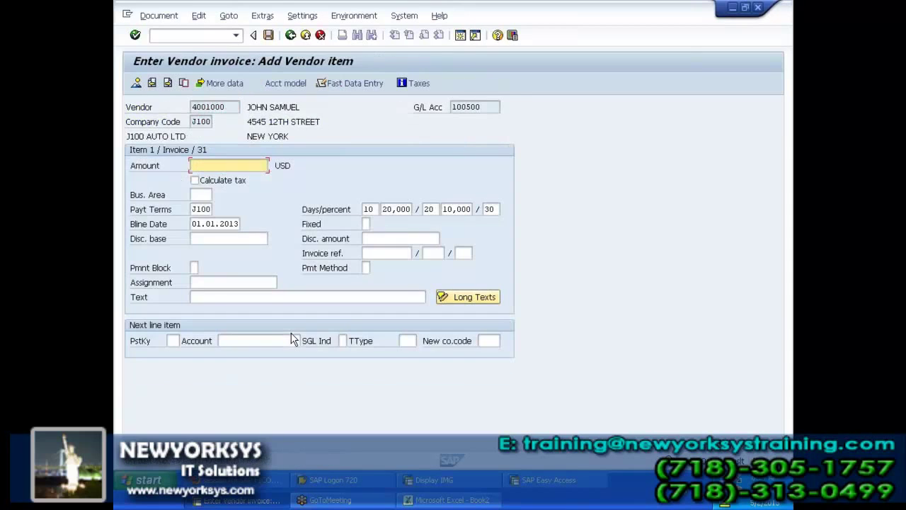
# Step: Set the vendor item's amount to 1000 USD and clear its payment terms
pyautogui.click(246, 167)
pyautogui.click(227, 179)
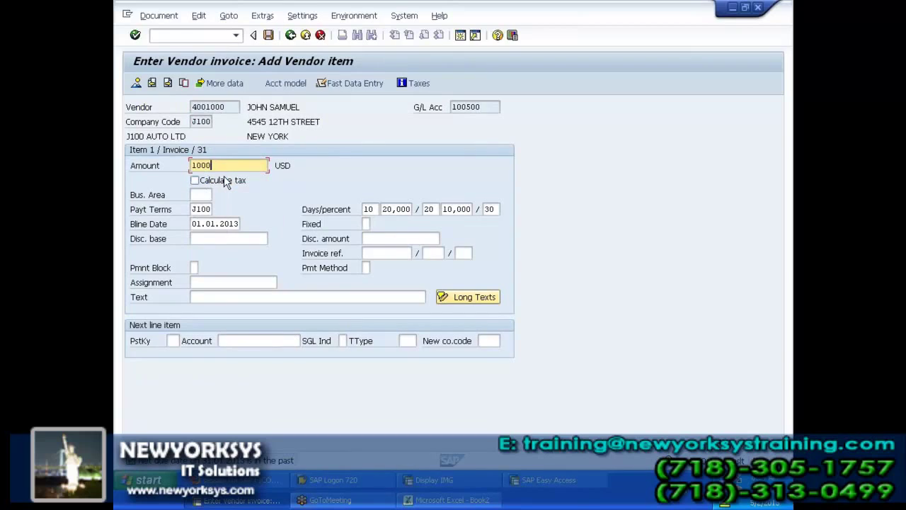
pyautogui.press('Return')
pyautogui.press('Delete')
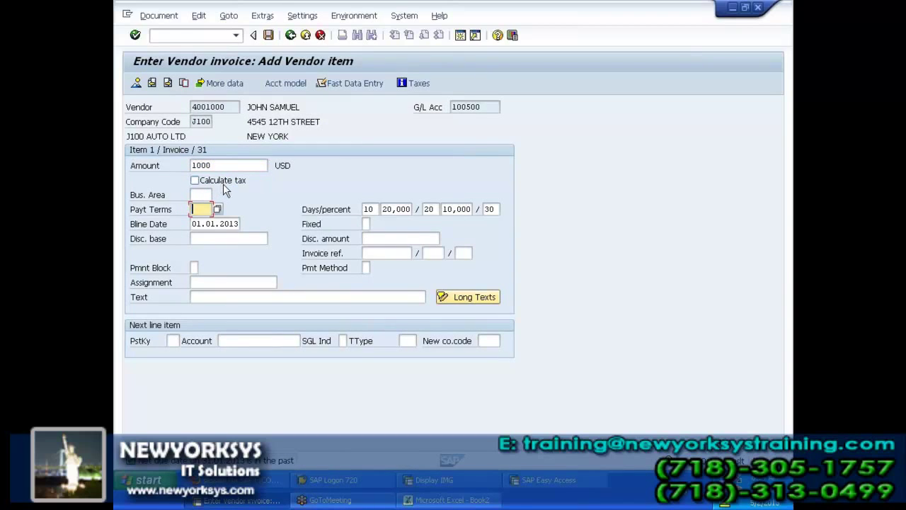
# Step: Add the next line item with posting key 70, asset 2-0 and transaction type 100
pyautogui.click(176, 340)
pyautogui.click(185, 368)
pyautogui.click(242, 342)
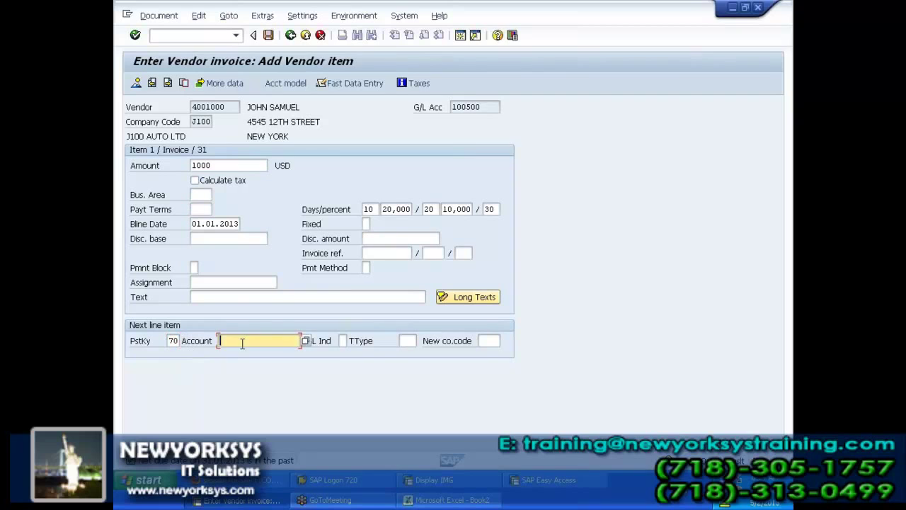
pyautogui.click(304, 343)
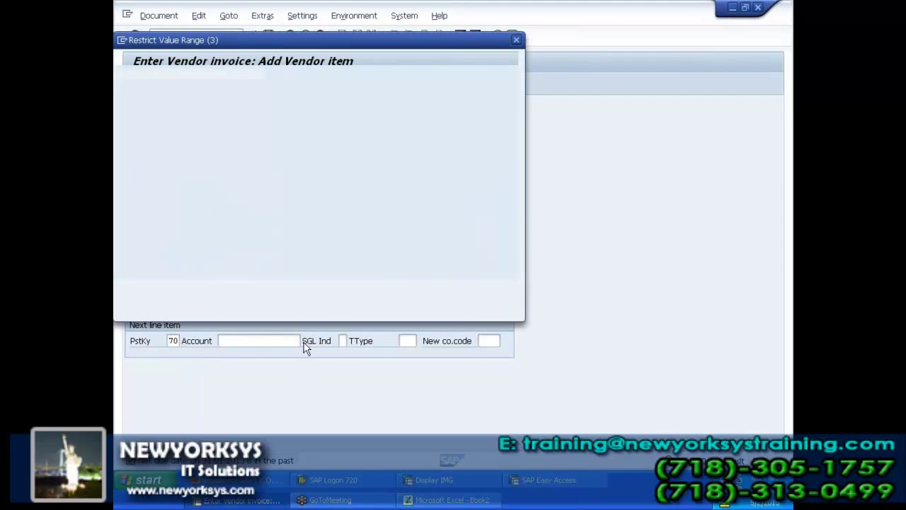
pyautogui.doubleClick(211, 99)
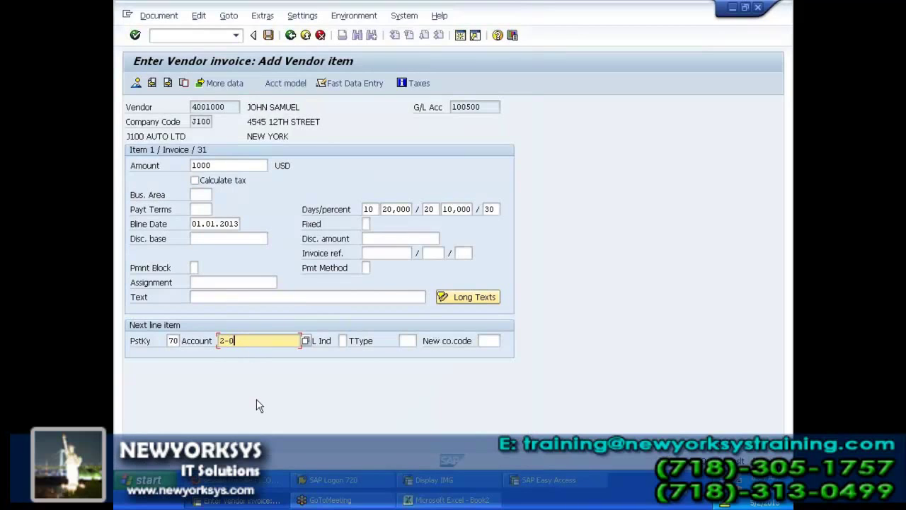
pyautogui.press('Return')
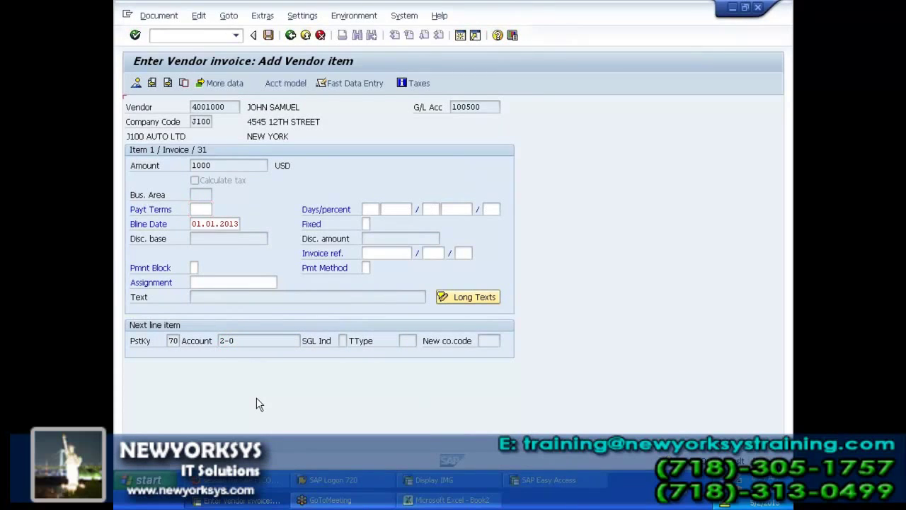
pyautogui.press('Return')
pyautogui.click(407, 340)
pyautogui.write('100')
pyautogui.press('Return')
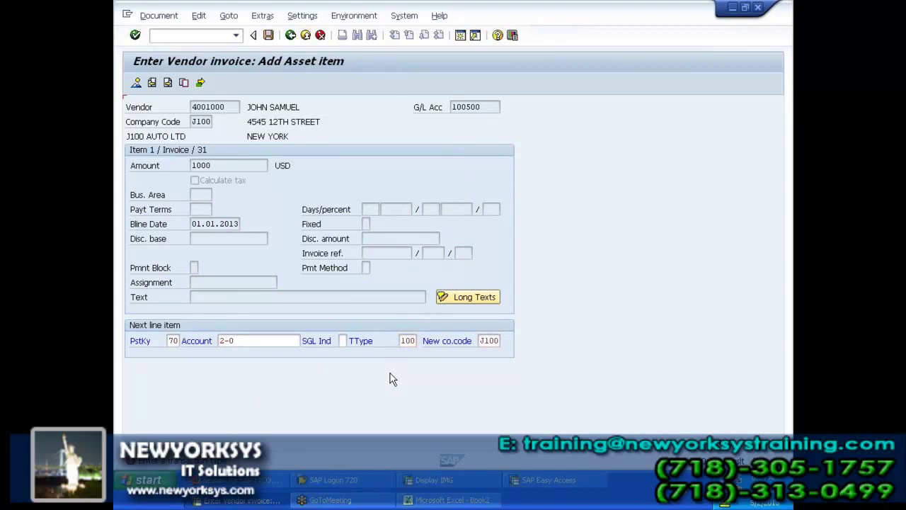
# Step: Enter the asset item's amount of 1.000,00 USD and simulate the document
pyautogui.click(244, 193)
pyautogui.press('Return')
pyautogui.click(159, 16)
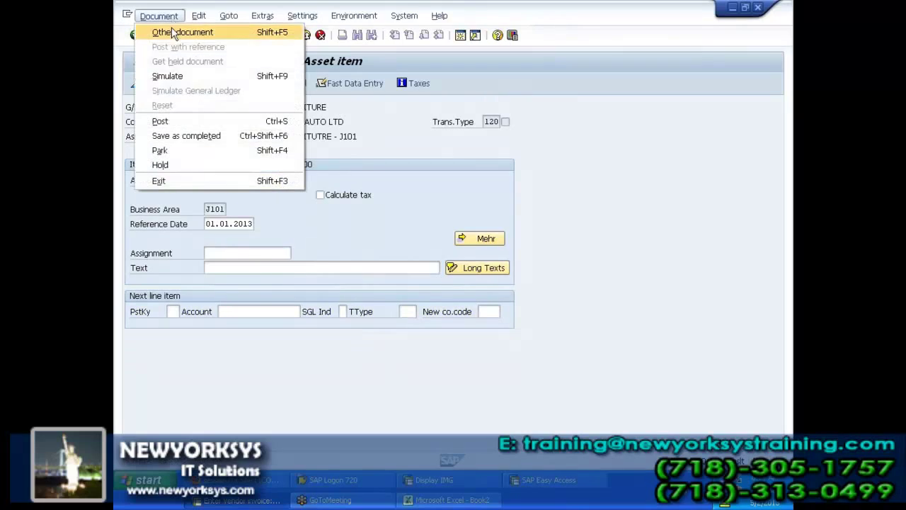
pyautogui.click(177, 75)
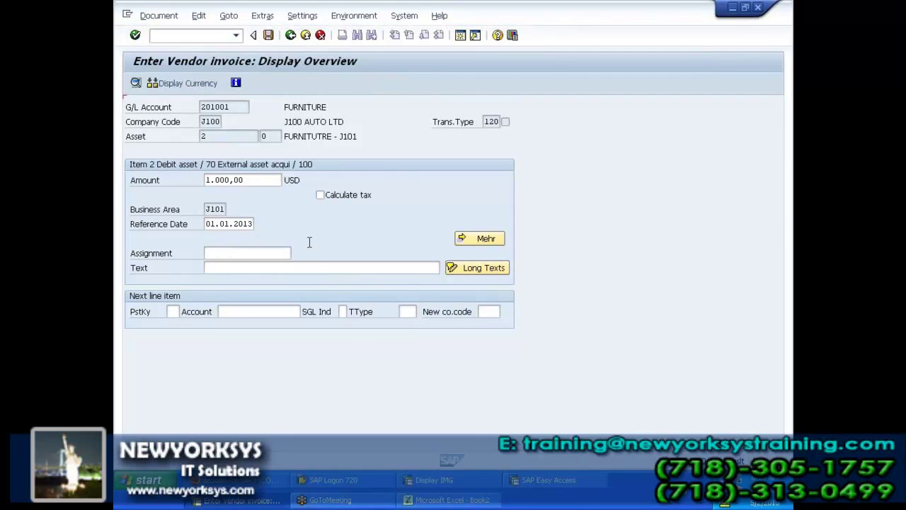
# Step: Post the simulated vendor invoice for the asset acquisition
pyautogui.moveTo(204, 107); pyautogui.dragTo(250, 107)
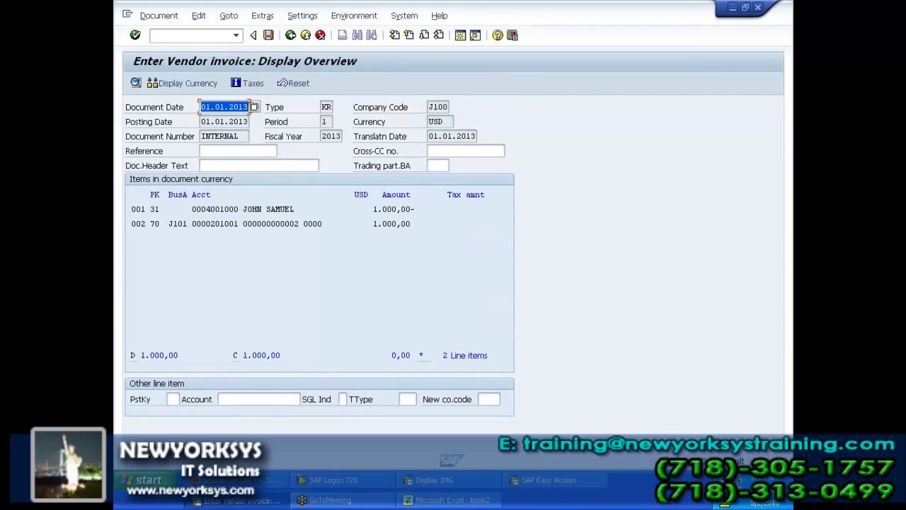
pyautogui.click(253, 105)
pyautogui.click(270, 36)
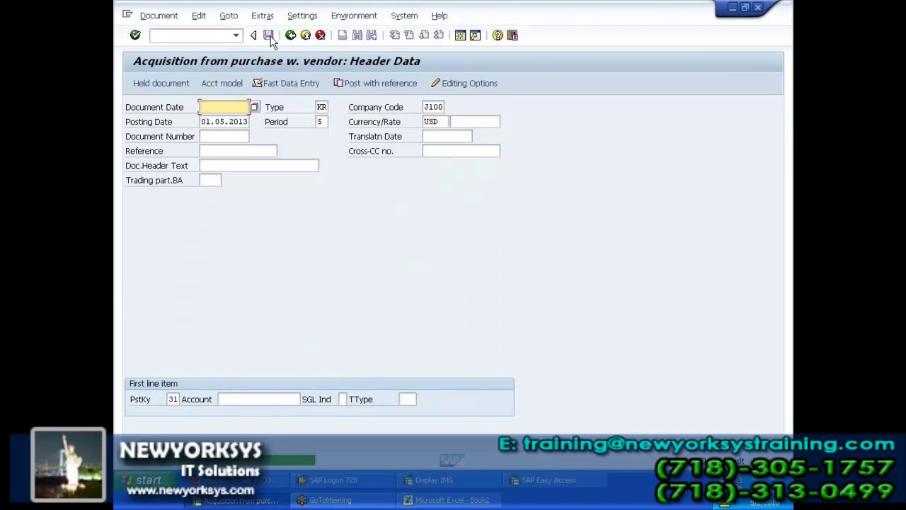
# Step: Start the change asset transaction with /NAS02
pyautogui.click(205, 36)
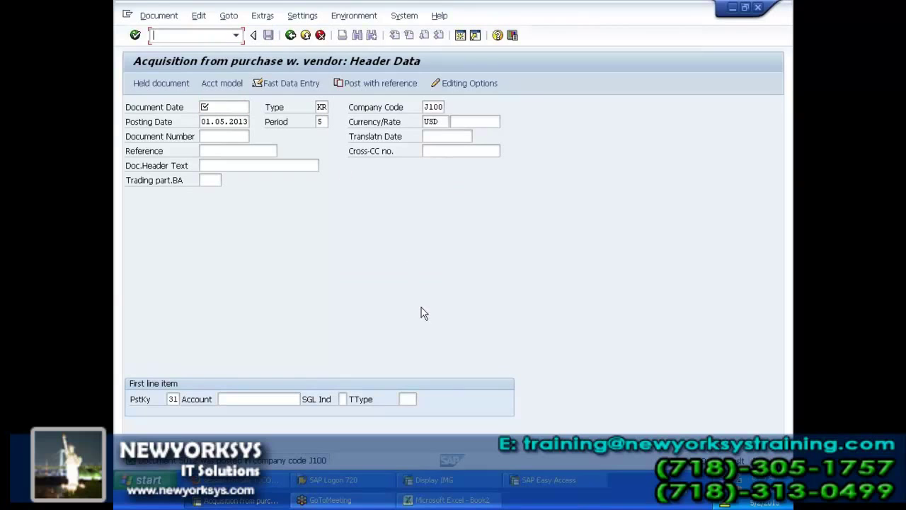
pyautogui.write('/NAS02')
pyautogui.press('Return')
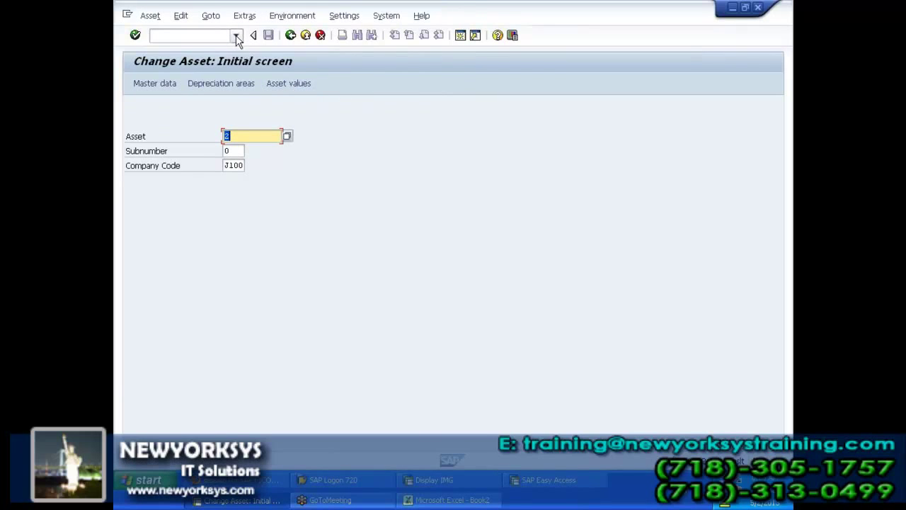
# Step: Switch to the Excel notes and enter AS01 in B1389 with ASSET MASTER DATA beside it in C1389
pyautogui.click(411, 499)
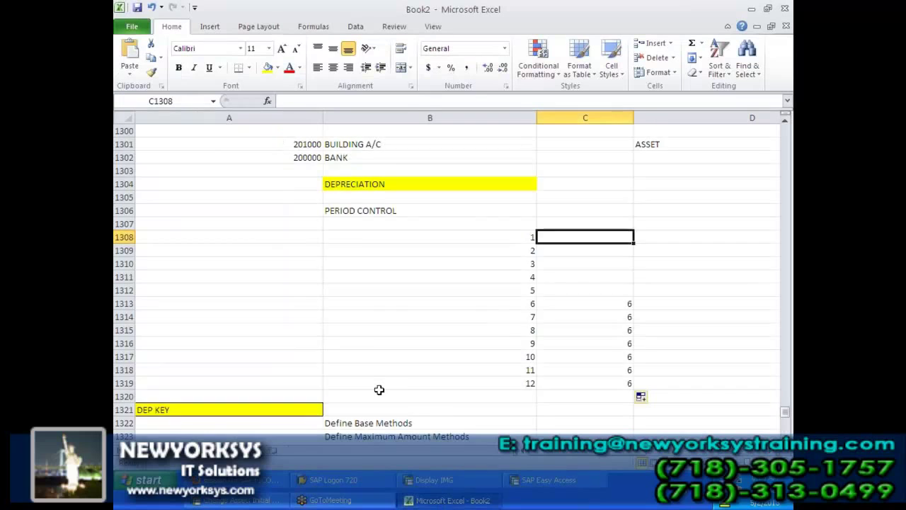
pyautogui.scroll(-20, 379, 389)
pyautogui.scroll(14, 375, 443)
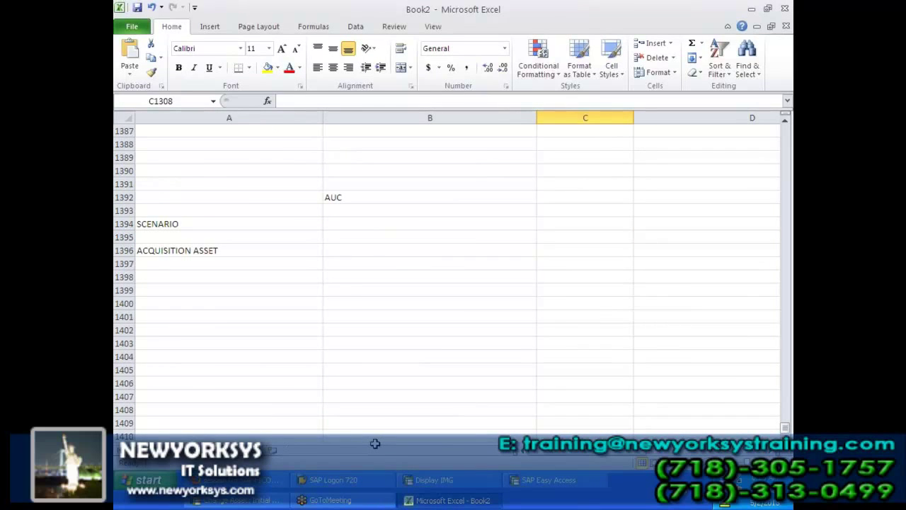
pyautogui.click(374, 157)
pyautogui.write('AS01')
pyautogui.press('Tab')
pyautogui.write('A')
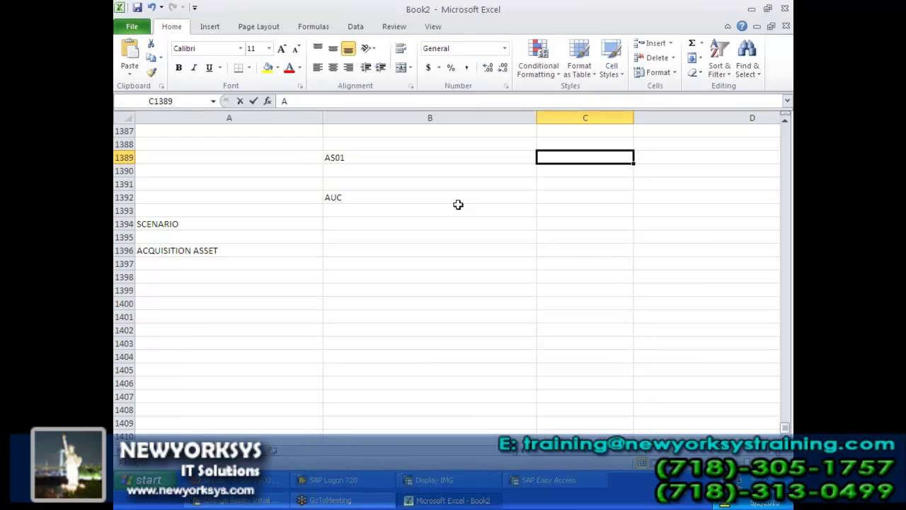
pyautogui.write('SSET MASTER DATA')
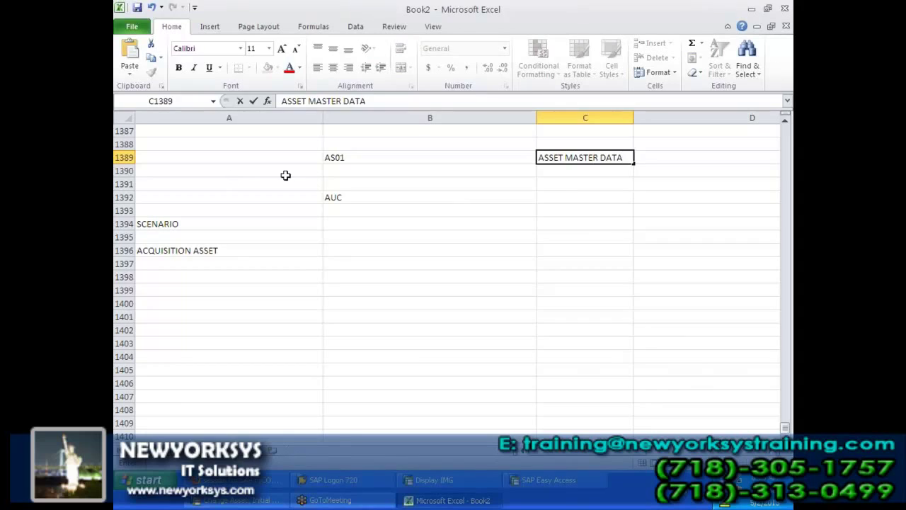
# Step: Enter AS02 in cell B1390 of the notes and switch back to SAP
pyautogui.click(348, 170)
pyautogui.write('AS02')
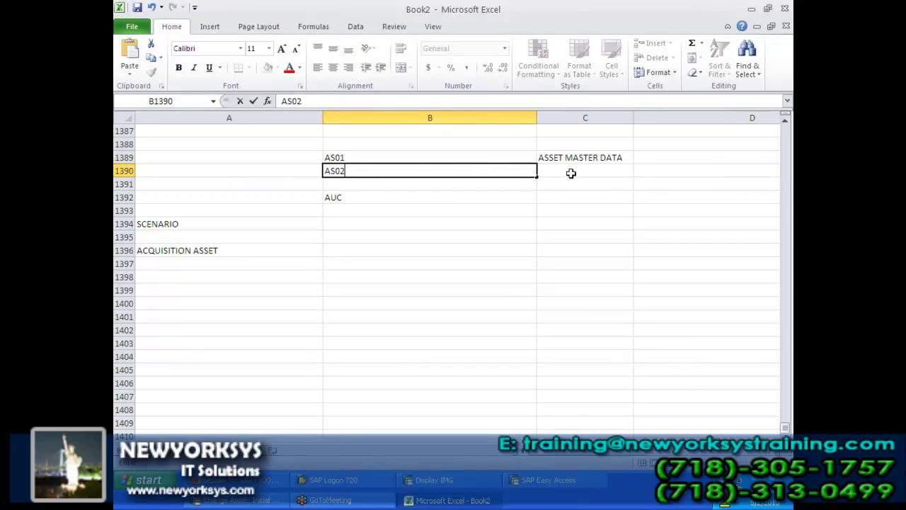
pyautogui.click(570, 171)
pyautogui.hotkey('alt', 'Tab')
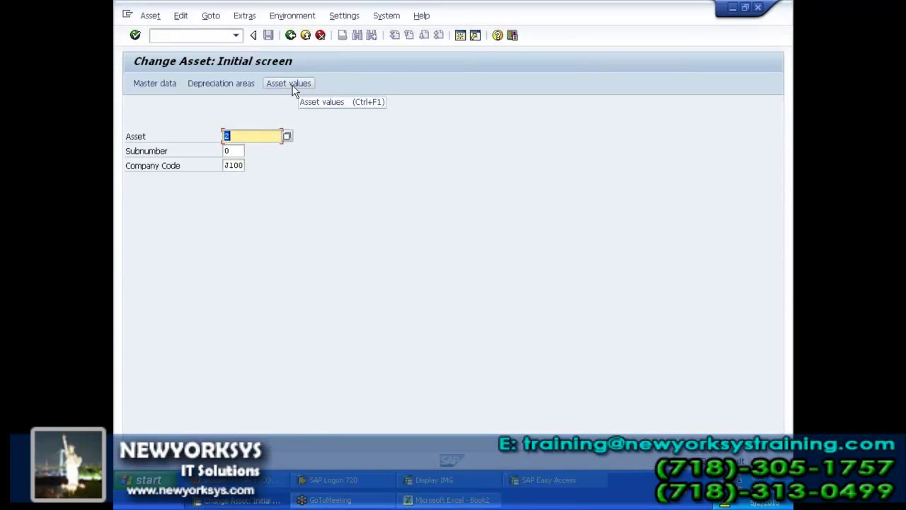
# Step: Examine the asset values of asset 2 in company code J100, then return to SAP Easy Access
pyautogui.click(293, 87)
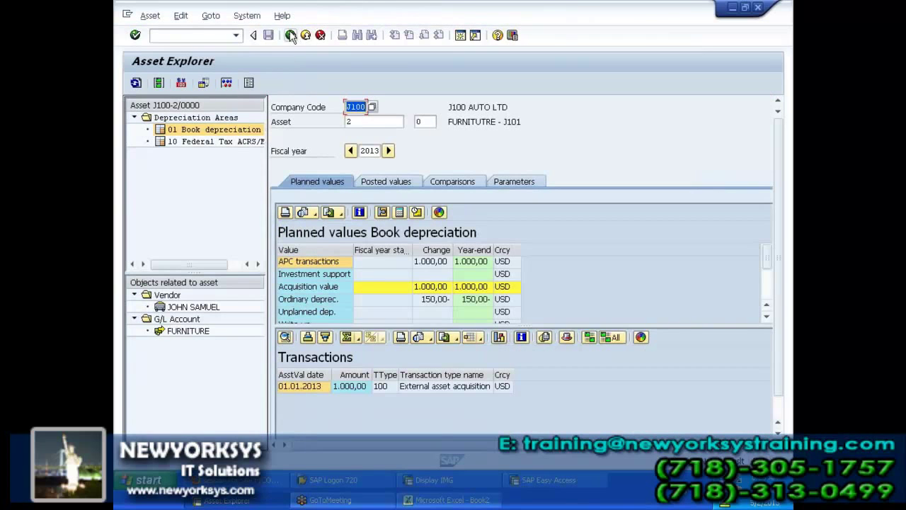
pyautogui.click(290, 35)
pyautogui.click(290, 36)
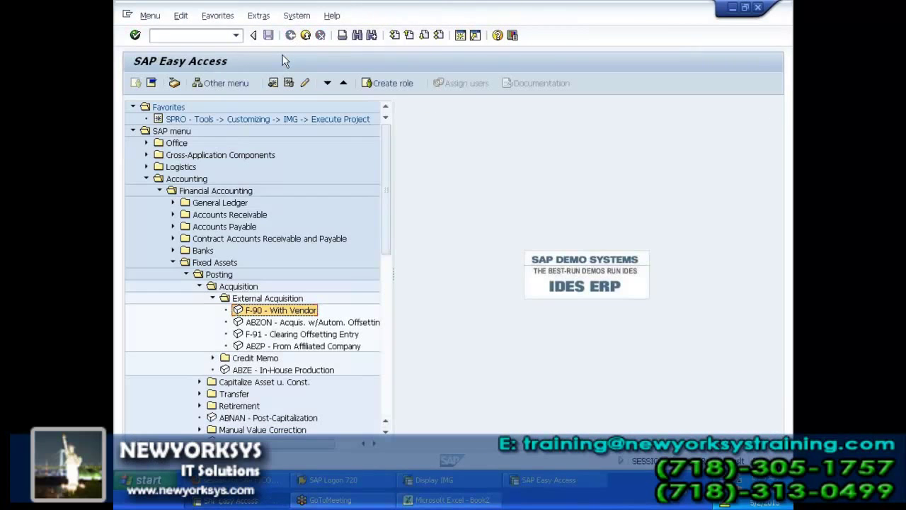
# Step: Look through the balance and inventory list folders of the Asset Balances reports in the Fixed Assets information system
pyautogui.click(199, 286)
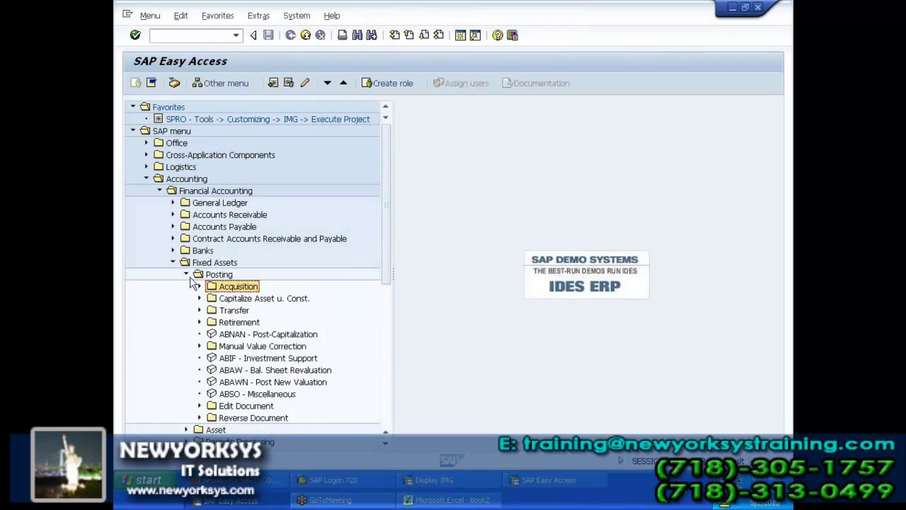
pyautogui.click(187, 275)
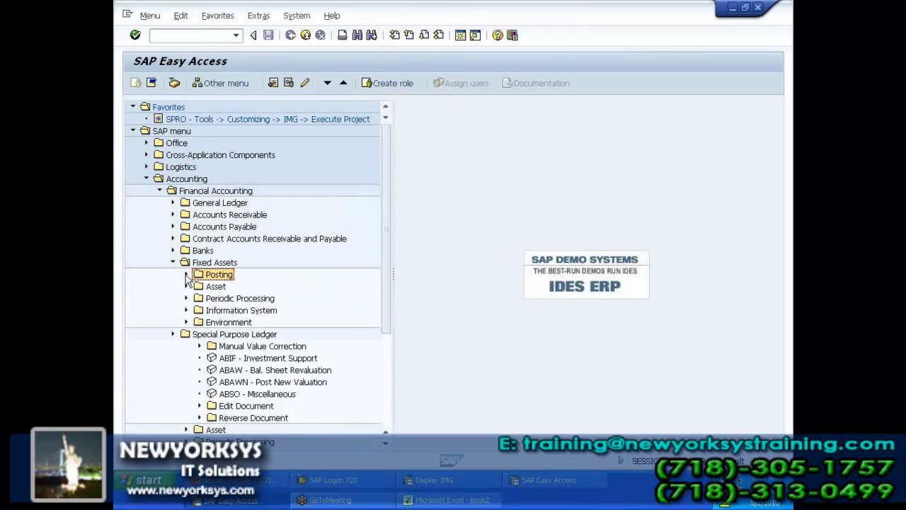
pyautogui.click(186, 310)
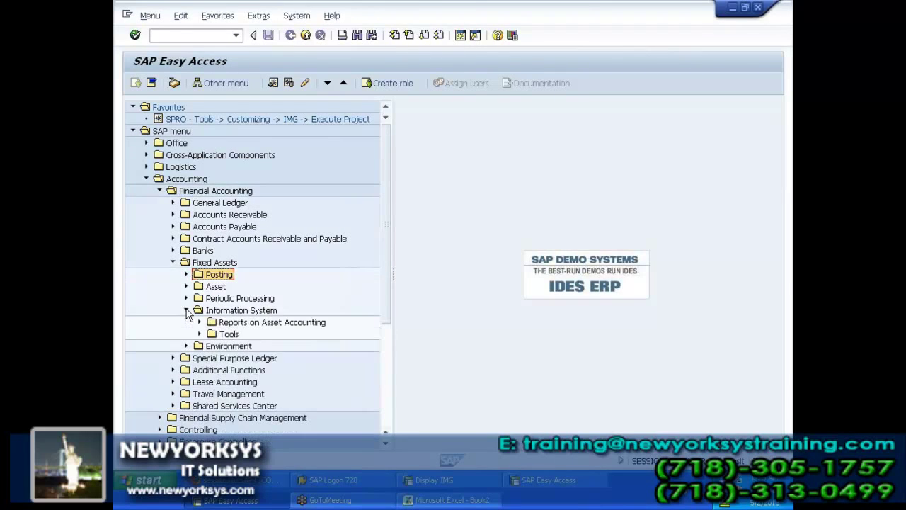
pyautogui.click(200, 322)
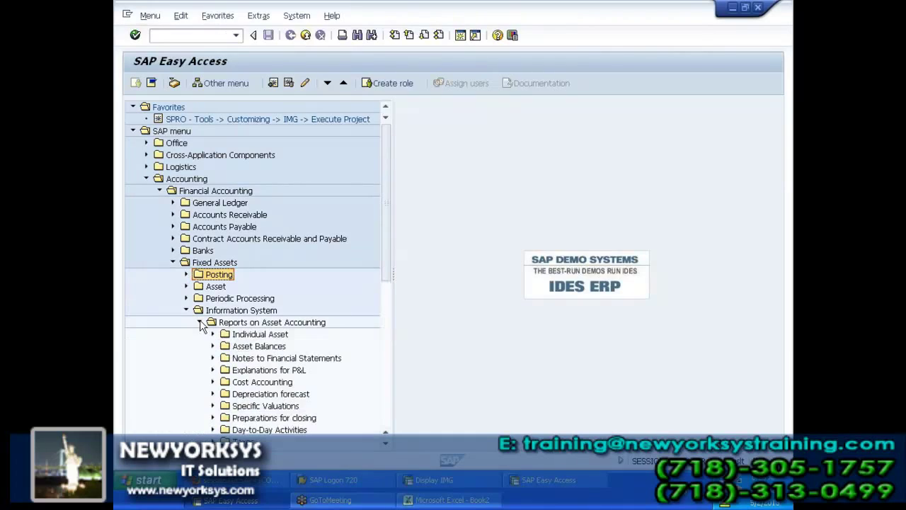
pyautogui.click(211, 346)
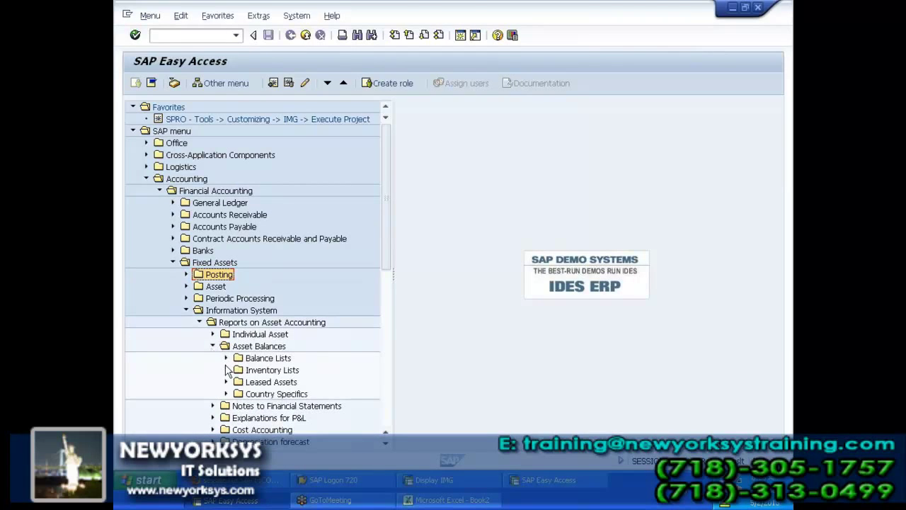
pyautogui.click(226, 358)
pyautogui.click(226, 358)
pyautogui.click(226, 370)
pyautogui.click(226, 371)
# Step: Open AW01N Asset Explorer from the Individual Asset reports to view asset 2, then return to SAP Easy Access
pyautogui.click(213, 346)
pyautogui.click(212, 334)
pyautogui.click(260, 346)
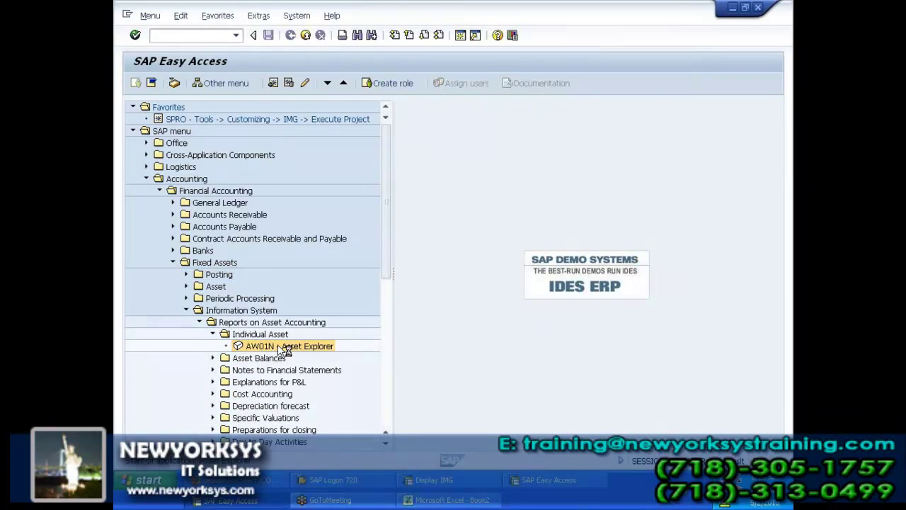
pyautogui.doubleClick(280, 345)
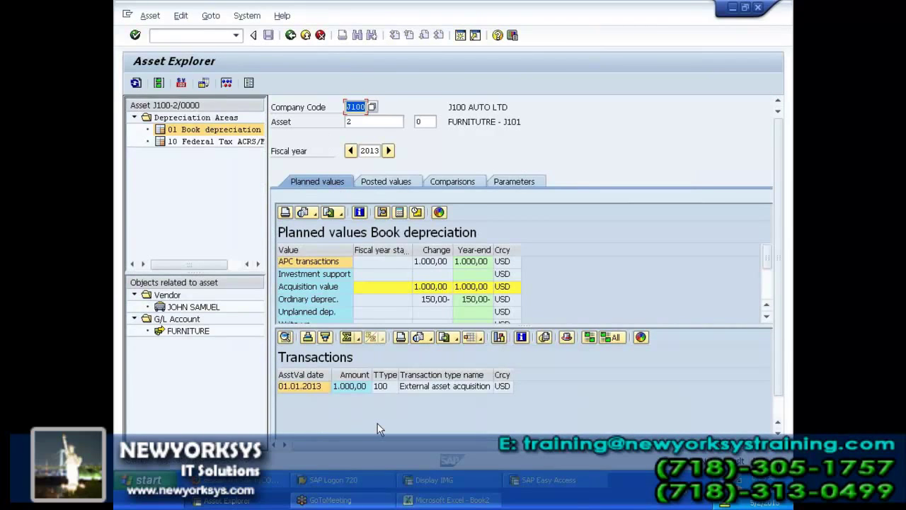
pyautogui.click(291, 36)
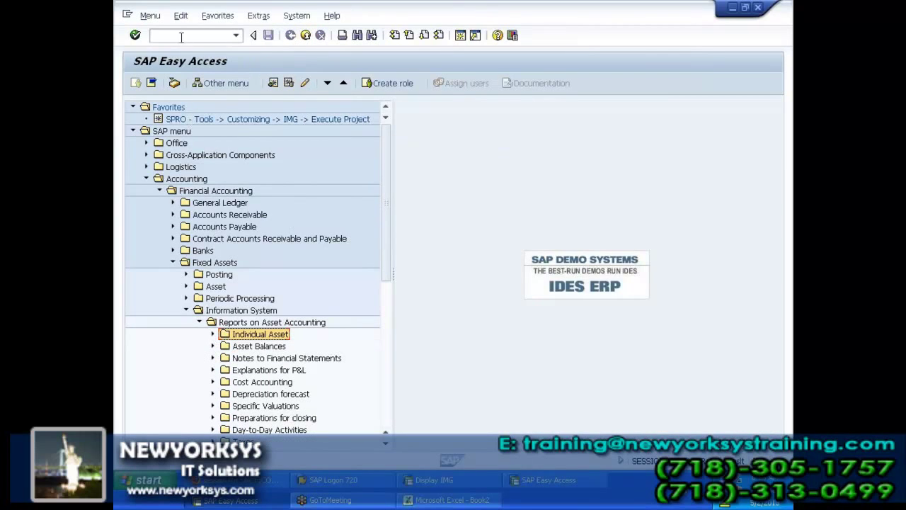
# Step: Locate transactions AS02, AS01 and AS03 in the Change, Create and Display folders of the Fixed Assets Asset menu
pyautogui.click(186, 286)
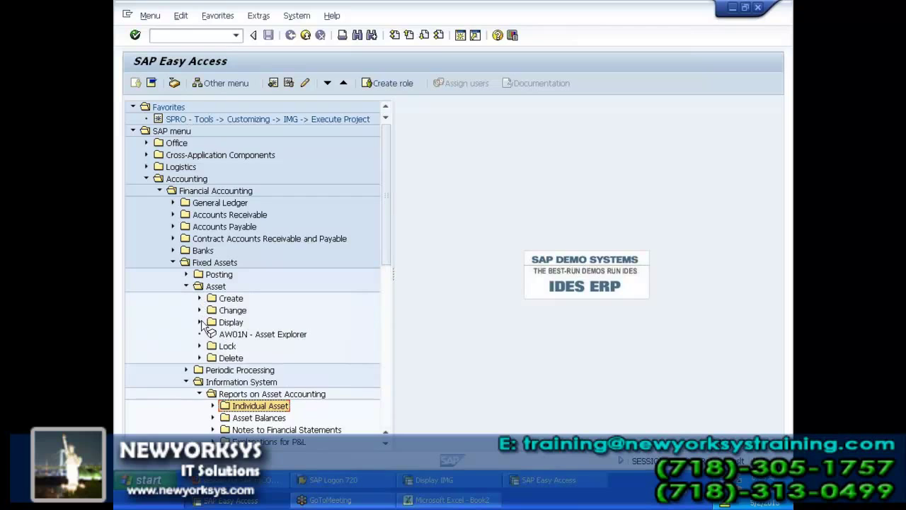
pyautogui.click(200, 309)
pyautogui.click(241, 322)
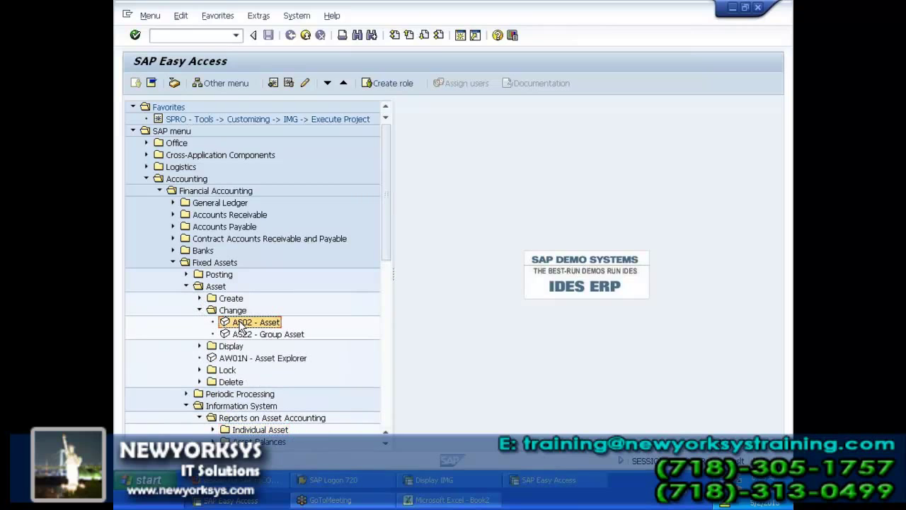
pyautogui.click(200, 298)
pyautogui.click(236, 315)
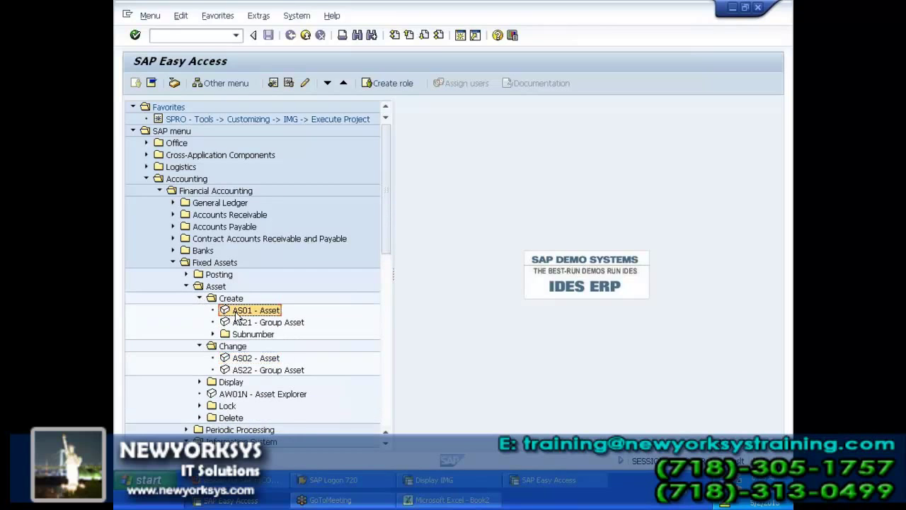
pyautogui.click(199, 381)
pyautogui.click(243, 395)
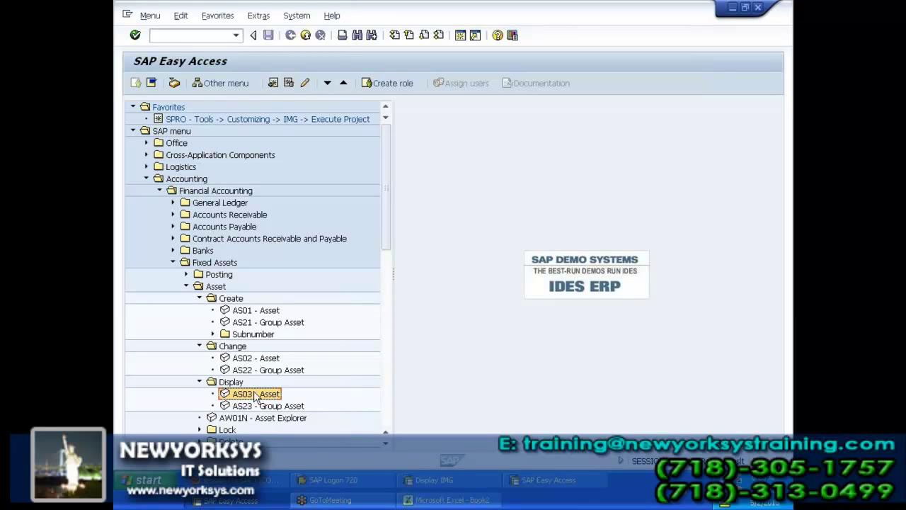
# Step: Start AS02 and examine the planned acquisition value and ordinary depreciation of asset 2 in company code J100
pyautogui.doubleClick(255, 359)
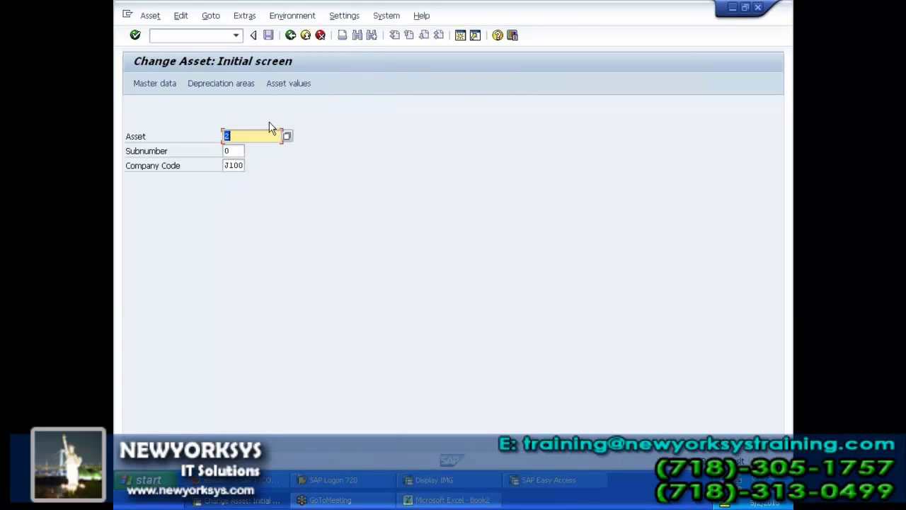
pyautogui.click(282, 85)
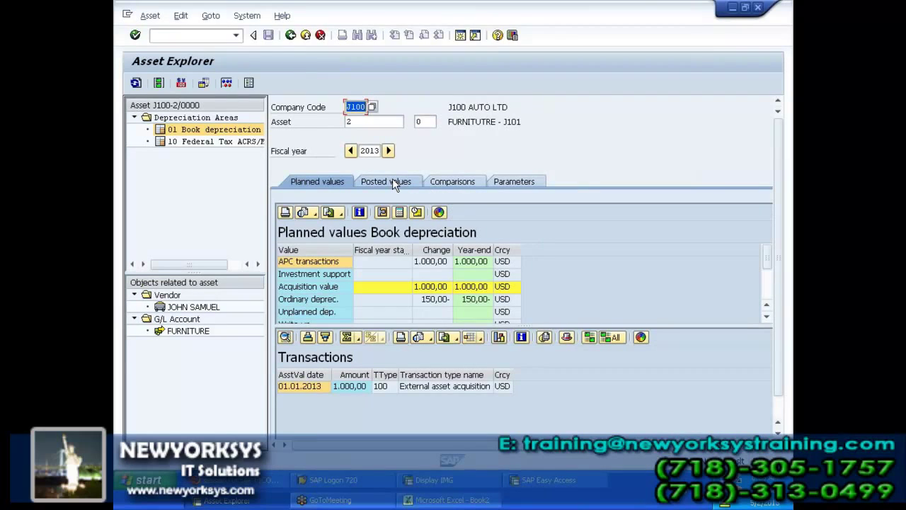
pyautogui.click(429, 289)
pyautogui.click(428, 305)
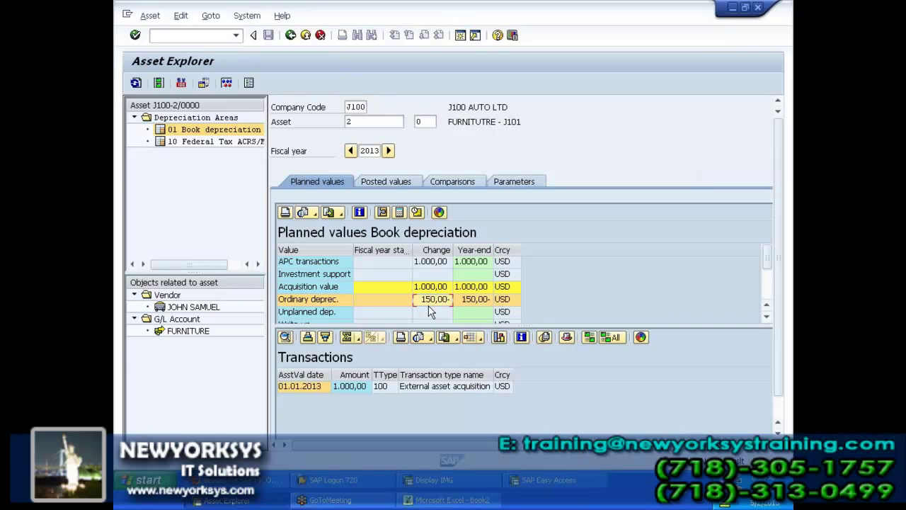
# Step: Display asset 2's posted values and enlarge the depreciation list to examine the amounts by period
pyautogui.click(399, 183)
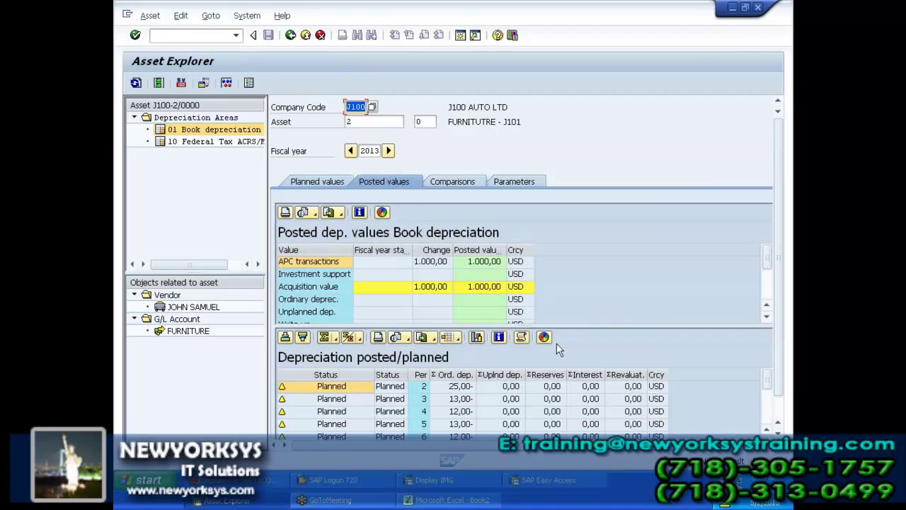
pyautogui.moveTo(566, 327); pyautogui.dragTo(566, 263)
pyautogui.click(425, 322)
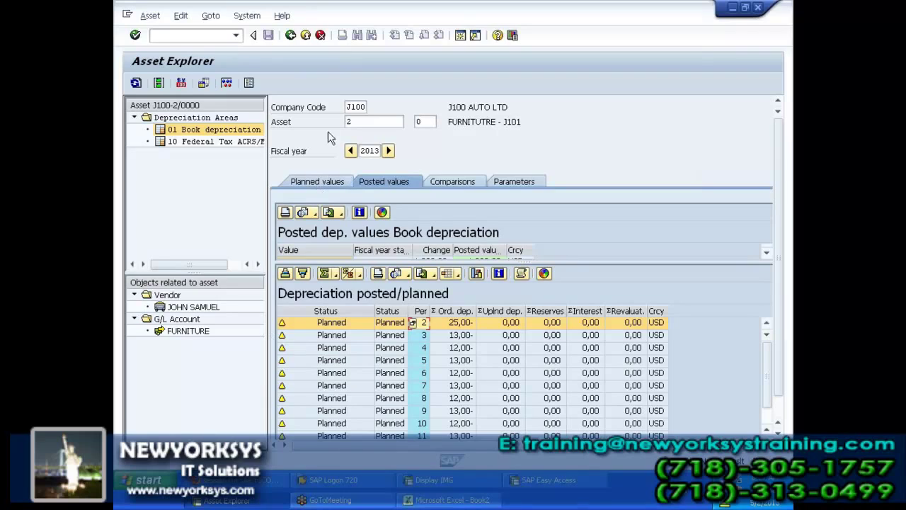
# Step: Compare asset 2's planned values with its posted values and the periodic depreciation list
pyautogui.click(347, 121)
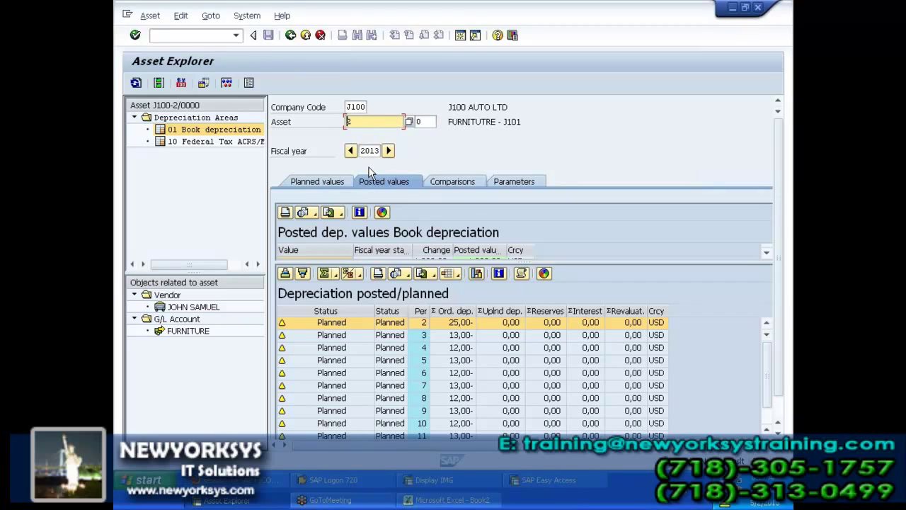
pyautogui.click(316, 184)
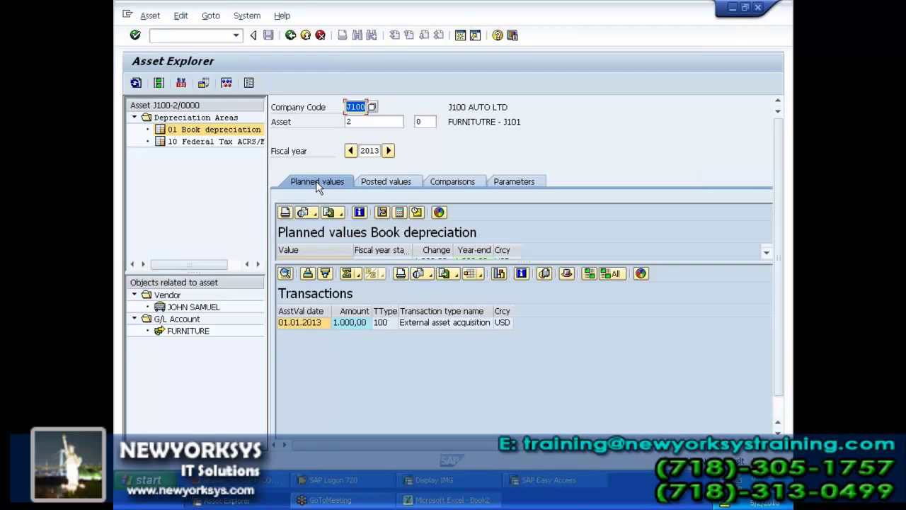
pyautogui.moveTo(435, 263); pyautogui.dragTo(436, 339)
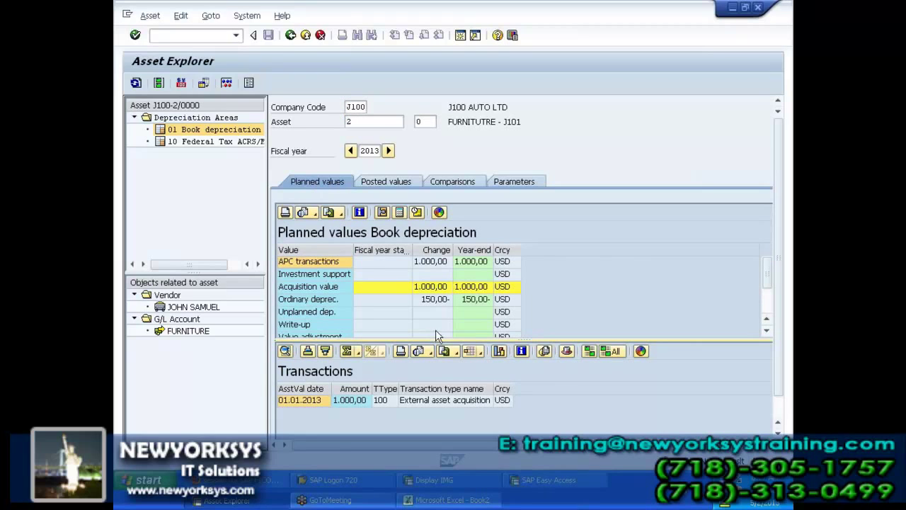
pyautogui.click(393, 182)
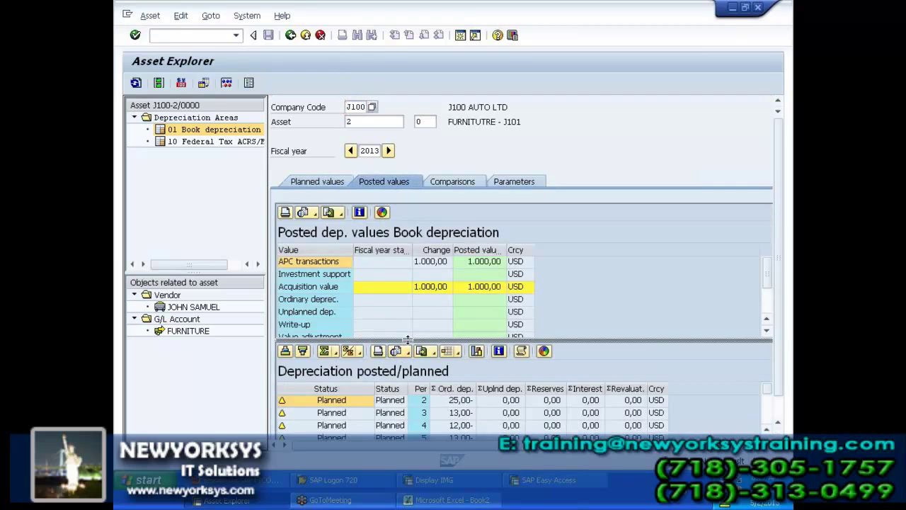
pyautogui.moveTo(408, 340); pyautogui.dragTo(404, 283)
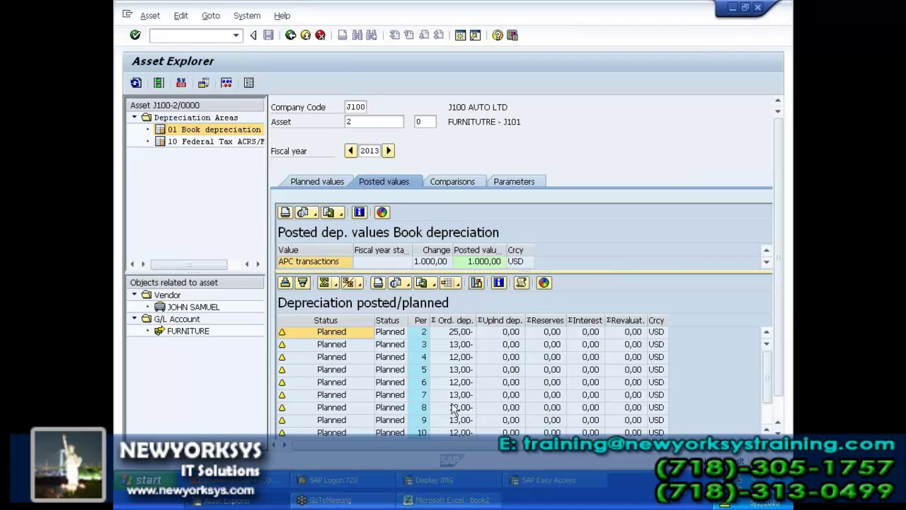
pyautogui.click(422, 335)
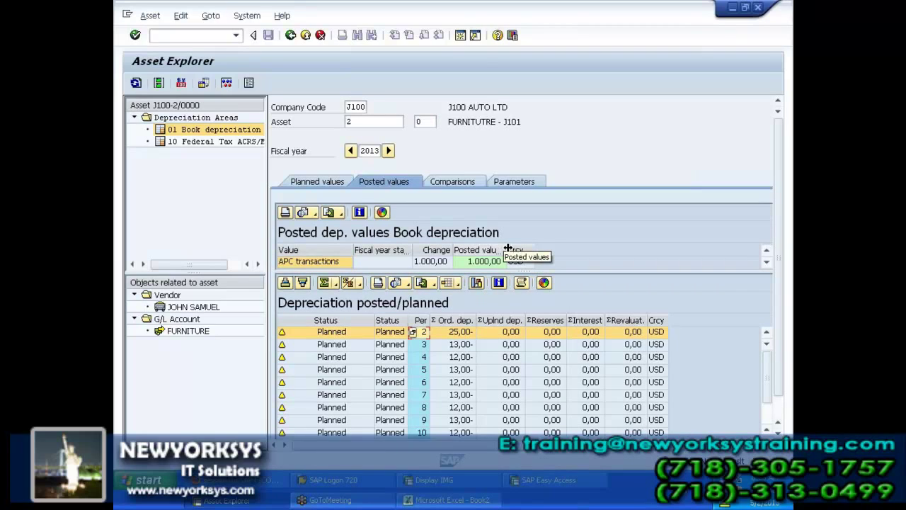
# Step: Leave the Asset Explorer and start the vendor asset acquisition transaction with /NF-90
pyautogui.click(291, 35)
pyautogui.click(182, 39)
pyautogui.write('/NF-0')
pyautogui.press('BackSpace')
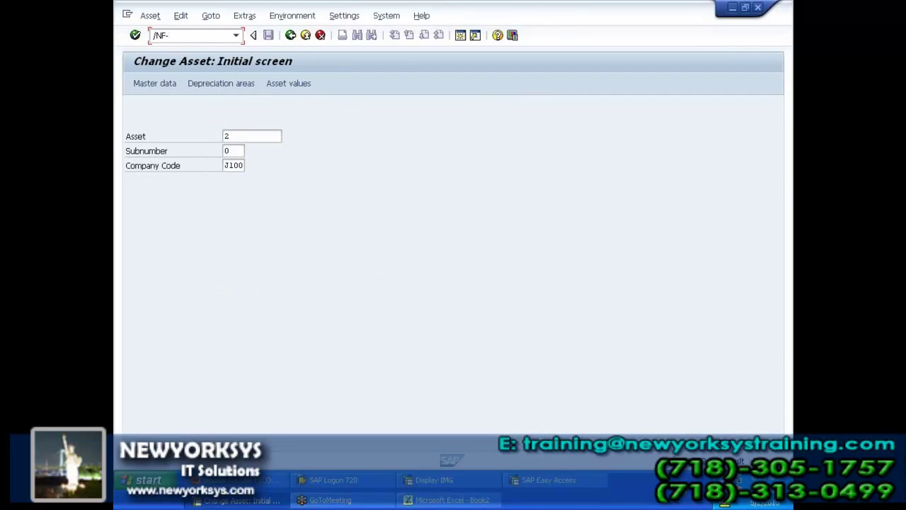
pyautogui.write('90')
pyautogui.press('Return')
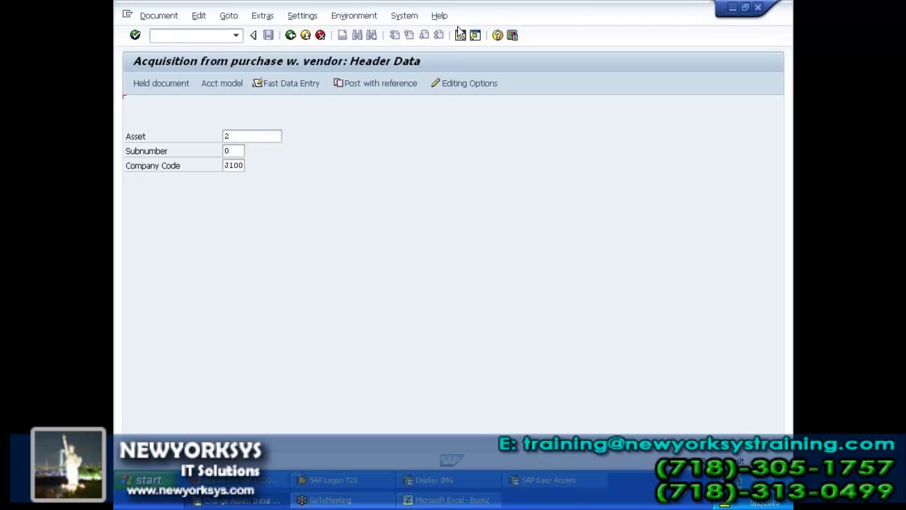
# Step: Enter 01072013 as both the document date and the posting date in the acquisition header
pyautogui.write('0')
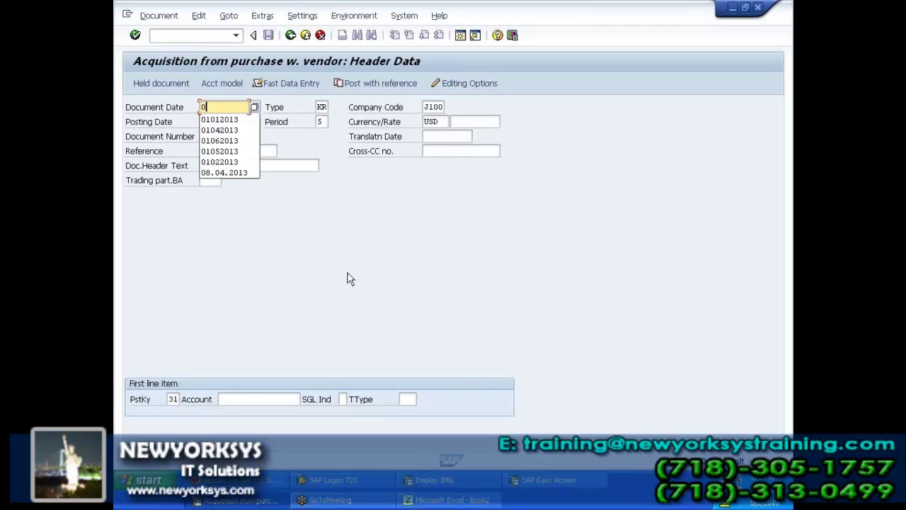
pyautogui.write('1072013')
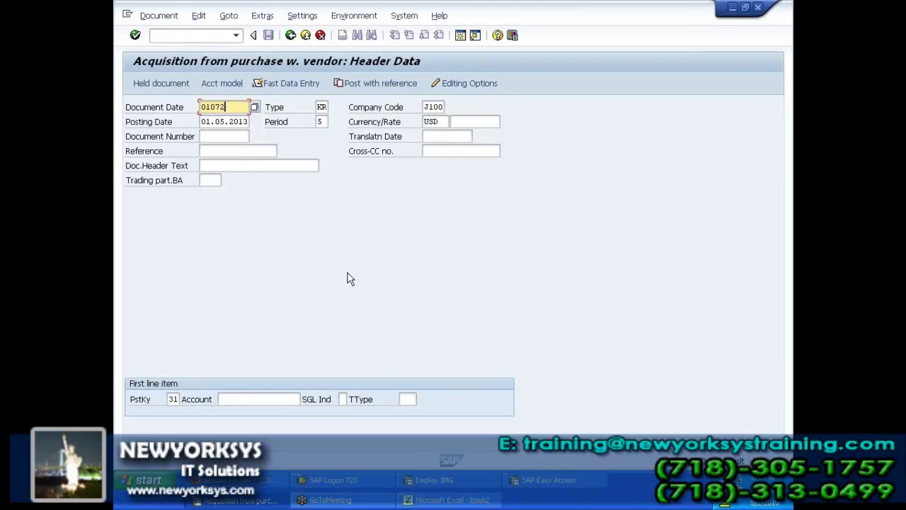
pyautogui.press('Tab')
pyautogui.press('Tab')
pyautogui.press('Tab')
pyautogui.write('01072013')
pyautogui.press('Tab')
pyautogui.press('Tab')
pyautogui.press('Tab')
pyautogui.press('Tab')
pyautogui.press('Tab')
pyautogui.press('Tab')
pyautogui.press('Tab')
pyautogui.press('Tab')
pyautogui.press('BackSpace')
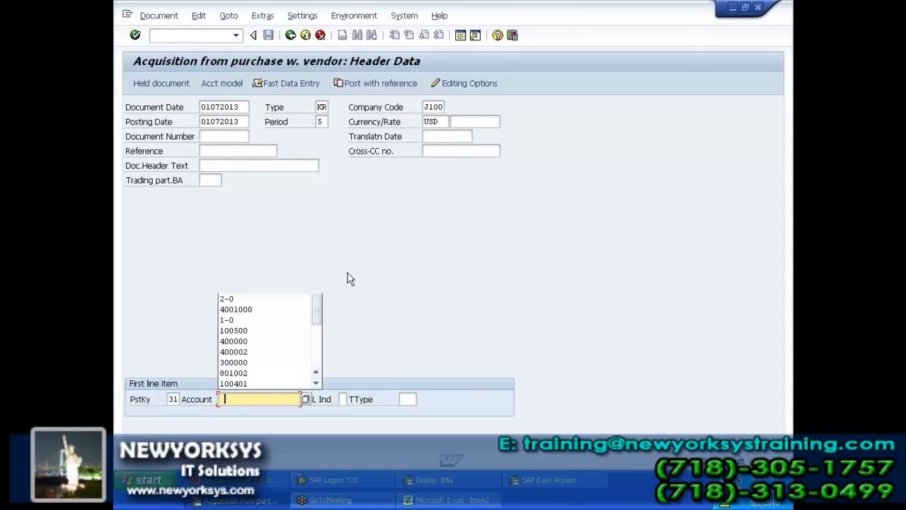
# Step: Enter the vendor's account number for the first line item with posting key 31 and continue to the vendor item
pyautogui.click(265, 303)
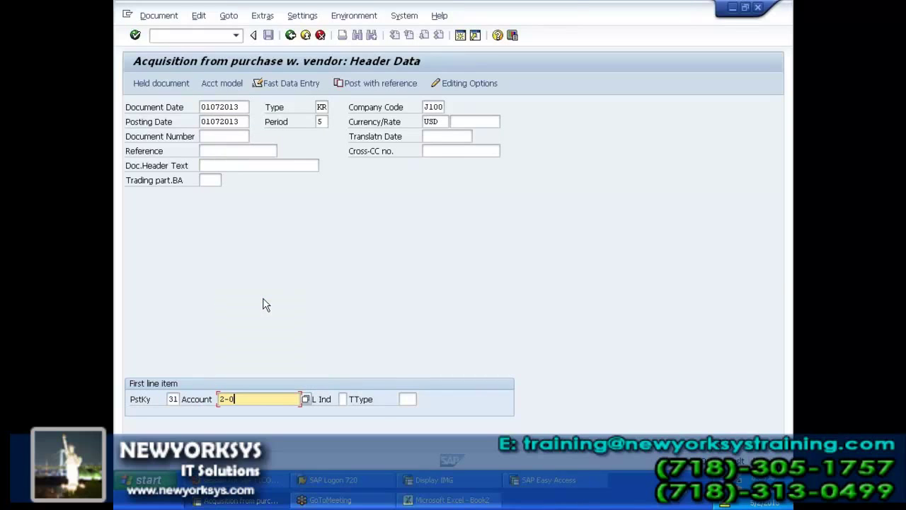
pyautogui.press('Return')
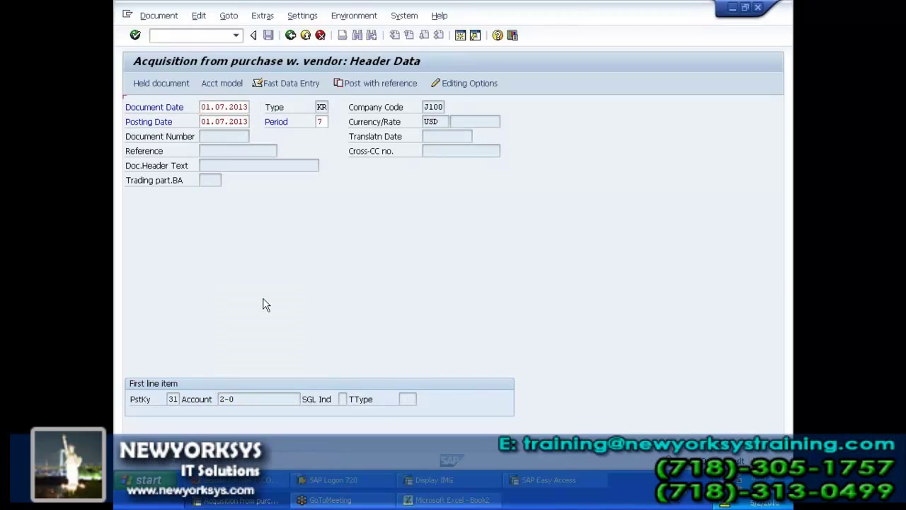
pyautogui.click(256, 399)
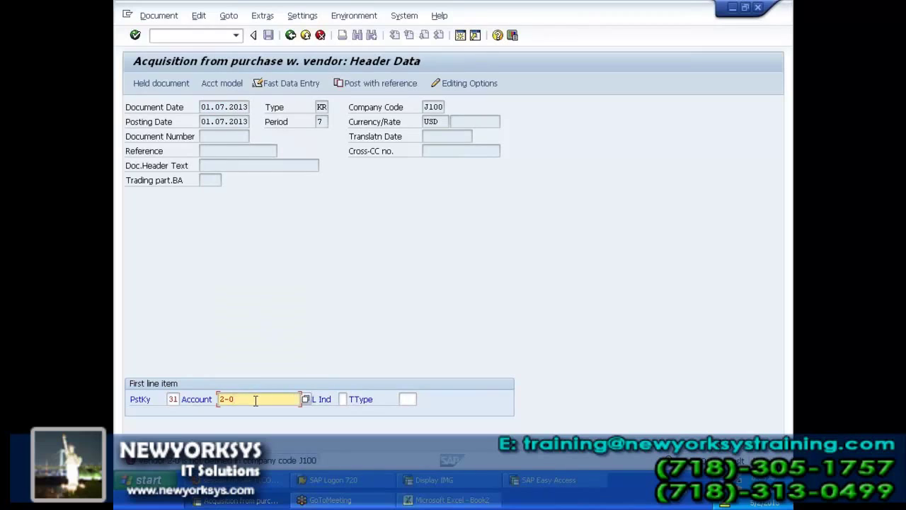
pyautogui.click(256, 399)
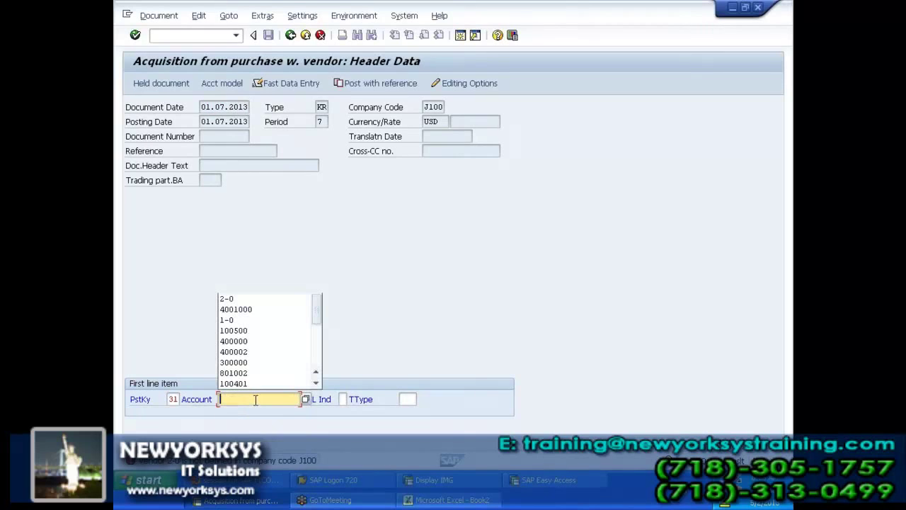
pyautogui.click(265, 310)
pyautogui.press('Return')
# Step: Set the vendor item amount to 2000 USD and clear its payment terms
pyautogui.click(213, 164)
pyautogui.write('2000')
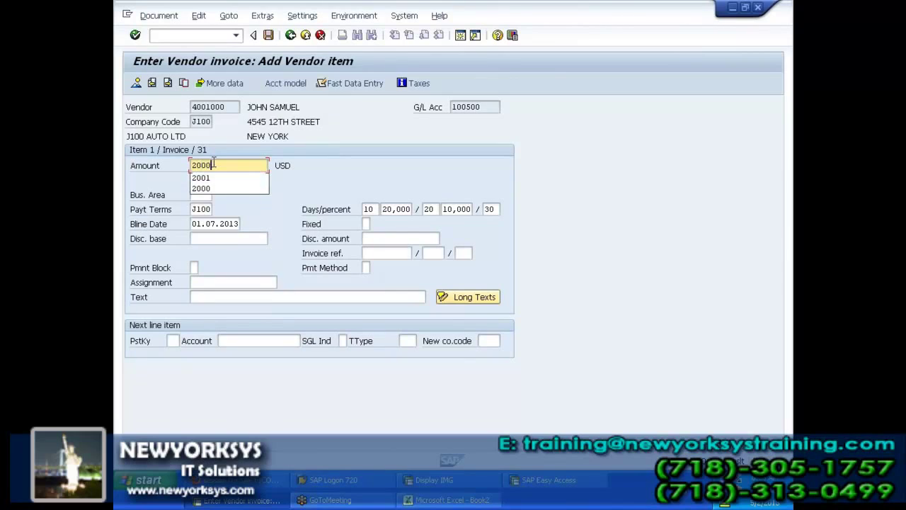
pyautogui.press('Tab')
pyautogui.press('Tab')
pyautogui.press('Tab')
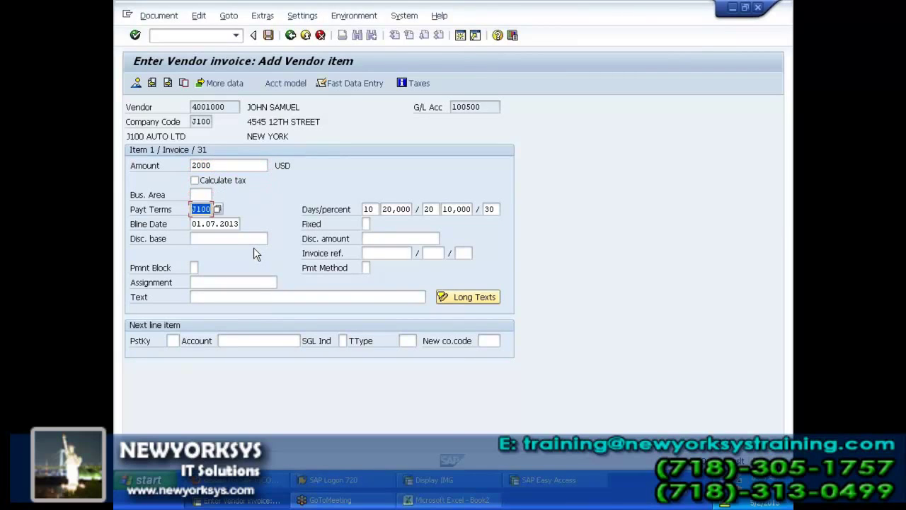
pyautogui.press('Tab')
pyautogui.press('Tab')
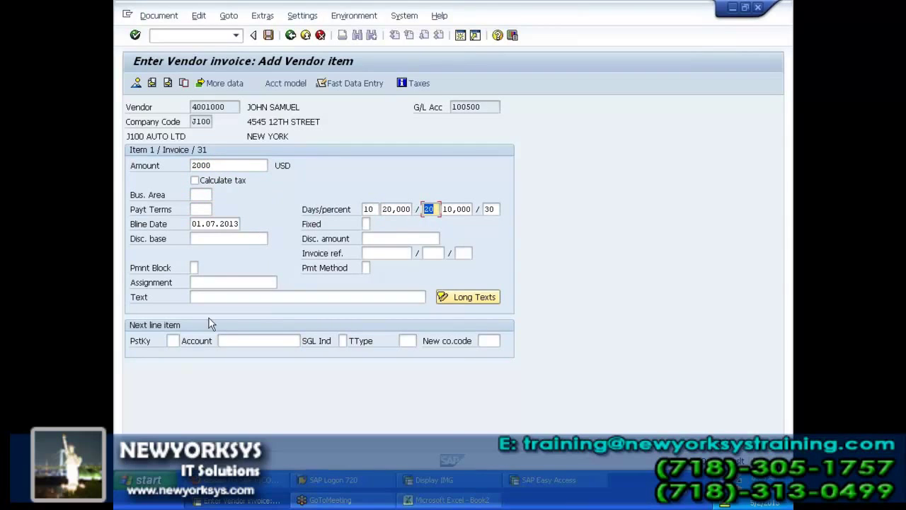
# Step: Add the next line item with posting key 70, asset 2-0 and transaction type 100, and continue to the asset item
pyautogui.click(172, 341)
pyautogui.click(176, 364)
pyautogui.click(244, 341)
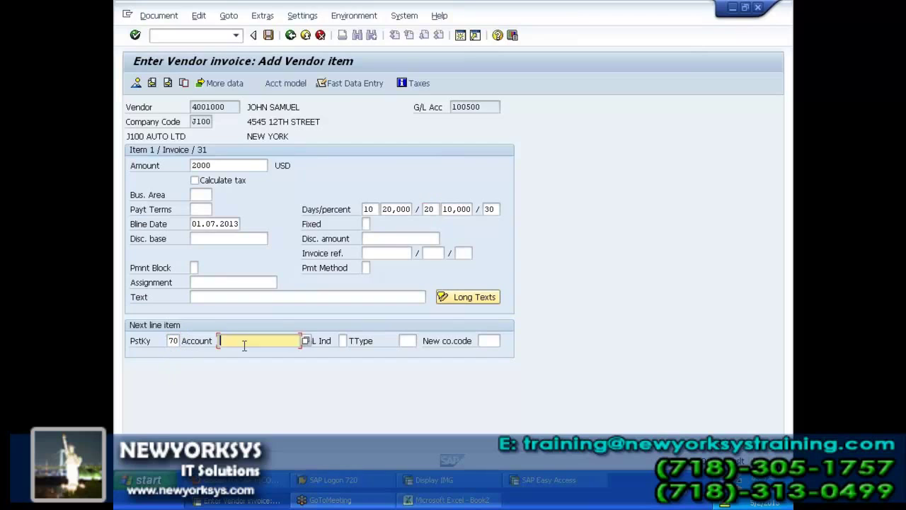
pyautogui.click(246, 364)
pyautogui.click(407, 341)
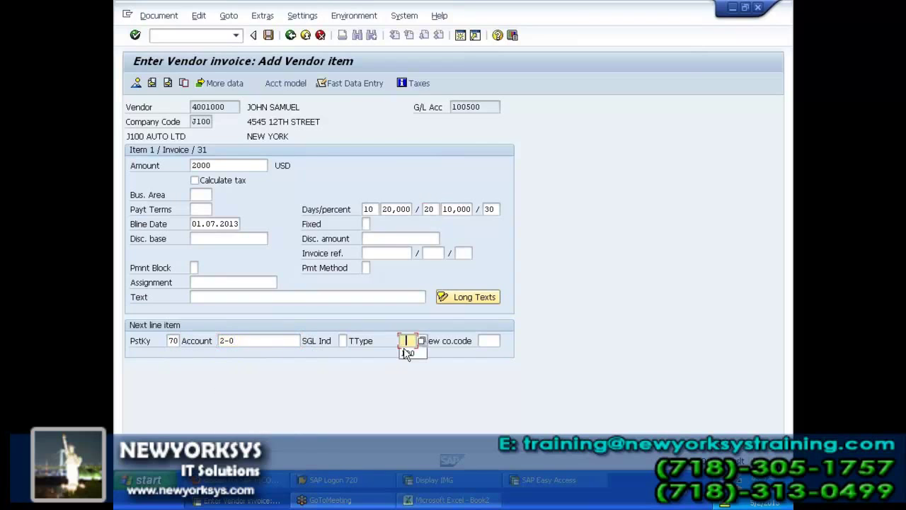
pyautogui.press('Return')
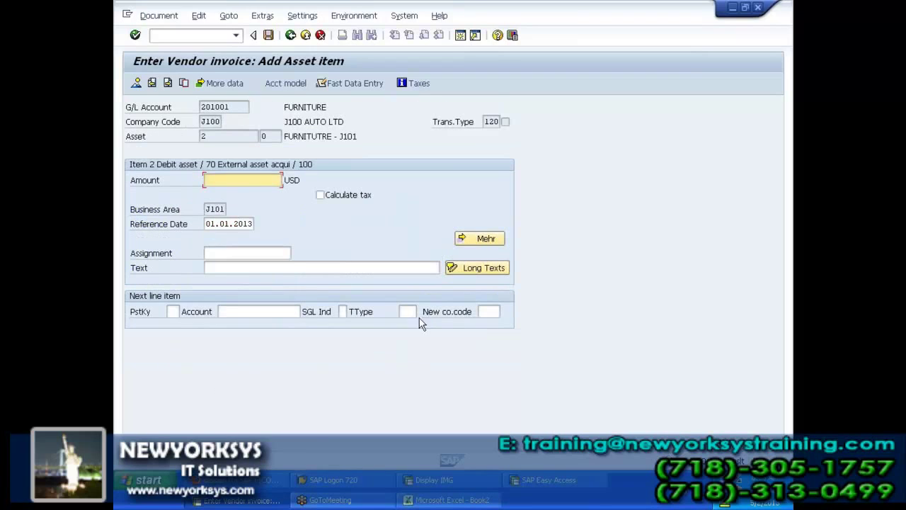
# Step: Set the asset item's amount to 2000 USD and simulate the document to inspect its asset line
pyautogui.click(250, 194)
pyautogui.click(159, 15)
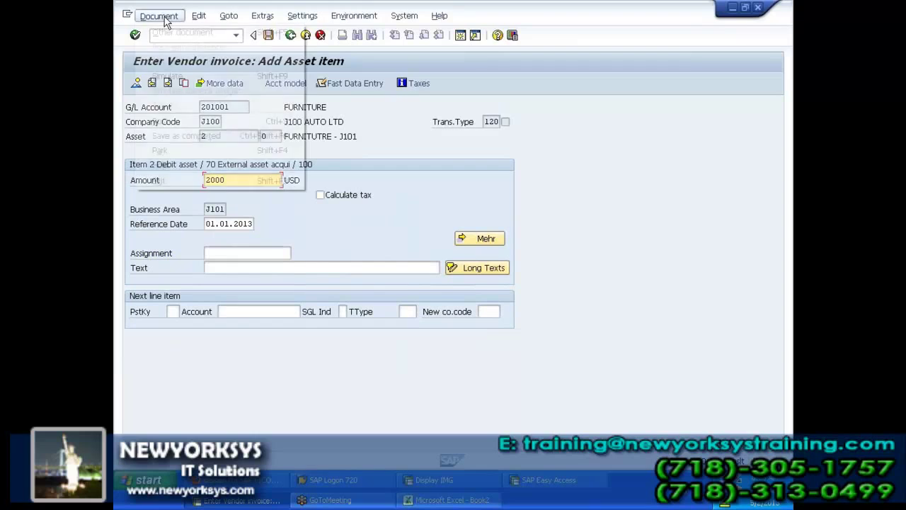
pyautogui.click(167, 76)
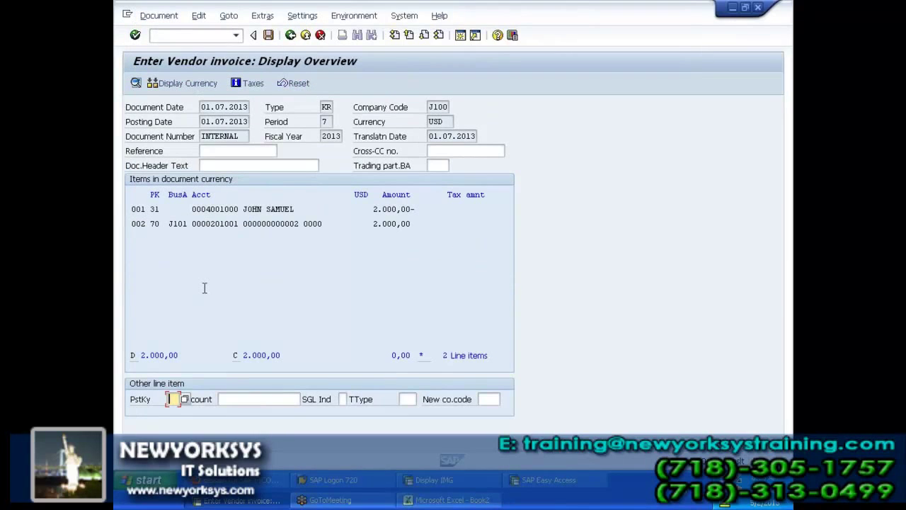
pyautogui.doubleClick(245, 225)
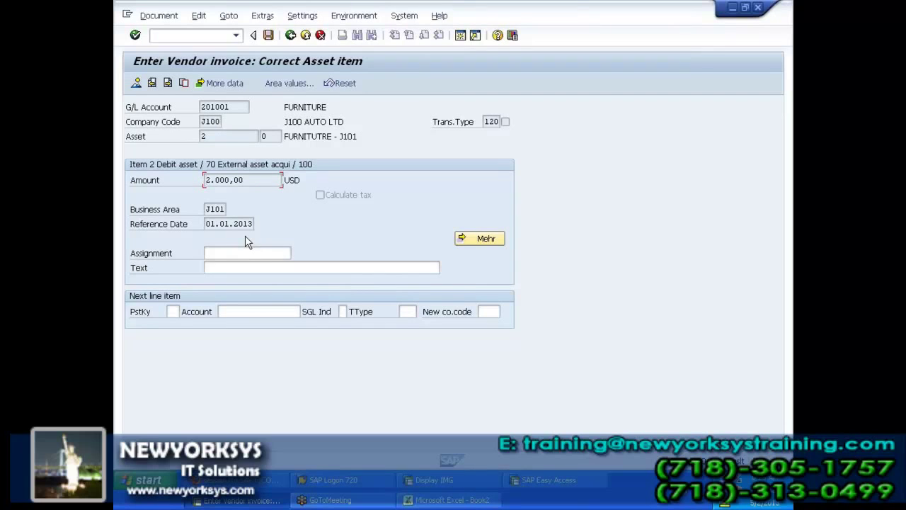
# Step: Abandon the unposted vendor invoice and restart the vendor asset acquisition transaction F-90
pyautogui.click(199, 35)
pyautogui.write('/NF-0')
pyautogui.press('Return')
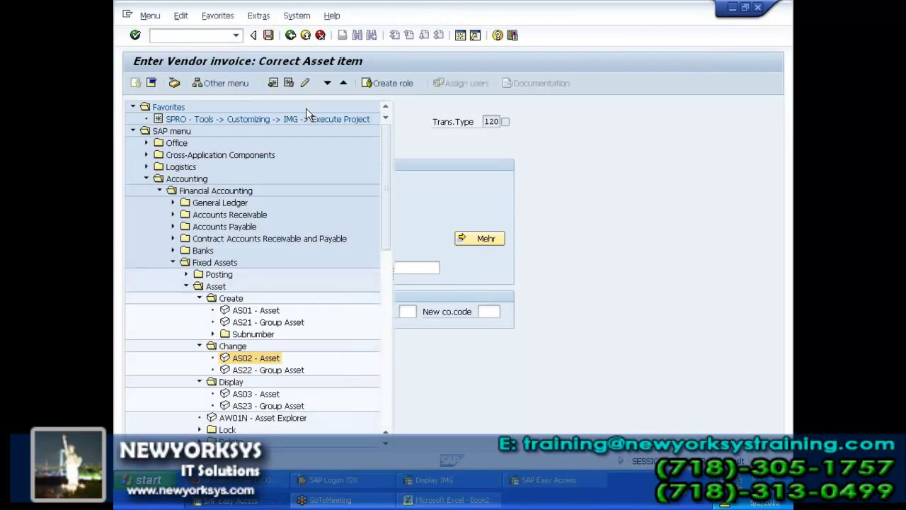
pyautogui.write('F-90')
pyautogui.press('Return')
# Step: Enter 01072013 as the document date and posting date in the new acquisition header
pyautogui.write('0')
pyautogui.click(215, 117)
pyautogui.press('Tab')
pyautogui.write('0')
pyautogui.click(220, 131)
# Step: Enter the vendor's account number for the first line item with posting key 31 and continue to the vendor item
pyautogui.click(261, 398)
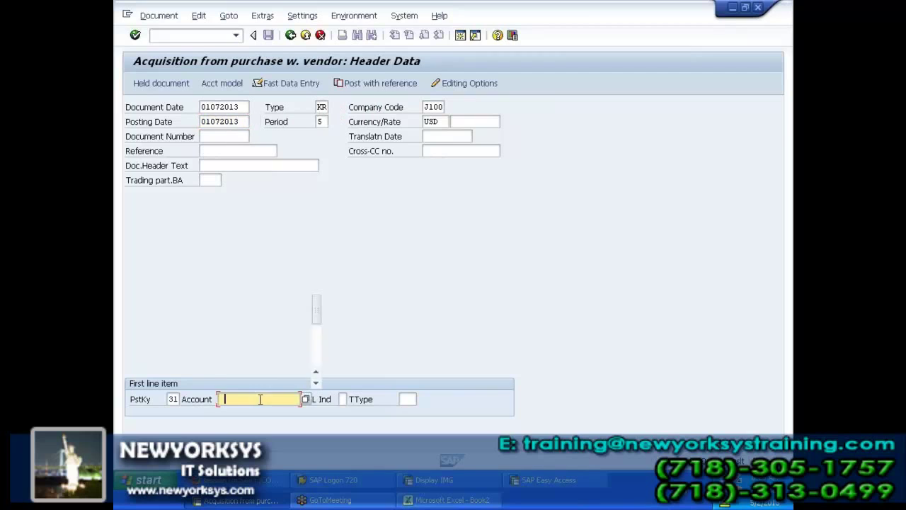
pyautogui.click(259, 309)
pyautogui.press('Return')
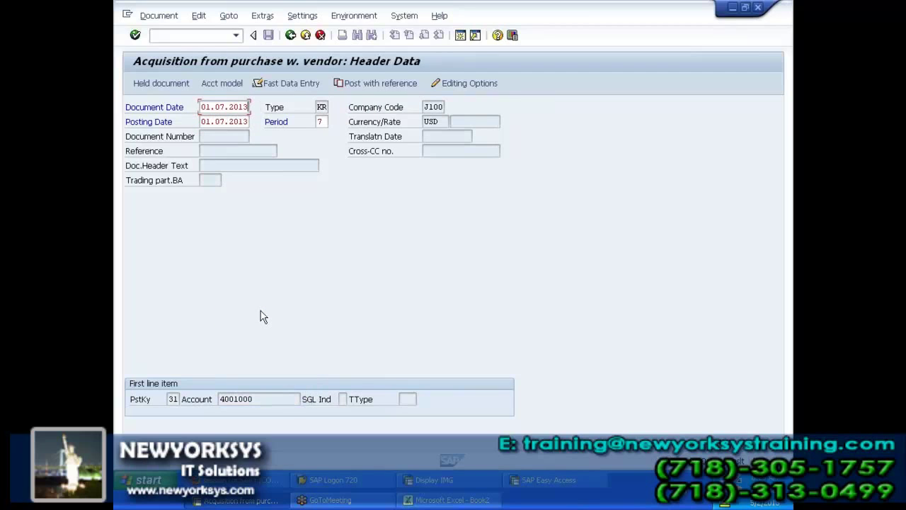
pyautogui.press('Return')
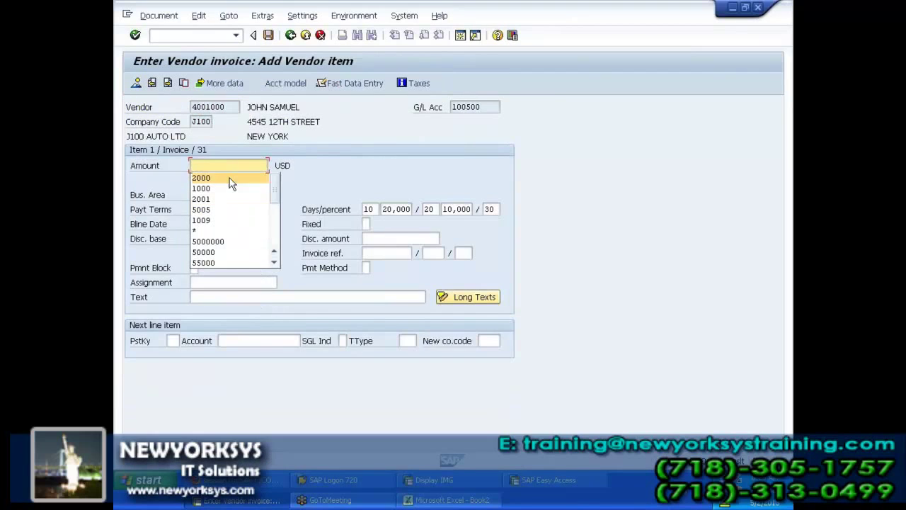
# Step: Set the vendor item's amount to 2000 USD and clear its payment terms
pyautogui.click(230, 178)
pyautogui.doubleClick(216, 209)
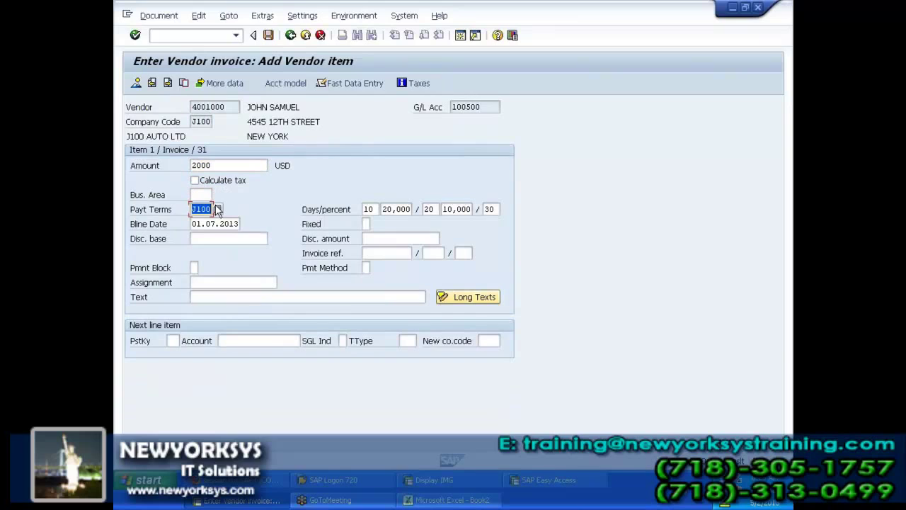
pyautogui.press('Tab')
pyautogui.hotkey('shift', 'Tab')
pyautogui.press('Delete')
# Step: Add an asset line item with posting key 70, account 2-0 and transaction type 100
pyautogui.press('Tab')
pyautogui.press('Tab')
pyautogui.press('Tab')
pyautogui.press('Tab')
pyautogui.press('Tab')
pyautogui.press('Tab')
pyautogui.press('Tab')
pyautogui.press('Tab')
pyautogui.press('Tab')
pyautogui.press('Tab')
pyautogui.press('Tab')
pyautogui.press('Tab')
pyautogui.press('Tab')
pyautogui.press('Tab')
pyautogui.press('Tab')
pyautogui.press('Tab')
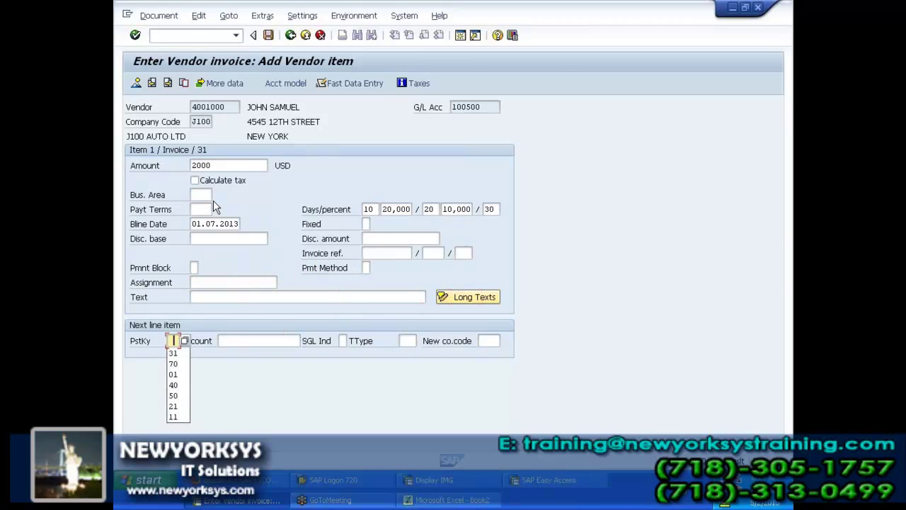
pyautogui.click(176, 364)
pyautogui.click(235, 341)
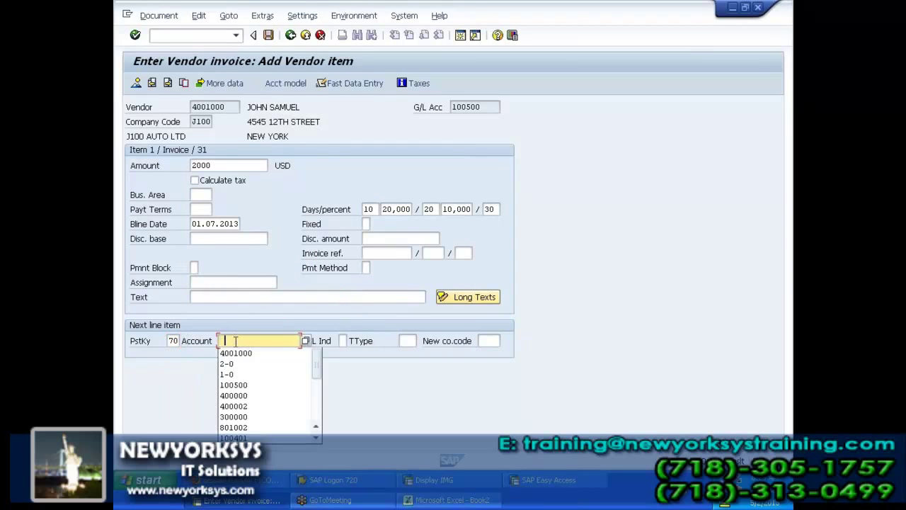
pyautogui.click(238, 363)
pyautogui.click(409, 340)
pyautogui.click(409, 352)
pyautogui.press('Return')
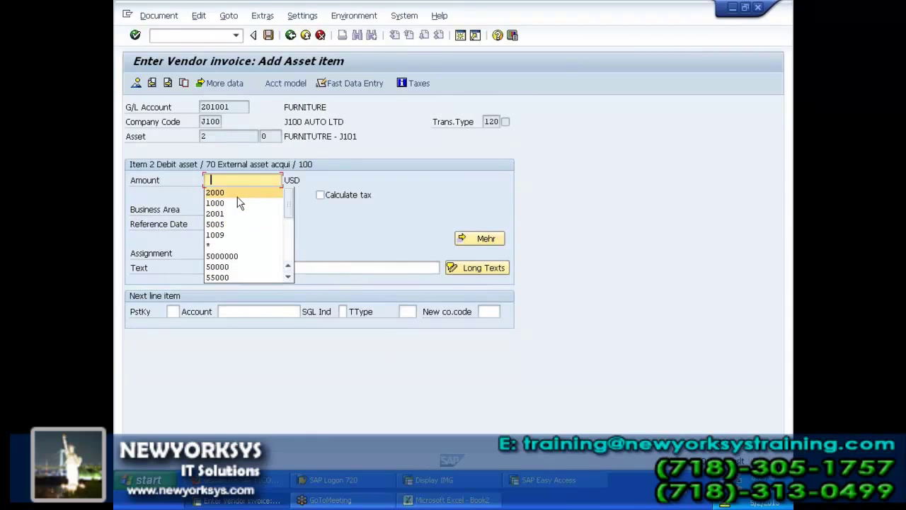
# Step: Set the asset item's amount to 2000 USD and its reference date to 01.07.2013, and simulate the document
pyautogui.click(238, 196)
pyautogui.click(229, 223)
pyautogui.press('BackSpace')
pyautogui.write('7')
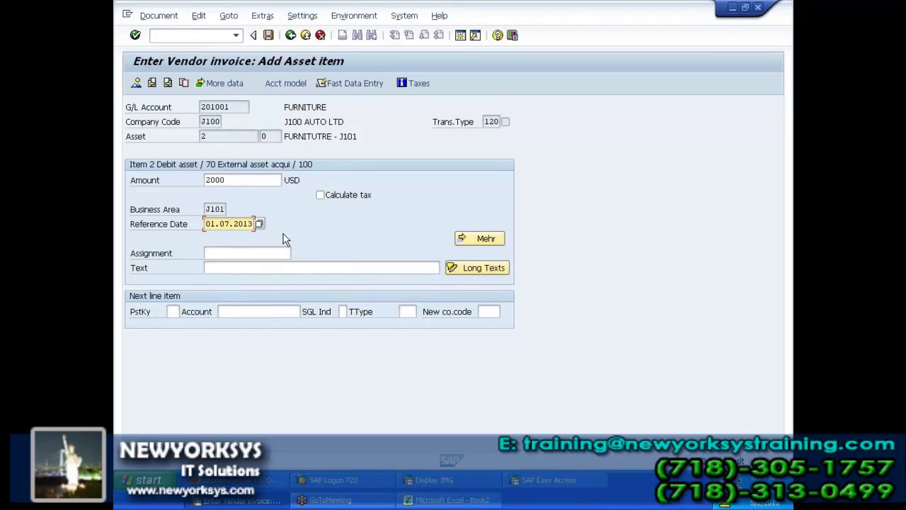
pyautogui.press('Return')
pyautogui.click(169, 17)
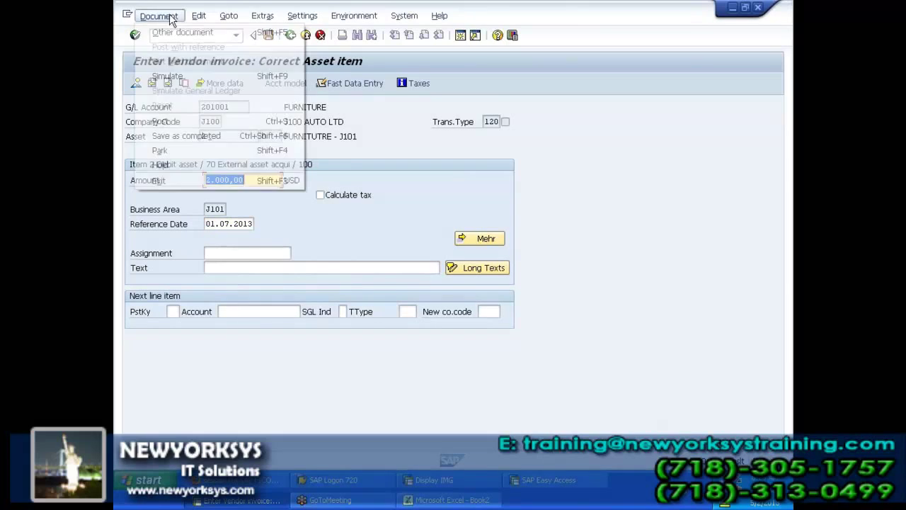
pyautogui.click(240, 76)
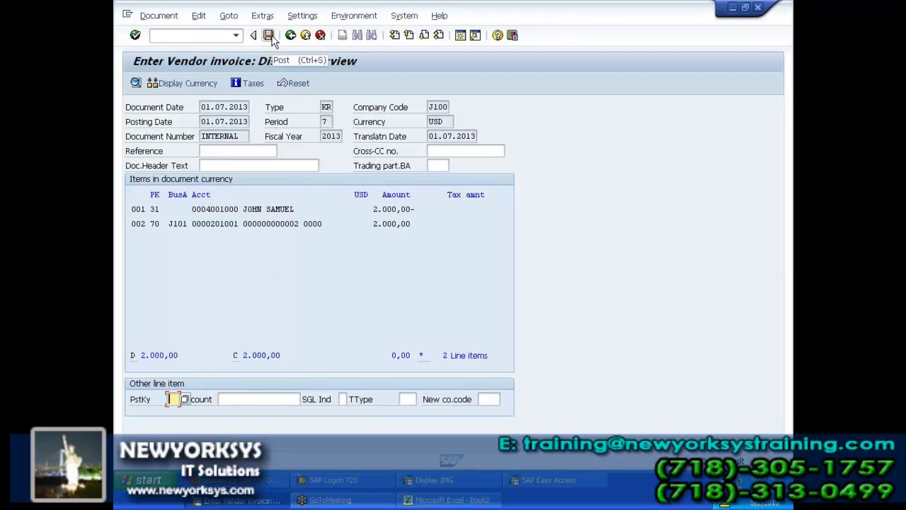
# Step: Leave the unposted invoice for transaction /NAS01 and start creating an asset of class J10F in company code J100
pyautogui.click(191, 35)
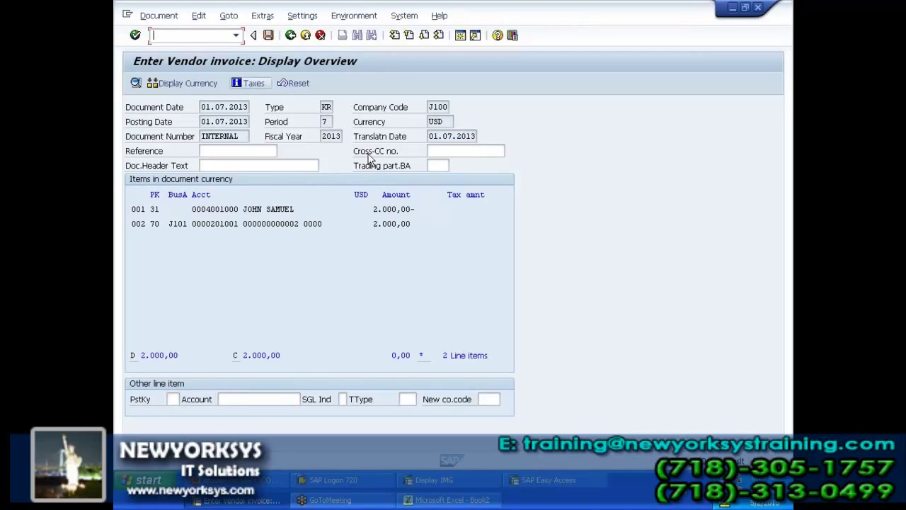
pyautogui.write('/NAS01')
pyautogui.press('Return')
pyautogui.click(288, 136)
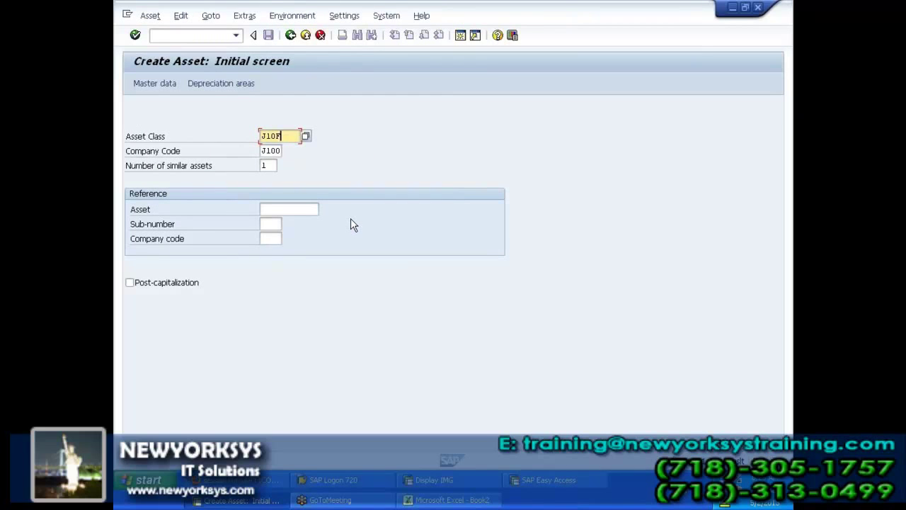
pyautogui.press('Return')
# Step: Describe the new asset as FURNITUTRE - J102 and start entering its capitalization date
pyautogui.write('FURNITUTRE - J101')
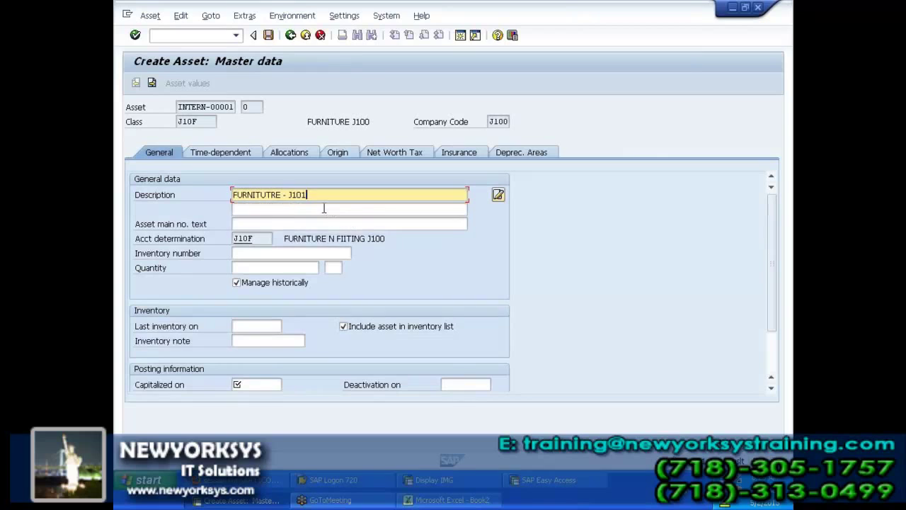
pyautogui.press('BackSpace')
pyautogui.write('2')
pyautogui.click(266, 384)
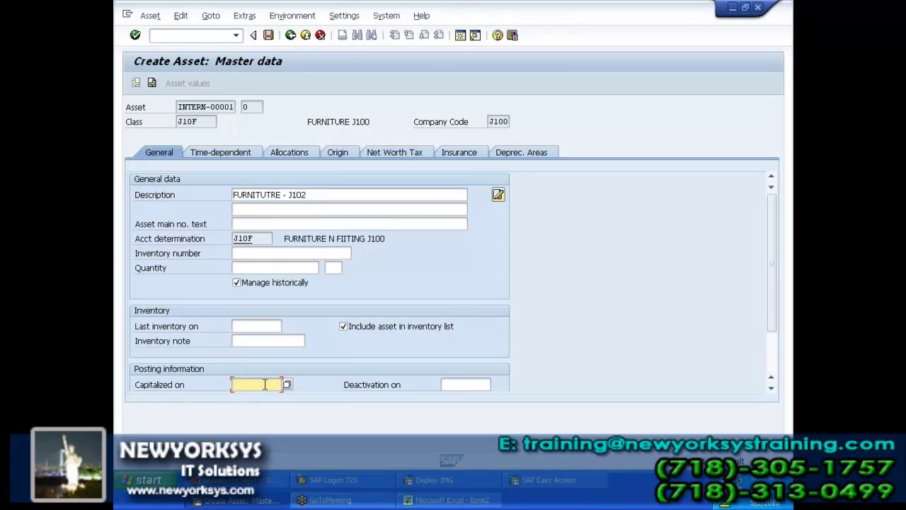
pyautogui.click(264, 385)
pyautogui.click(265, 384)
pyautogui.write('01072')
pyautogui.write('0')
pyautogui.press('BackSpace')
pyautogui.press('BackSpace')
pyautogui.press('BackSpace')
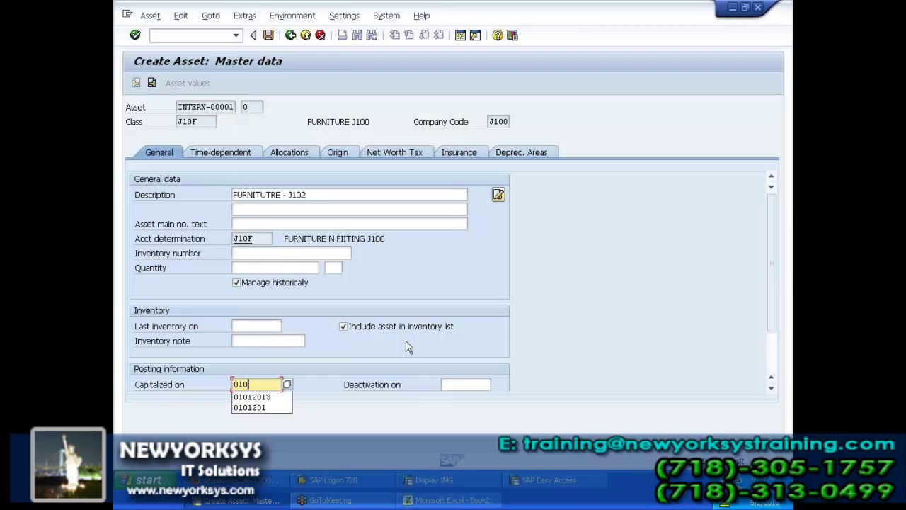
# Step: Start the vendor asset acquisition with /NF-90 and enter 01072013 as both document date and posting date
pyautogui.click(228, 36)
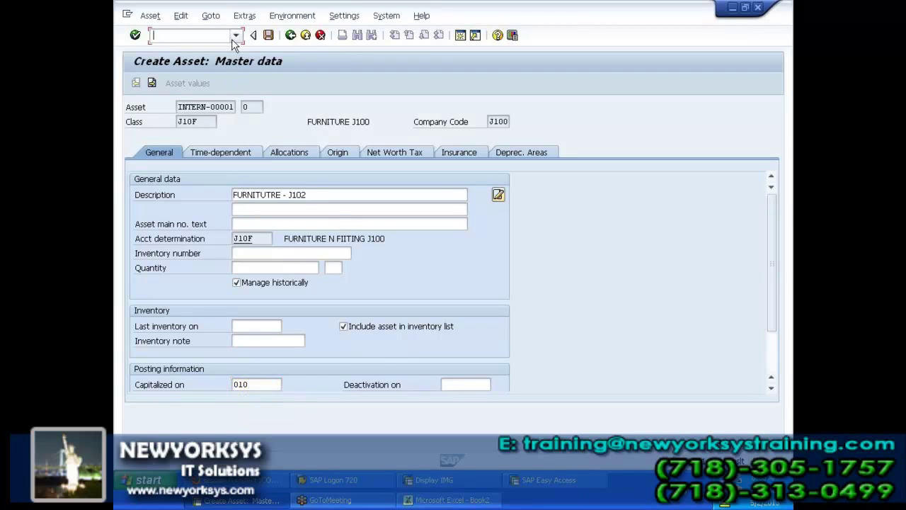
pyautogui.write('/NF-90')
pyautogui.press('Return')
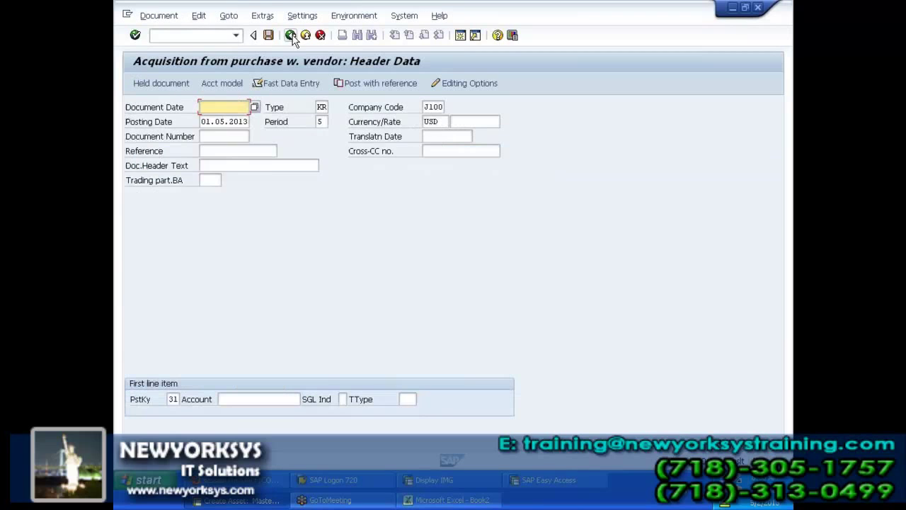
pyautogui.click(218, 120)
pyautogui.press('Tab')
pyautogui.press('Tab')
pyautogui.press('Tab')
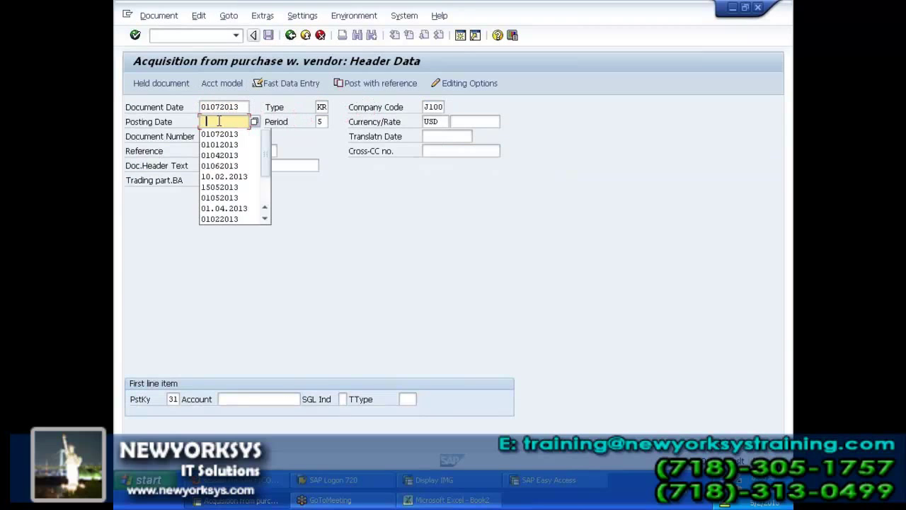
pyautogui.click(221, 135)
# Step: Enter the vendor's account number for the first line item with posting key 31 and proceed to the vendor item
pyautogui.click(244, 399)
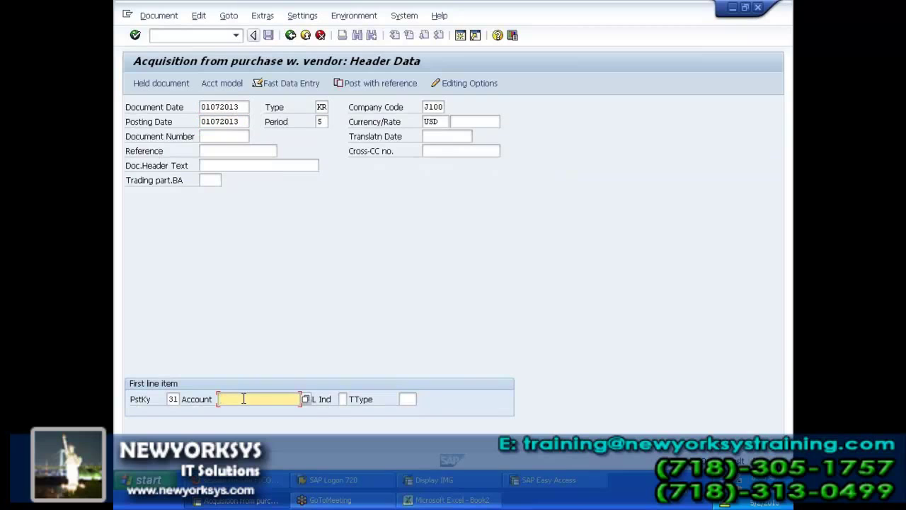
pyautogui.click(243, 310)
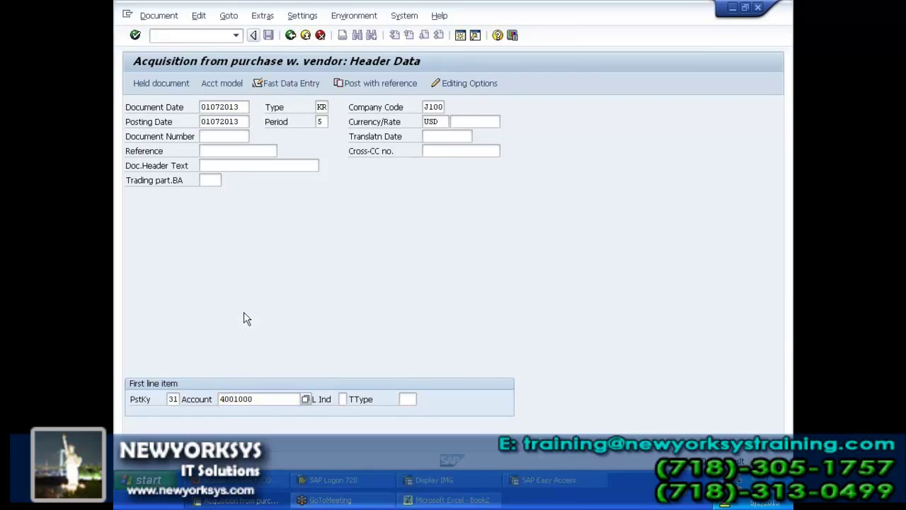
pyautogui.press('Return')
pyautogui.press('Return')
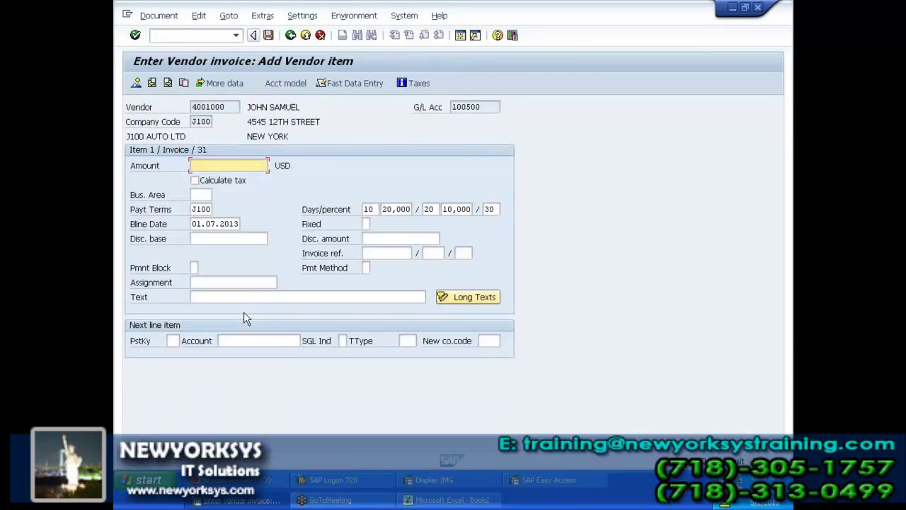
# Step: Set the vendor item's amount to 2000 USD and remove its payment terms
pyautogui.click(243, 177)
pyautogui.press('Tab')
pyautogui.press('Tab')
pyautogui.press('Tab')
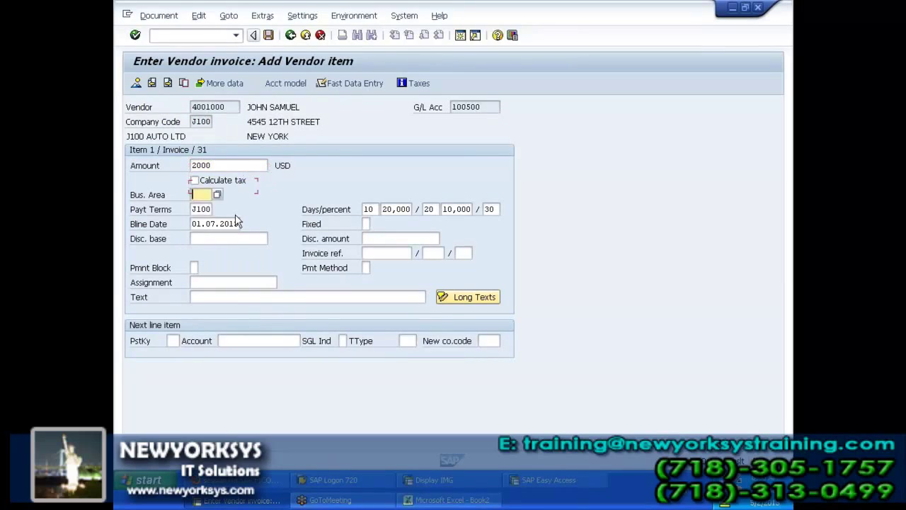
pyautogui.press('Delete')
# Step: Specify posting key 70, asset 2-0 and transaction type 100 for the next line item and continue to it
pyautogui.press('Tab')
pyautogui.press('Tab')
pyautogui.press('Tab')
pyautogui.press('Tab')
pyautogui.press('Tab')
pyautogui.press('Tab')
pyautogui.press('Tab')
pyautogui.press('Tab')
pyautogui.press('Tab')
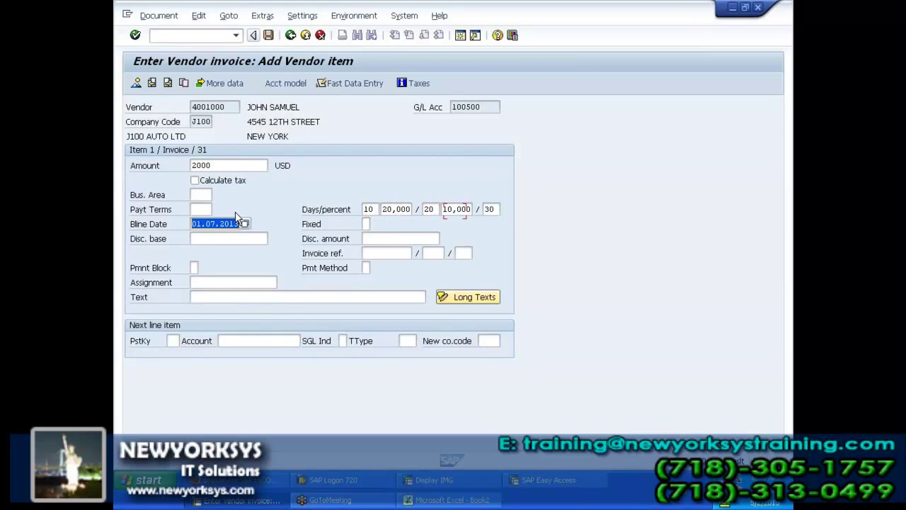
pyautogui.press('Tab')
pyautogui.press('Tab')
pyautogui.press('Tab')
pyautogui.press('Tab')
pyautogui.press('Tab')
pyautogui.press('Tab')
pyautogui.press('Tab')
pyautogui.press('Tab')
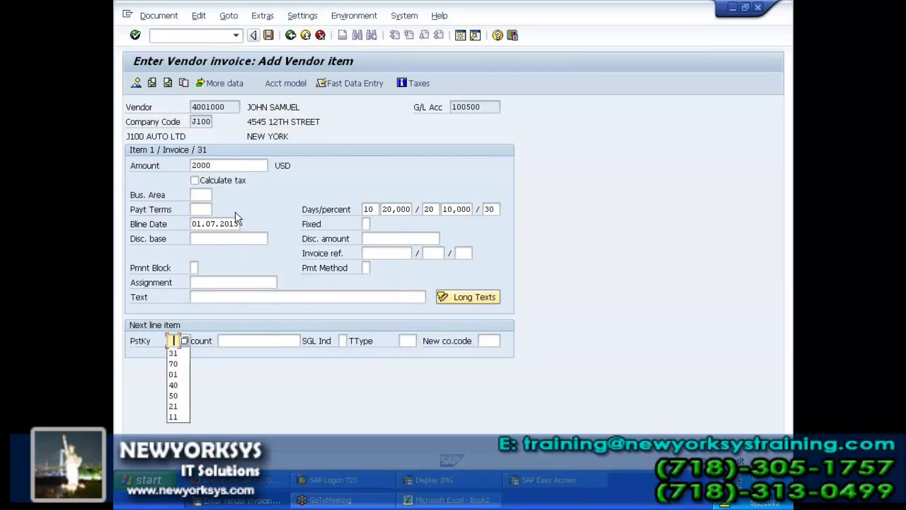
pyautogui.press('Down')
pyautogui.press('Down')
pyautogui.press('Return')
pyautogui.press('Tab')
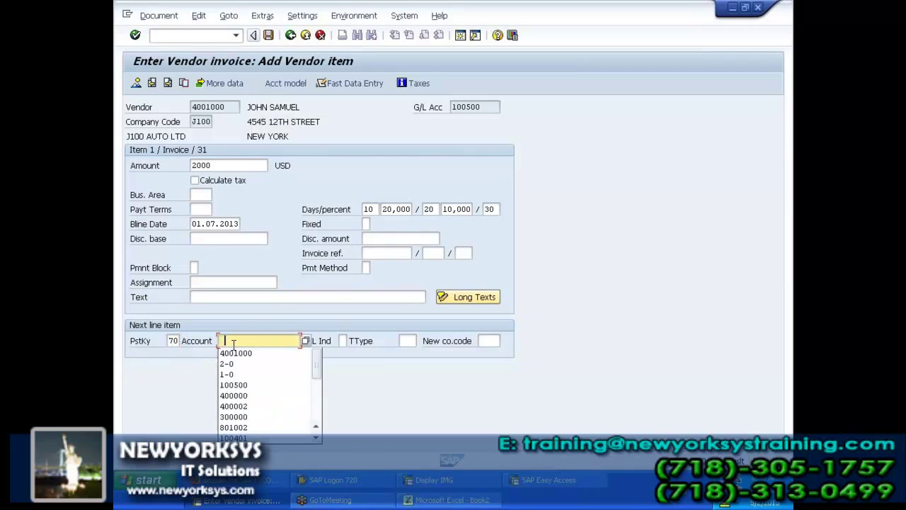
pyautogui.click(239, 364)
pyautogui.click(414, 342)
pyautogui.write('100')
pyautogui.press('Return')
pyautogui.press('Return')
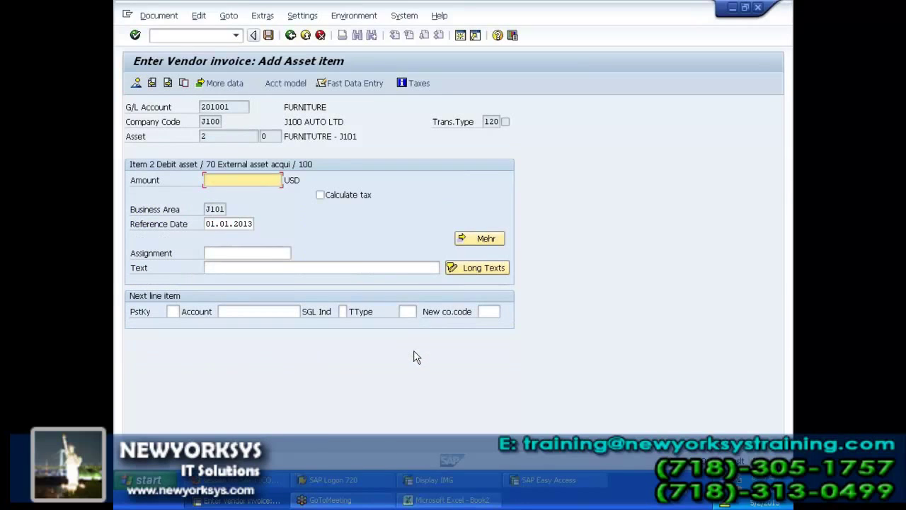
# Step: Set the asset item's amount to 2000 USD and simulate the vendor invoice
pyautogui.click(255, 196)
pyautogui.press('Return')
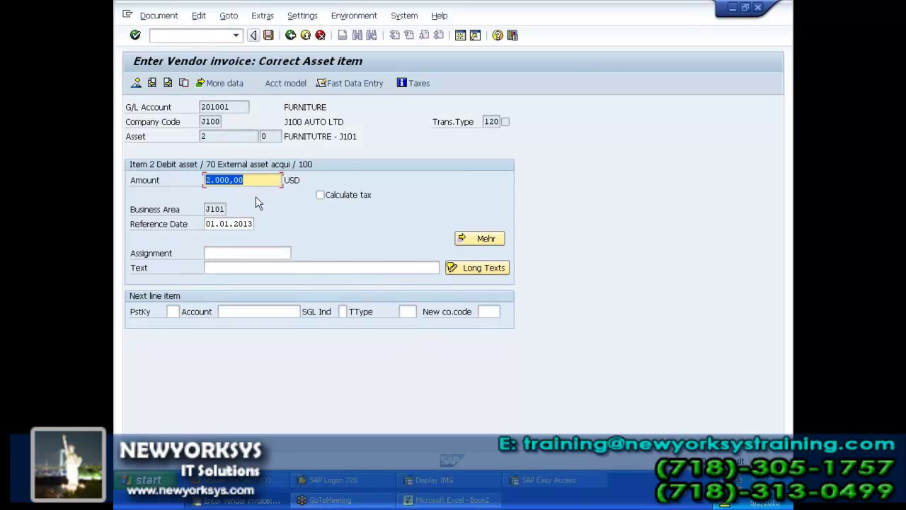
pyautogui.click(160, 16)
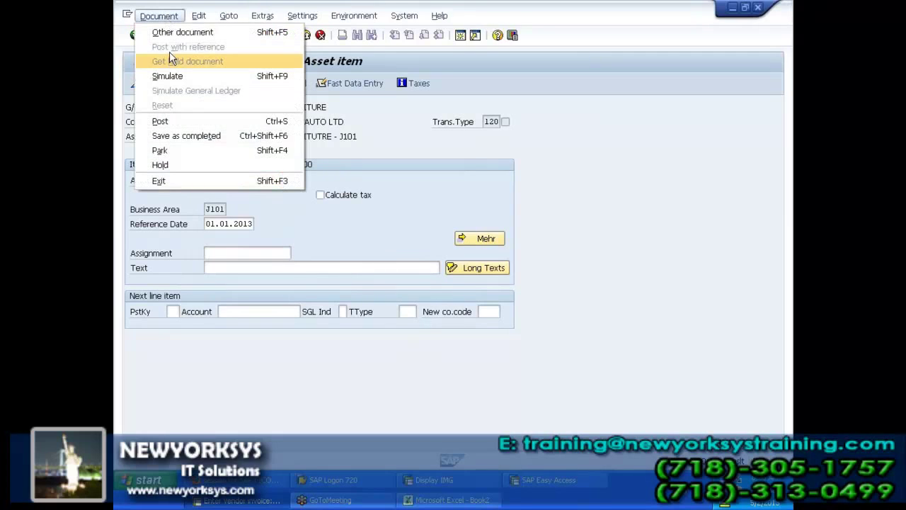
pyautogui.click(170, 77)
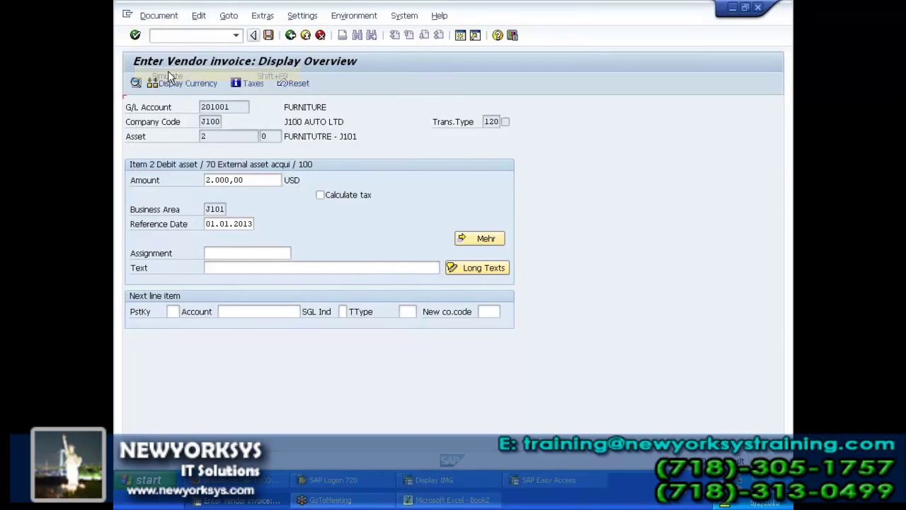
# Step: Restart the vendor asset acquisition with /NF-90, entering 01072013 as document date and posting date
pyautogui.click(176, 35)
pyautogui.write('/N')
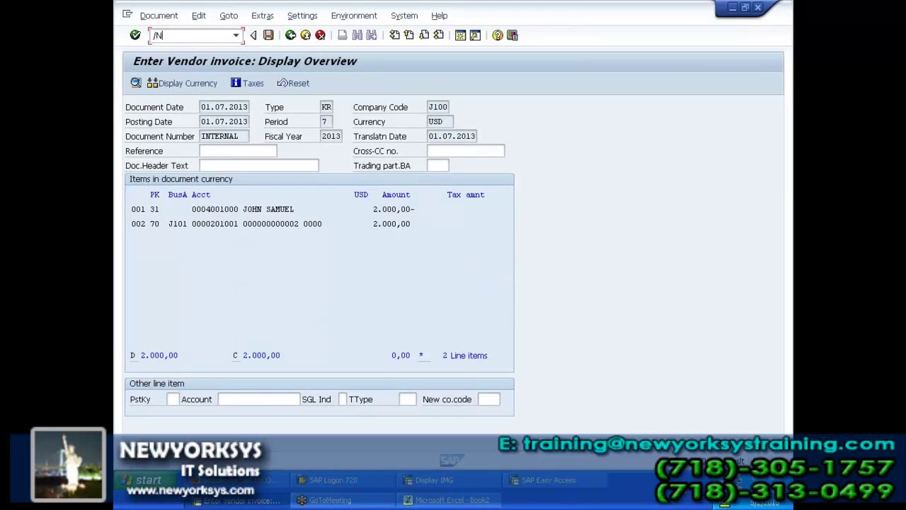
pyautogui.write('F-90')
pyautogui.press('Return')
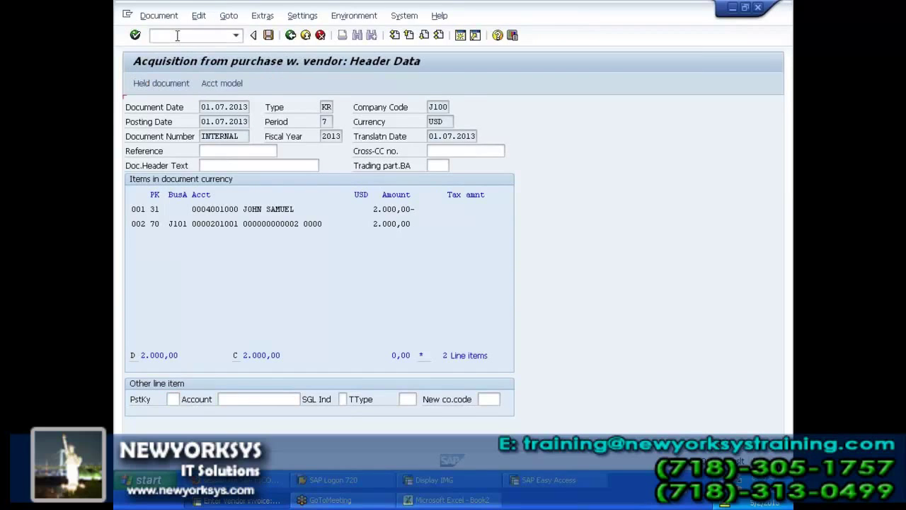
pyautogui.write('01072013')
pyautogui.press('Tab')
pyautogui.press('Tab')
pyautogui.press('Tab')
pyautogui.write('01072013')
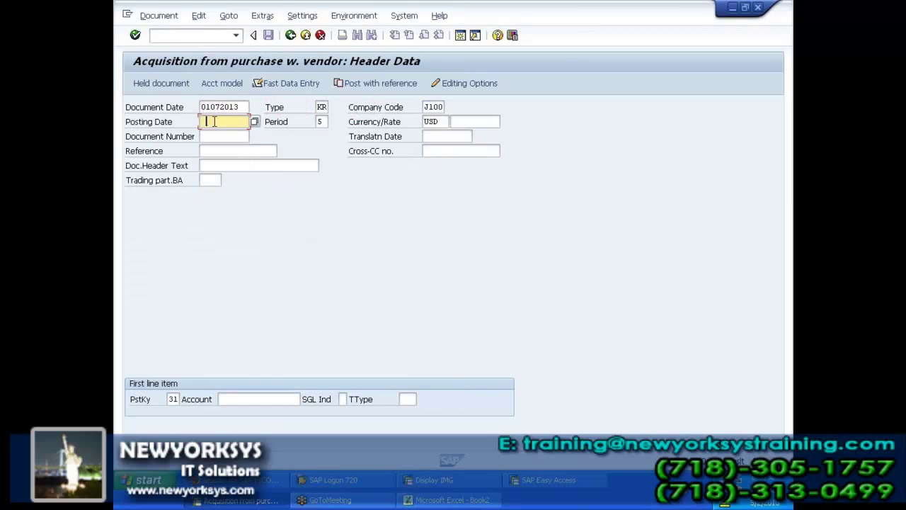
# Step: Enter the vendor's account number under posting key 31 as the first line item and continue to the vendor item
pyautogui.click(225, 396)
pyautogui.click(253, 318)
pyautogui.press('Return')
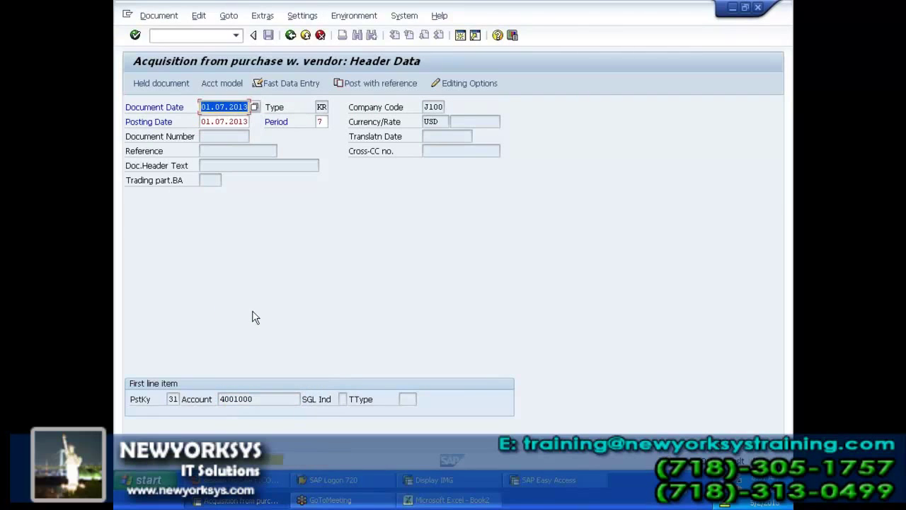
pyautogui.press('Return')
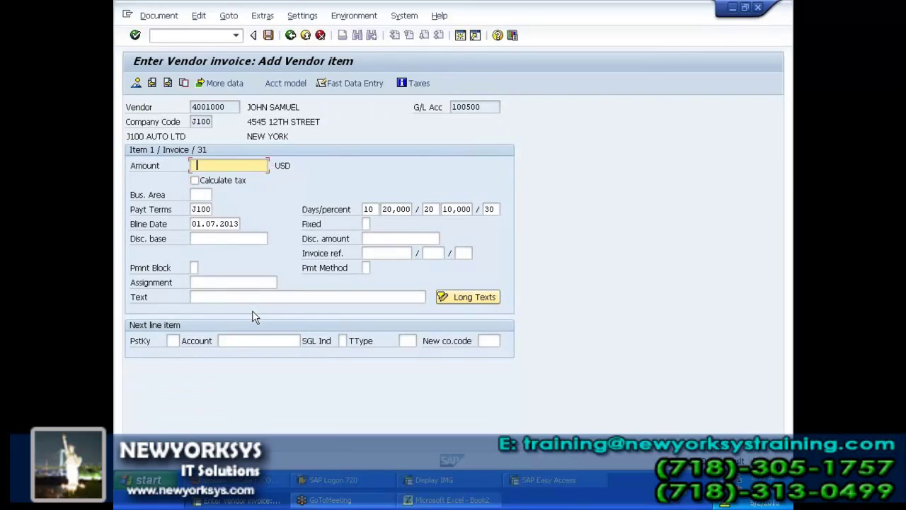
# Step: Enter 2000 USD as the vendor item's amount and clear its payment terms
pyautogui.click(228, 179)
pyautogui.press('Tab')
pyautogui.press('Tab')
pyautogui.press('Delete')
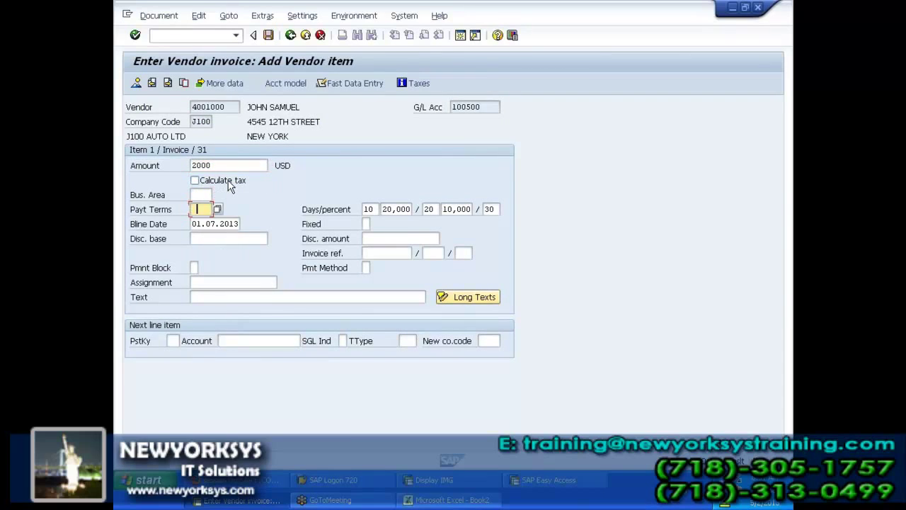
# Step: Define the next line item with posting key 70, asset 2-0 and transaction type 100, and continue to it
pyautogui.click(173, 340)
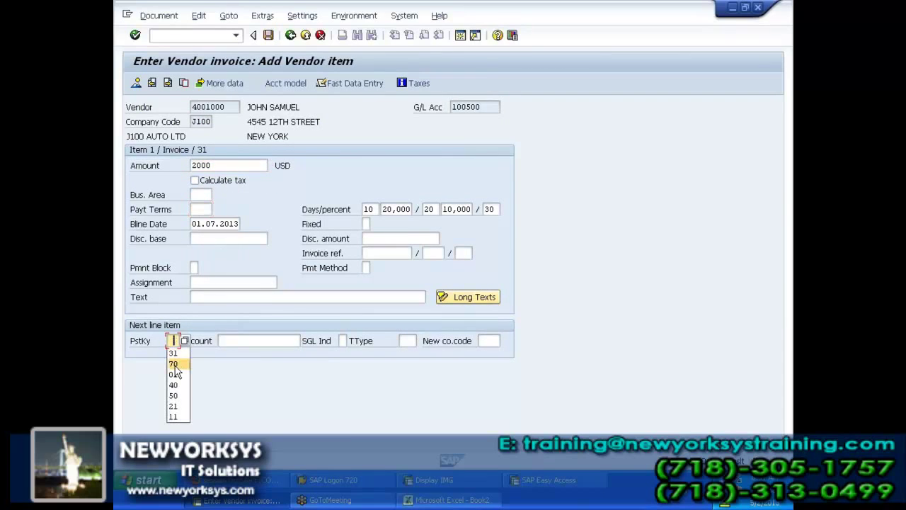
pyautogui.click(177, 376)
pyautogui.click(246, 344)
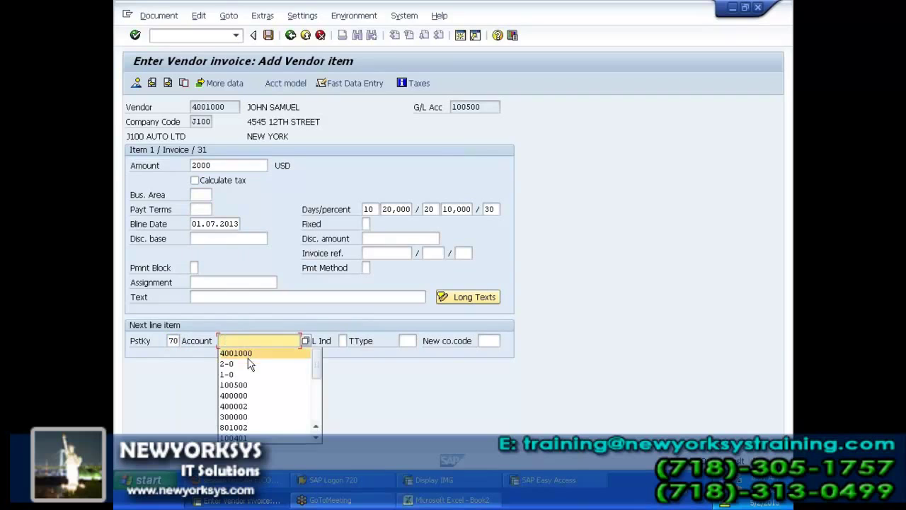
pyautogui.write('2-0')
pyautogui.press('Return')
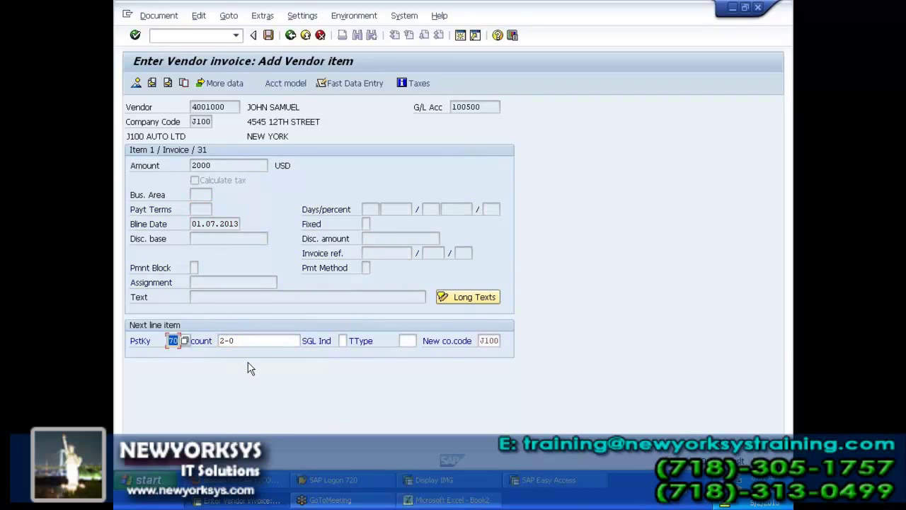
pyautogui.click(408, 341)
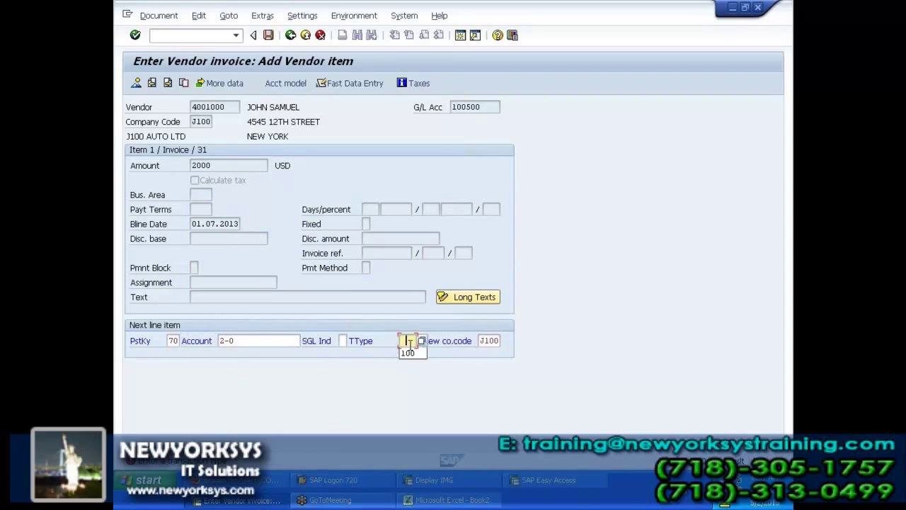
pyautogui.click(413, 354)
pyautogui.press('Return')
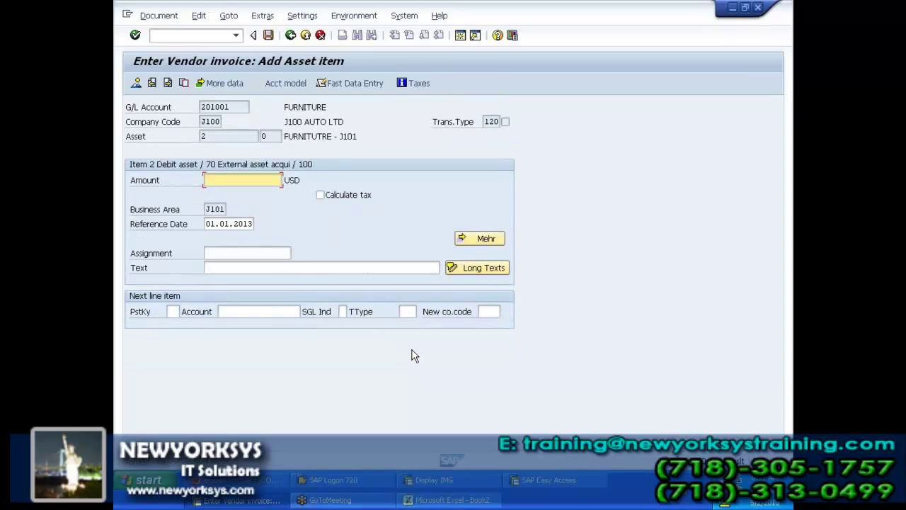
# Step: Set the asset item's amount to 2000 USD and its reference date to 01.07.2013
pyautogui.click(241, 180)
pyautogui.click(238, 191)
pyautogui.click(229, 223)
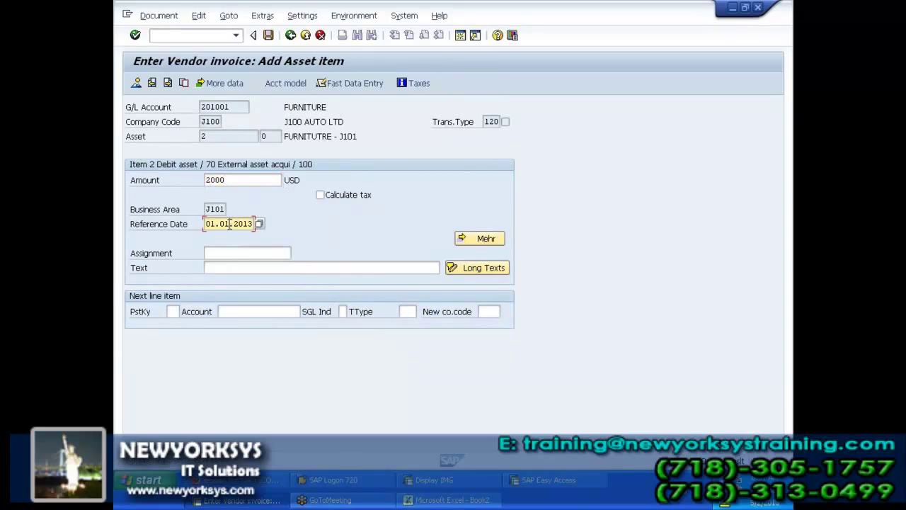
pyautogui.press('BackSpace')
pyautogui.write('7')
pyautogui.press('Return')
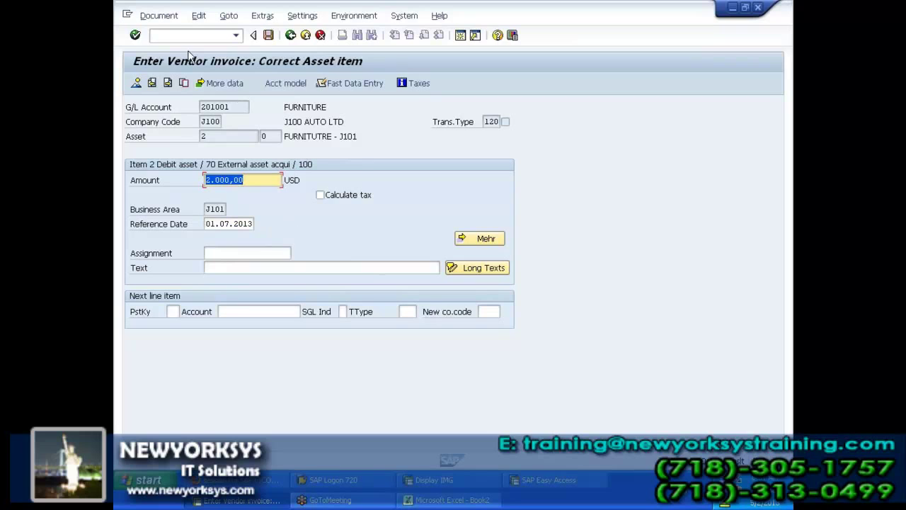
# Step: Simulate the vendor invoice and post it
pyautogui.click(159, 15)
pyautogui.click(219, 73)
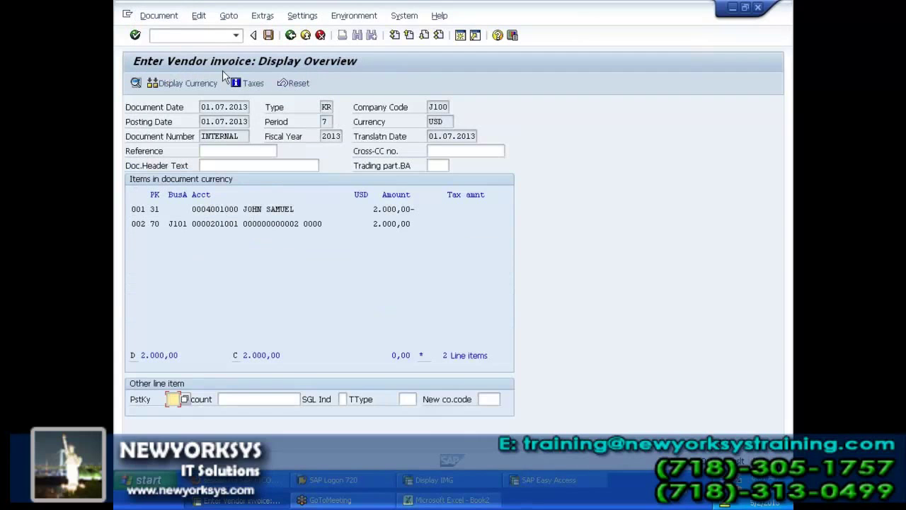
pyautogui.click(268, 34)
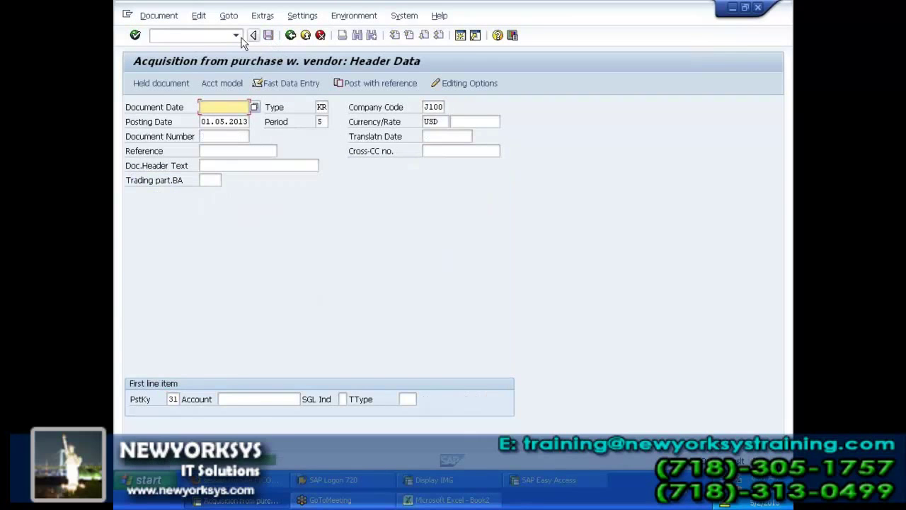
# Step: Open asset 2 of company code J100 with /NAS02 and review its planned and posted depreciation values
pyautogui.click(216, 37)
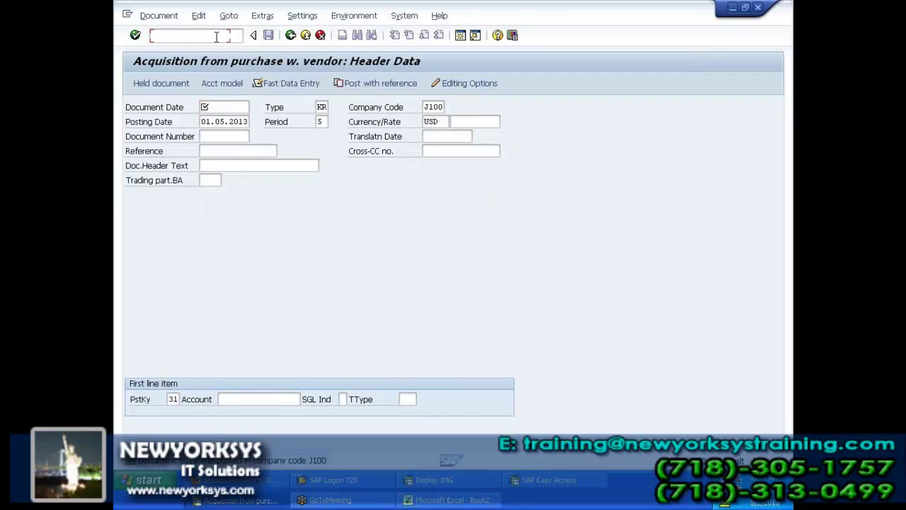
pyautogui.write('/NAS02')
pyautogui.press('Return')
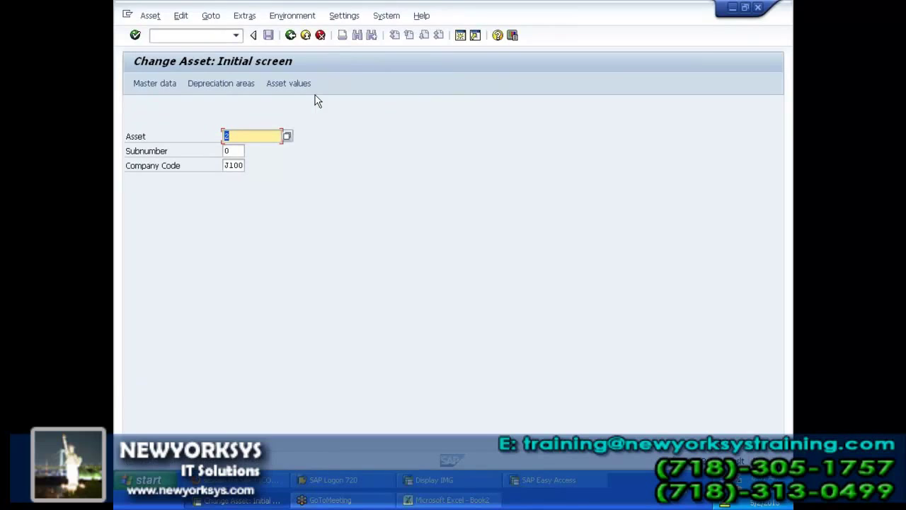
pyautogui.click(289, 85)
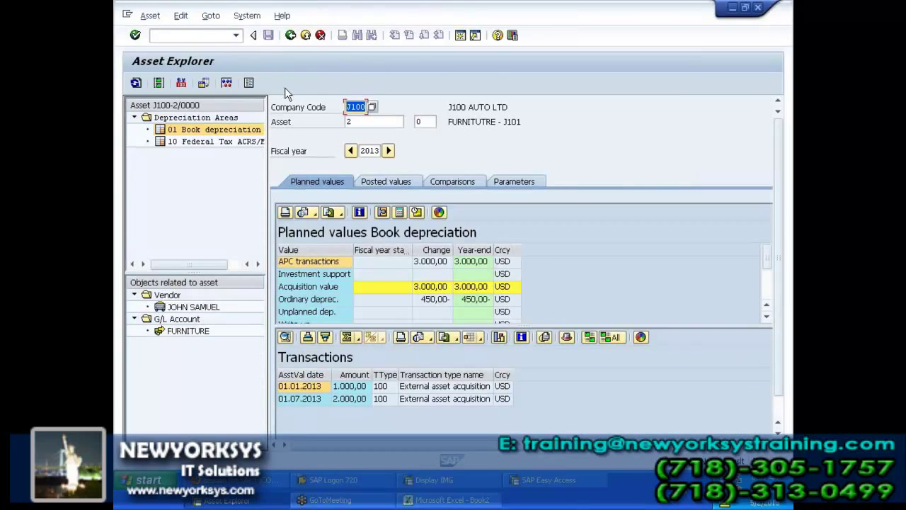
pyautogui.click(392, 180)
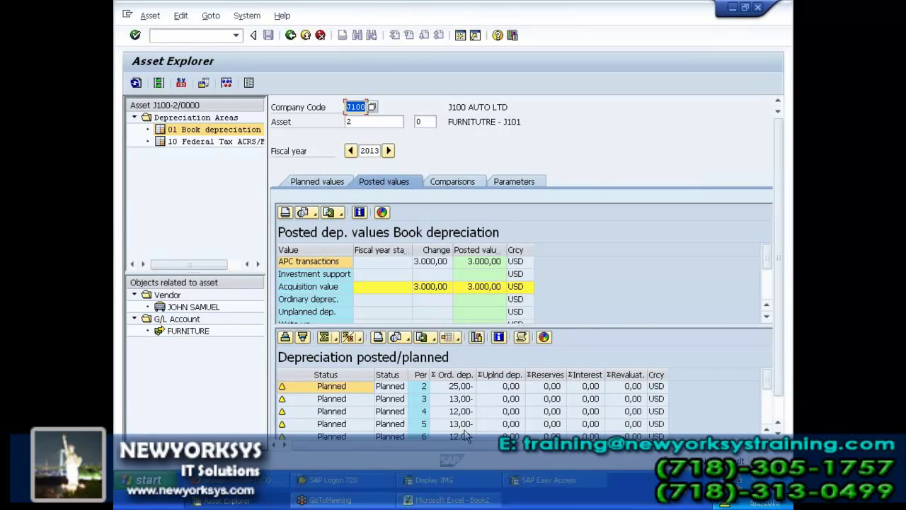
# Step: Start creating an asset with /NAS01 in asset class J10F for company code J100
pyautogui.click(225, 35)
pyautogui.write('/NAS01')
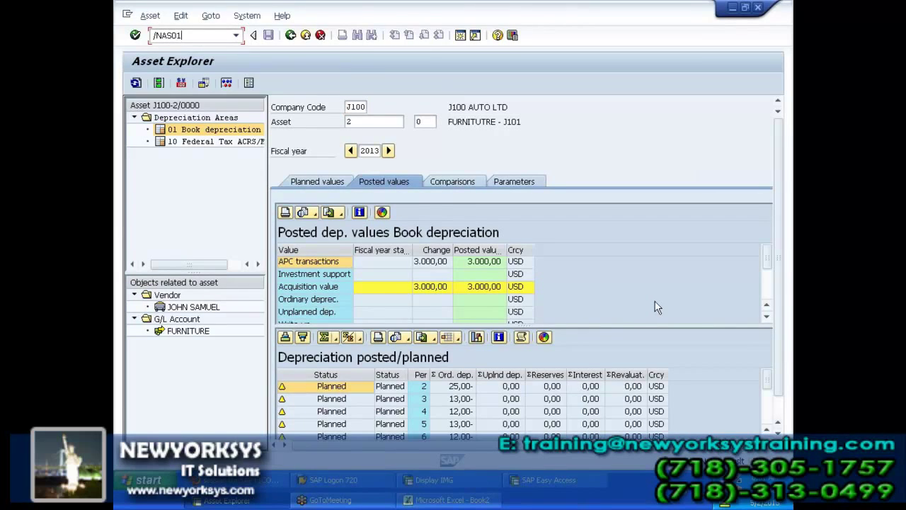
pyautogui.press('Return')
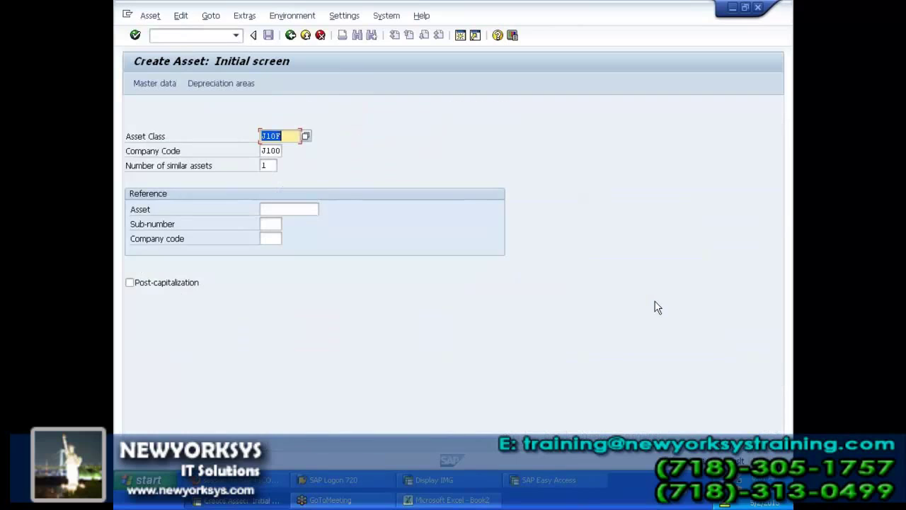
pyautogui.click(288, 134)
pyautogui.press('Return')
# Step: Enter FURNITUTRE - J102 as the new asset's description and main number text
pyautogui.click(295, 197)
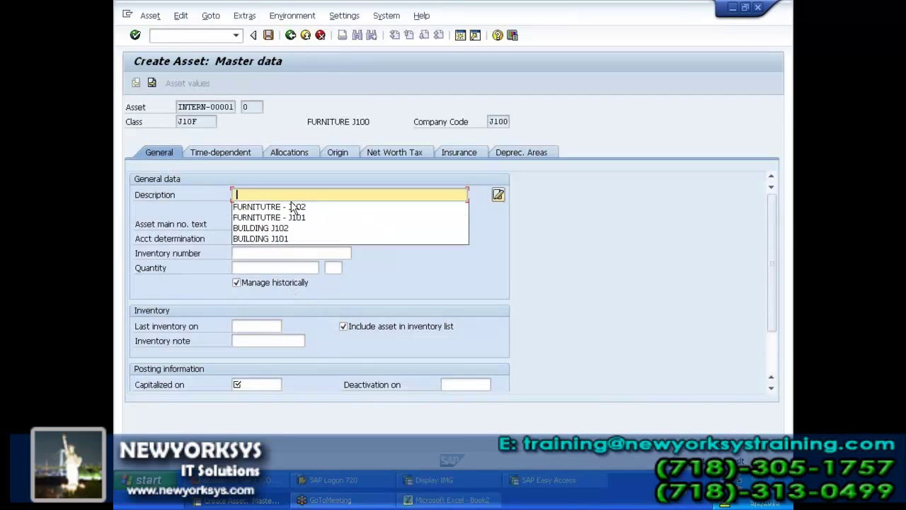
pyautogui.click(293, 206)
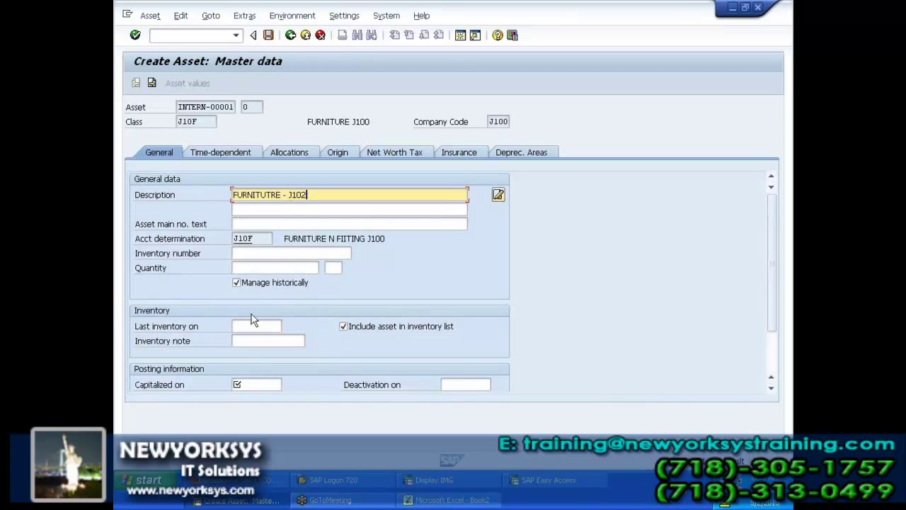
pyautogui.moveTo(307, 195); pyautogui.dragTo(227, 196)
pyautogui.hotkey('ctrl', 'c')
pyautogui.click(262, 224)
pyautogui.hotkey('ctrl', 'v')
# Step: Enter 1 July as the furniture asset's capitalization date and as the ordinary depreciation start of its book depreciation area
pyautogui.click(256, 378)
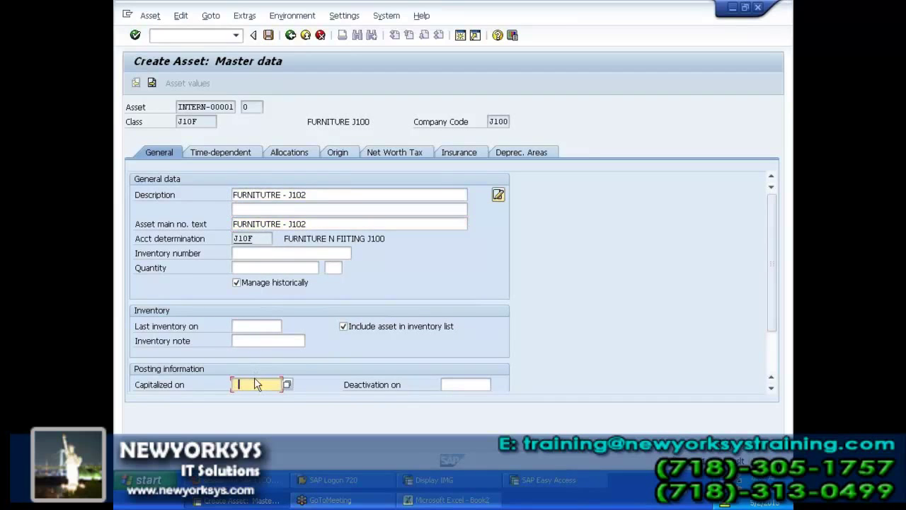
pyautogui.click(375, 433)
pyautogui.write('01072')
pyautogui.click(516, 154)
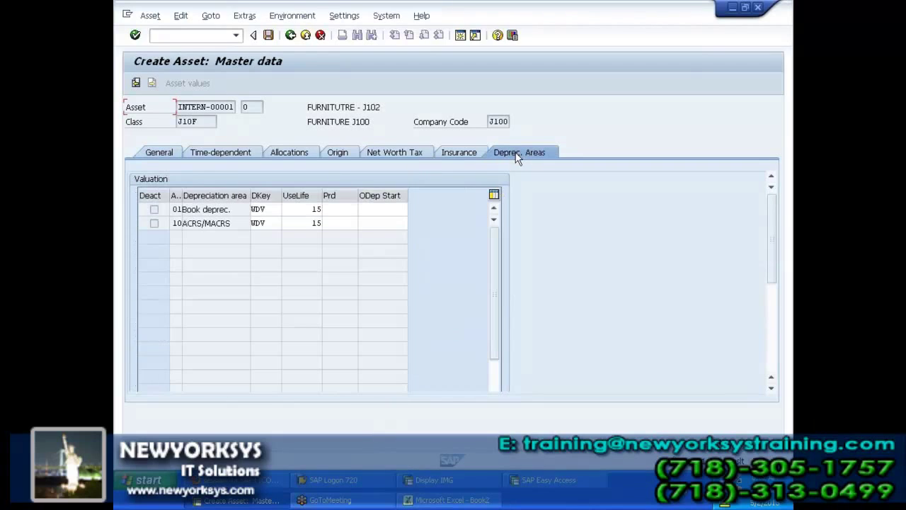
pyautogui.click(382, 208)
pyautogui.write('0107')
pyautogui.click(402, 226)
# Step: Restart asset creation with /NAS01, using asset class J10B in company code J100
pyautogui.click(193, 34)
pyautogui.write('/NAS0')
pyautogui.press('Return')
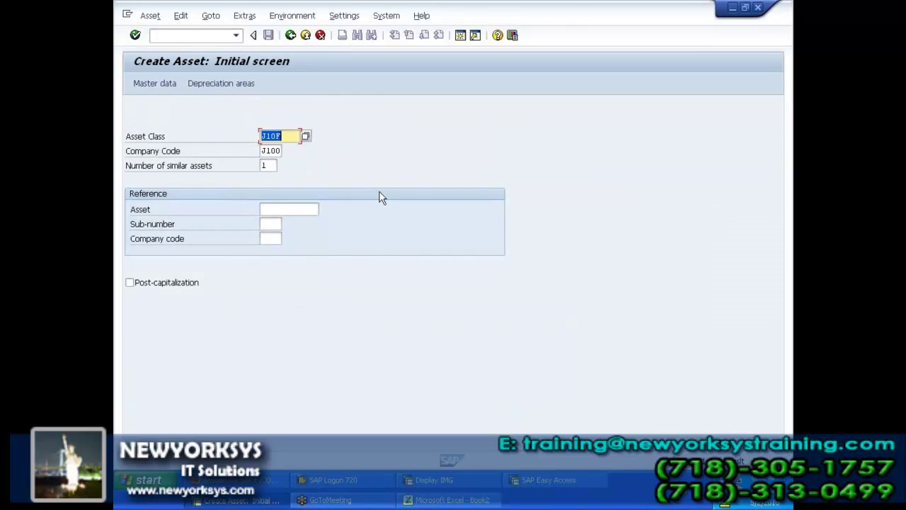
pyautogui.click(286, 133)
pyautogui.press('BackSpace')
pyautogui.write('B')
pyautogui.press('Return')
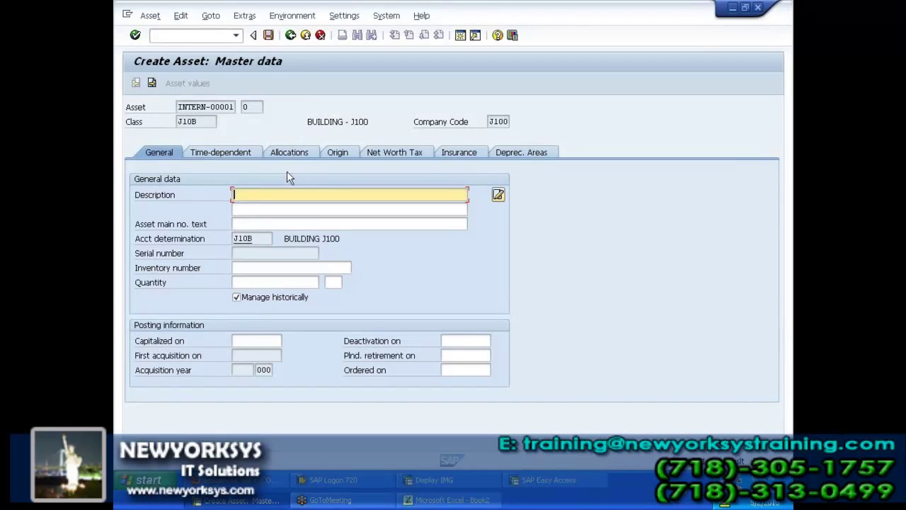
# Step: Enter BUILDING J102 as the new asset's description and main number text
pyautogui.click(285, 195)
pyautogui.click(286, 206)
pyautogui.press('BackSpace')
pyautogui.press('BackSpace')
pyautogui.press('BackSpace')
pyautogui.press('BackSpace')
pyautogui.press('BackSpace')
pyautogui.press('BackSpace')
pyautogui.press('BackSpace')
pyautogui.press('BackSpace')
pyautogui.press('BackSpace')
pyautogui.press('BackSpace')
pyautogui.press('BackSpace')
pyautogui.press('BackSpace')
pyautogui.press('BackSpace')
pyautogui.press('BackSpace')
pyautogui.press('BackSpace')
pyautogui.press('BackSpace')
pyautogui.press('BackSpace')
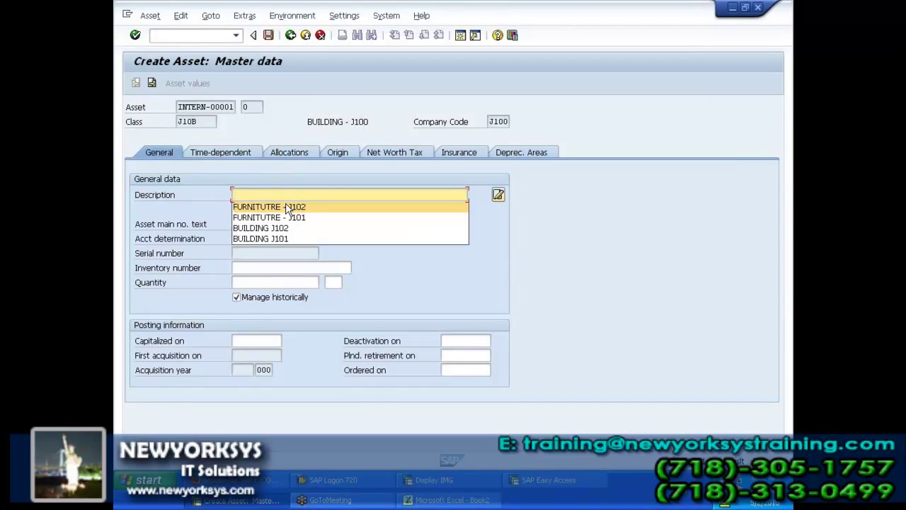
pyautogui.click(275, 228)
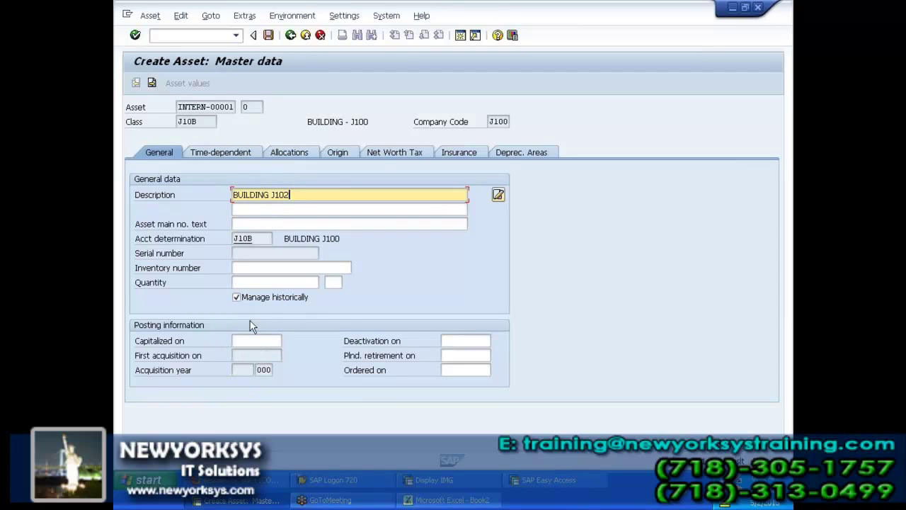
pyautogui.click(234, 194)
pyautogui.click(245, 226)
pyautogui.hotkey('ctrl', 'v')
# Step: Assign business area J101 to the building asset and open its depreciation areas
pyautogui.click(223, 152)
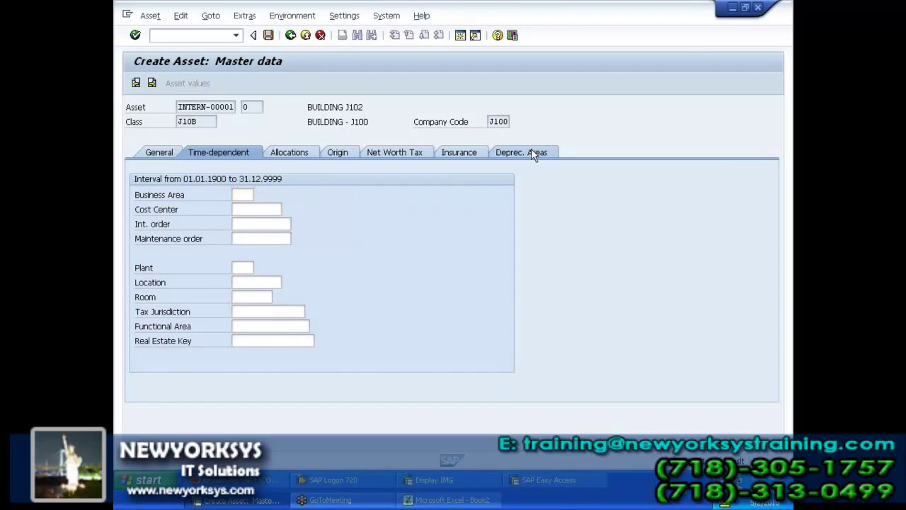
pyautogui.write('J')
pyautogui.click(248, 208)
pyautogui.press('Return')
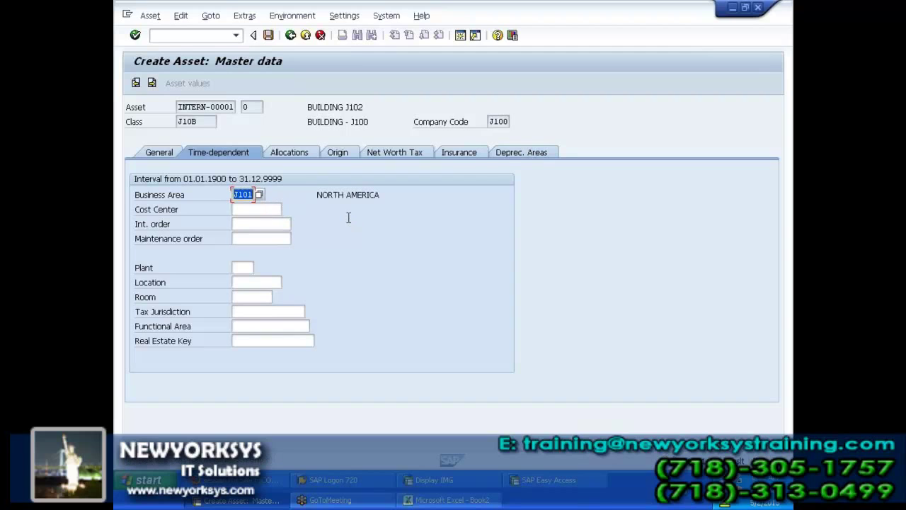
pyautogui.click(515, 152)
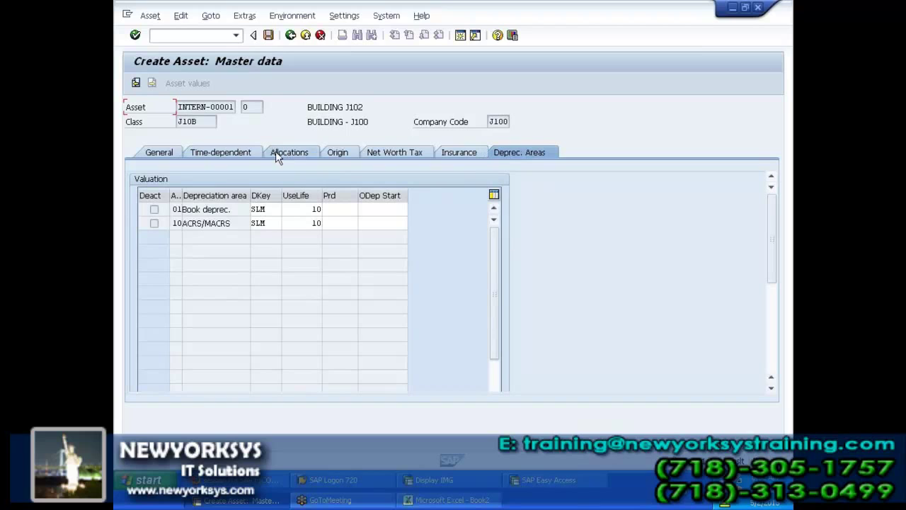
# Step: Save the BUILDING J102 asset master and start the vendor acquisition posting with /NF-90
pyautogui.click(268, 35)
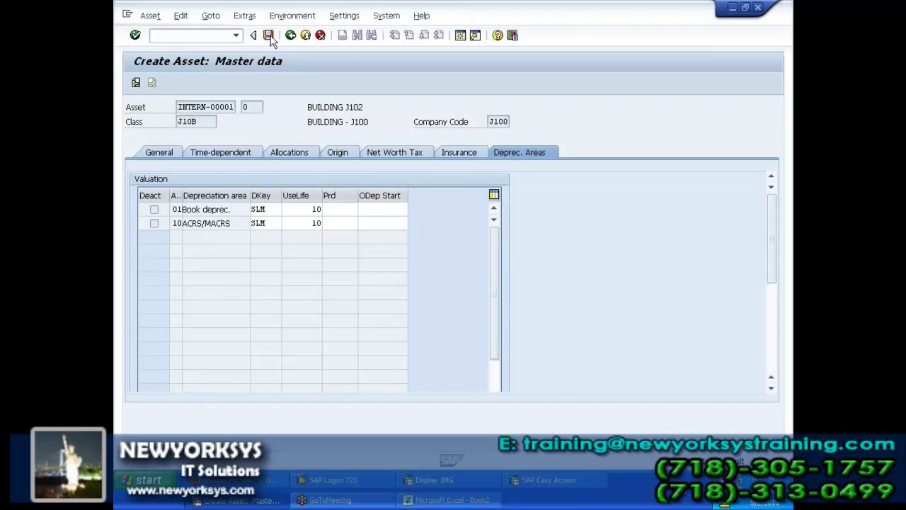
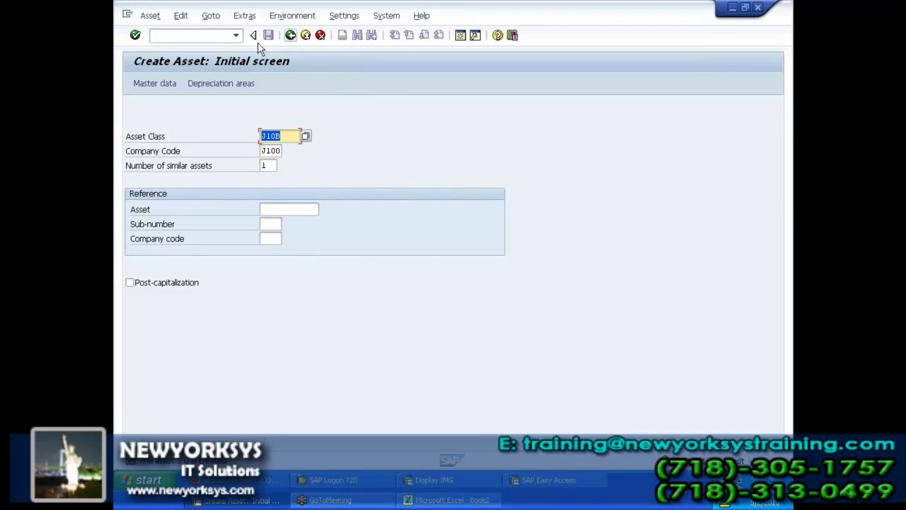
pyautogui.click(211, 35)
pyautogui.write('/NF-90')
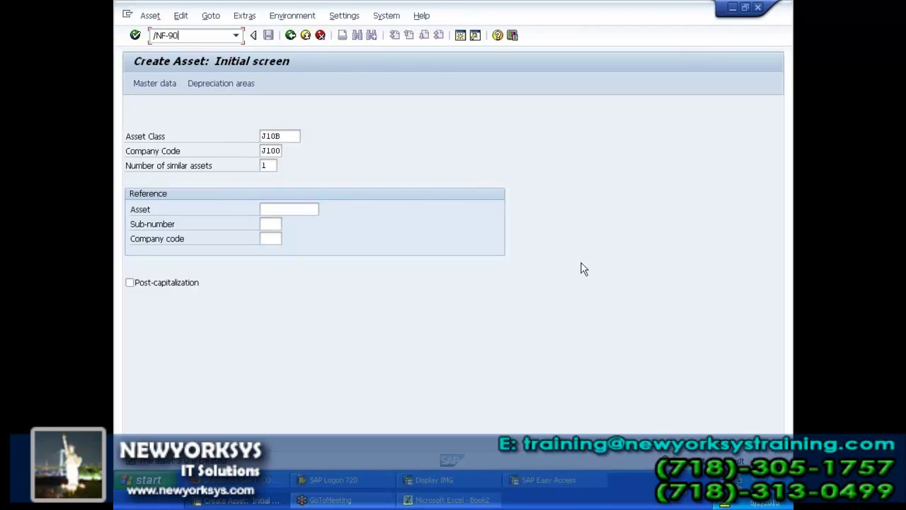
pyautogui.press('Return')
# Step: Enter 01.07.2013 as document and posting date, choose the vendor account with posting key 31, and continue to the vendor item
pyautogui.click(223, 107)
pyautogui.click(227, 116)
pyautogui.press('Tab')
pyautogui.press('Tab')
pyautogui.press('BackSpace')
pyautogui.click(229, 130)
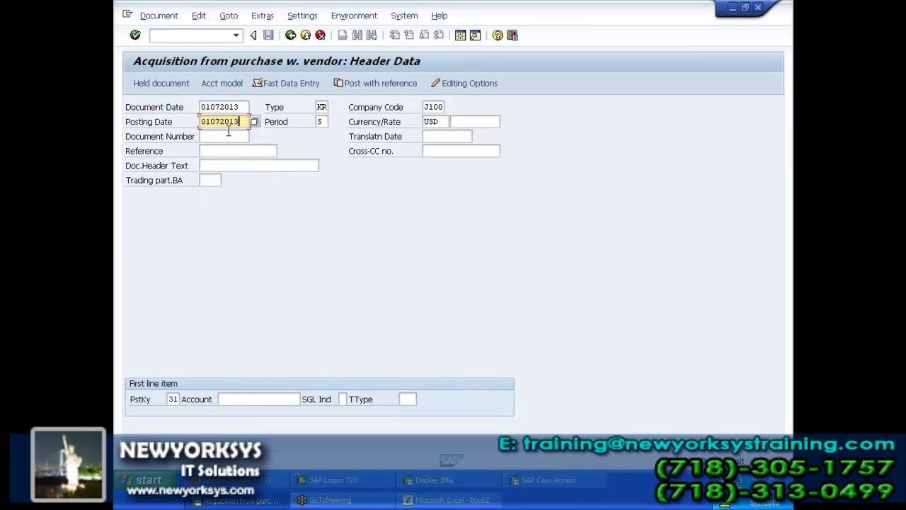
pyautogui.click(259, 399)
pyautogui.click(259, 399)
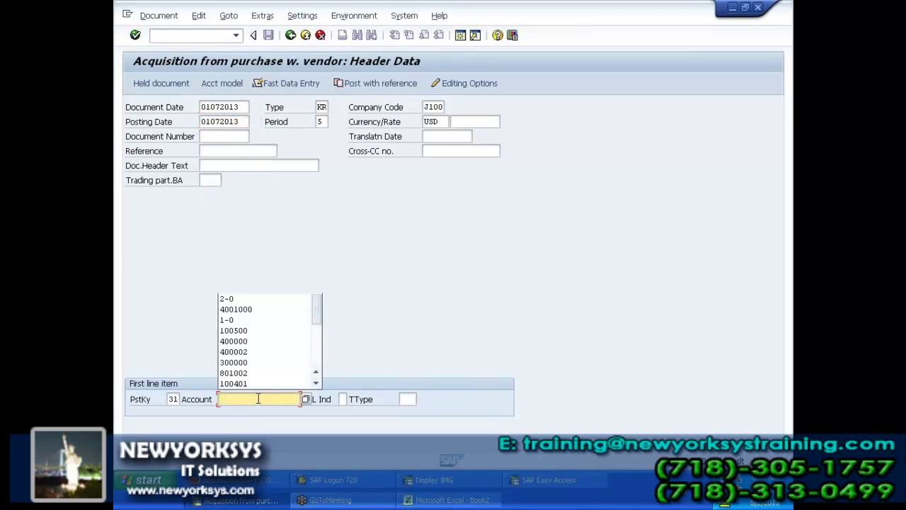
pyautogui.click(258, 312)
pyautogui.press('Return')
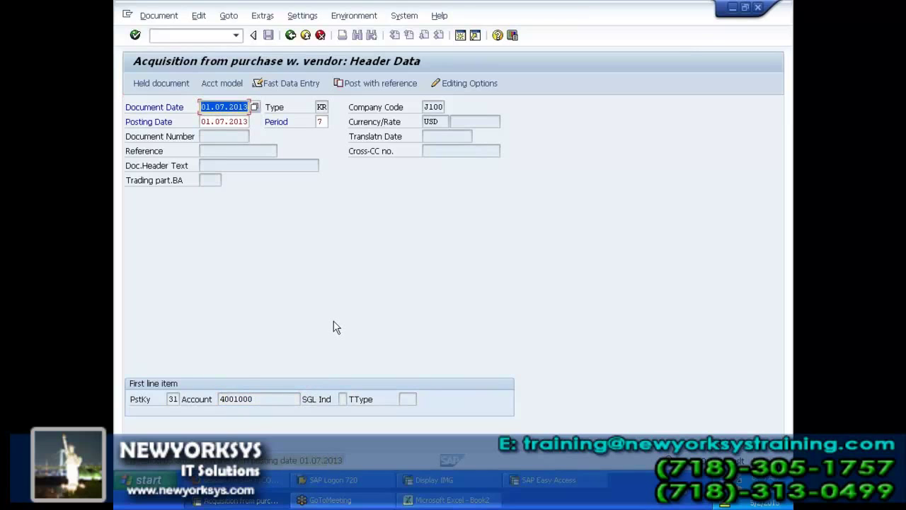
pyautogui.press('Return')
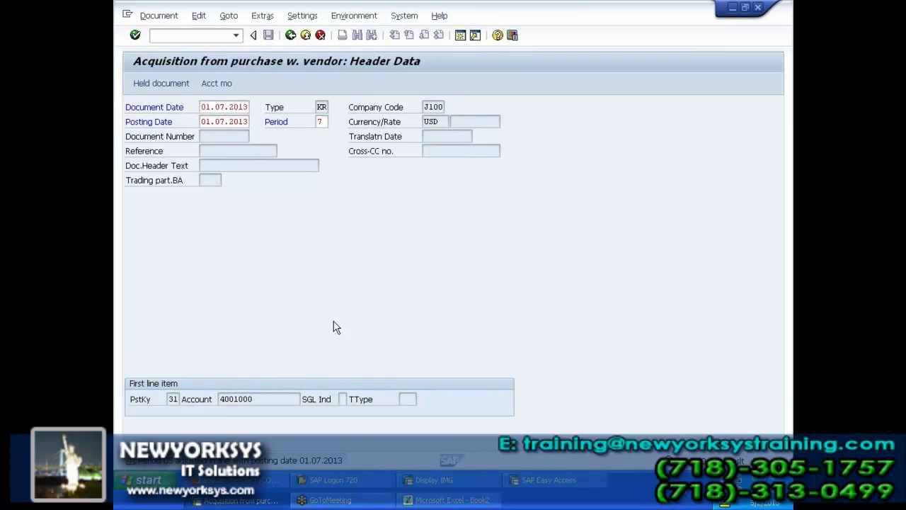
pyautogui.press('Return')
# Step: Enter 2000 USD for the vendor item and add a line for asset 3-0 with posting key 70 and transaction type 100
pyautogui.press('BackSpace')
pyautogui.click(224, 177)
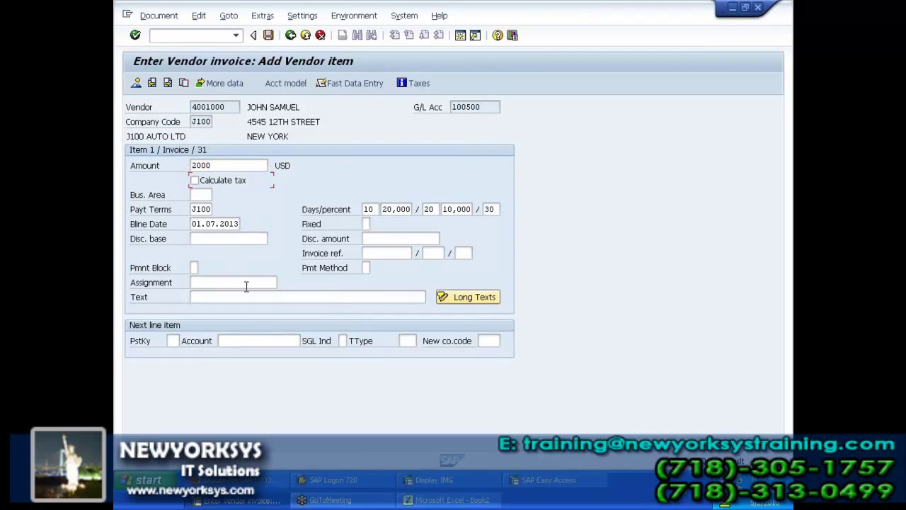
pyautogui.click(170, 341)
pyautogui.click(184, 363)
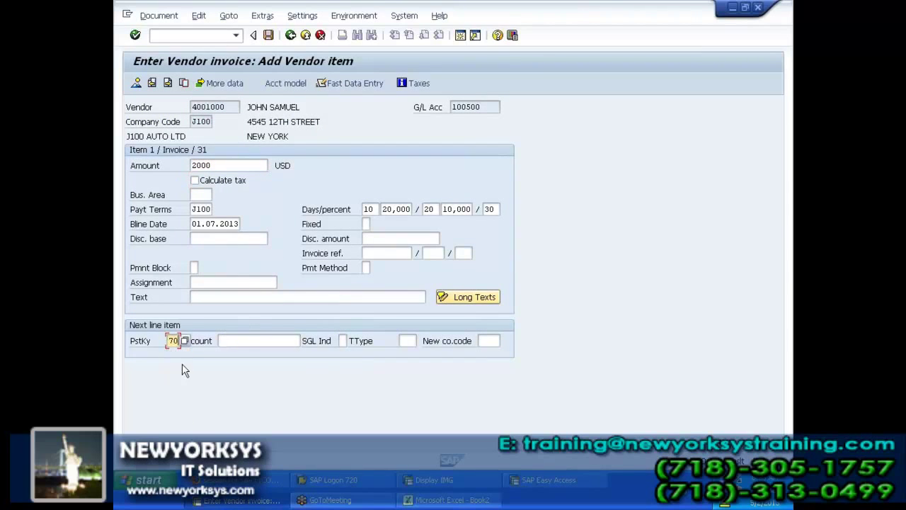
pyautogui.click(245, 342)
pyautogui.click(305, 341)
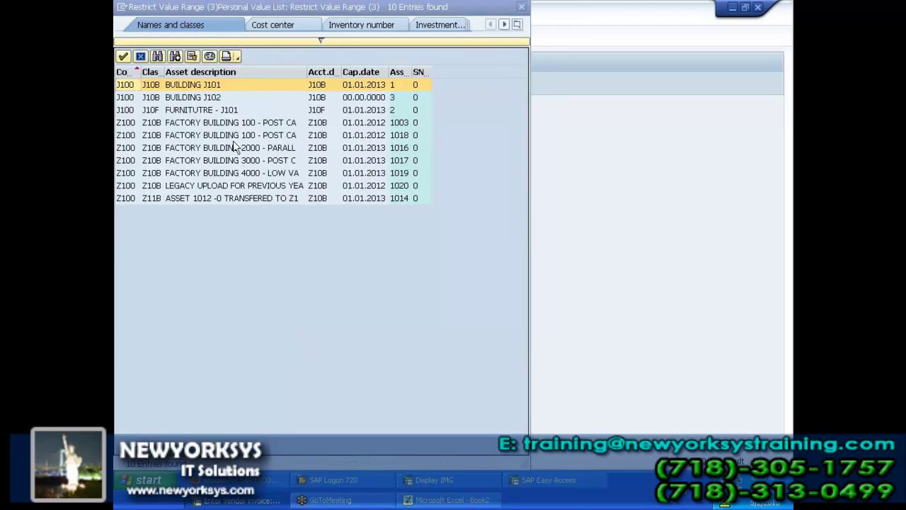
pyautogui.doubleClick(212, 96)
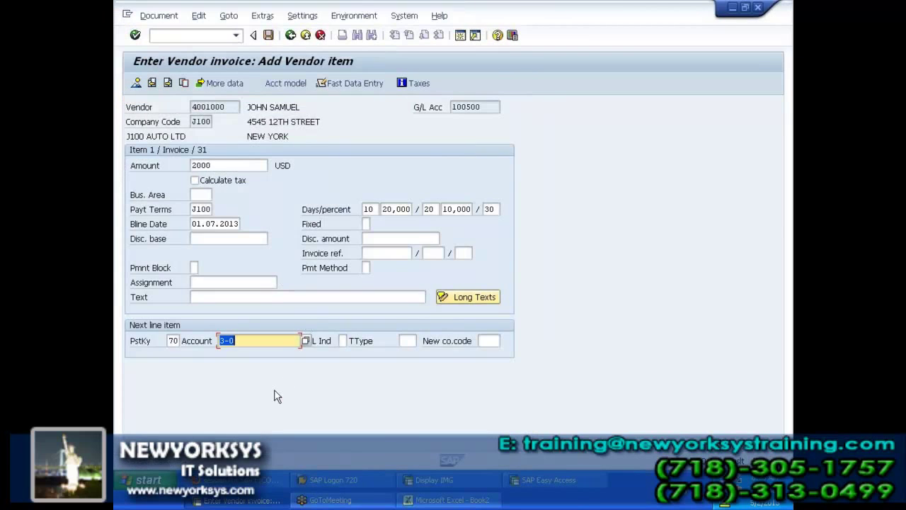
pyautogui.click(406, 340)
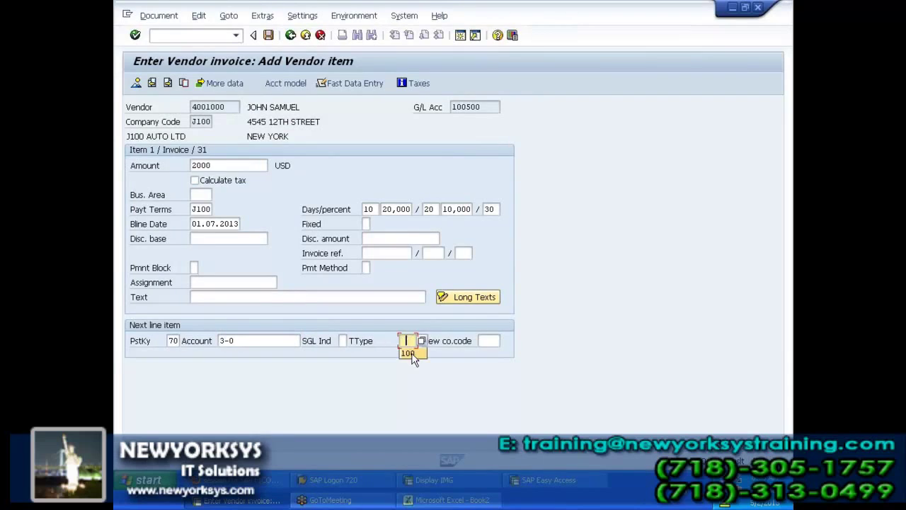
pyautogui.click(416, 354)
pyautogui.press('Return')
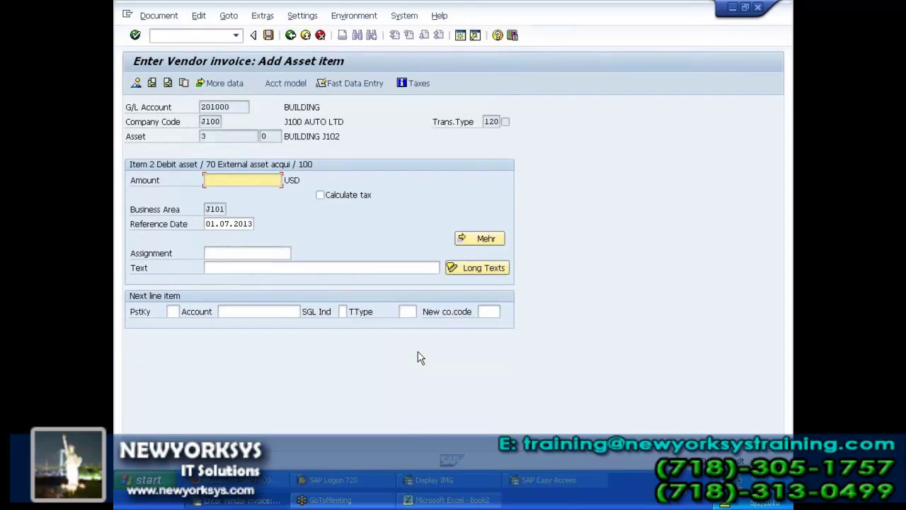
# Step: Enter 2000 USD for the BUILDING J102 asset item, then simulate and post the document
pyautogui.click(268, 193)
pyautogui.click(161, 15)
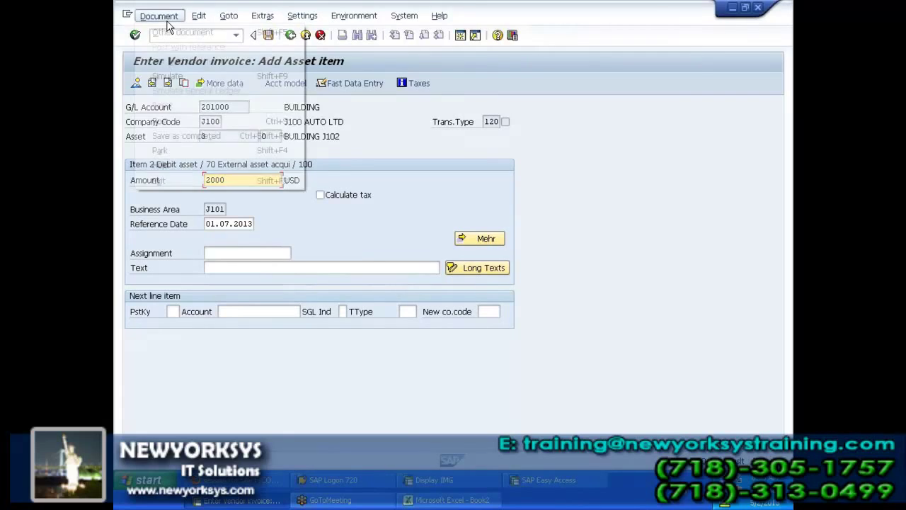
pyautogui.click(173, 72)
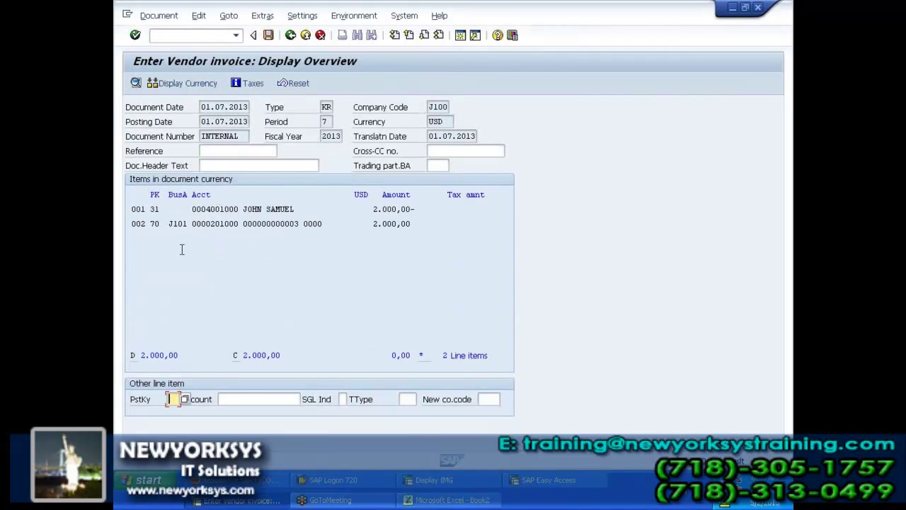
pyautogui.click(269, 36)
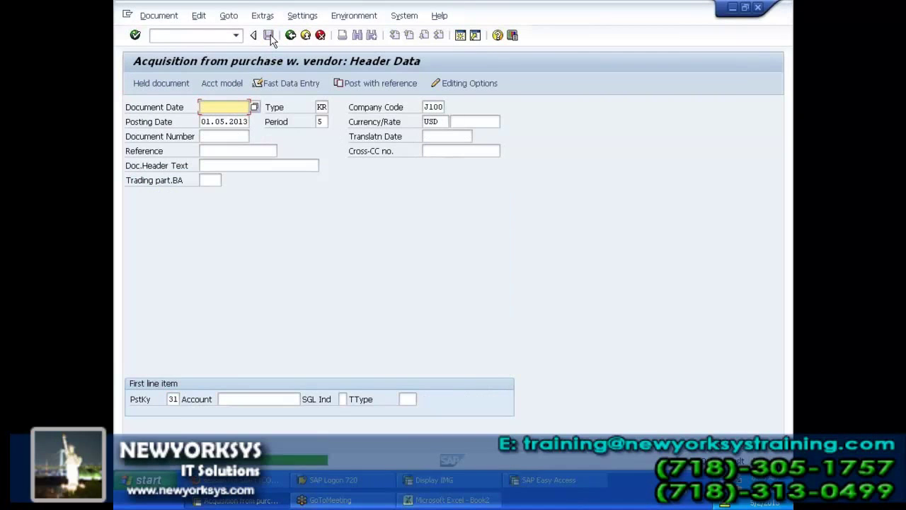
# Step: Start asset change with /NAS02 and open the master data of asset 3 in company code J100
pyautogui.click(205, 36)
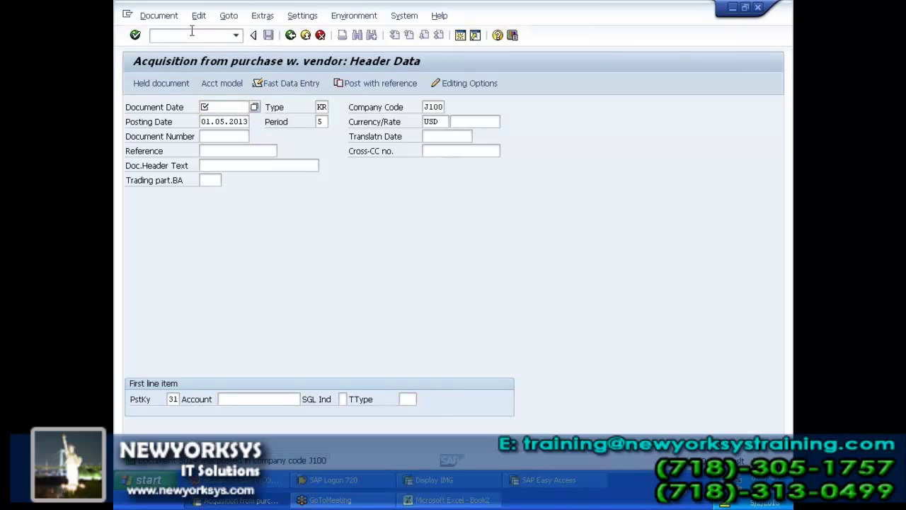
pyautogui.write('/NAS02')
pyautogui.press('Return')
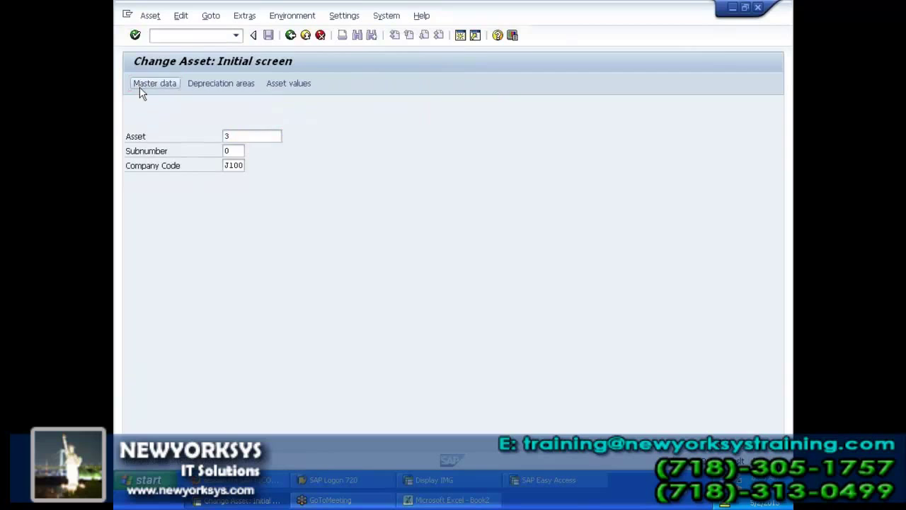
pyautogui.click(141, 85)
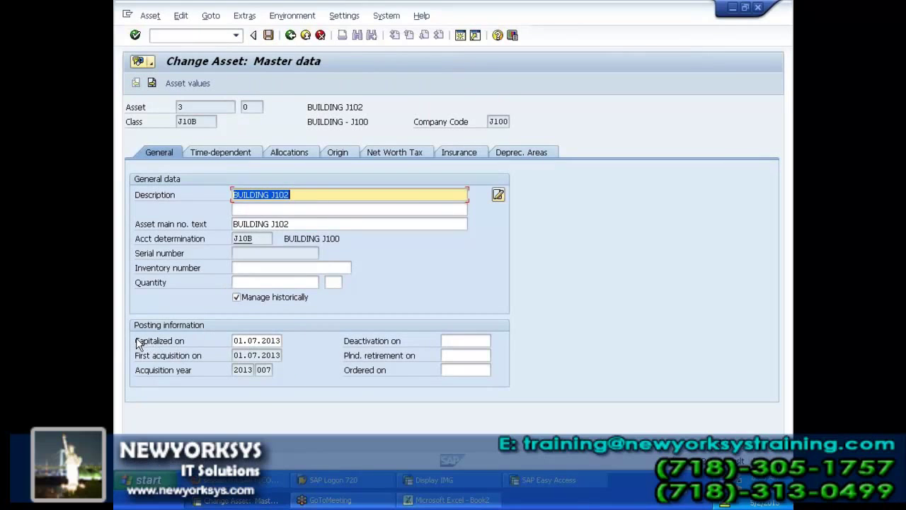
# Step: Check the building asset's capitalization date and the ordinary depreciation start of its book depreciation area
pyautogui.moveTo(136, 341); pyautogui.dragTo(179, 343)
pyautogui.click(234, 341)
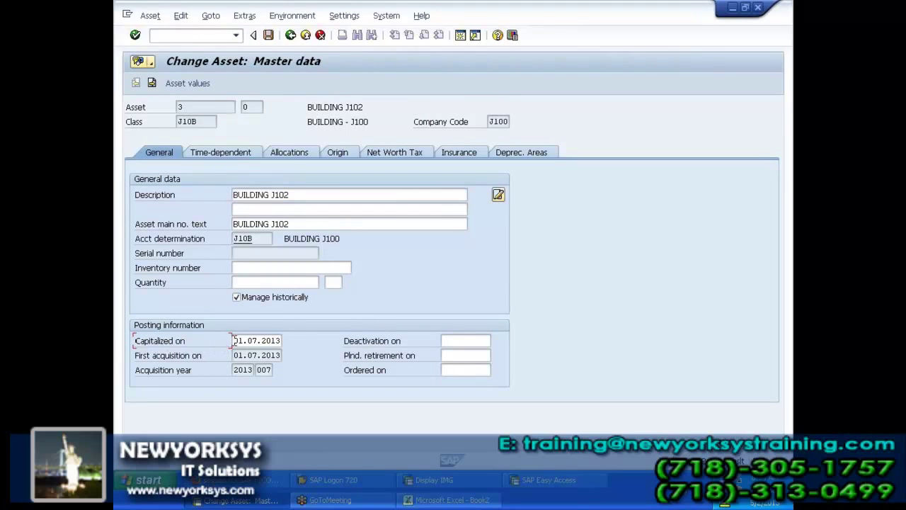
pyautogui.moveTo(234, 340); pyautogui.dragTo(281, 340)
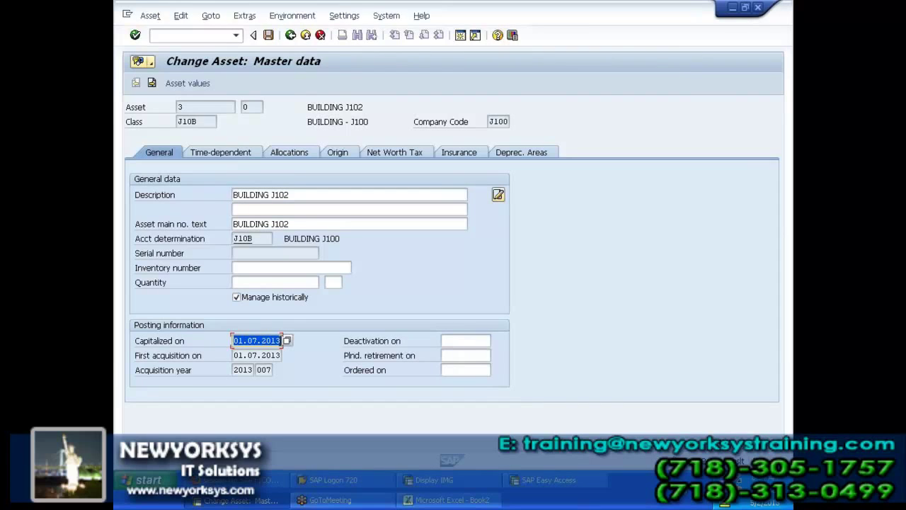
pyautogui.click(281, 341)
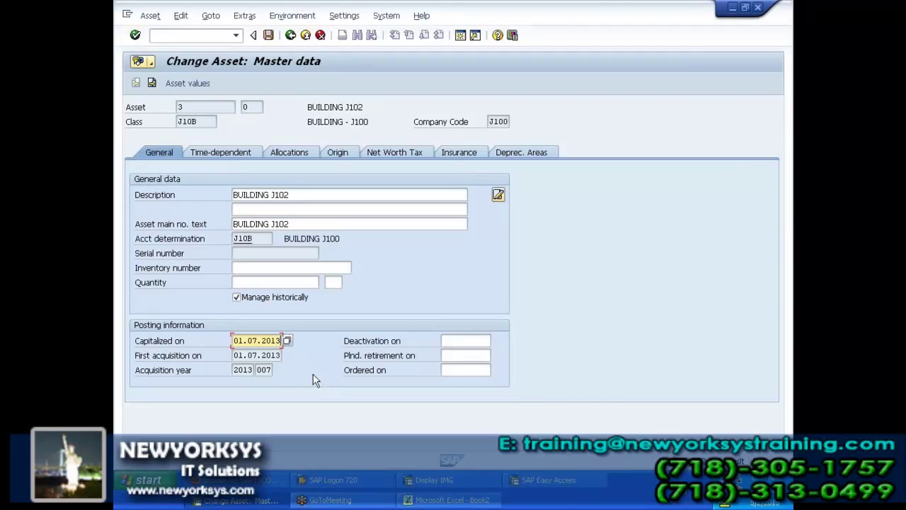
pyautogui.click(543, 153)
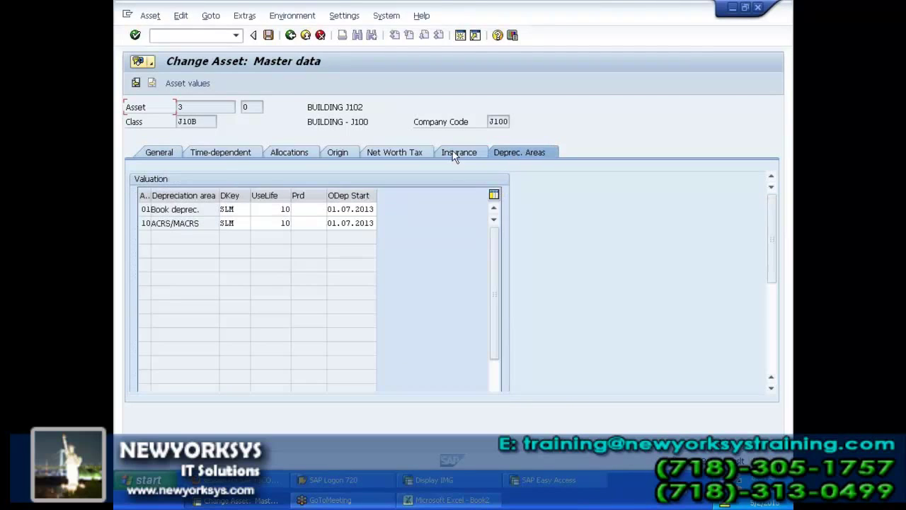
pyautogui.click(329, 210)
pyautogui.moveTo(328, 211); pyautogui.dragTo(375, 210)
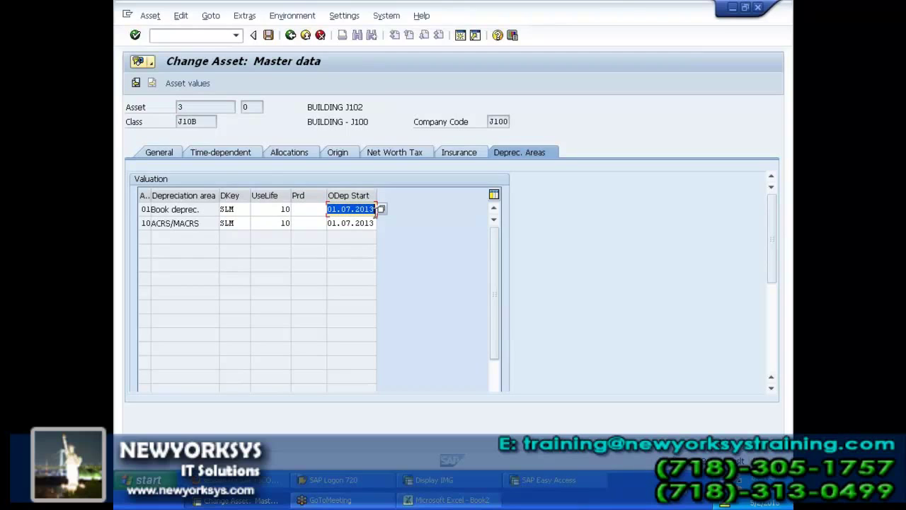
pyautogui.click(174, 155)
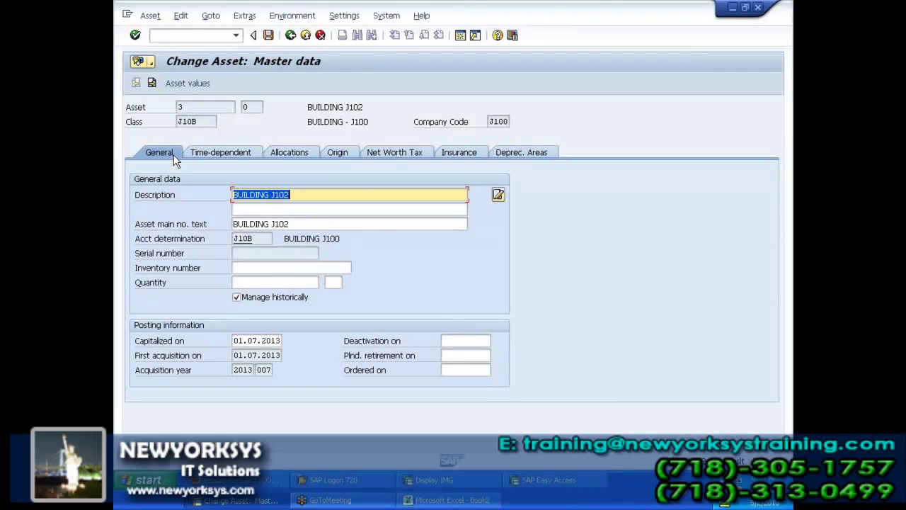
# Step: Open the building's asset values, show its posted book depreciation values, and enlarge the list of periods
pyautogui.click(180, 83)
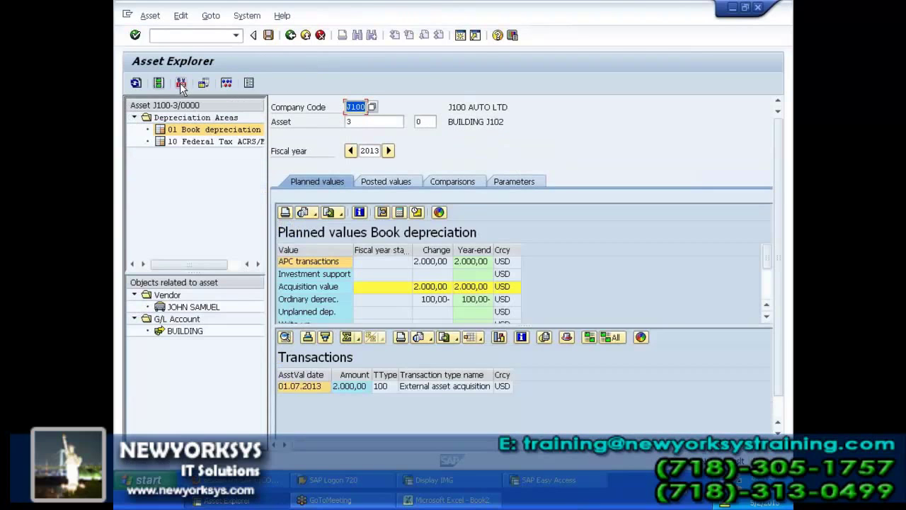
pyautogui.click(392, 181)
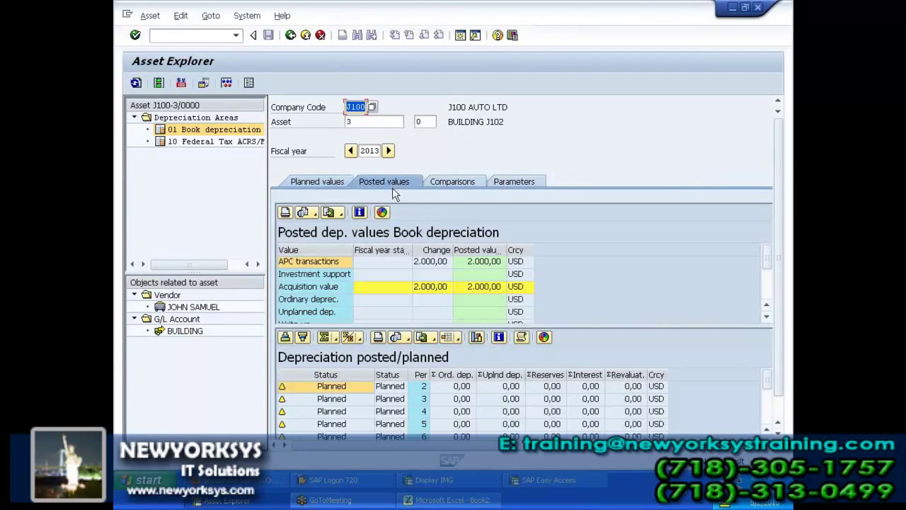
pyautogui.moveTo(491, 325); pyautogui.dragTo(490, 305)
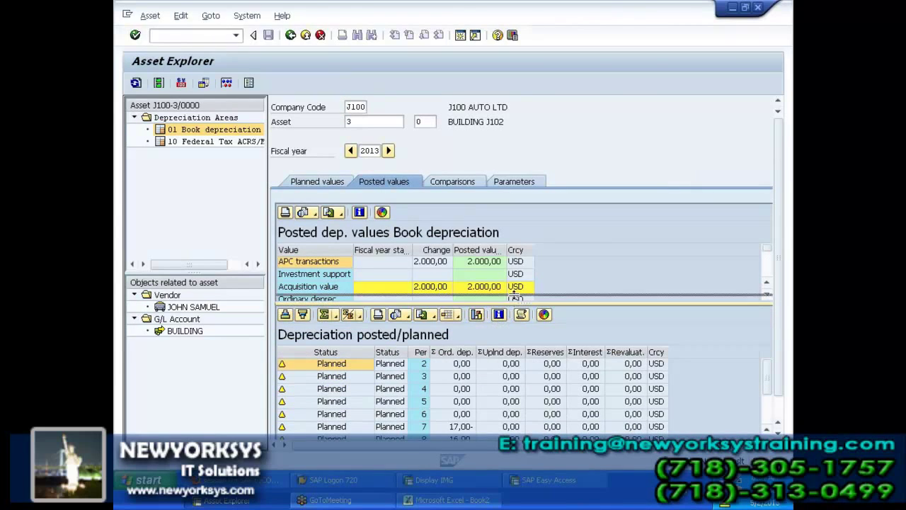
pyautogui.moveTo(515, 273); pyautogui.dragTo(516, 274)
# Step: Examine the building's planned ordinary depreciation for each period from 7 to 12 and the yearly total
pyautogui.click(454, 397)
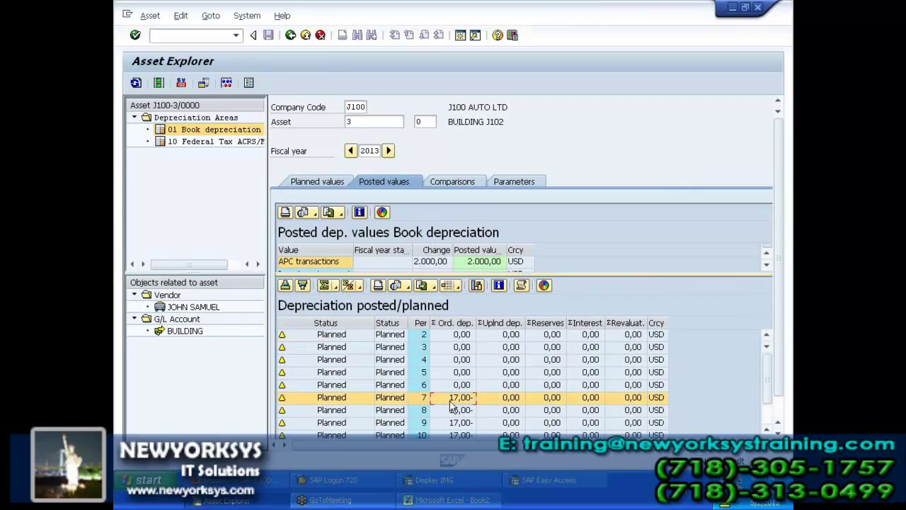
pyautogui.click(454, 410)
pyautogui.click(454, 421)
pyautogui.click(453, 434)
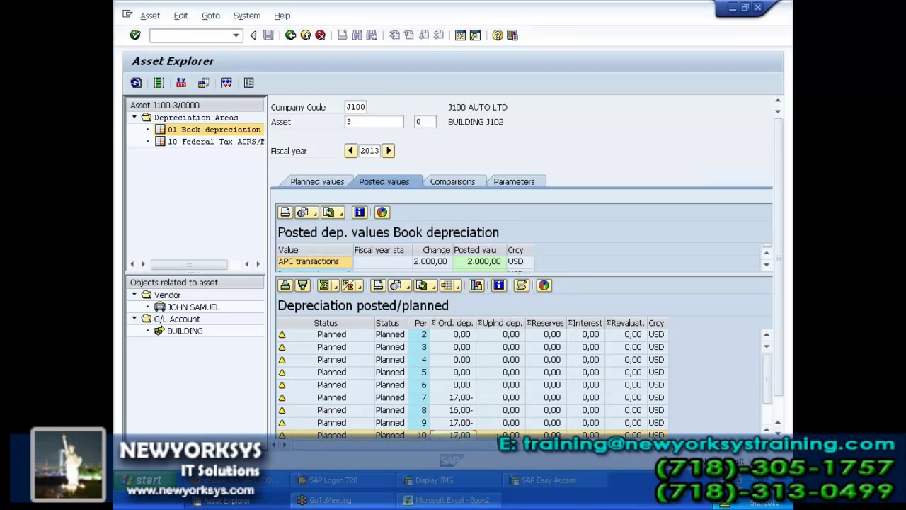
pyautogui.scroll(-3, 478, 409)
pyautogui.click(462, 361)
pyautogui.click(461, 374)
pyautogui.click(460, 385)
pyautogui.click(460, 397)
pyautogui.click(460, 410)
pyautogui.click(460, 422)
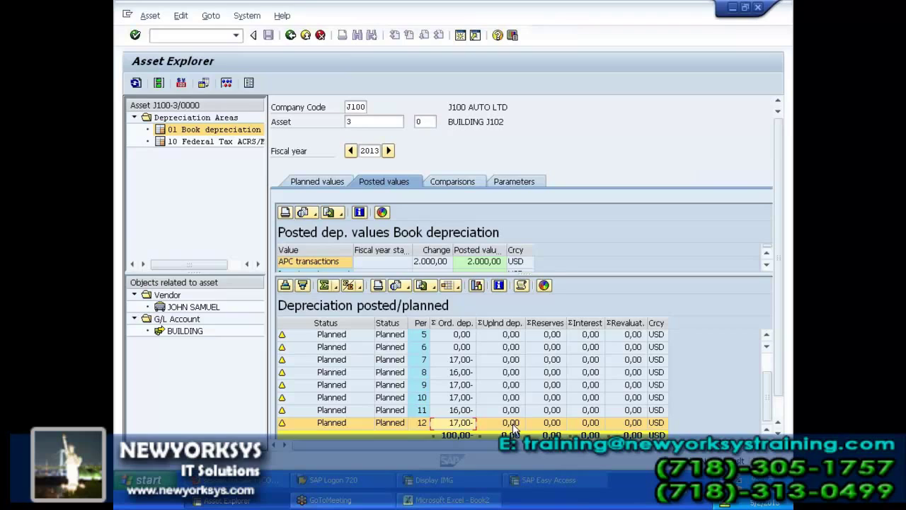
pyautogui.scroll(1, 514, 429)
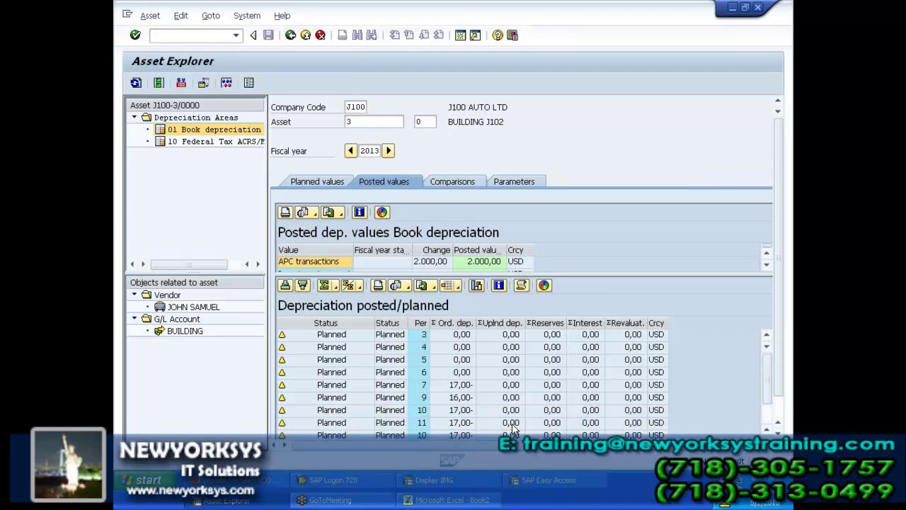
pyautogui.scroll(-1, 514, 429)
pyautogui.scroll(1, 514, 429)
pyautogui.click(457, 386)
pyautogui.scroll(-1, 465, 413)
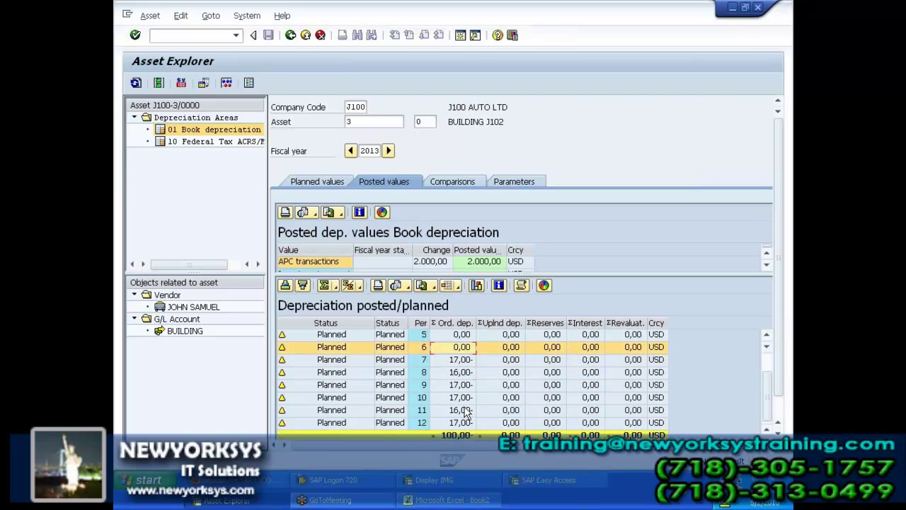
pyautogui.click(460, 387)
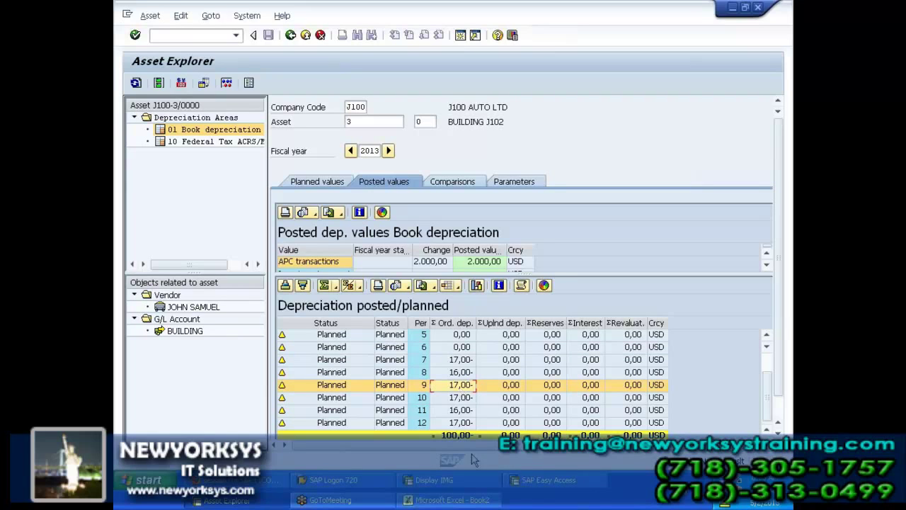
# Step: Start asset creation with /NAS01 and open the master data for a new asset of class J10B in company code J100
pyautogui.click(537, 482)
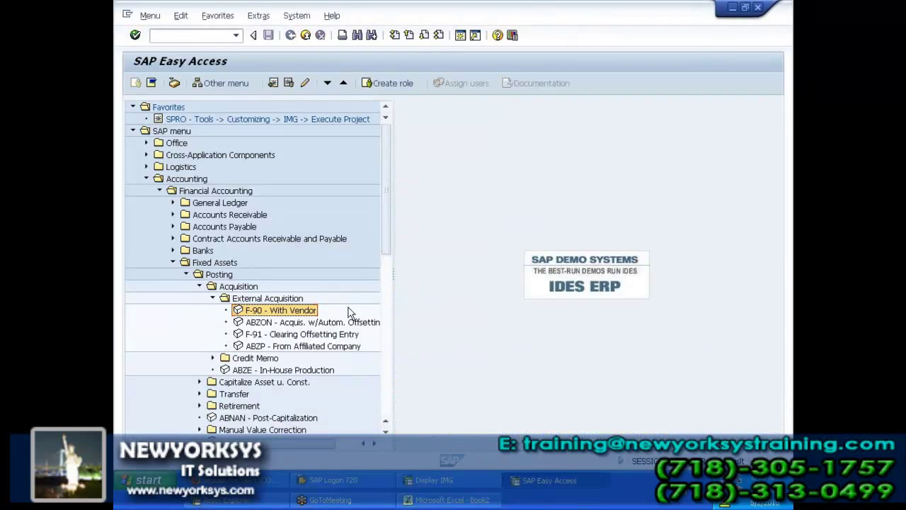
pyautogui.click(185, 39)
pyautogui.write('/N')
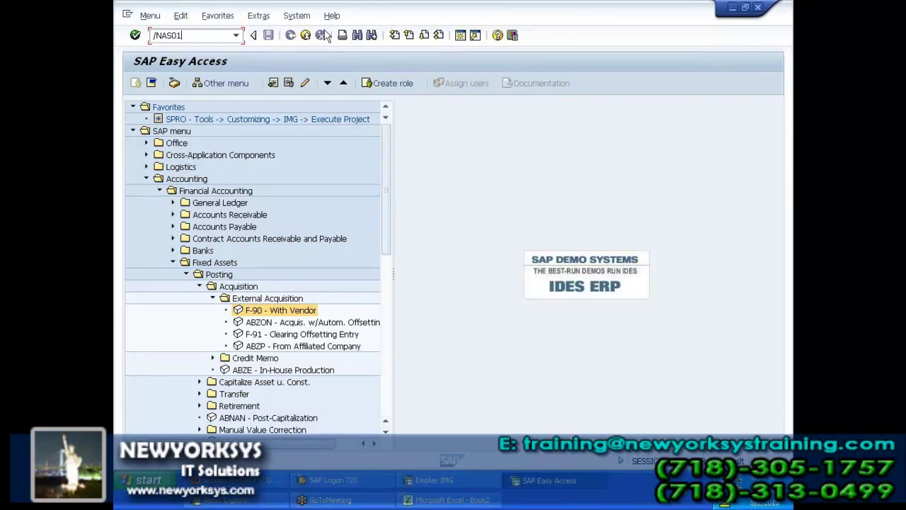
pyautogui.write('AS01')
pyautogui.press('Return')
pyautogui.press('Return')
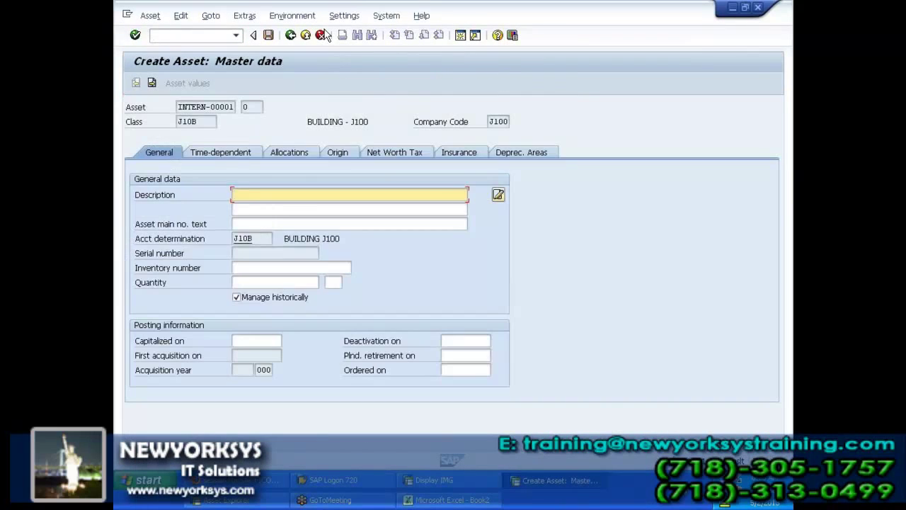
# Step: Describe the new asset as BUILDING J103, show its depreciation areas, and save the asset
pyautogui.write('BUILDING J103')
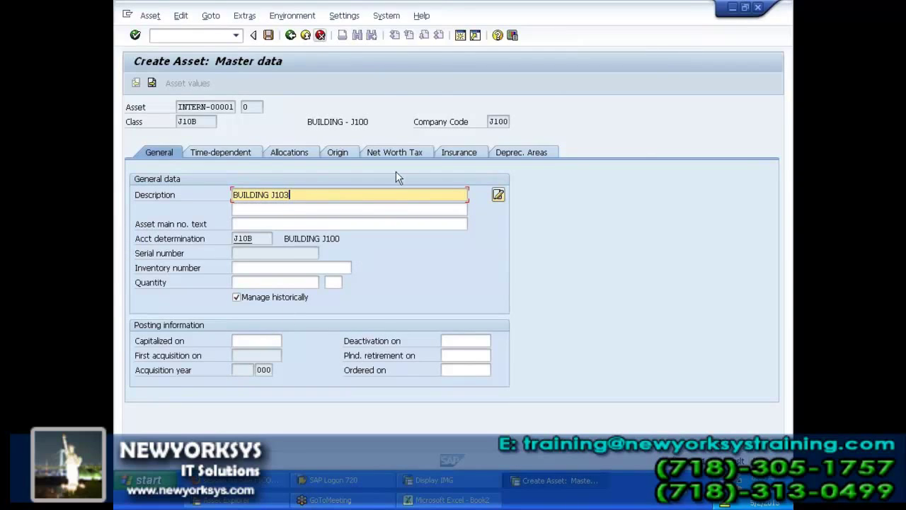
pyautogui.click(242, 154)
pyautogui.write('J')
pyautogui.click(243, 206)
pyautogui.click(544, 149)
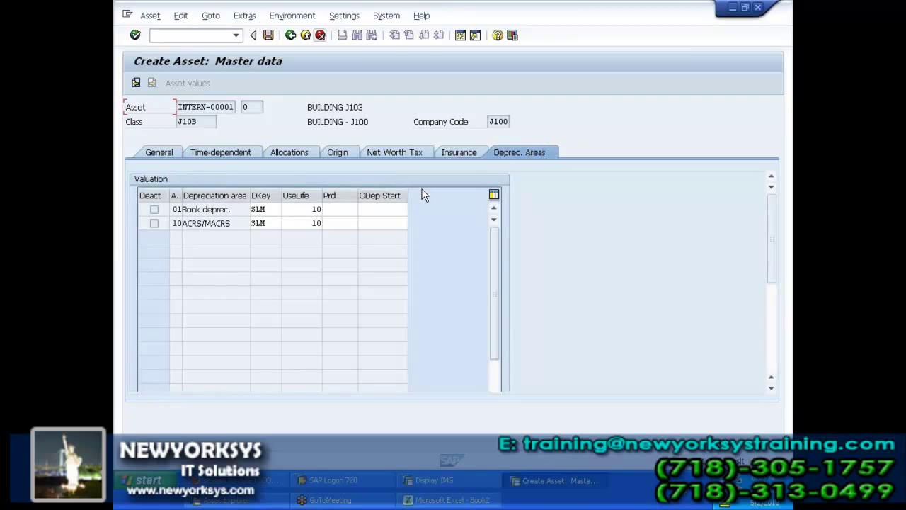
pyautogui.click(271, 40)
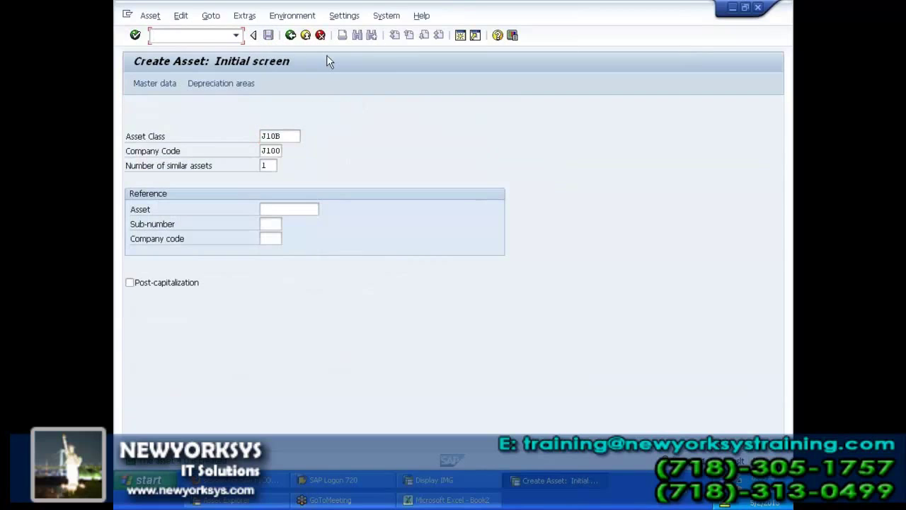
# Step: Start a vendor acquisition with F-90, setting document and posting dates to 01.07.2013 and choosing the vendor account for posting key 31
pyautogui.press('Return')
pyautogui.write('01072013')
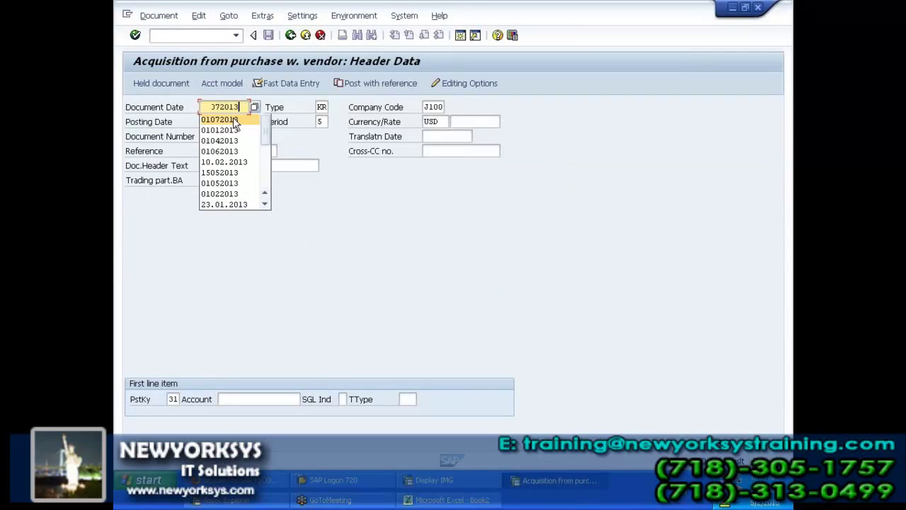
pyautogui.press('Tab')
pyautogui.press('Tab')
pyautogui.press('Tab')
pyautogui.press('BackSpace')
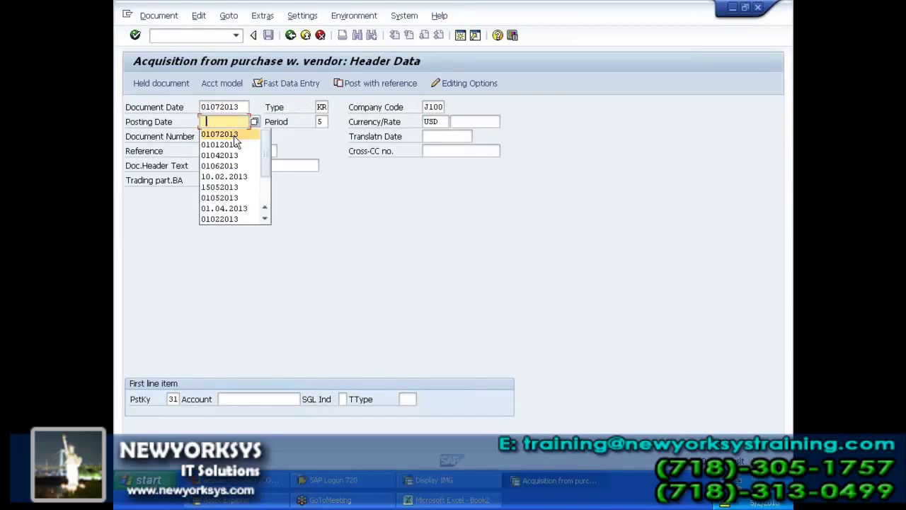
pyautogui.click(234, 134)
pyautogui.click(258, 399)
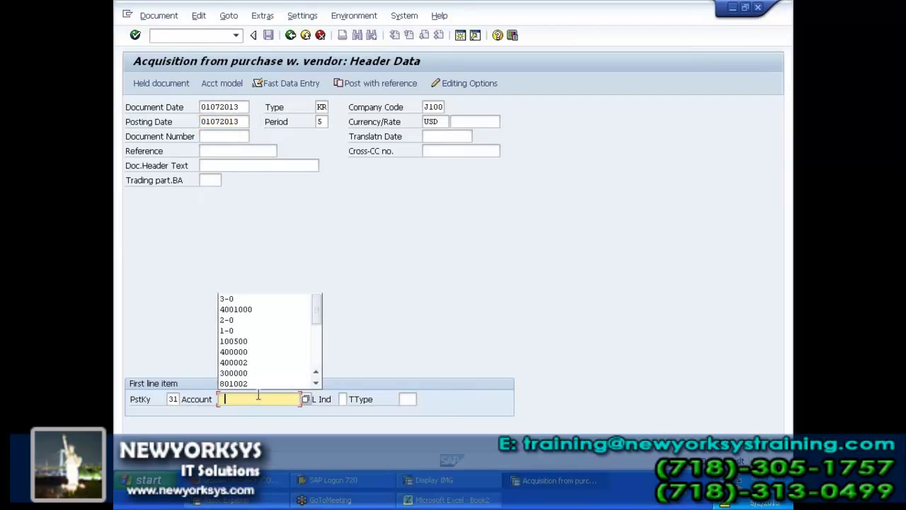
pyautogui.click(242, 309)
pyautogui.press('Return')
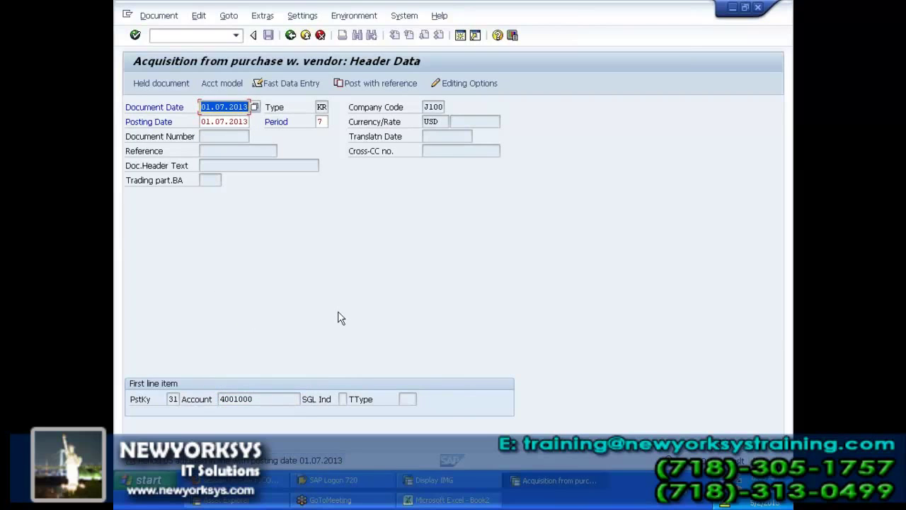
# Step: Accept the header, enter an amount of 2000 USD in the vendor item, and clear its payment terms
pyautogui.press('Return')
pyautogui.press('BackSpace')
pyautogui.click(228, 176)
pyautogui.press('Tab')
pyautogui.press('Tab')
pyautogui.press('Tab')
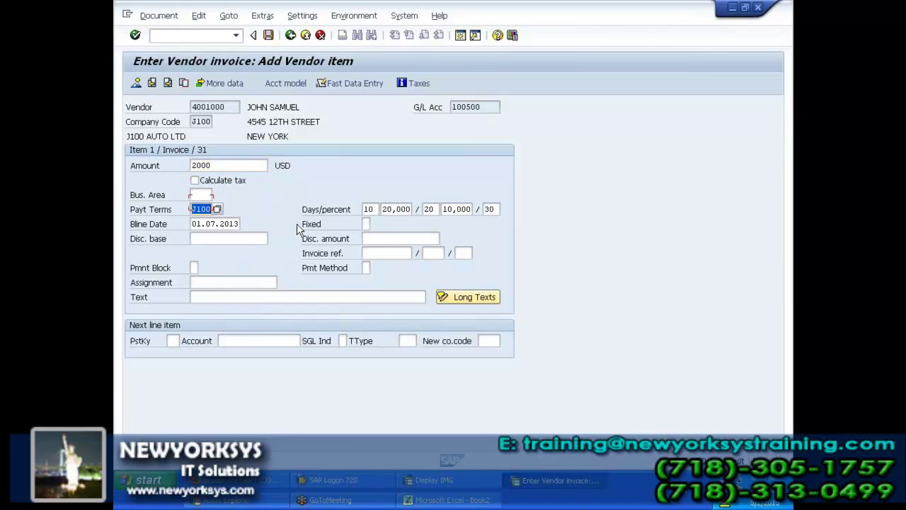
pyautogui.press('Delete')
# Step: Restart the vendor acquisition posting with /NF-90
pyautogui.click(195, 37)
pyautogui.write('/NF-90')
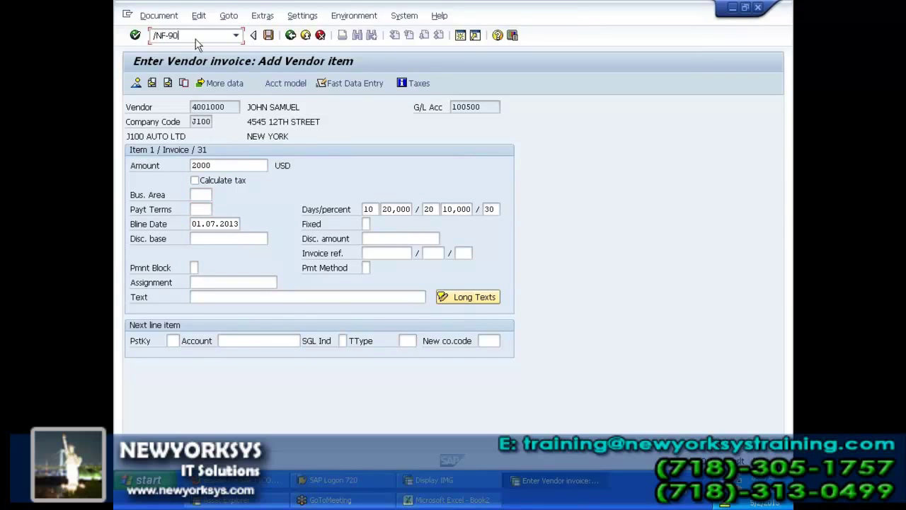
# Step: Open transaction F-90 and enter 01.09.2013 as document and posting date, with the vendor's account for the first line item
pyautogui.press('Return')
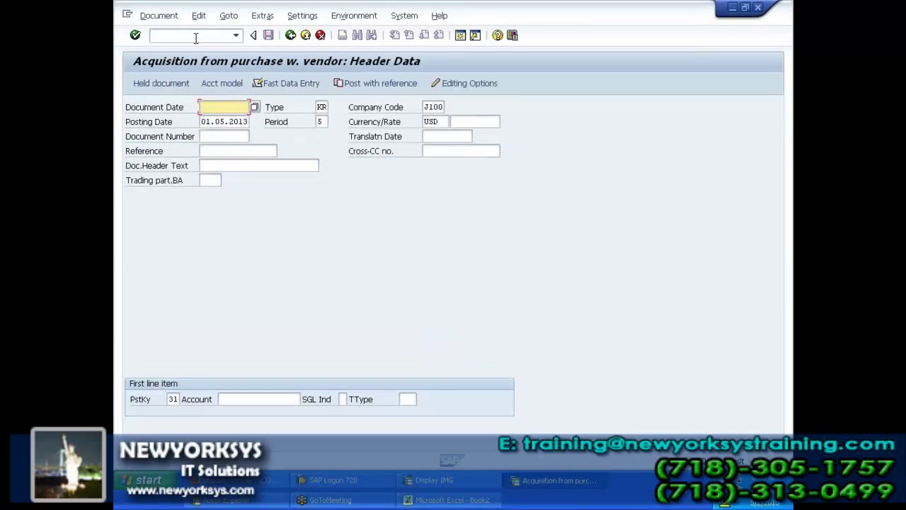
pyautogui.write('010920')
pyautogui.press('Tab')
pyautogui.write('01092013')
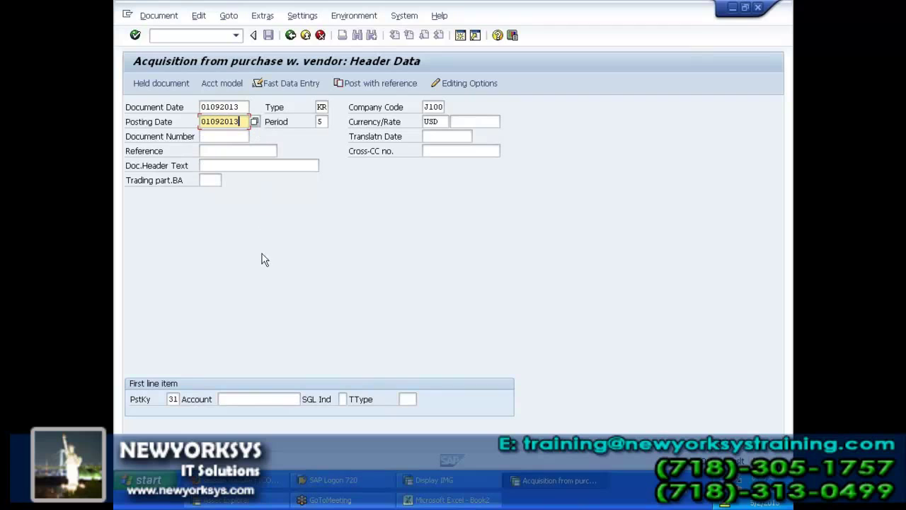
pyautogui.click(255, 396)
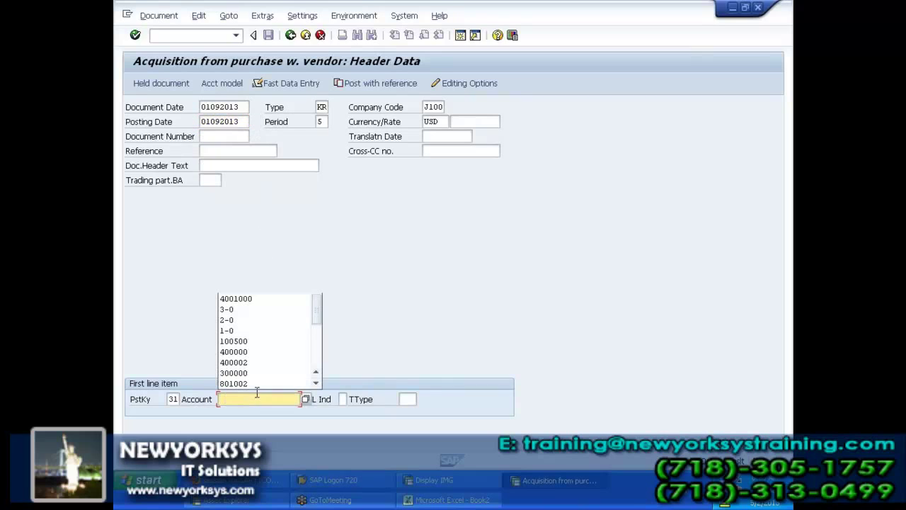
pyautogui.click(256, 299)
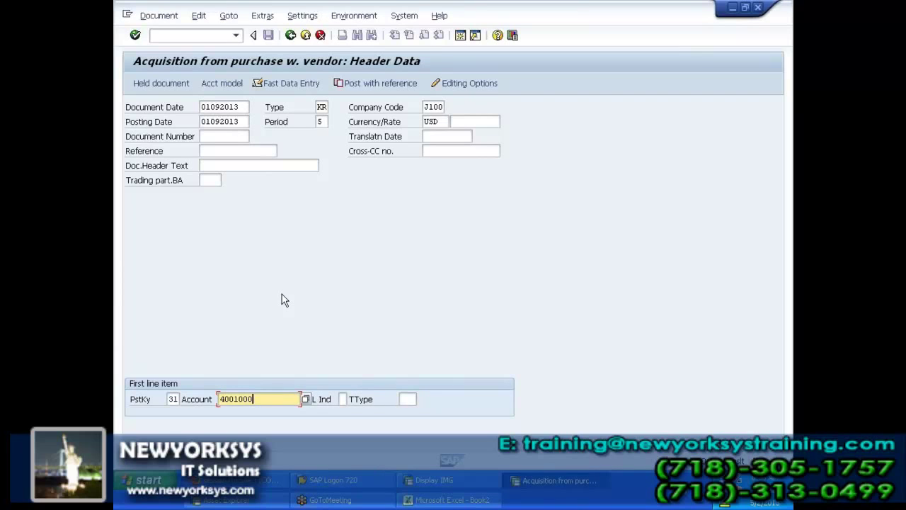
pyautogui.press('Return')
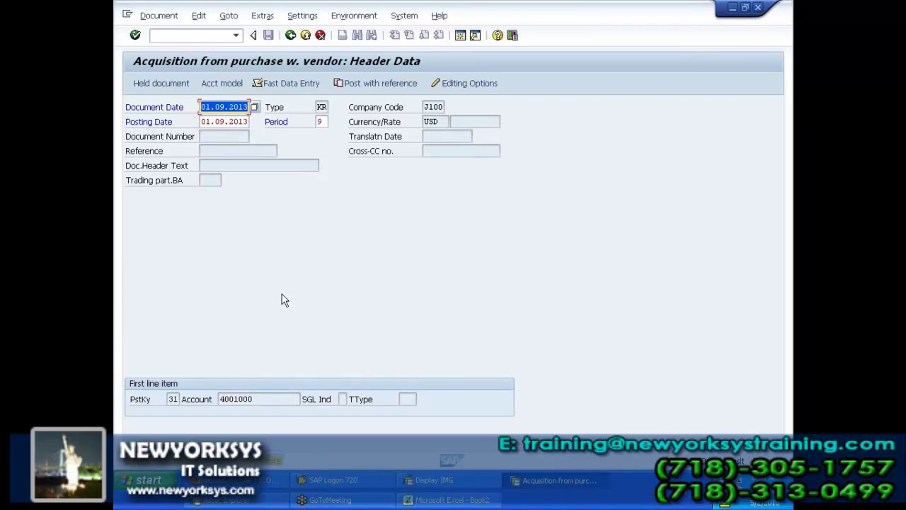
pyautogui.press('Return')
# Step: Set the vendor item's amount to 2000 USD and leave its payment terms empty
pyautogui.press('BackSpace')
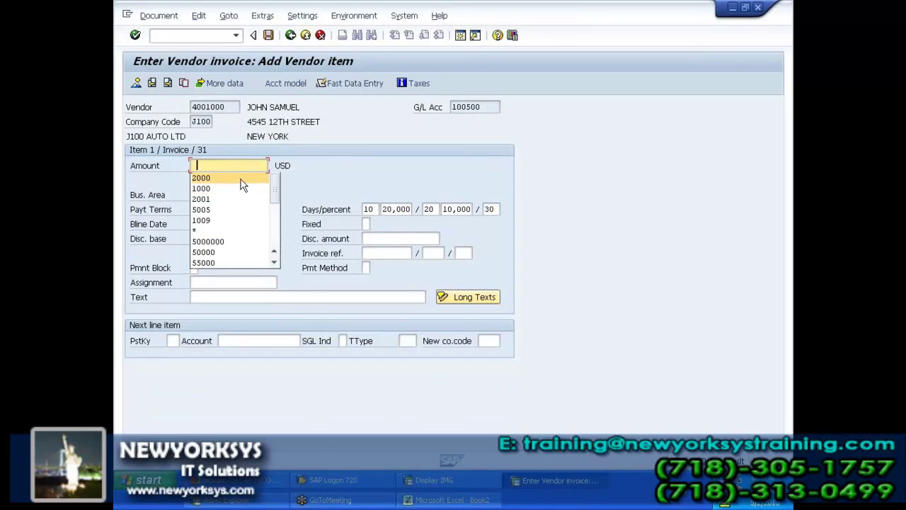
pyautogui.click(241, 178)
pyautogui.press('Tab')
pyautogui.press('Tab')
pyautogui.press('Tab')
pyautogui.press('BackSpace')
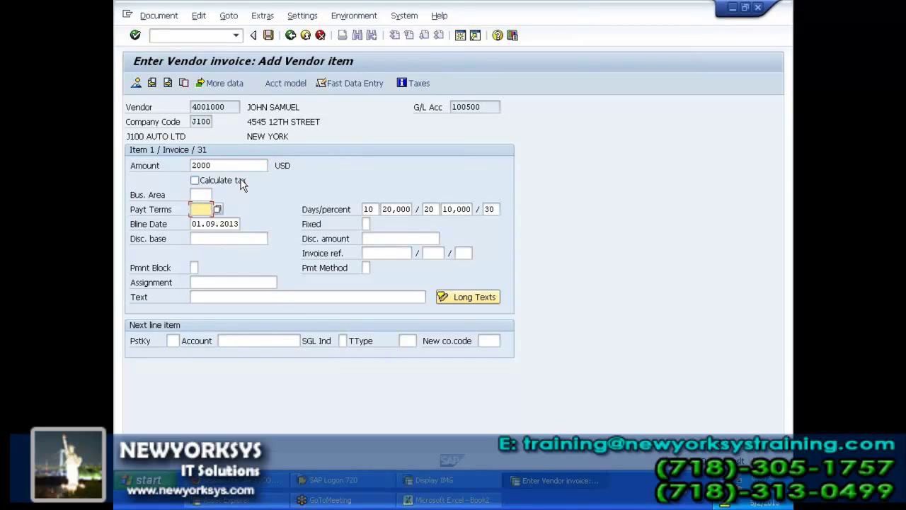
# Step: Add an asset line item with posting key 70, asset 4-0 (BUILDING J103), transaction type 100 and amount 2000 USD
pyautogui.click(174, 340)
pyautogui.write('70')
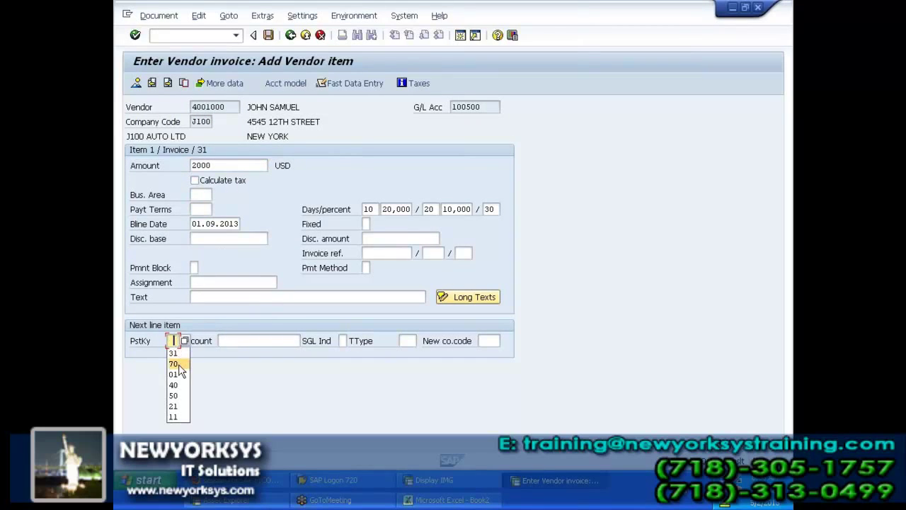
pyautogui.click(237, 340)
pyautogui.click(303, 341)
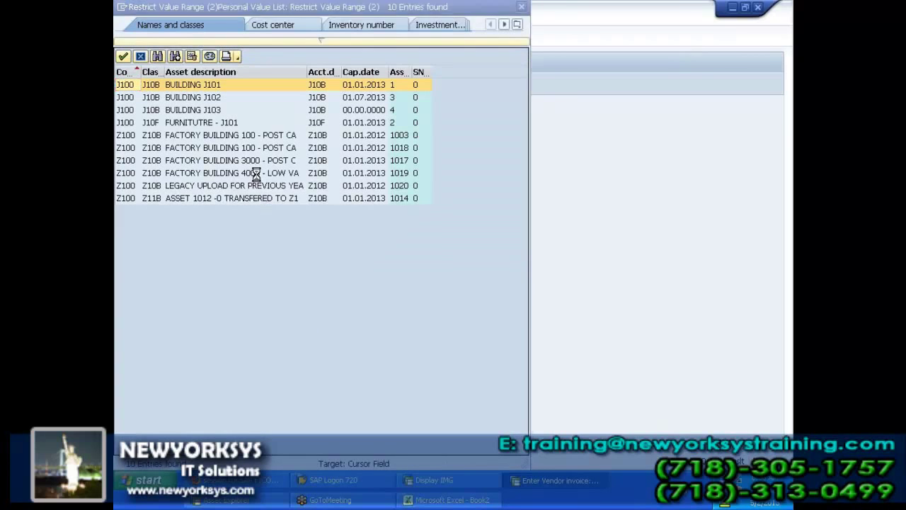
pyautogui.doubleClick(225, 112)
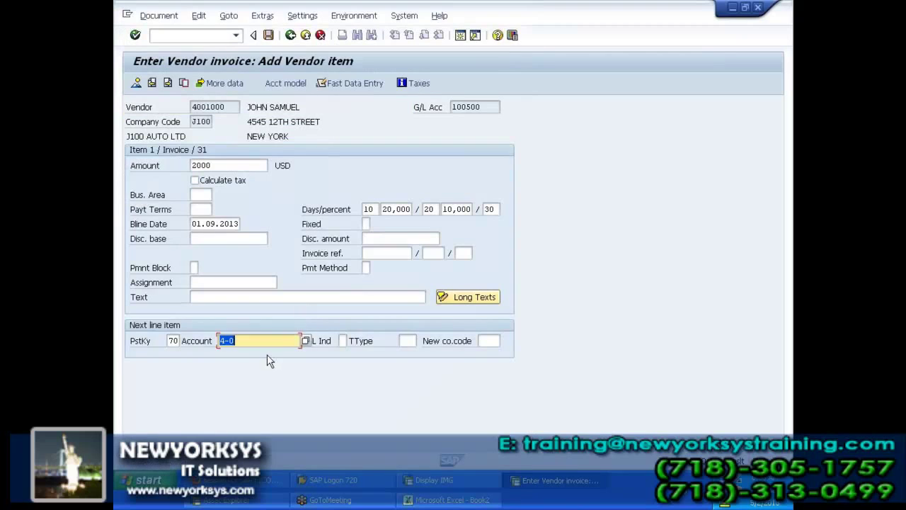
pyautogui.press('Return')
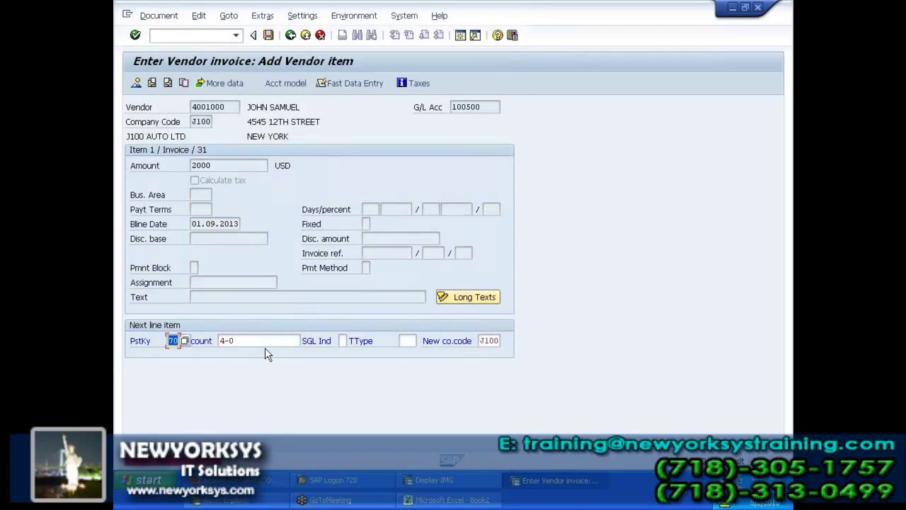
pyautogui.click(407, 342)
pyautogui.write('100')
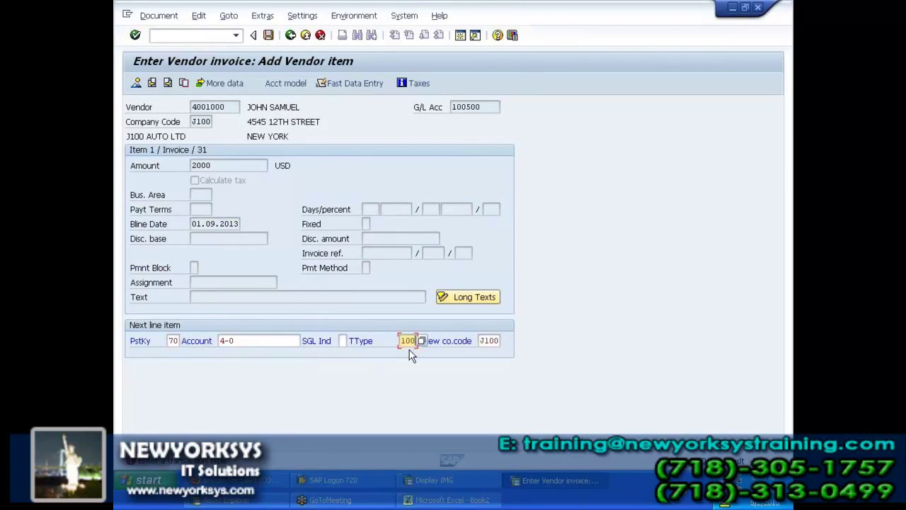
pyautogui.press('Return')
pyautogui.write('2000')
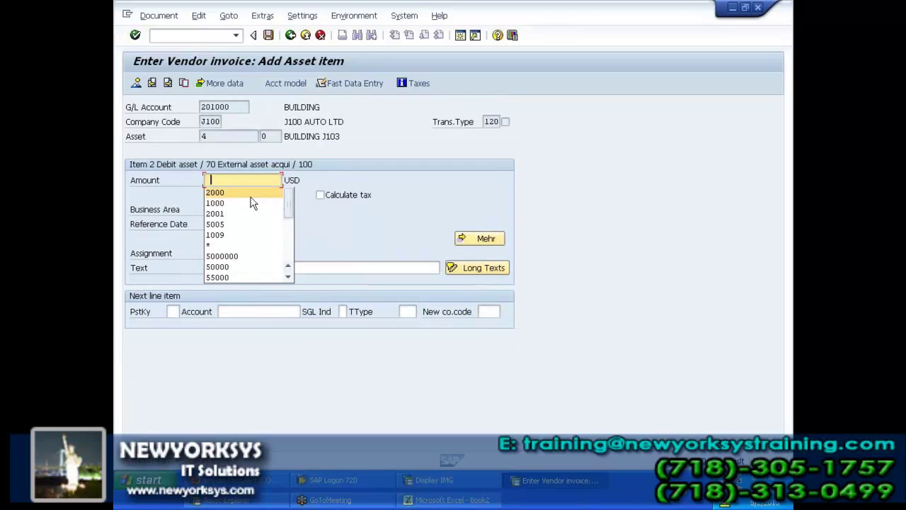
pyautogui.press('Return')
# Step: Simulate the vendor invoice and post it
pyautogui.click(159, 15)
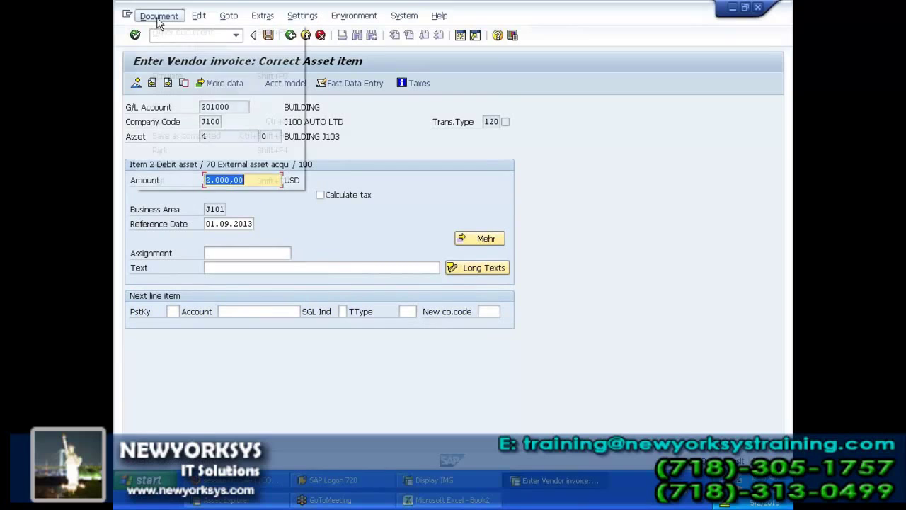
pyautogui.click(164, 74)
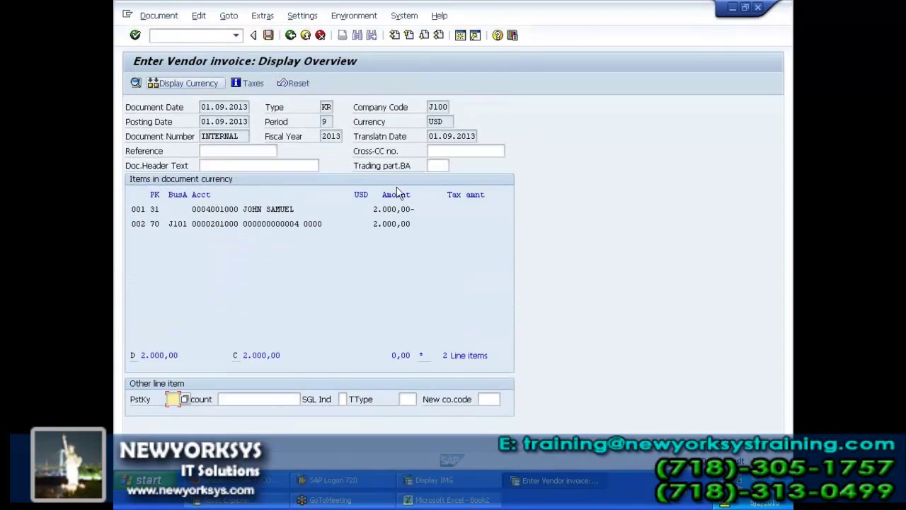
pyautogui.click(269, 35)
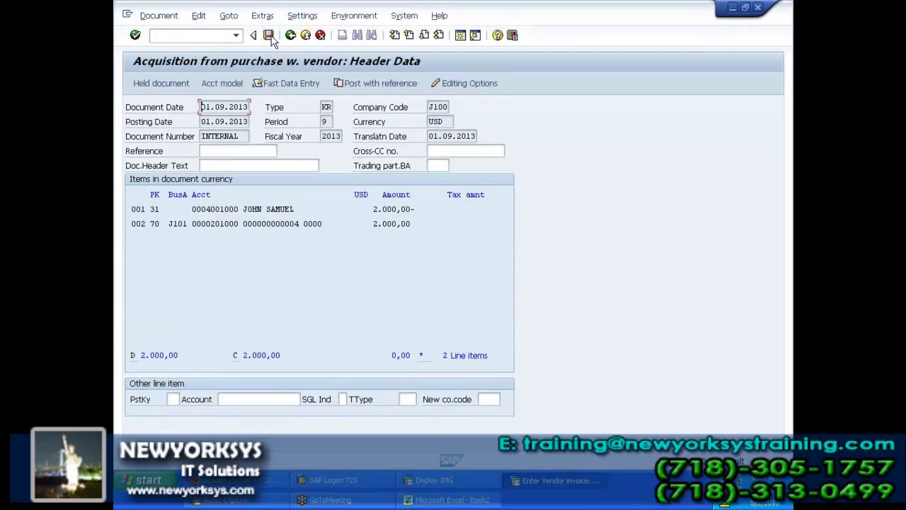
# Step: Open the master data of asset 4 with transaction AS02 and check its capitalization date
pyautogui.hotkey('ctrl', '/')
pyautogui.write('/NAS02')
pyautogui.press('Return')
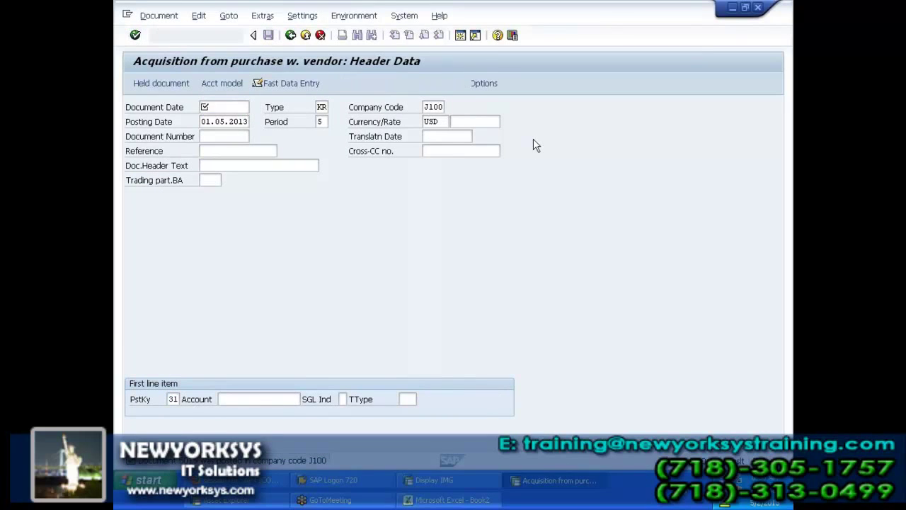
pyautogui.press('Return')
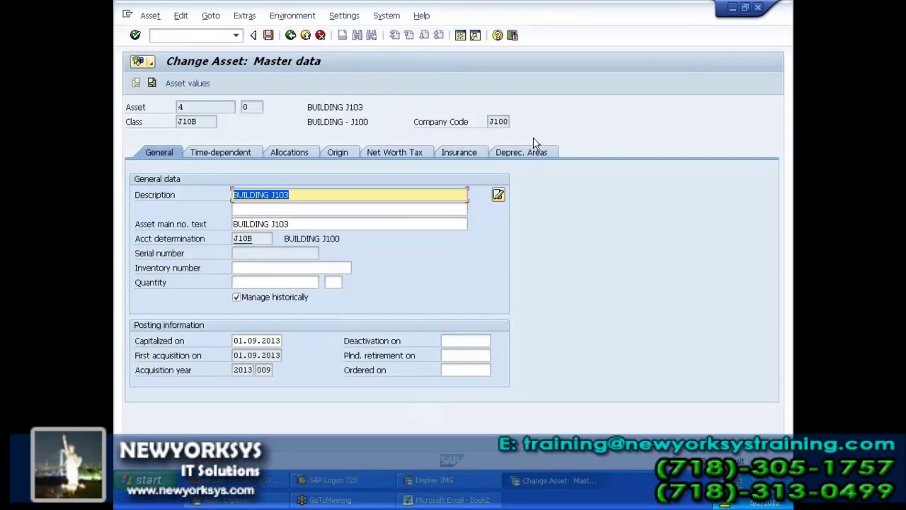
pyautogui.moveTo(236, 340); pyautogui.dragTo(282, 340)
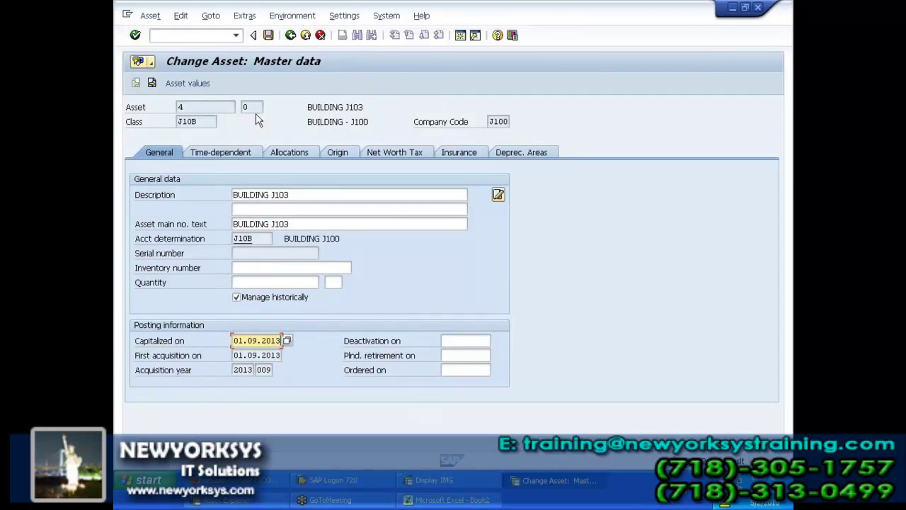
# Step: Open the asset's values, show the posted values for book depreciation and enlarge the list of depreciation periods
pyautogui.click(169, 85)
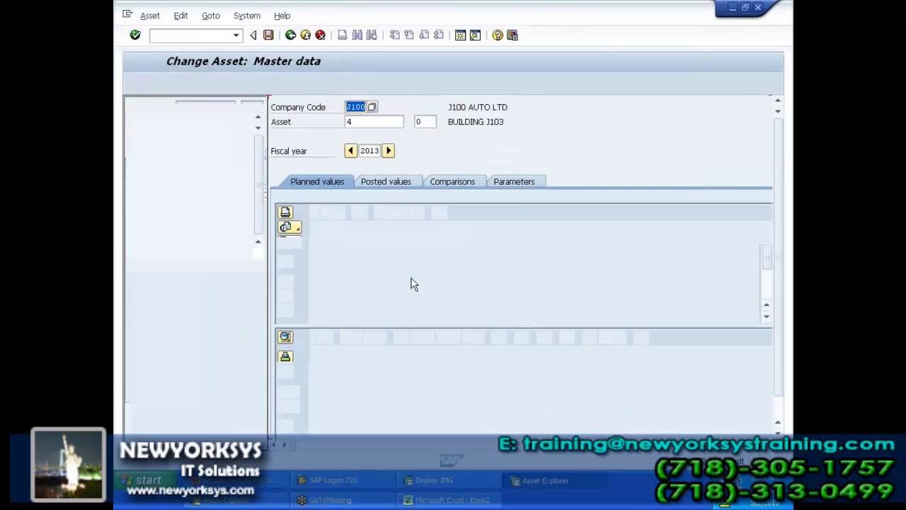
pyautogui.click(395, 179)
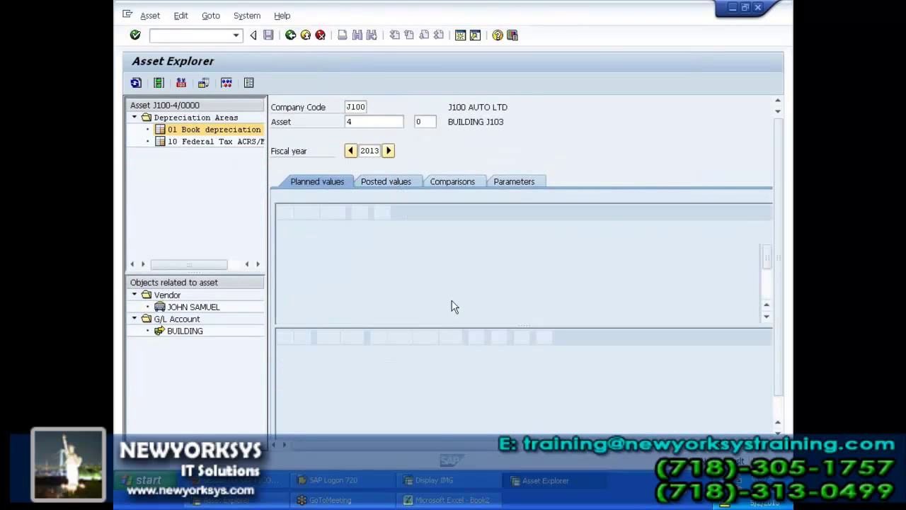
pyautogui.moveTo(456, 323); pyautogui.dragTo(456, 260)
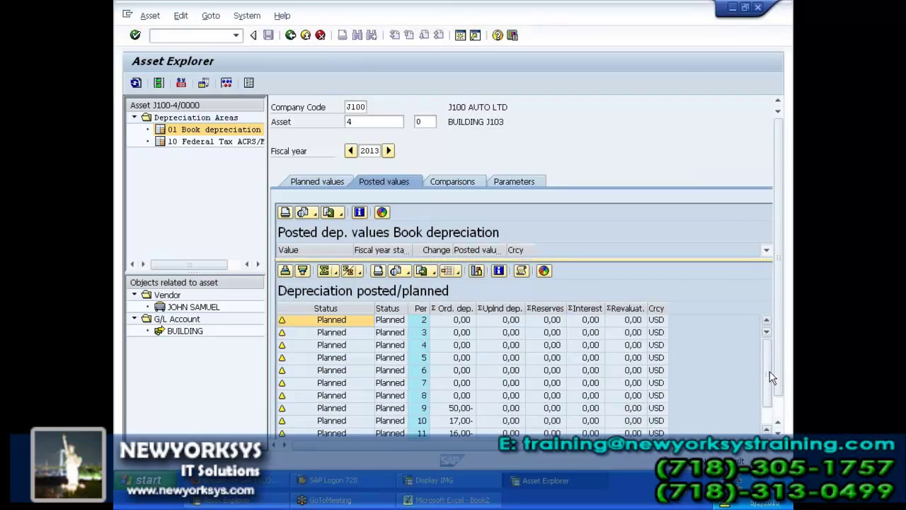
pyautogui.click(771, 416)
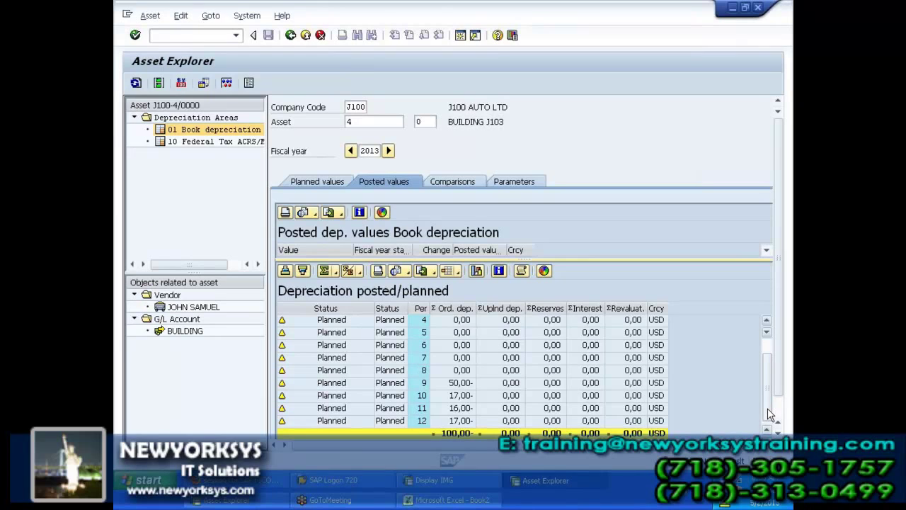
# Step: Examine the planned ordinary depreciation of BUILDING J103 for periods 9 to 12 against the earlier periods
pyautogui.click(466, 386)
pyautogui.click(465, 396)
pyautogui.click(465, 409)
pyautogui.click(465, 421)
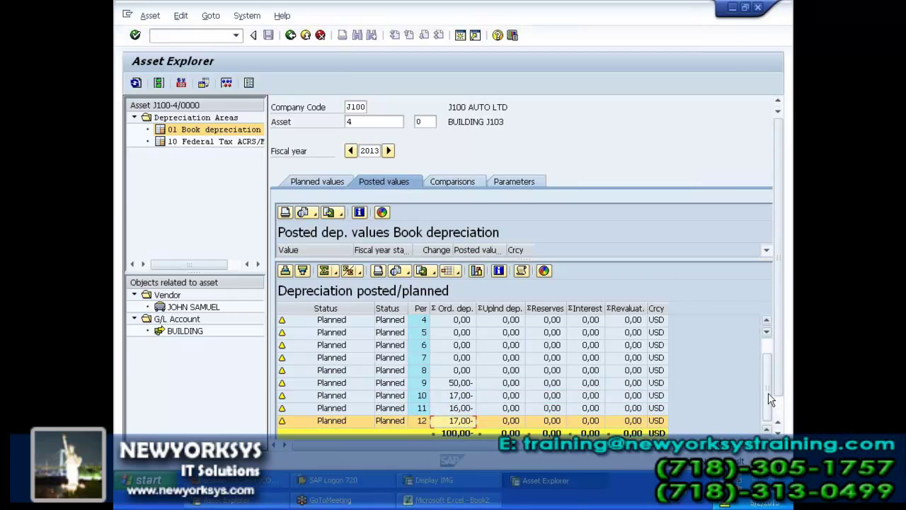
pyautogui.moveTo(768, 394); pyautogui.dragTo(768, 367)
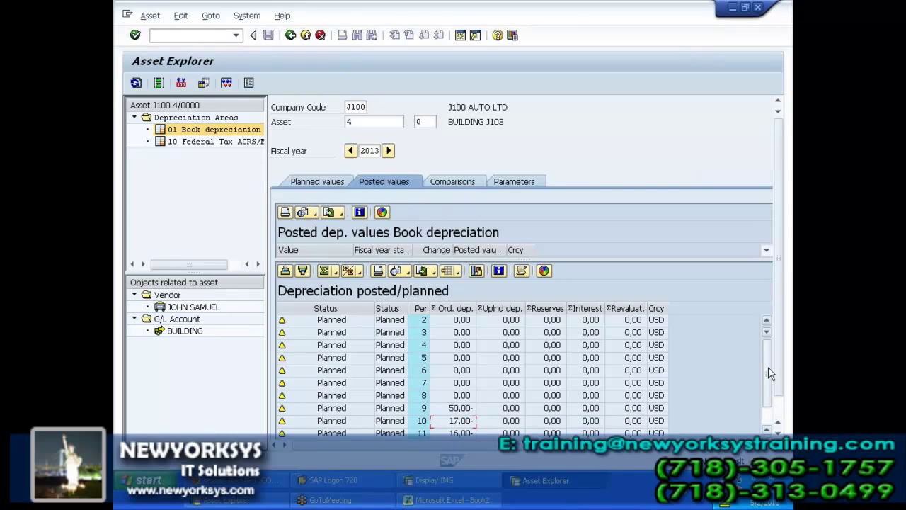
pyautogui.moveTo(768, 367); pyautogui.dragTo(769, 400)
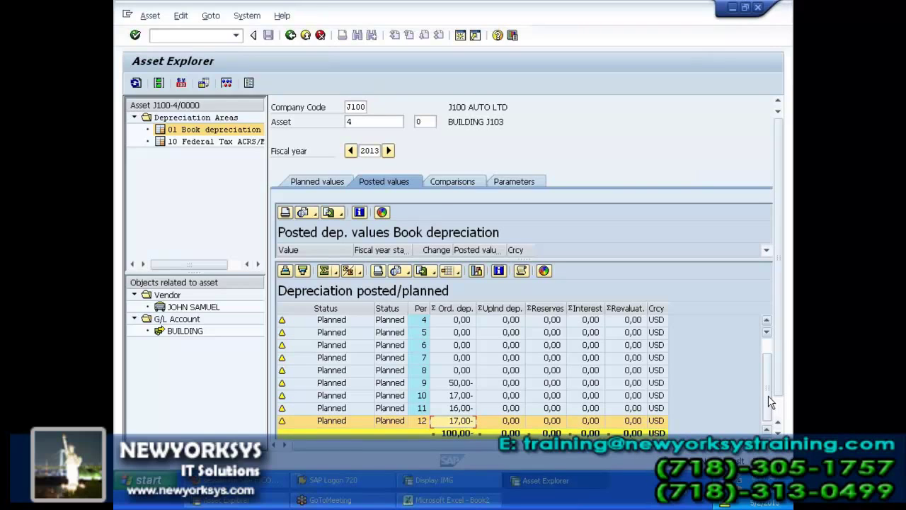
# Step: Display asset 3 (BUILDING J102) and examine its planned depreciation through period 12
pyautogui.click(352, 122)
pyautogui.press('BackSpace')
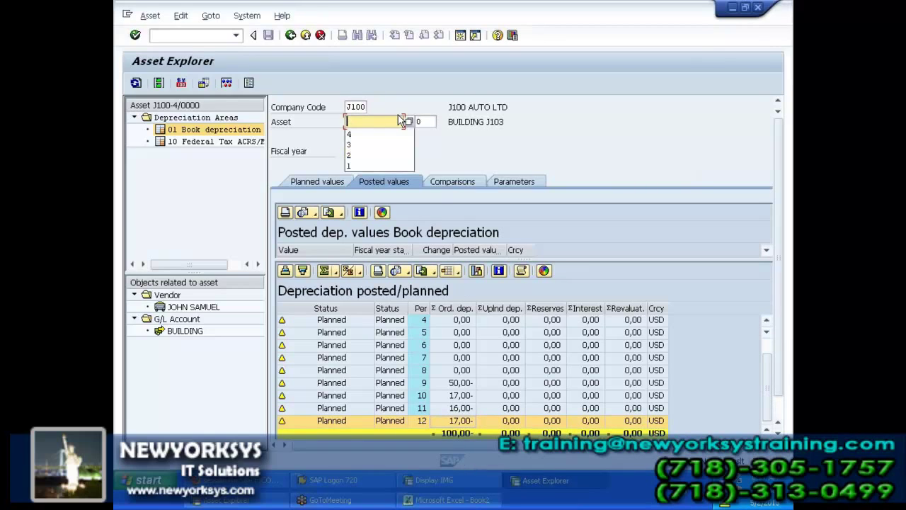
pyautogui.write('3')
pyautogui.press('Return')
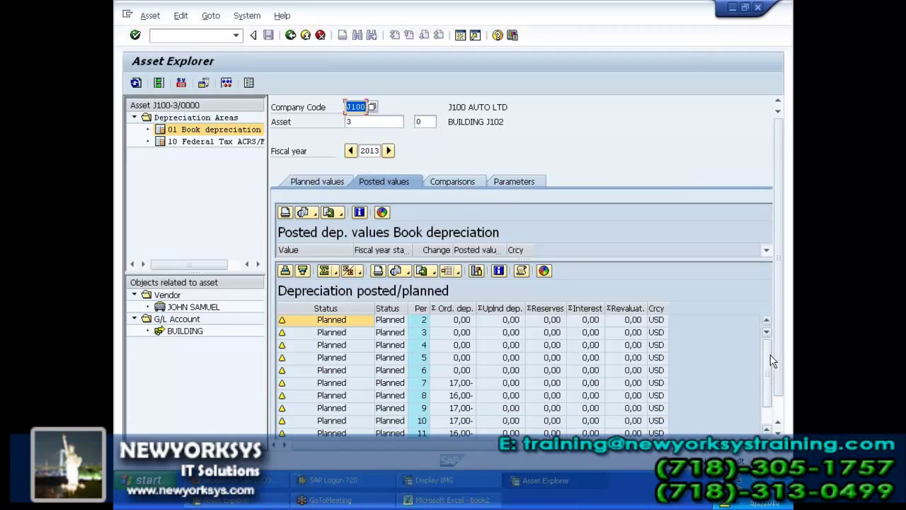
pyautogui.moveTo(771, 361); pyautogui.dragTo(770, 387)
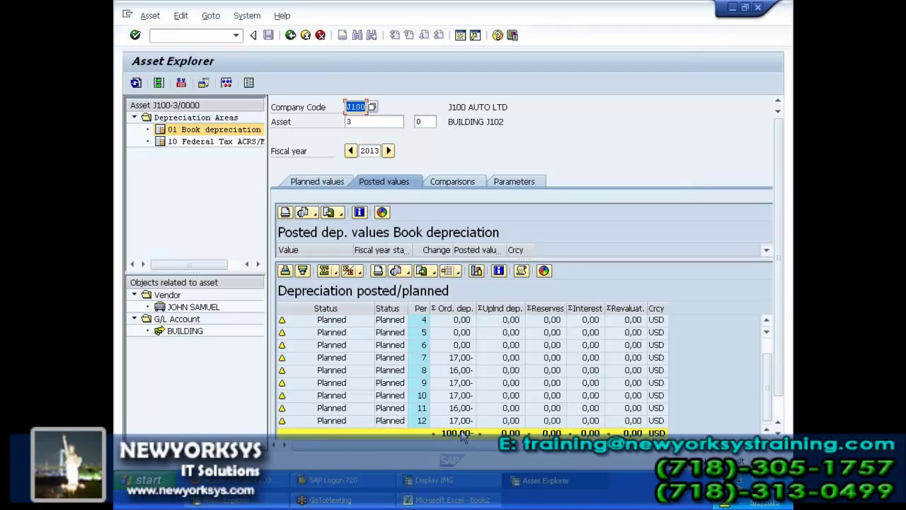
# Step: Return to asset 4 (BUILDING J103) and review its planned depreciation by period again
pyautogui.click(354, 121)
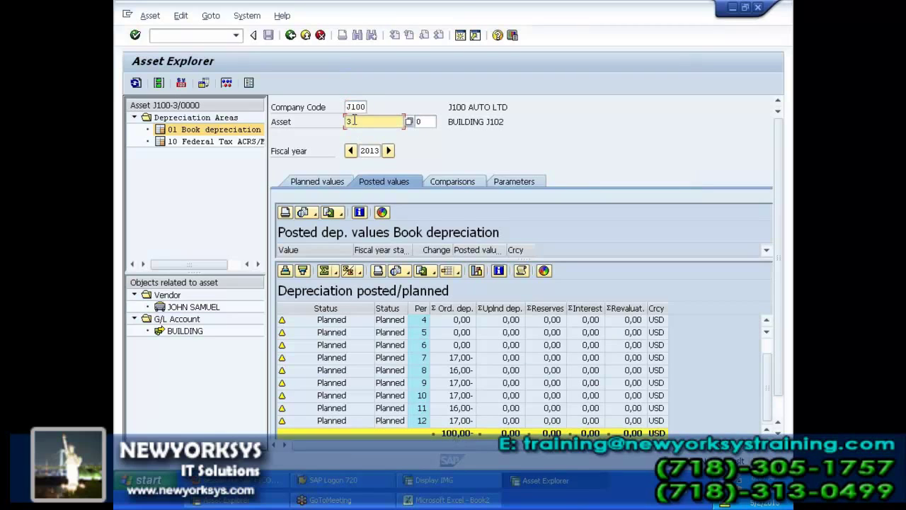
pyautogui.write('4')
pyautogui.press('Return')
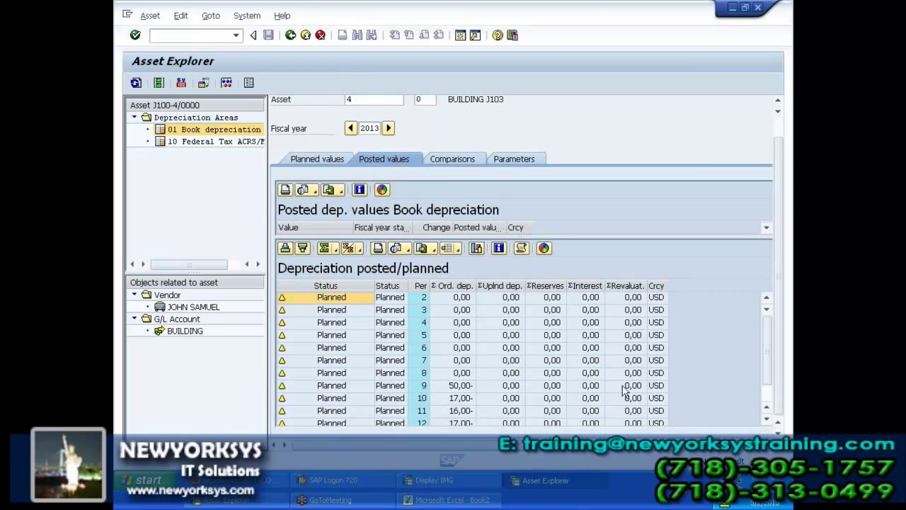
pyautogui.scroll(-2, 773, 390)
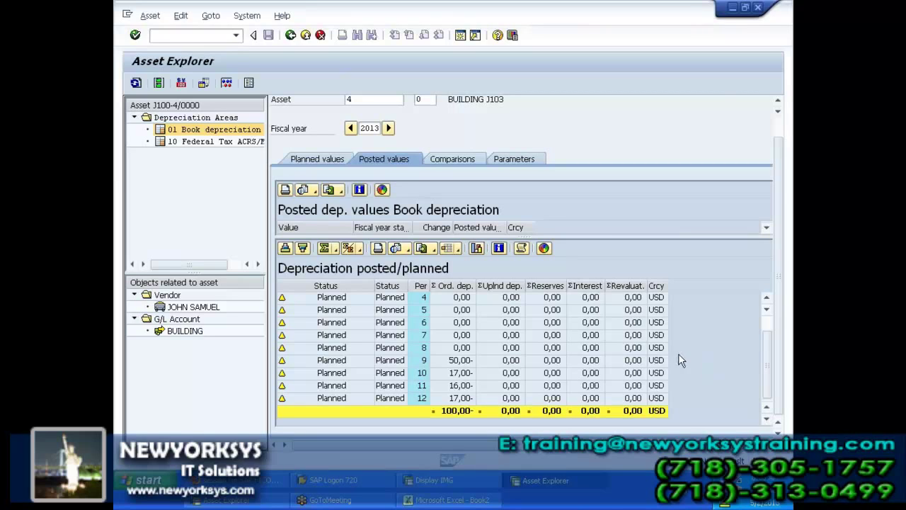
pyautogui.click(452, 314)
pyautogui.scroll(2, 453, 319)
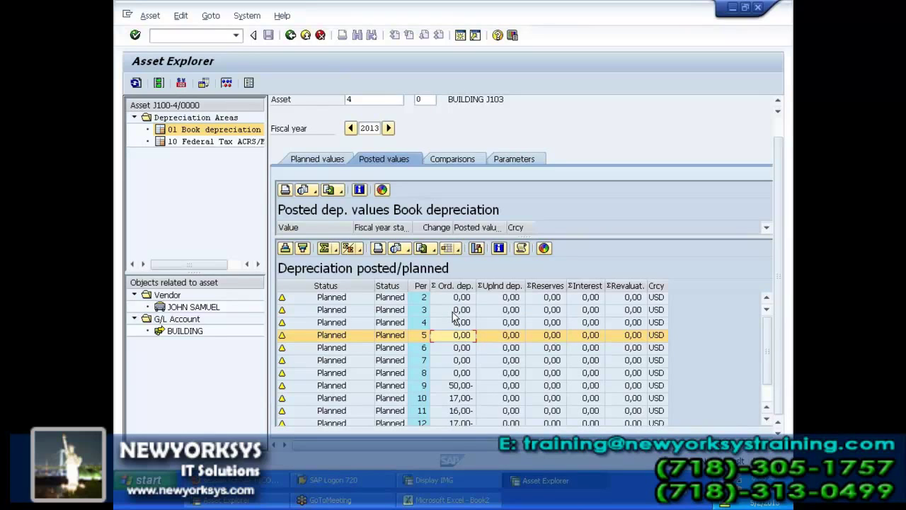
# Step: Open the asset creation screen with transaction AS01
pyautogui.click(206, 35)
pyautogui.write('/NAS01')
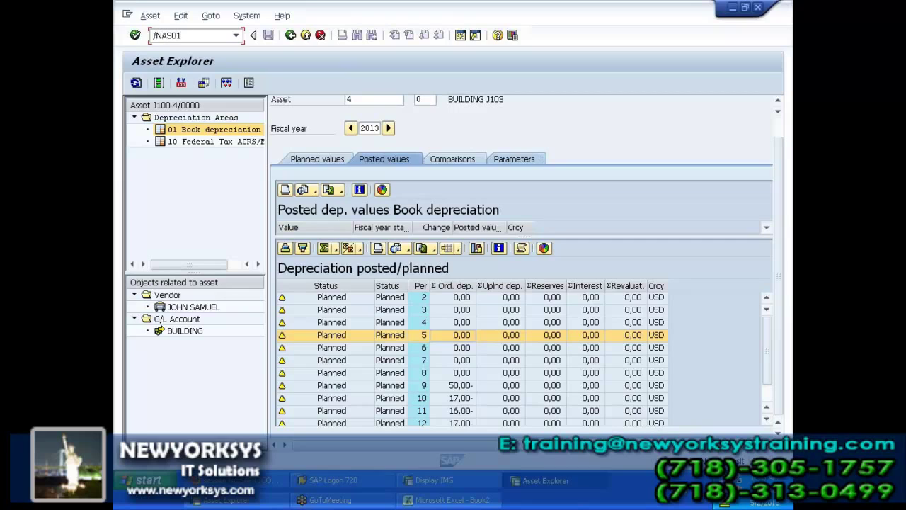
pyautogui.press('Return')
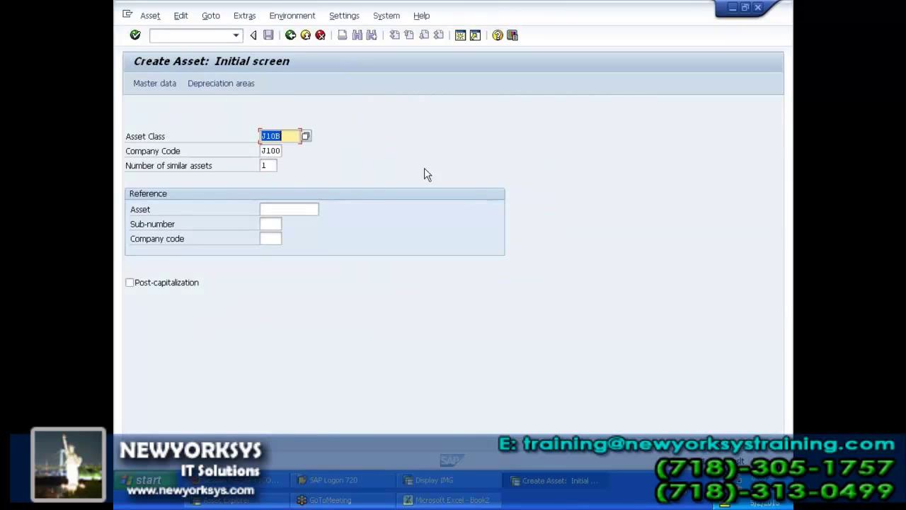
# Step: Start an asset in class J10B for company code J100, described as BUILDING J104 and capitalized on 01.05.2013
pyautogui.click(290, 139)
pyautogui.press('Return')
pyautogui.click(296, 196)
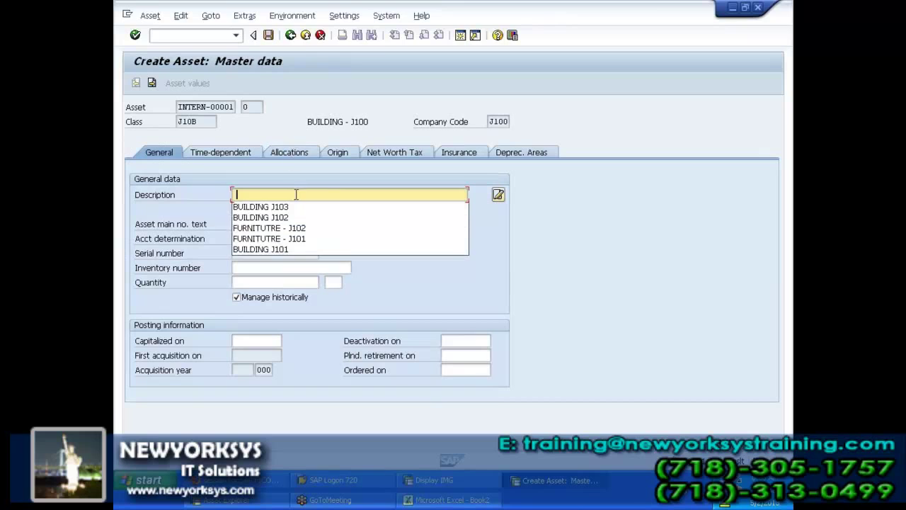
pyautogui.click(296, 207)
pyautogui.press('BackSpace')
pyautogui.write('4')
pyautogui.click(267, 341)
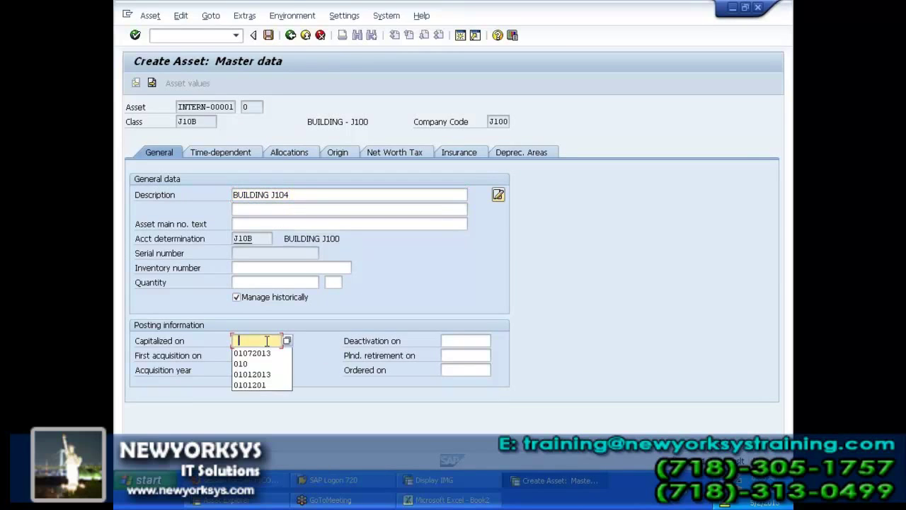
pyautogui.write('01052013')
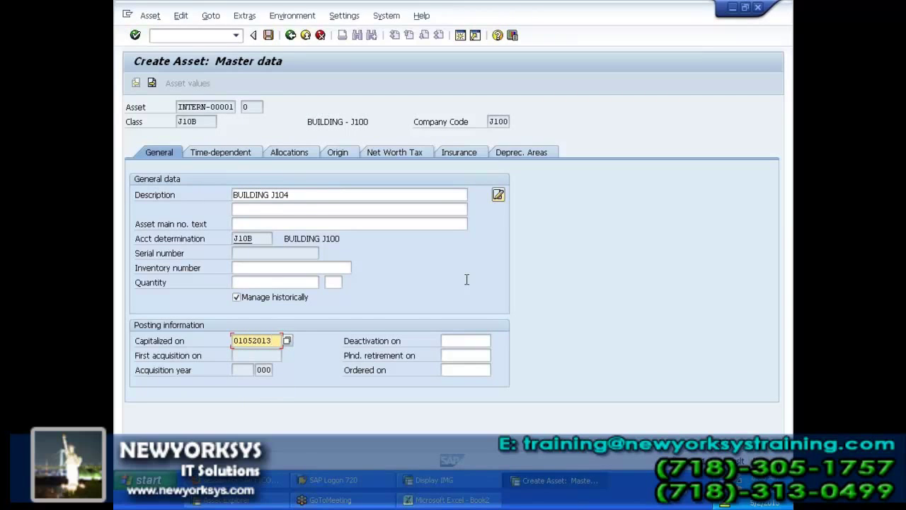
# Step: Assign business area J101 to BUILDING J104, then save the asset from its depreciation areas view
pyautogui.click(209, 153)
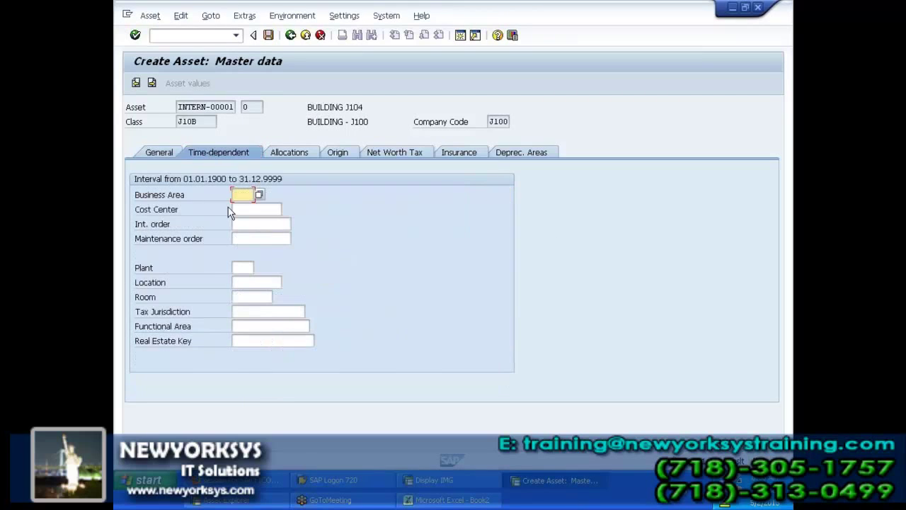
pyautogui.write('J101')
pyautogui.click(519, 151)
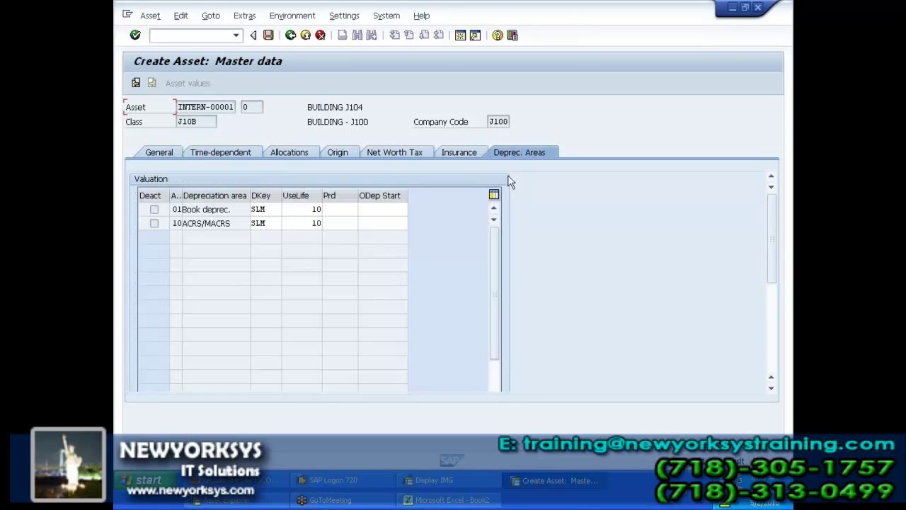
pyautogui.click(268, 34)
# Step: Open the acquisition from purchase with vendor using transaction F-90
pyautogui.click(198, 37)
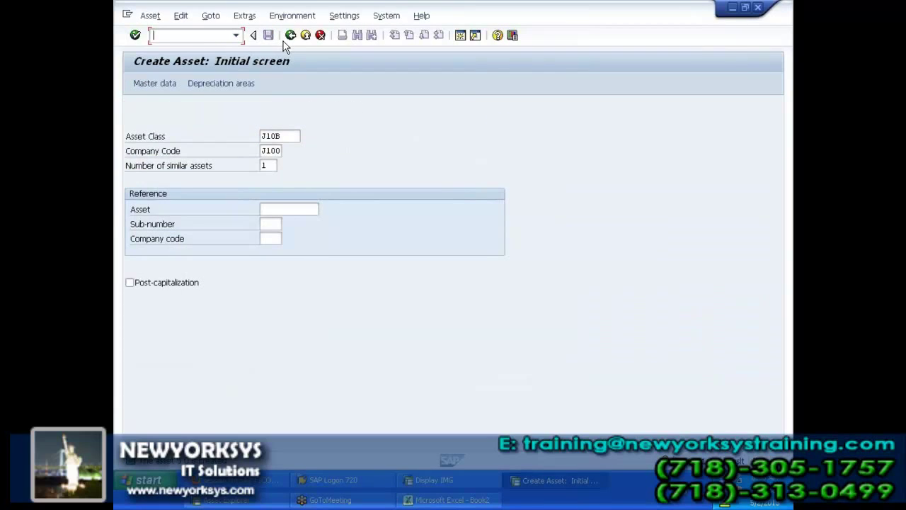
pyautogui.write('/NF')
pyautogui.write('-90')
pyautogui.press('Return')
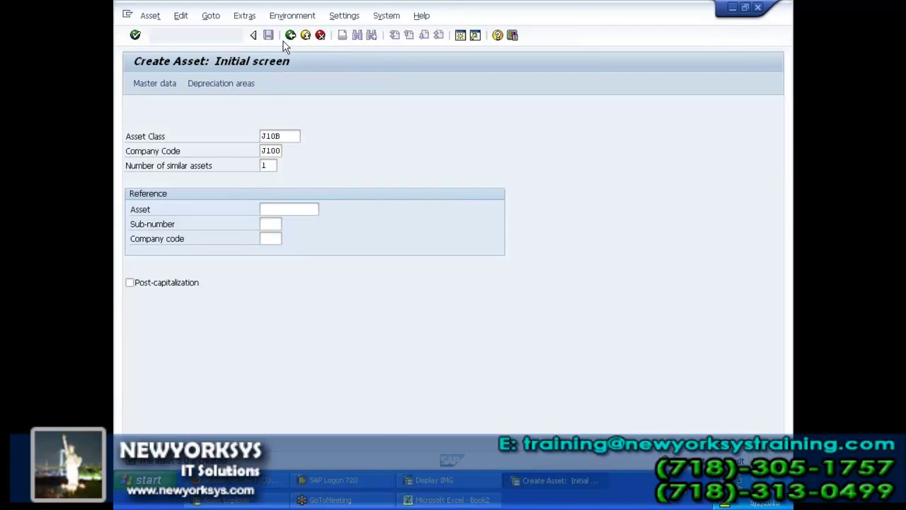
pyautogui.write('F-90')
pyautogui.press('Return')
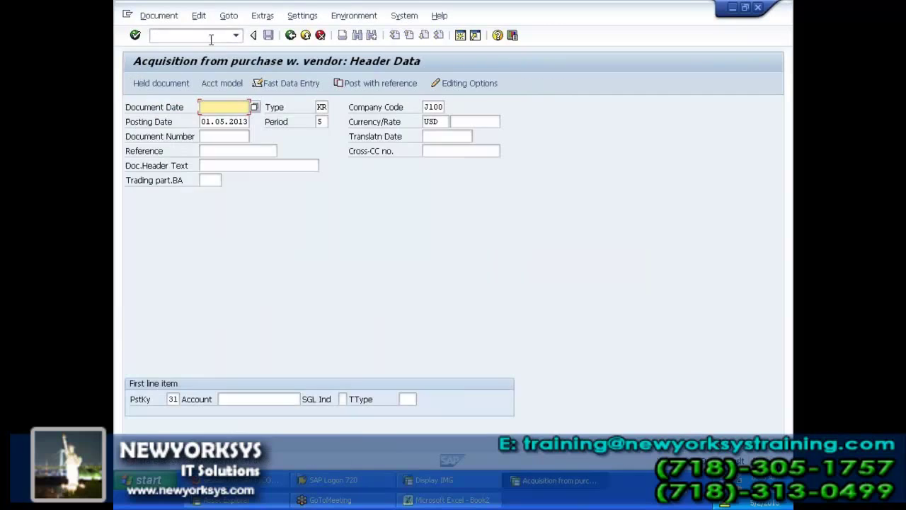
# Step: Enter document date 01.05.2013 and the vendor account for the first line item with posting key 31
pyautogui.click(226, 106)
pyautogui.press('Escape')
pyautogui.write('01052013')
pyautogui.click(262, 398)
pyautogui.click(259, 316)
pyautogui.press('Return')
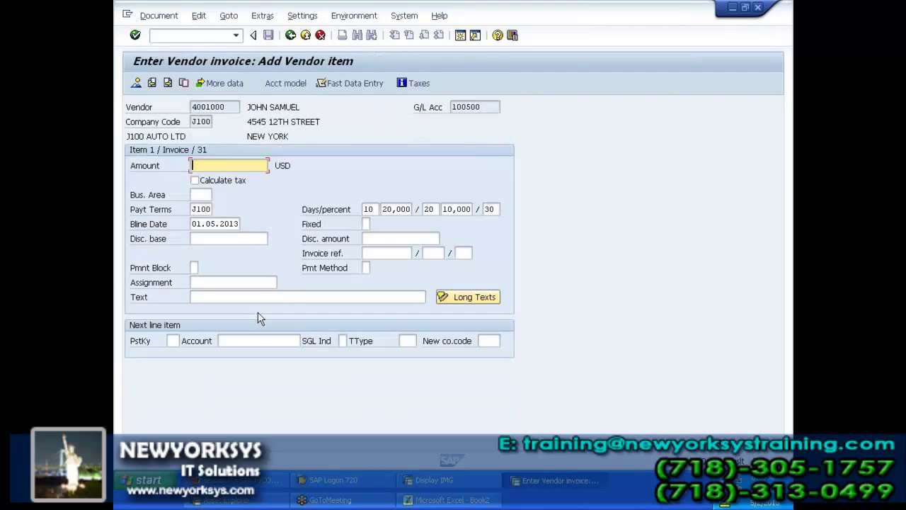
# Step: Set the vendor item's amount to 1000 USD and clear its payment terms
pyautogui.click(212, 166)
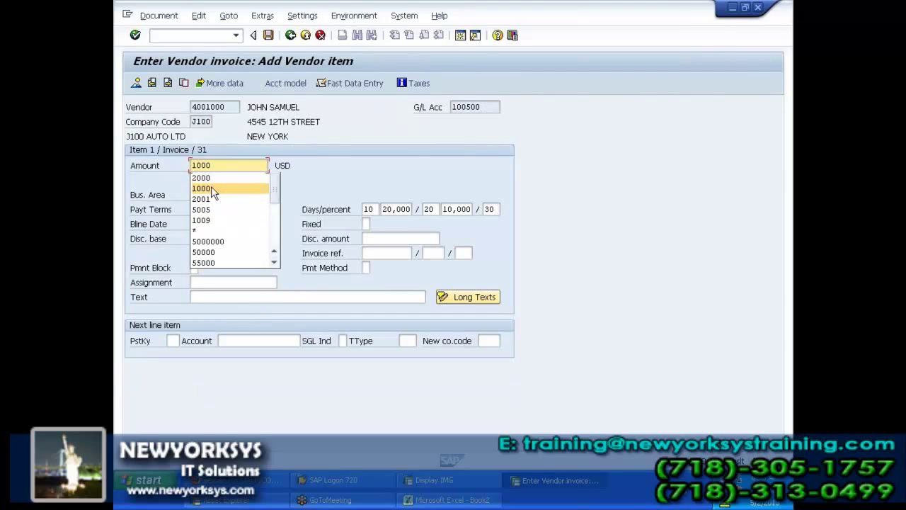
pyautogui.click(210, 188)
pyautogui.press('Tab')
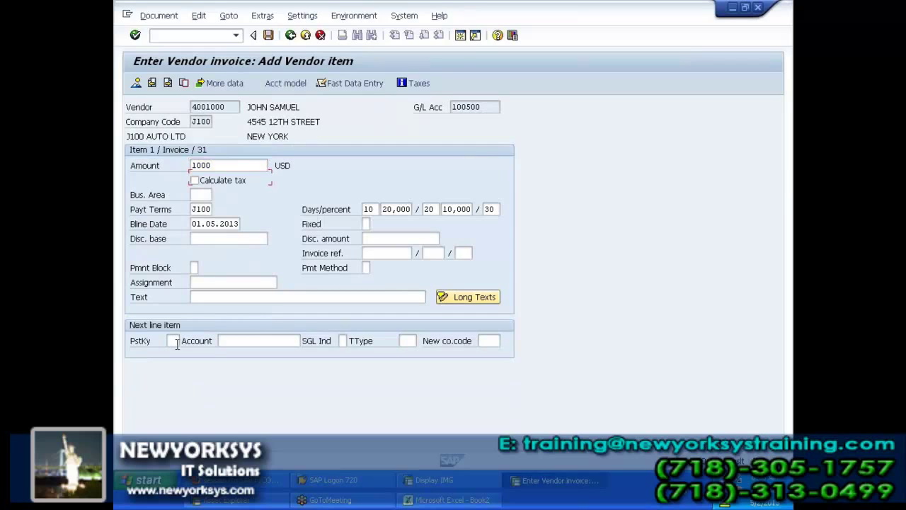
pyautogui.press('Tab')
pyautogui.press('Tab')
pyautogui.press('Delete')
pyautogui.press('Tab')
# Step: Add the next line item with posting key 70, asset 5-0 (BUILDING J104) and transaction type 100
pyautogui.click(173, 341)
pyautogui.click(177, 352)
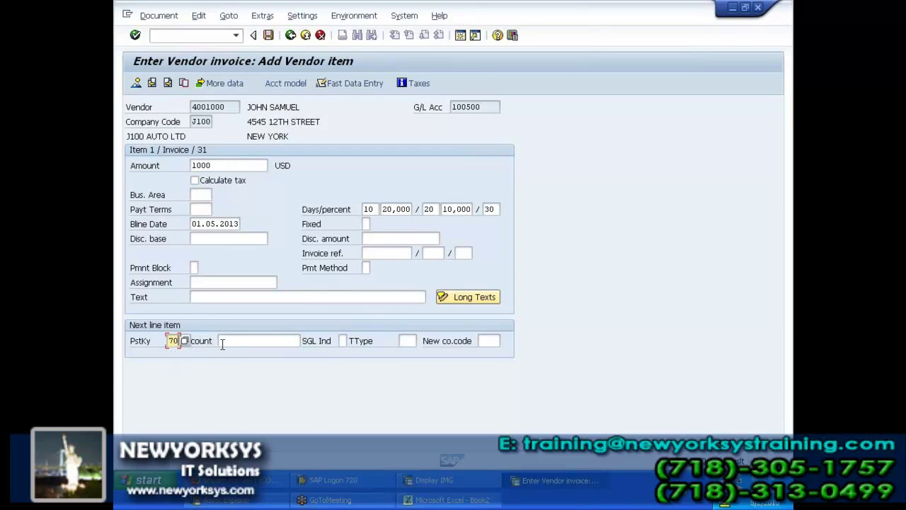
pyautogui.click(222, 341)
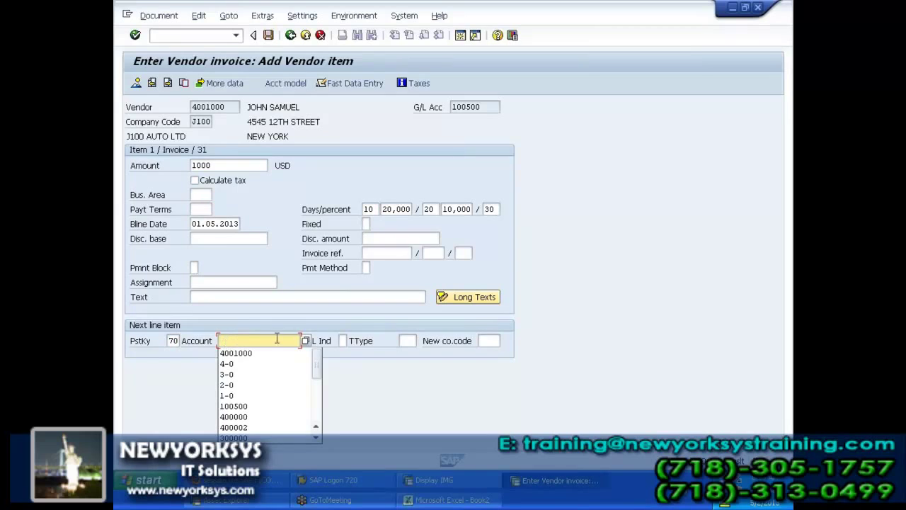
pyautogui.click(306, 341)
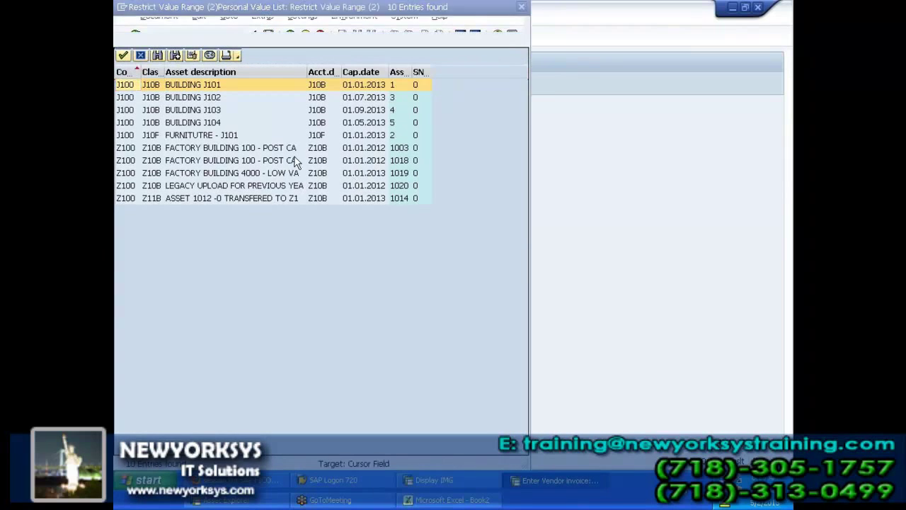
pyautogui.doubleClick(212, 122)
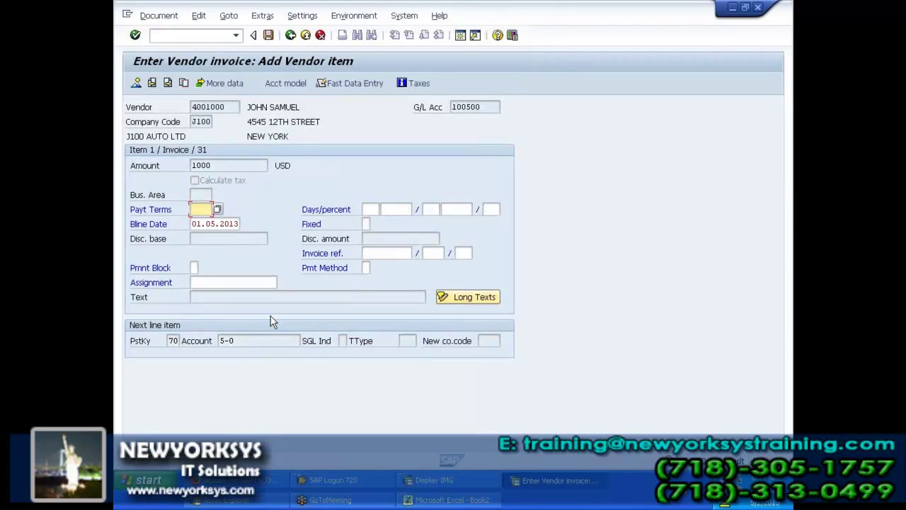
pyautogui.click(414, 341)
pyautogui.write('100')
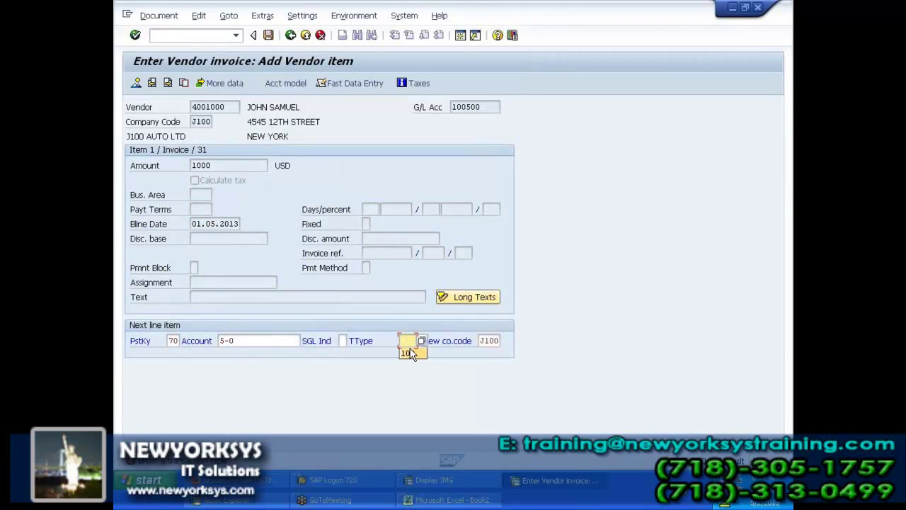
pyautogui.press('Return')
# Step: Enter 1000 USD as the asset item's amount, then simulate and post the acquisition document
pyautogui.click(241, 192)
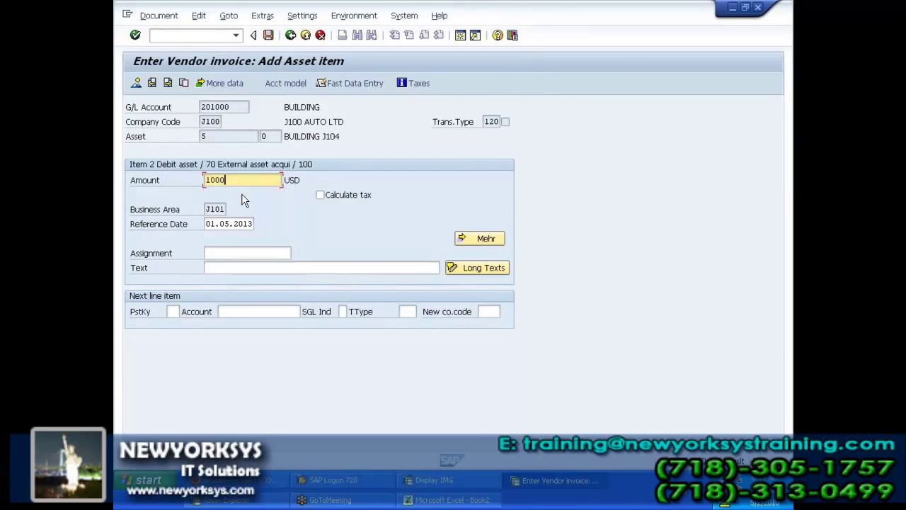
pyautogui.press('Return')
pyautogui.click(158, 15)
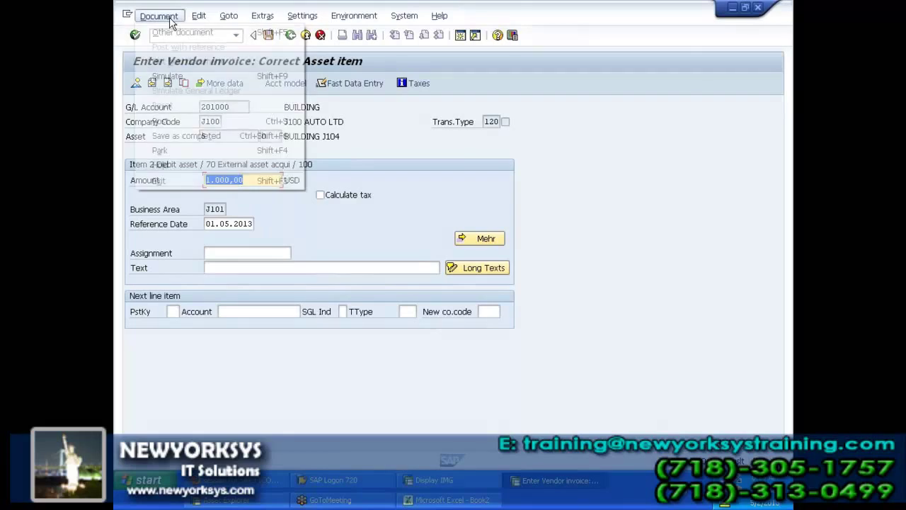
pyautogui.click(169, 73)
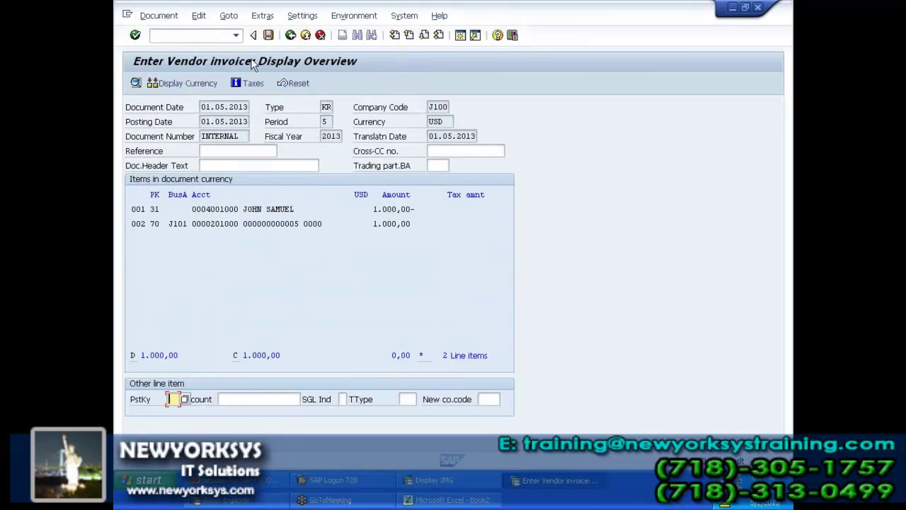
pyautogui.click(268, 35)
# Step: Open asset 5 (BUILDING J104) with transaction AS02 and display its posted asset values
pyautogui.write('/NAS02')
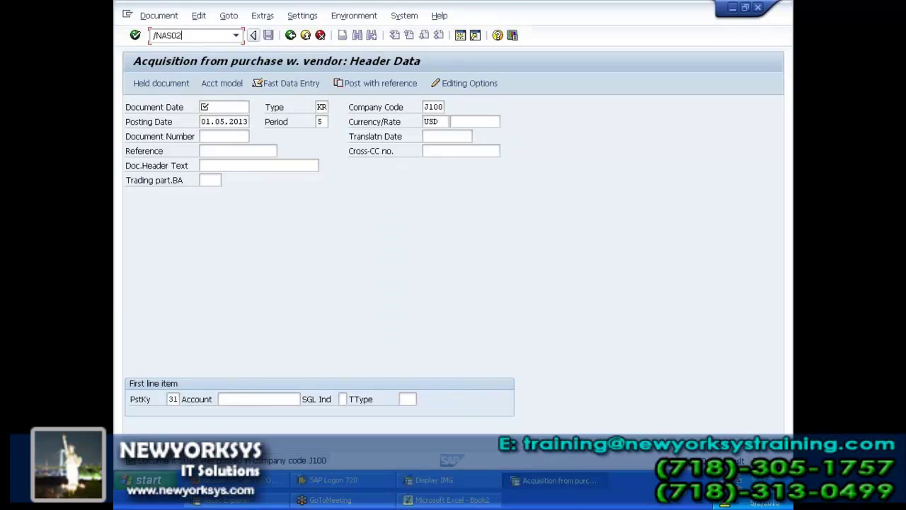
pyautogui.press('Return')
pyautogui.write('5')
pyautogui.click(173, 83)
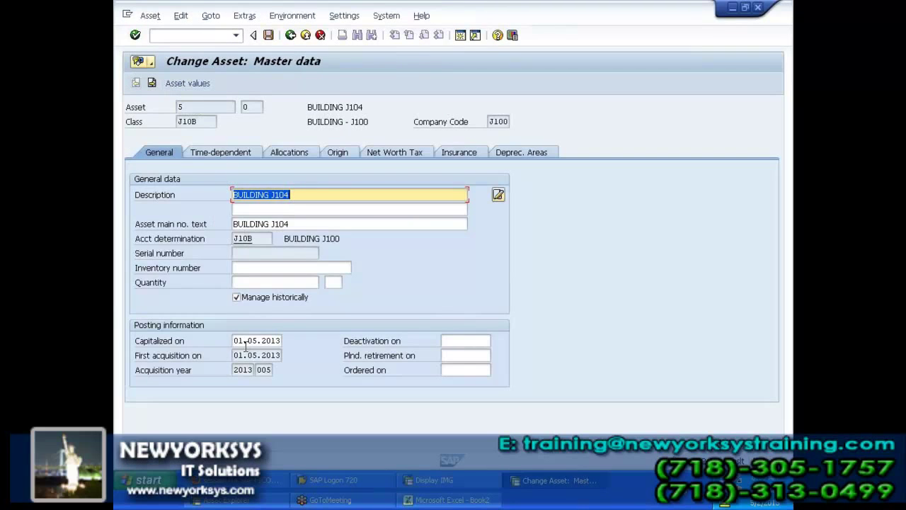
pyautogui.click(190, 82)
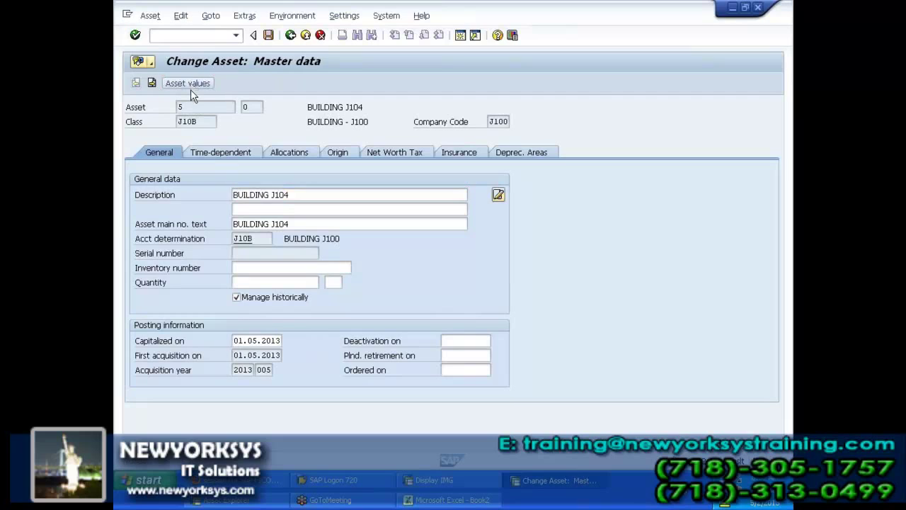
pyautogui.click(365, 180)
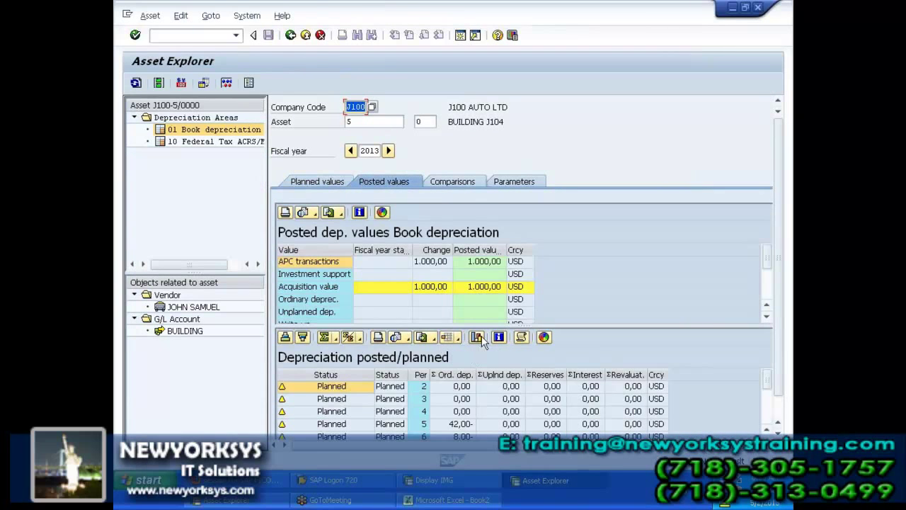
# Step: Examine the planned ordinary depreciation of BUILDING J104 from period 5 through period 12
pyautogui.moveTo(487, 327); pyautogui.dragTo(493, 272)
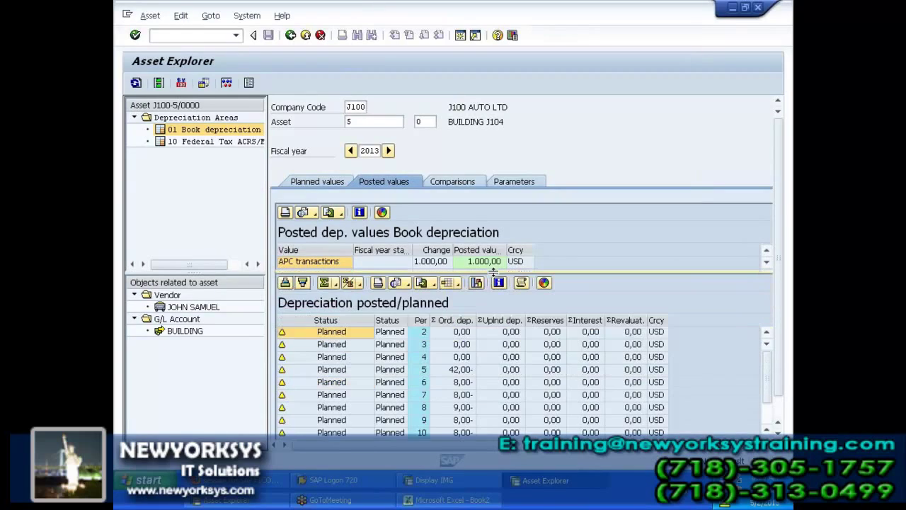
pyautogui.click(466, 372)
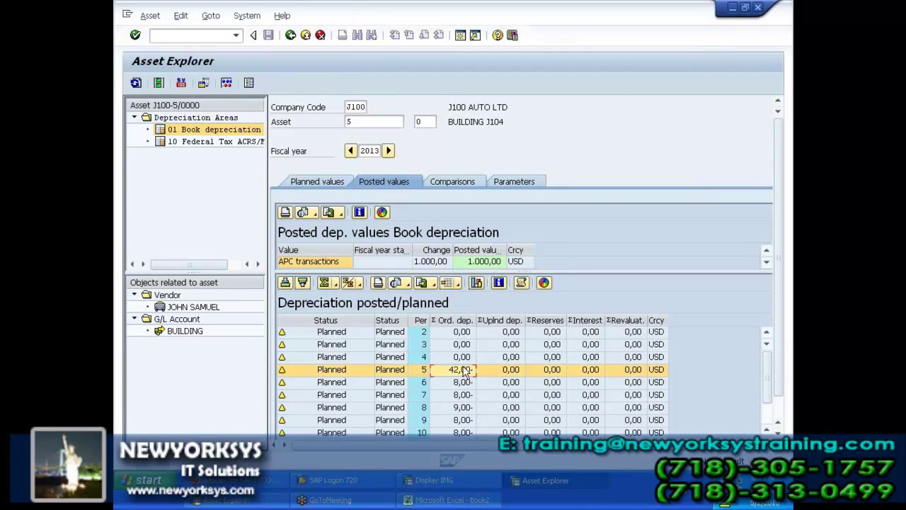
pyautogui.scroll(-1, 488, 407)
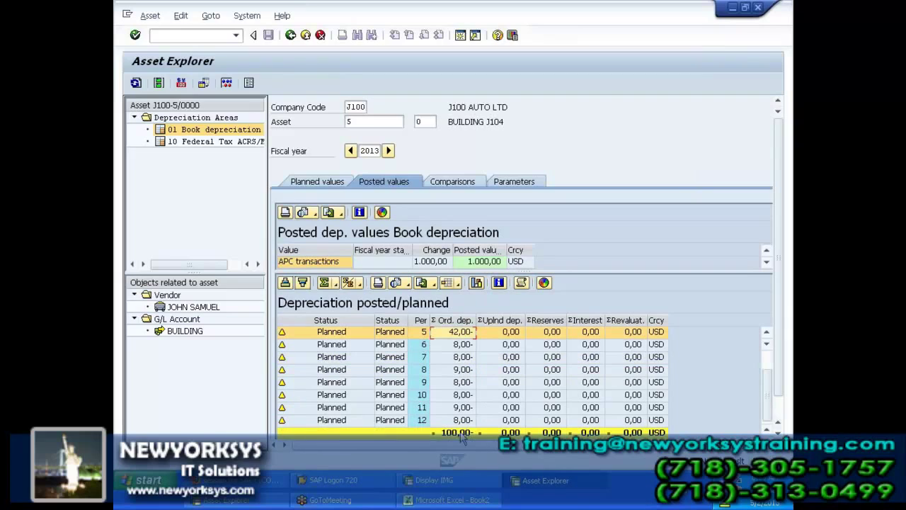
pyautogui.scroll(1, 474, 424)
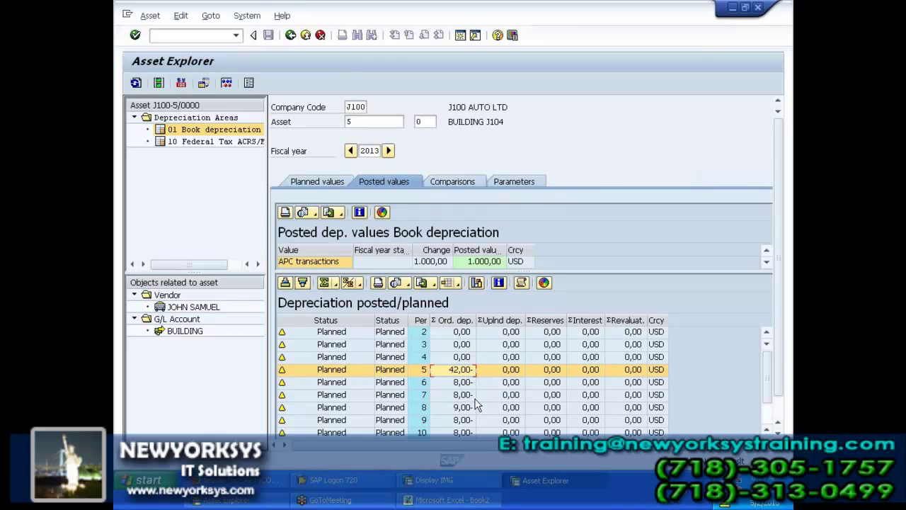
pyautogui.click(772, 422)
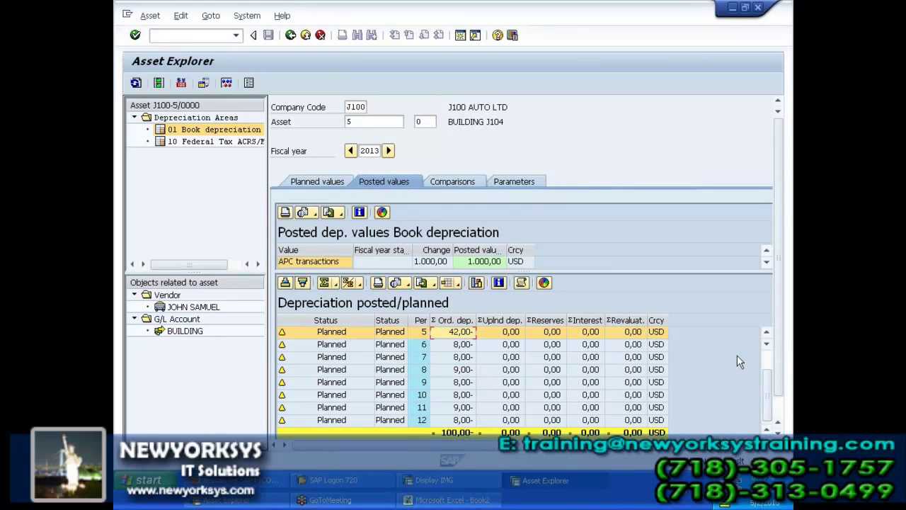
pyautogui.moveTo(765, 377); pyautogui.dragTo(766, 361)
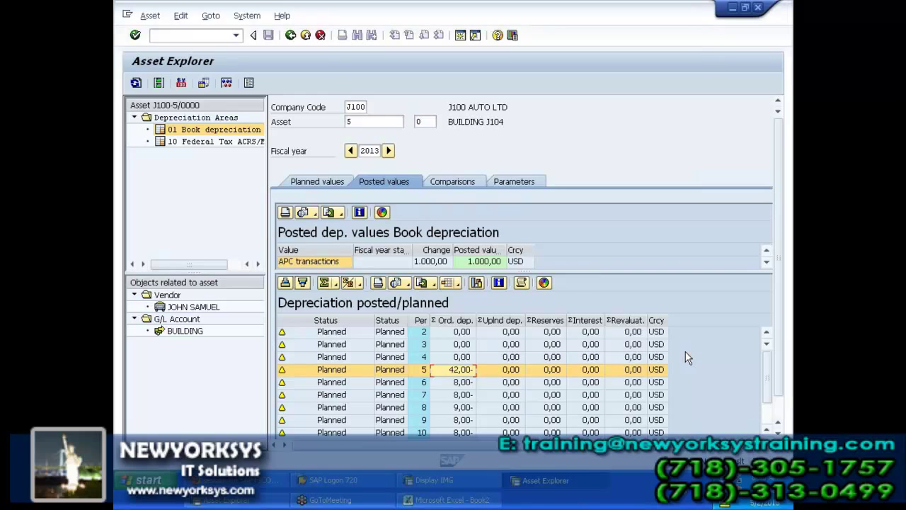
# Step: Compare the acquisition value of BUILDING J104 with its planned depreciation by period and the year's total
pyautogui.click(479, 268)
pyautogui.moveTo(481, 273); pyautogui.dragTo(481, 341)
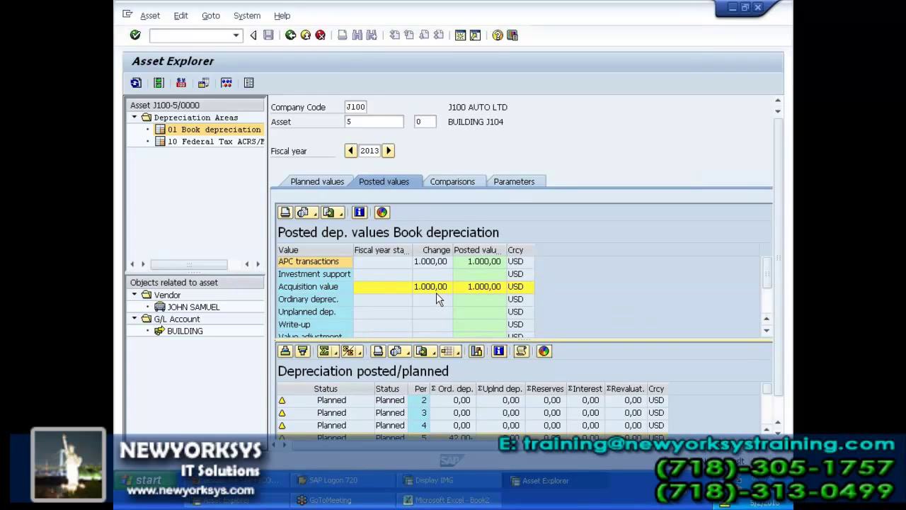
pyautogui.moveTo(459, 342); pyautogui.dragTo(470, 267)
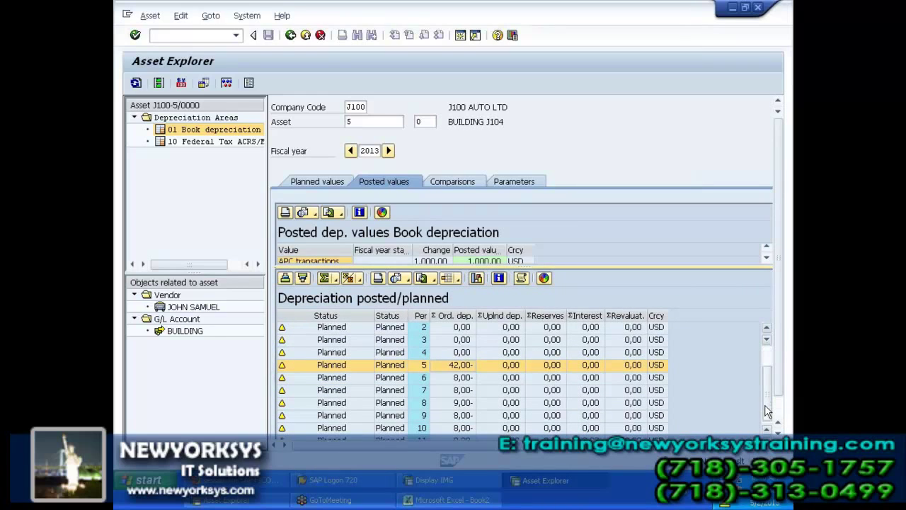
pyautogui.scroll(-1, 768, 410)
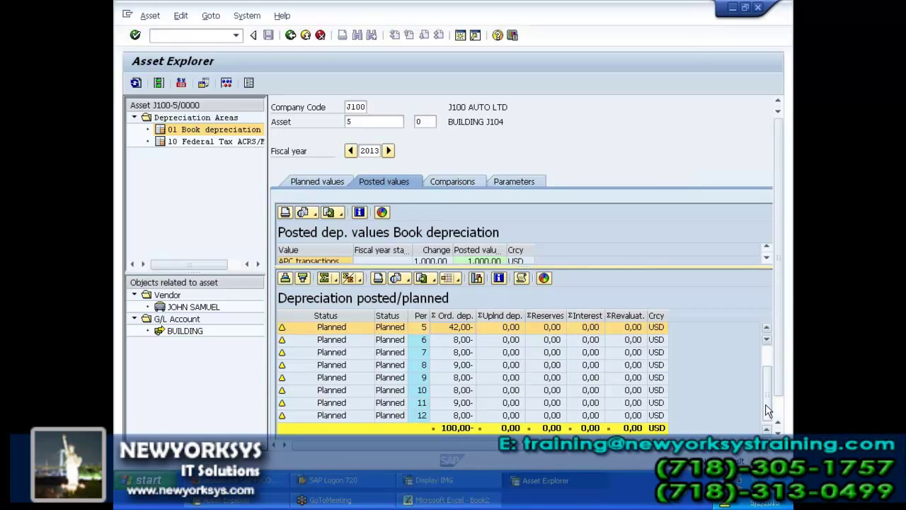
# Step: Display asset 4 (BUILDING J103) and examine its acquisition value and planned depreciation through period 12
pyautogui.doubleClick(370, 120)
pyautogui.press('Delete')
pyautogui.write('4')
pyautogui.press('Return')
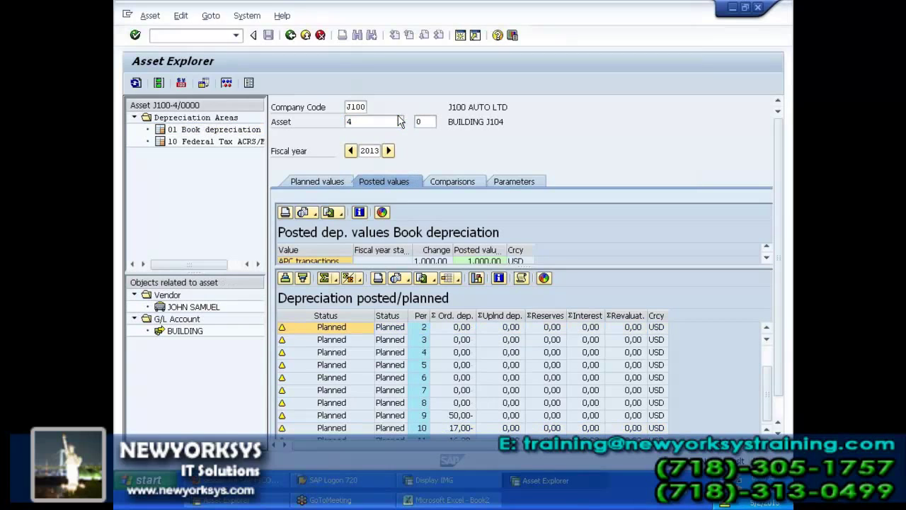
pyautogui.moveTo(476, 266); pyautogui.dragTo(511, 277)
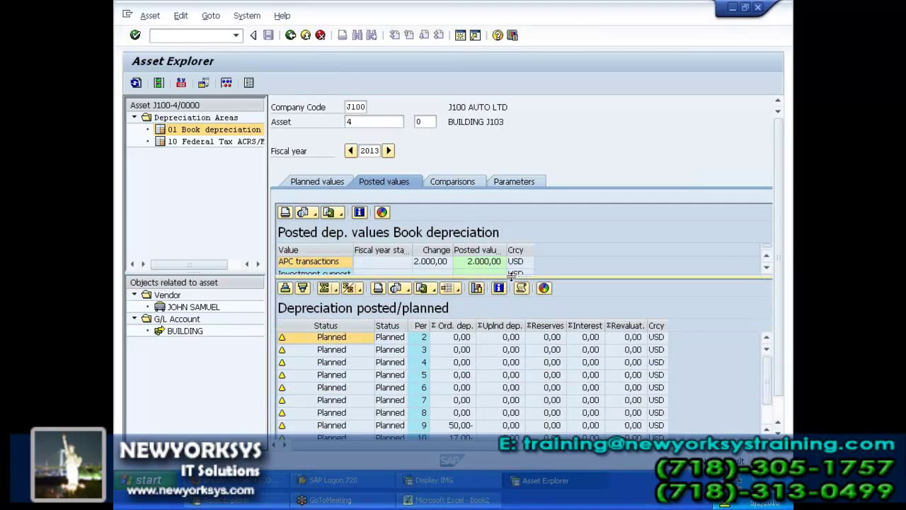
pyautogui.scroll(-1, 769, 366)
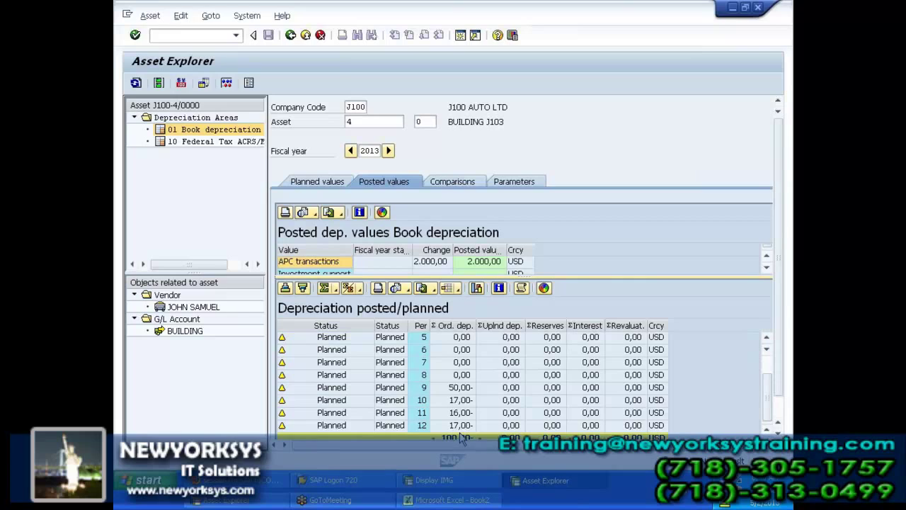
# Step: Switch to the IMG session and open Define Calender Assignments under Period Control in the depreciation valuation methods
pyautogui.click(369, 123)
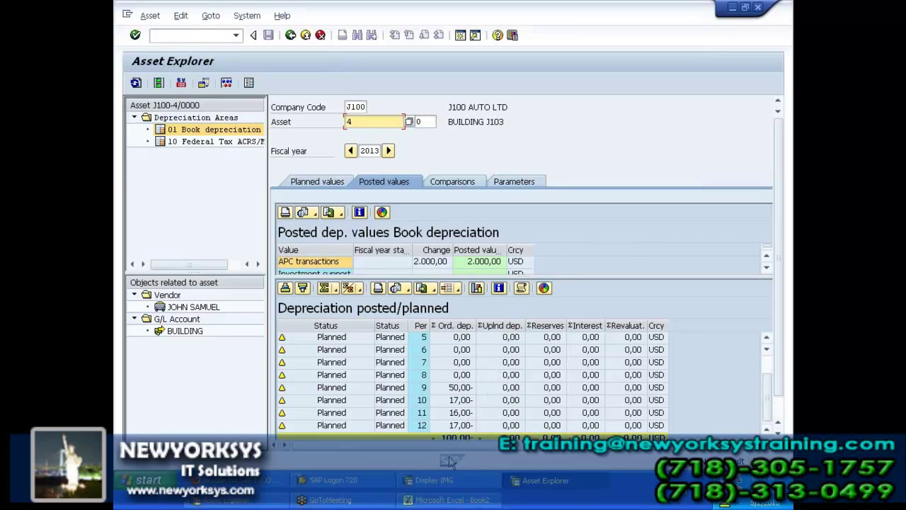
pyautogui.click(426, 481)
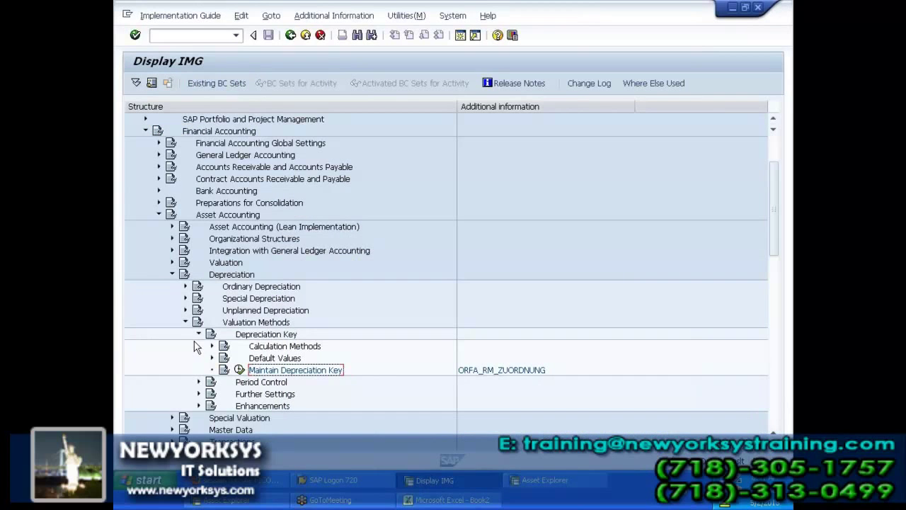
pyautogui.click(198, 335)
pyautogui.click(199, 345)
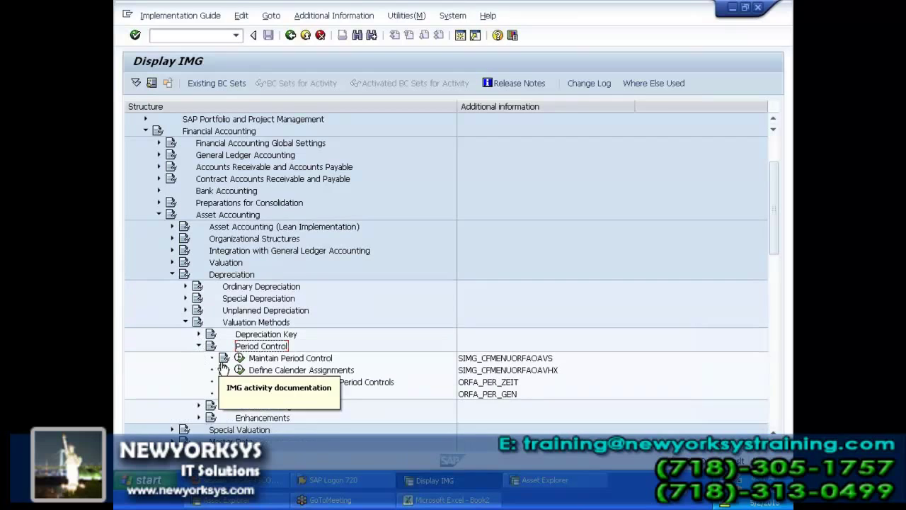
pyautogui.click(239, 371)
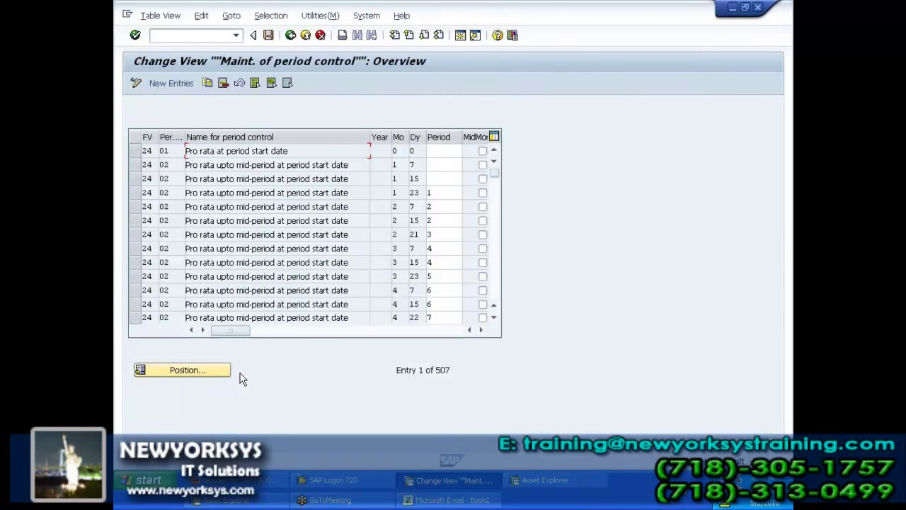
# Step: Try to locate the company's period control entries by period control key alone, without a fiscal year variant
pyautogui.click(216, 374)
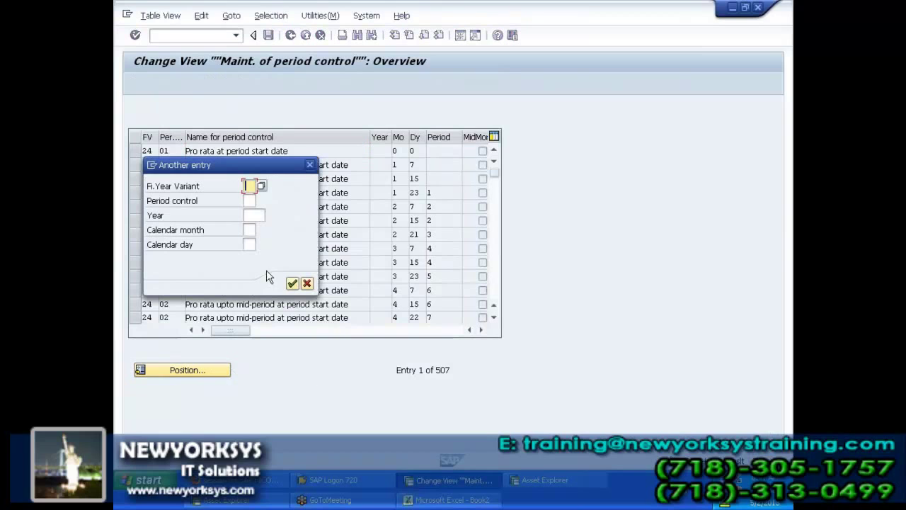
pyautogui.press('Tab')
pyautogui.write('J1')
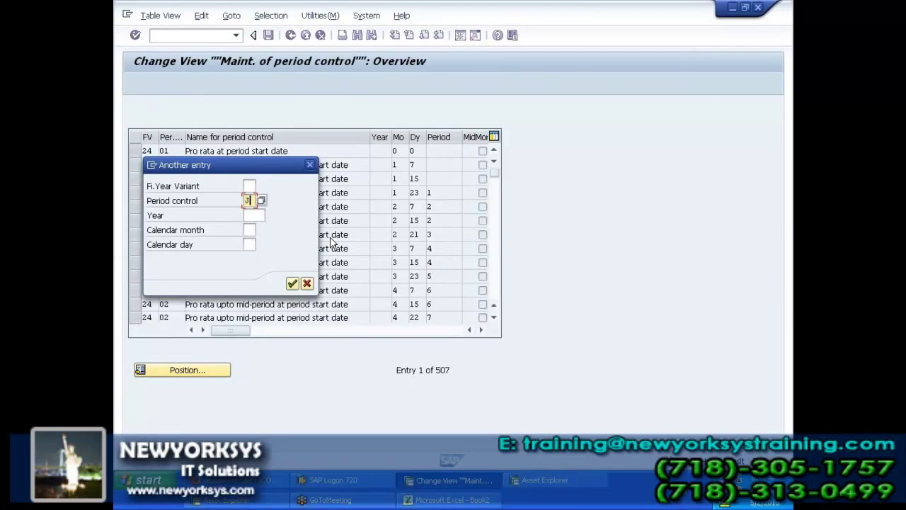
pyautogui.press('Return')
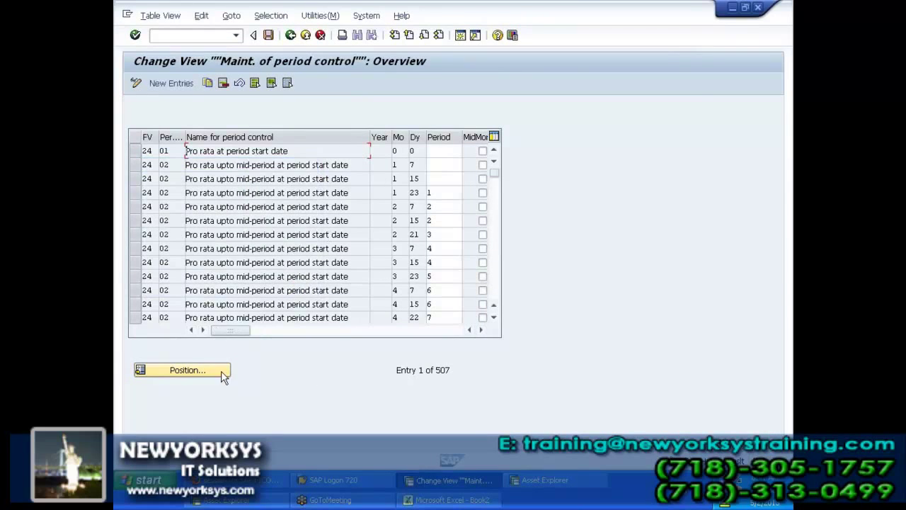
pyautogui.click(223, 371)
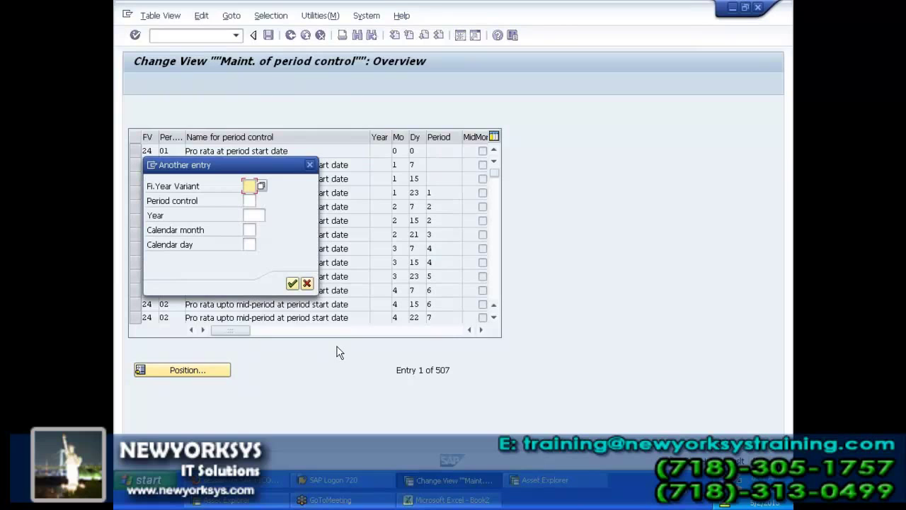
pyautogui.press('Tab')
pyautogui.write('01')
pyautogui.press('Return')
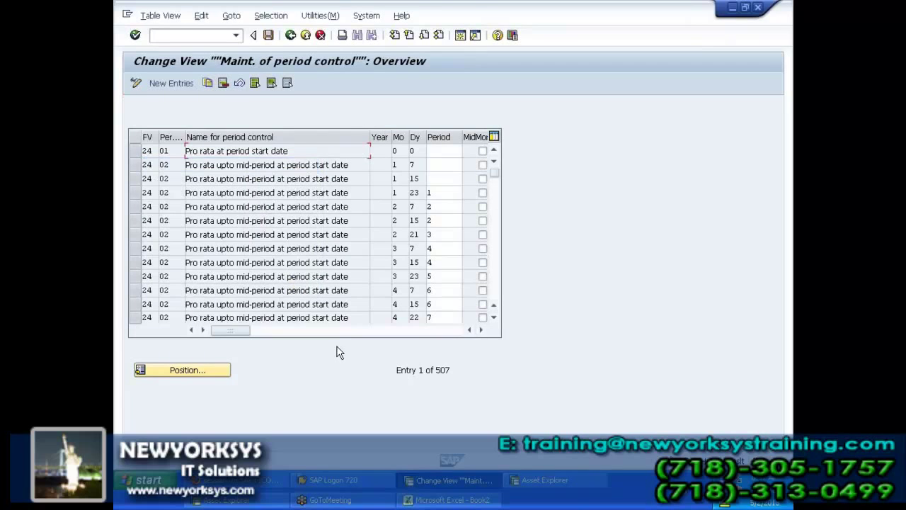
# Step: Locate the calendar assignments for fiscal year variant J4 and period control JP
pyautogui.click(179, 373)
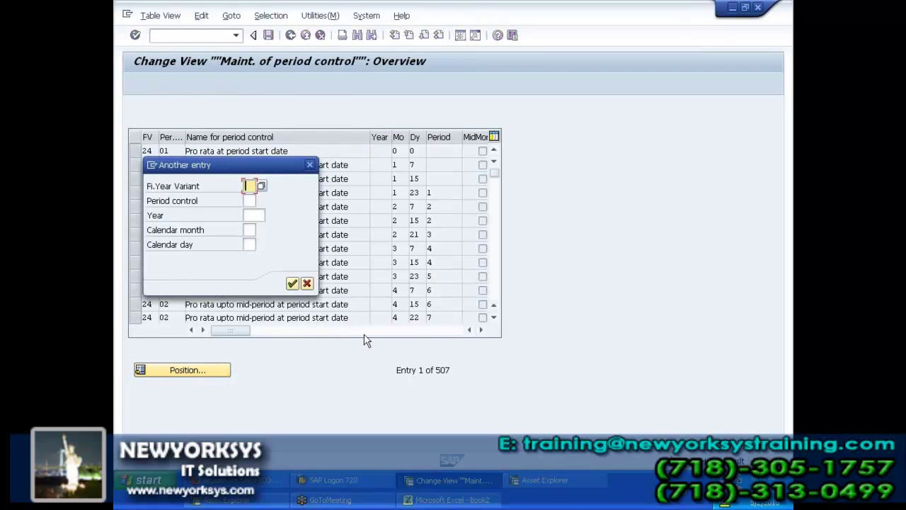
pyautogui.write('J4')
pyautogui.press('Tab')
pyautogui.write('JP')
pyautogui.press('Return')
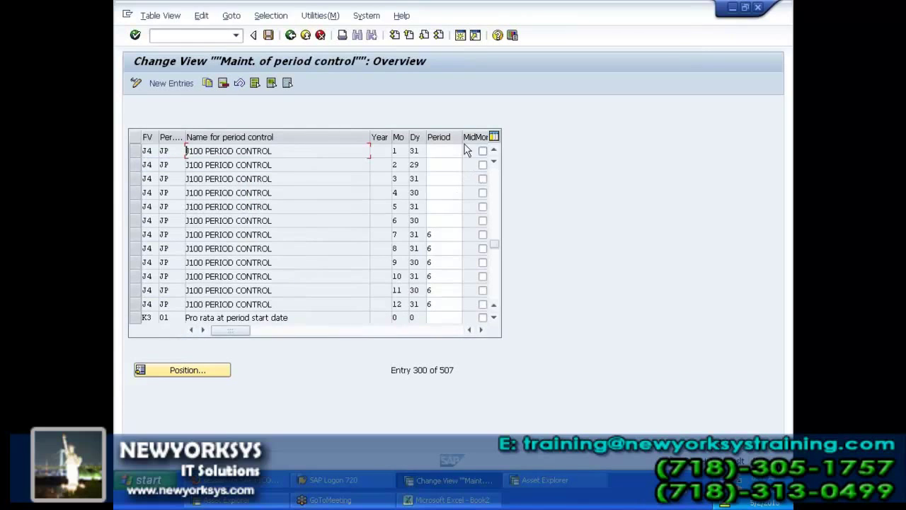
# Step: Read the help for the MidMonth indicator on the month 1 entry of J100 PERIOD CONTROL, and leave the view without saving
pyautogui.moveTo(462, 136); pyautogui.dragTo(441, 137)
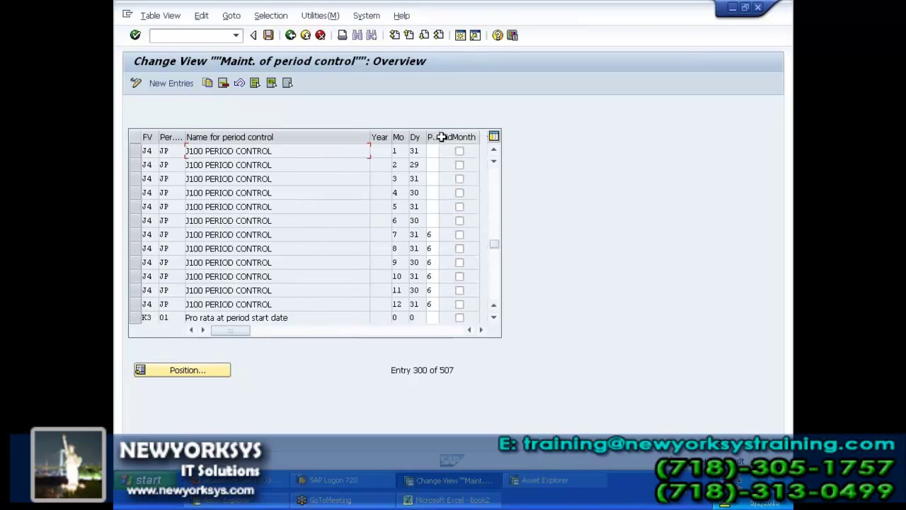
pyautogui.click(462, 151)
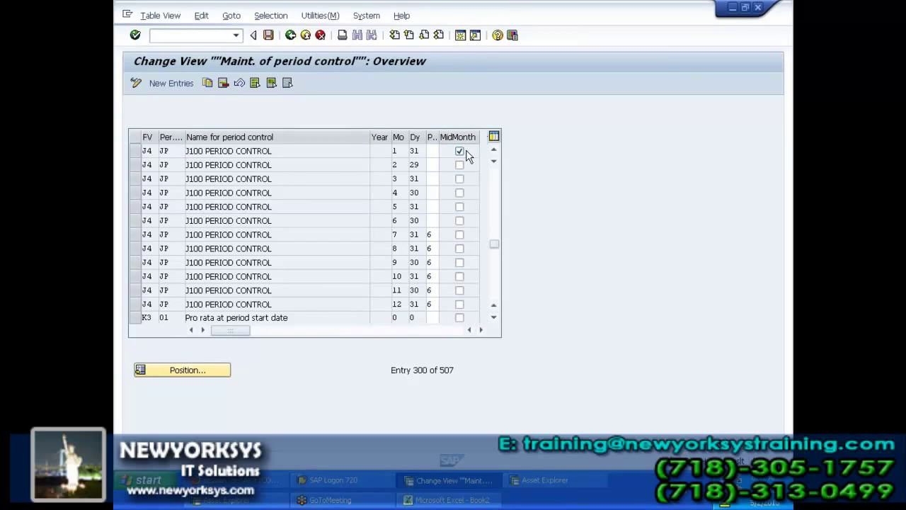
pyautogui.press('F1')
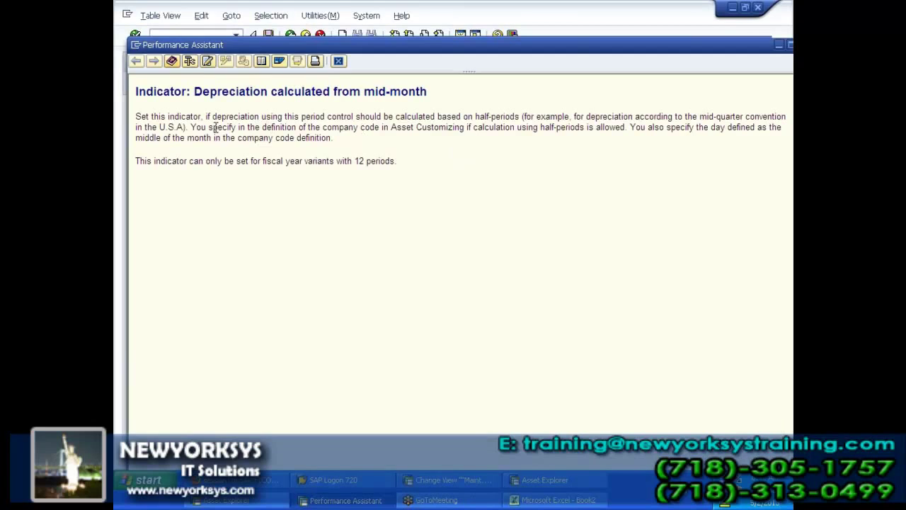
pyautogui.moveTo(205, 116); pyautogui.dragTo(507, 126)
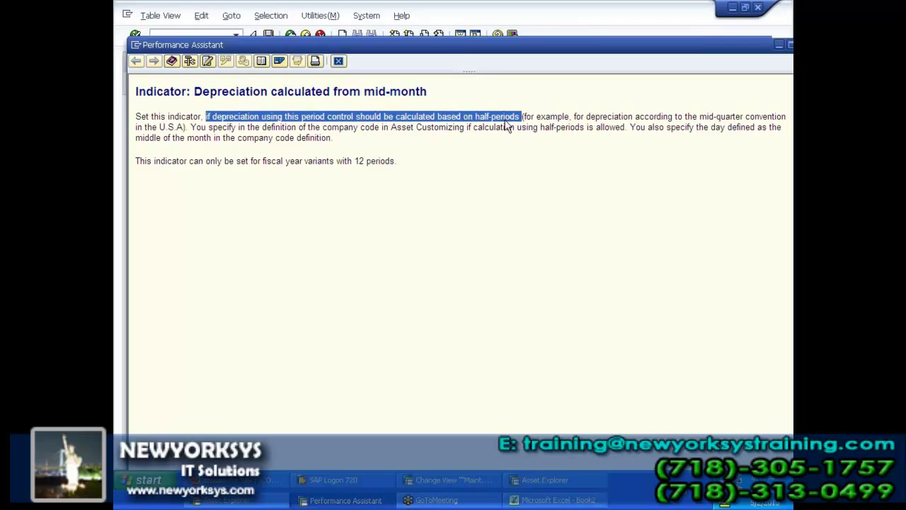
pyautogui.moveTo(591, 46); pyautogui.dragTo(591, 69)
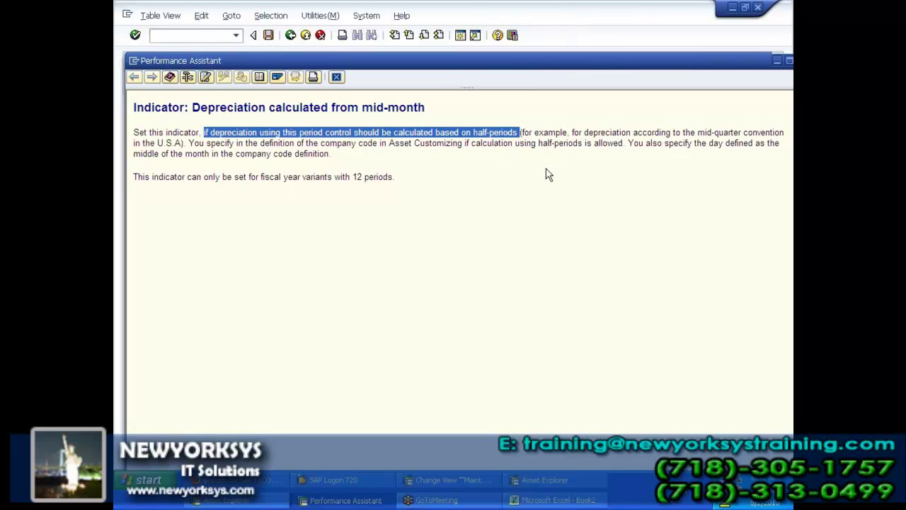
pyautogui.moveTo(632, 67); pyautogui.dragTo(599, 71)
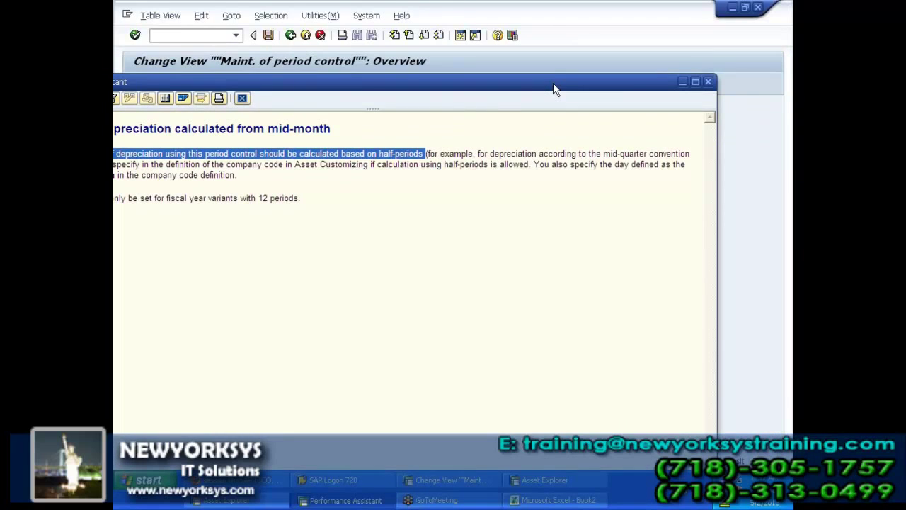
pyautogui.click(708, 82)
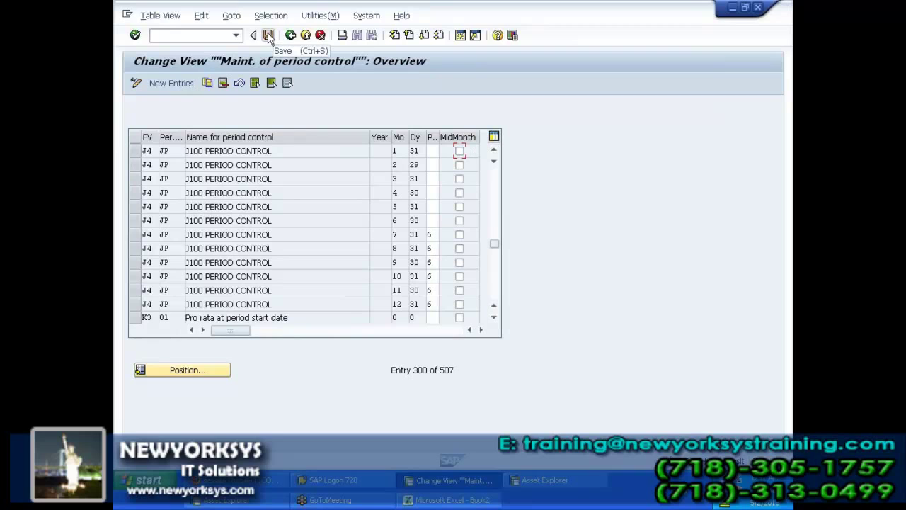
pyautogui.click(290, 35)
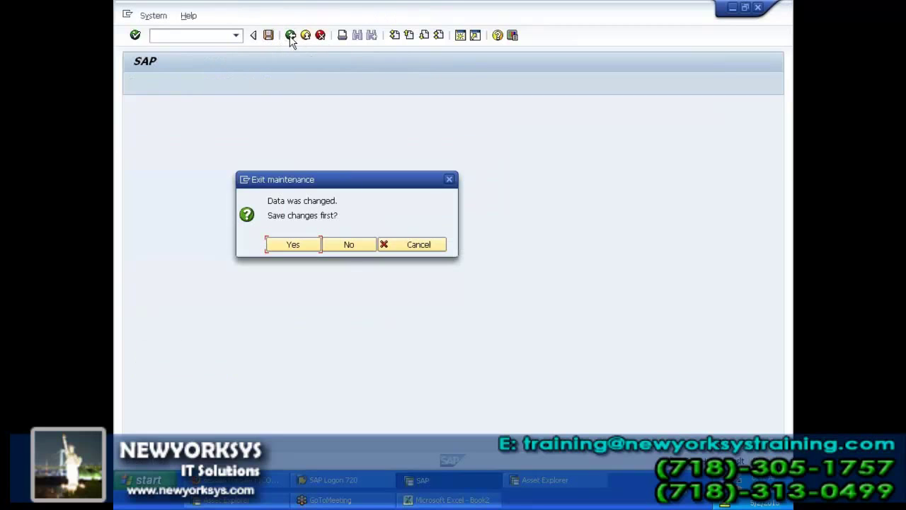
pyautogui.click(349, 244)
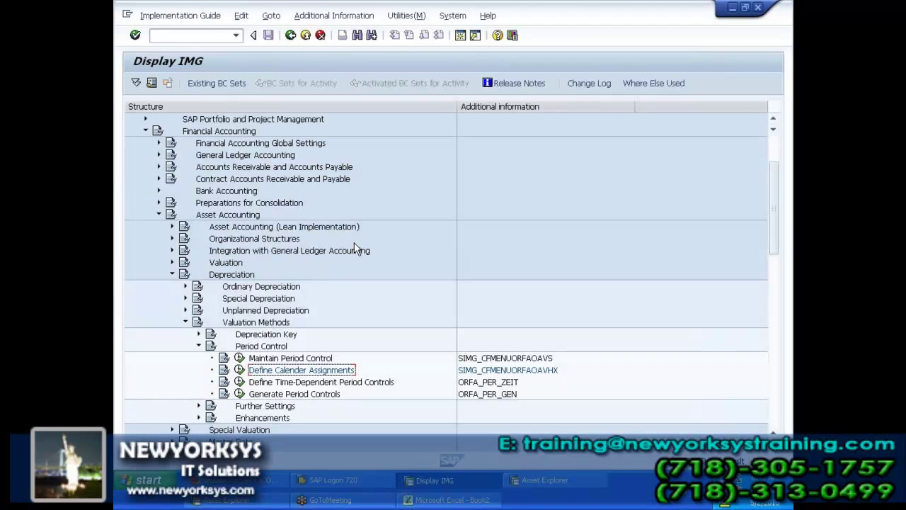
# Step: Switch to Asset Explorer and display the posted values of asset 5 (BUILDING J104)
pyautogui.click(544, 485)
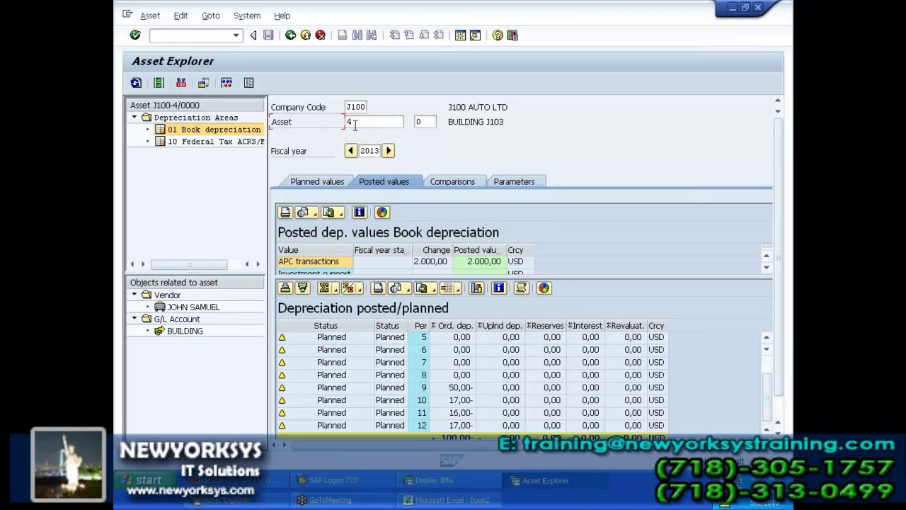
pyautogui.press('BackSpace')
pyautogui.write('5')
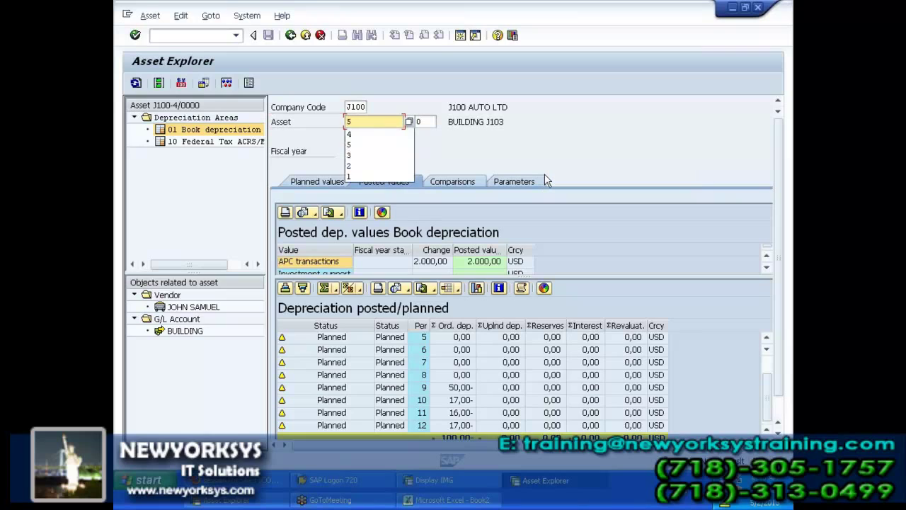
pyautogui.press('Return')
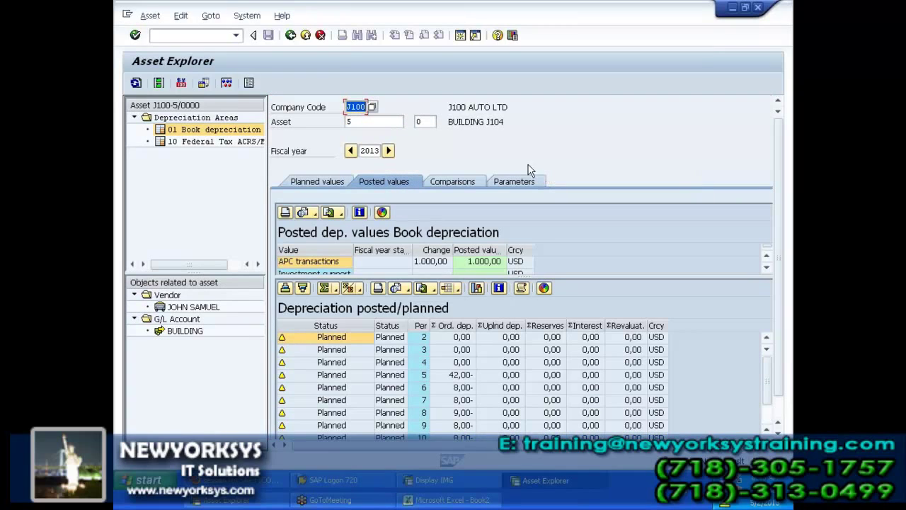
pyautogui.click(373, 124)
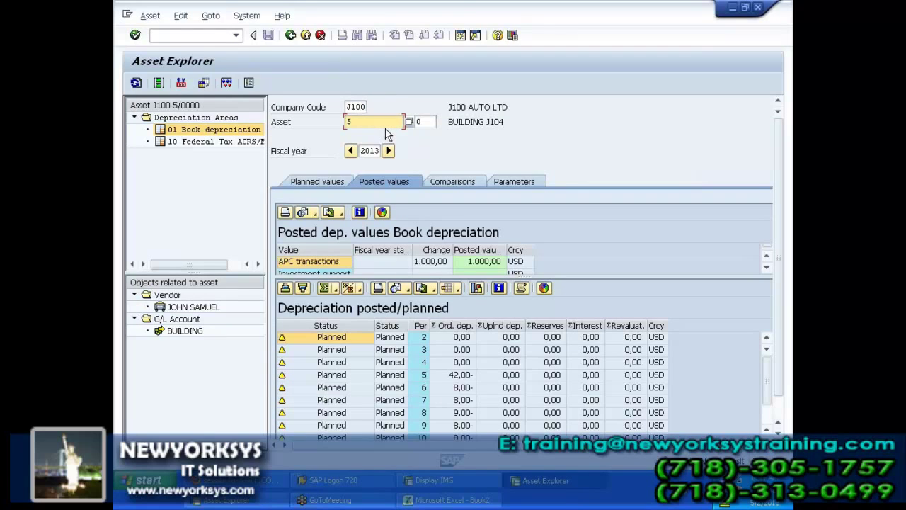
pyautogui.click(347, 122)
# Step: Switch to the Book2 workbook in Excel and review the asset accounting notes from organizational structures through depreciation and acquisition
pyautogui.click(452, 499)
pyautogui.scroll(13, 431, 368)
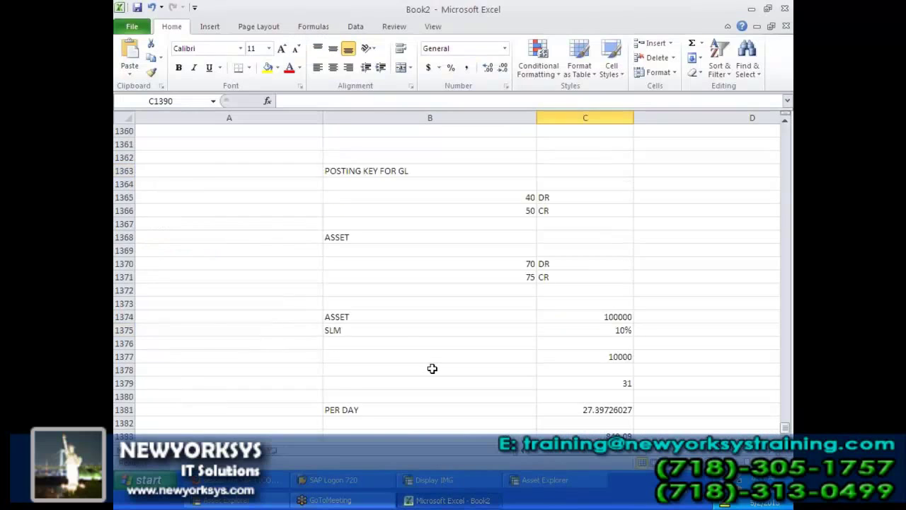
pyautogui.scroll(20, 432, 368)
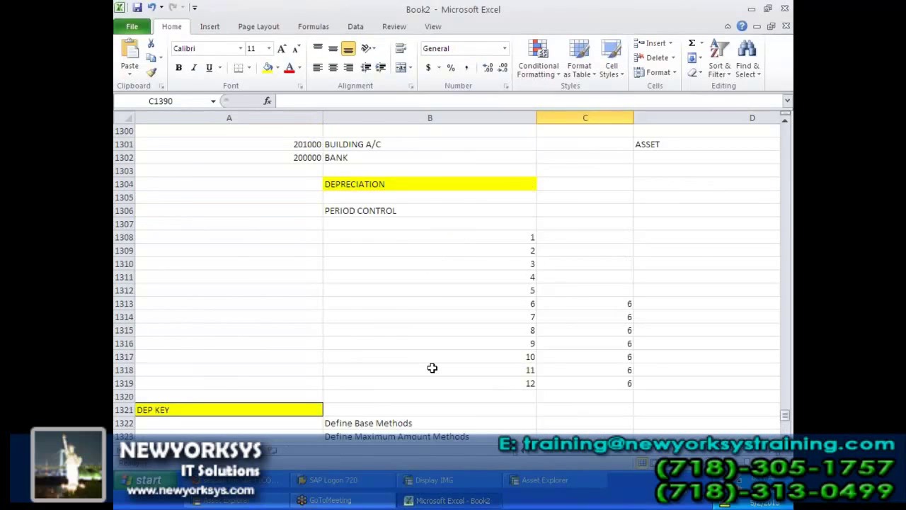
pyautogui.scroll(5, 432, 368)
pyautogui.moveTo(298, 184); pyautogui.dragTo(525, 235)
pyautogui.scroll(4, 525, 235)
pyautogui.scroll(6, 521, 238)
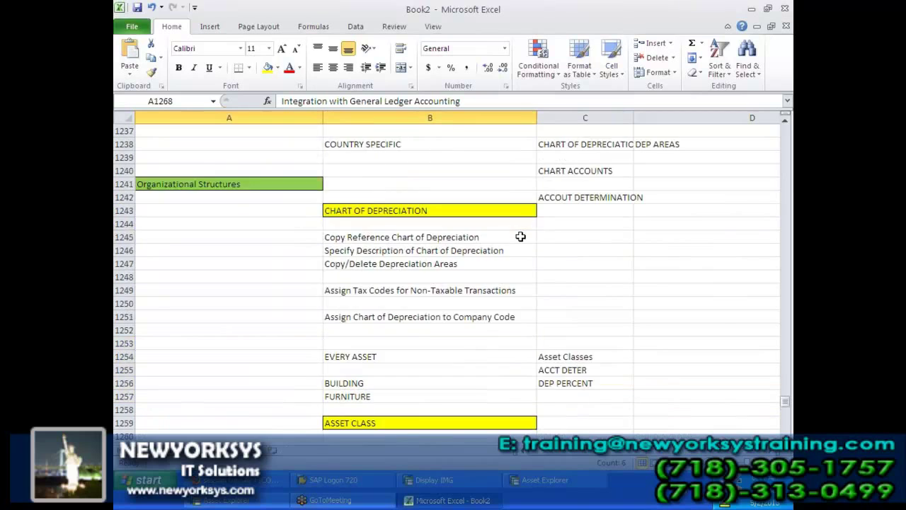
pyautogui.scroll(-2, 521, 237)
pyautogui.moveTo(291, 184); pyautogui.dragTo(629, 238)
pyautogui.click(457, 288)
pyautogui.scroll(-20, 432, 322)
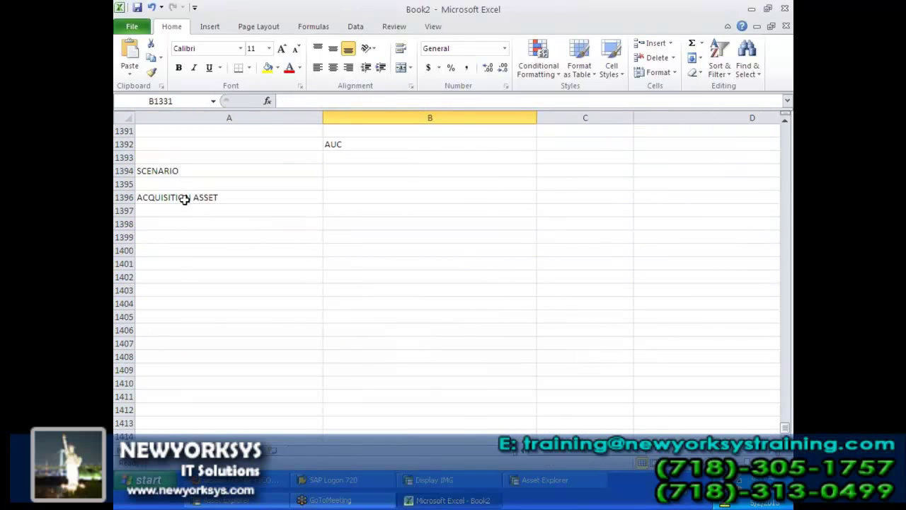
# Step: Add the scenario notes "DEPRECIATION WITH PERIOD CONTROL" in cell A1398 and "DEPRECIATION POSTED" in cell A1400
pyautogui.click(179, 221)
pyautogui.write('D')
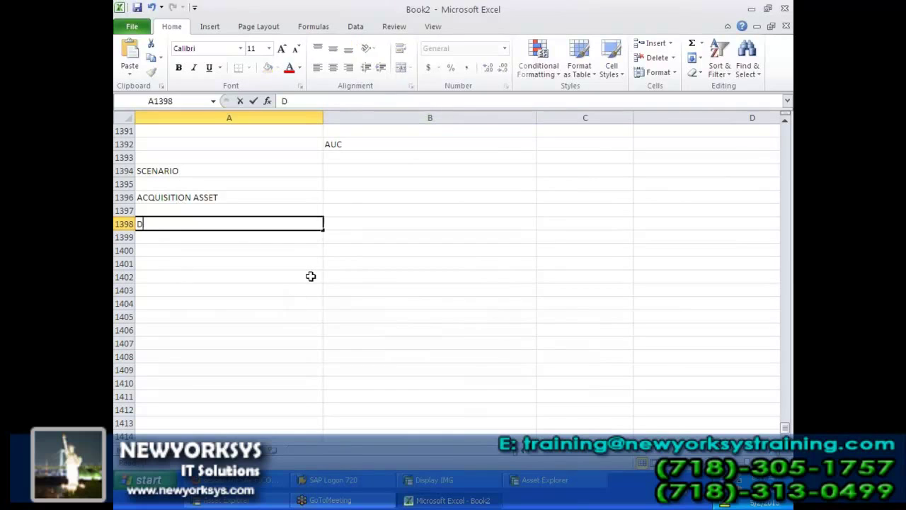
pyautogui.write('EPRECIA')
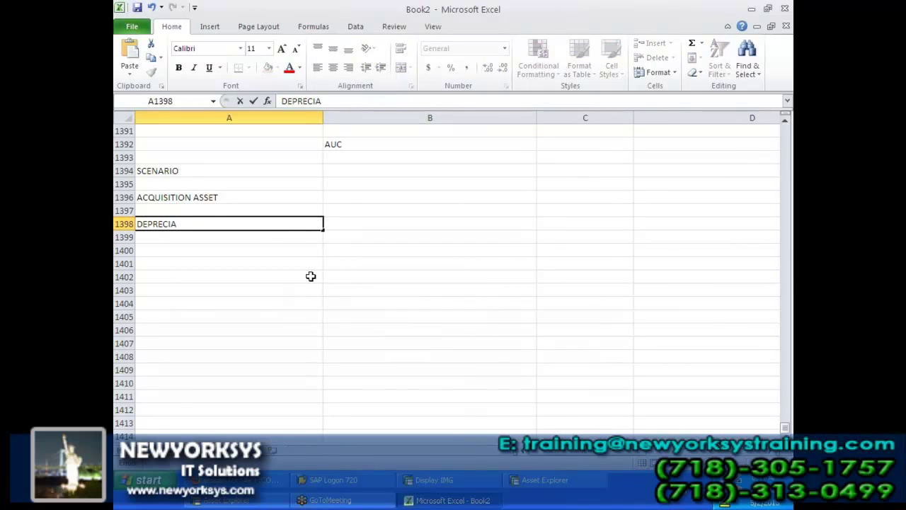
pyautogui.write('TION WITH PERIOD CONT')
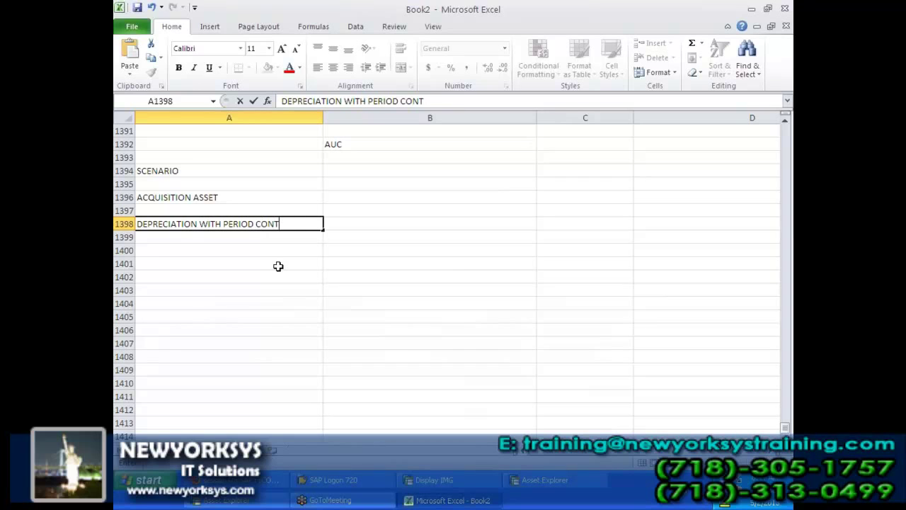
pyautogui.write('ROL')
pyautogui.click(263, 252)
pyautogui.write('DEPRECIATION POSTED')
pyautogui.click(269, 281)
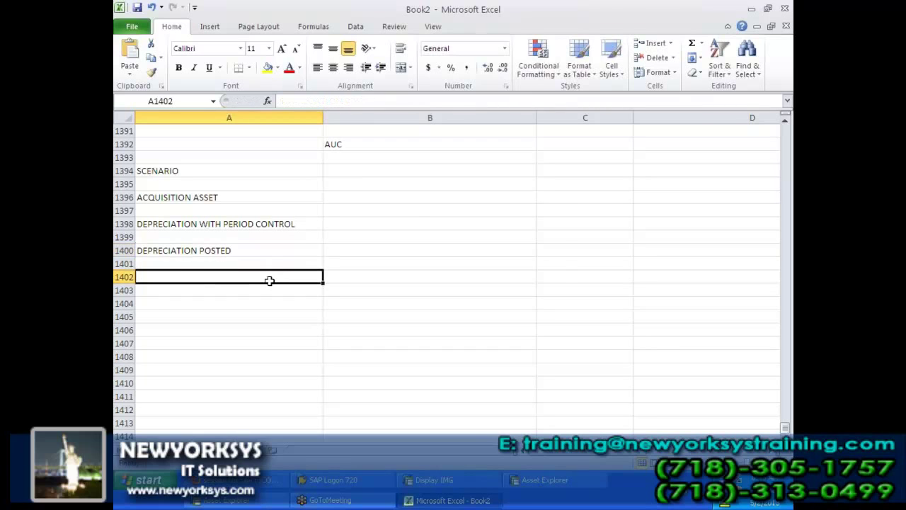
# Step: Switch back to SAP, leave Asset Explorer and open the master data of asset 5 (BUILDING J104) in change mode
pyautogui.hotkey('alt', 'Tab')
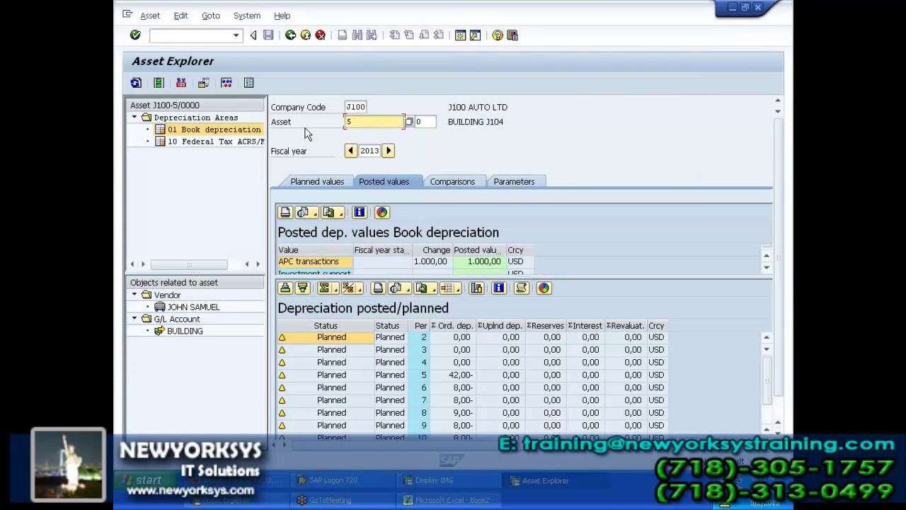
pyautogui.click(296, 39)
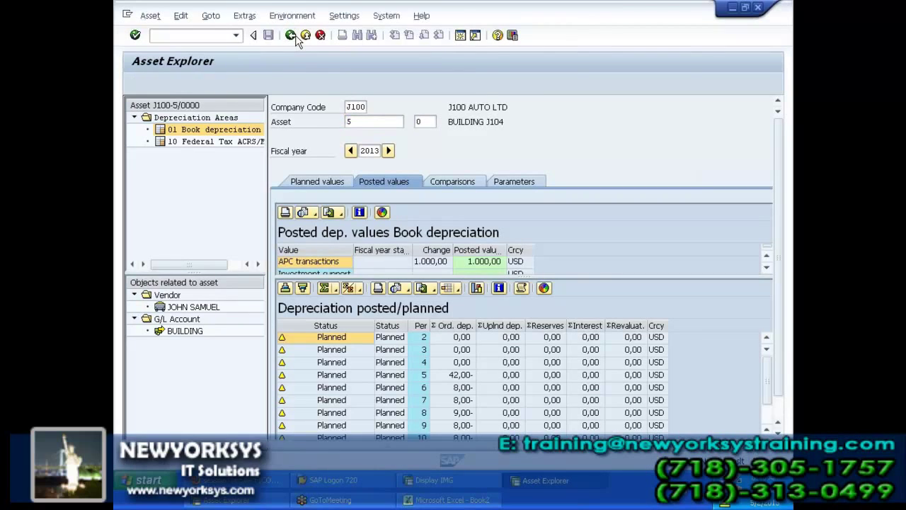
pyautogui.hotkey('ctrl', '/')
pyautogui.write('AS02')
pyautogui.press('Return')
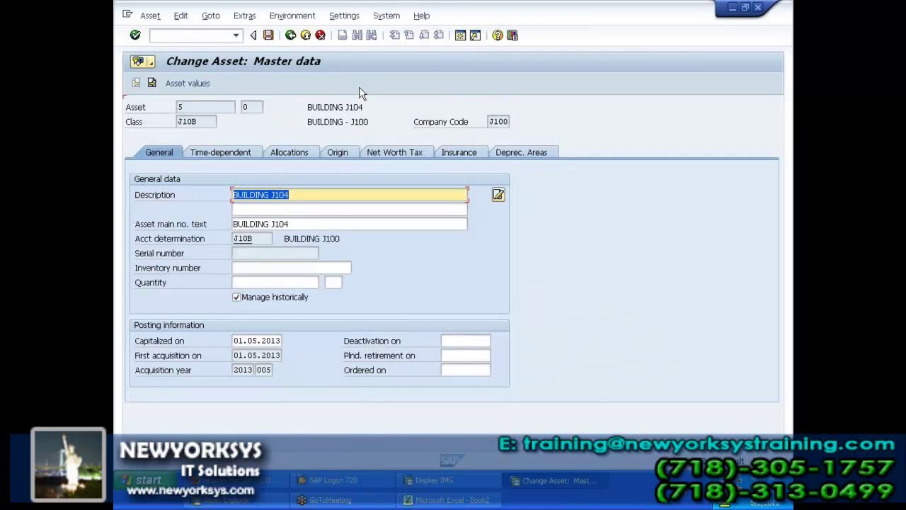
# Step: Leave the asset master data and start asset creation with transaction AS01
pyautogui.click(221, 33)
pyautogui.write('/nAS01')
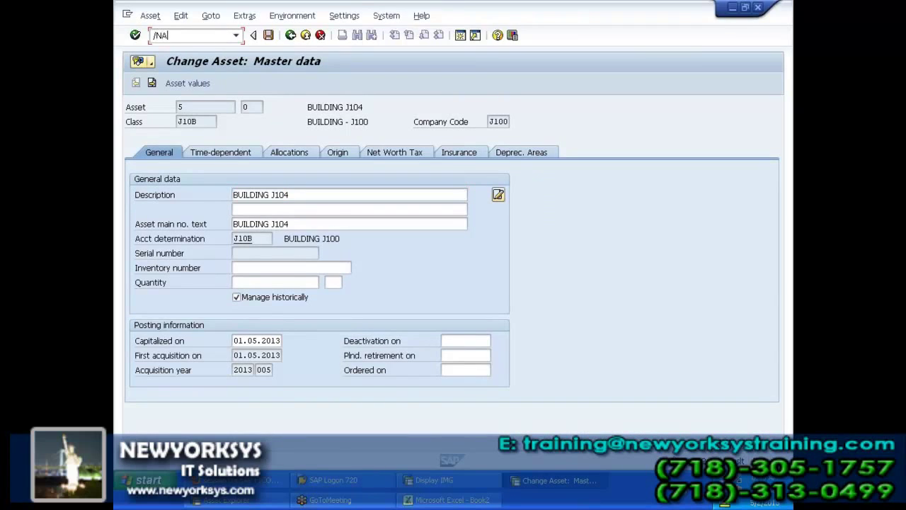
pyautogui.press('Return')
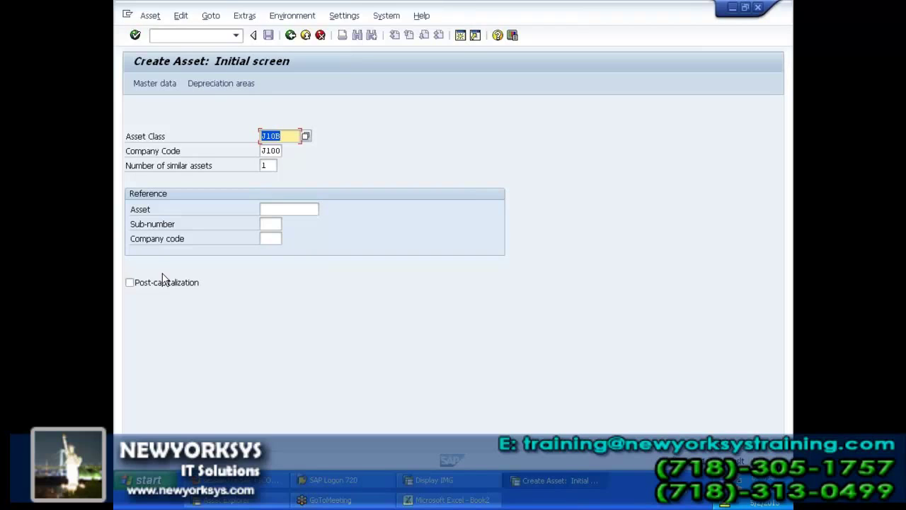
# Step: Switch to the Book2 workbook in Excel and add the scenario note "POST CAPITALIZATION" in cell A1402
pyautogui.click(435, 500)
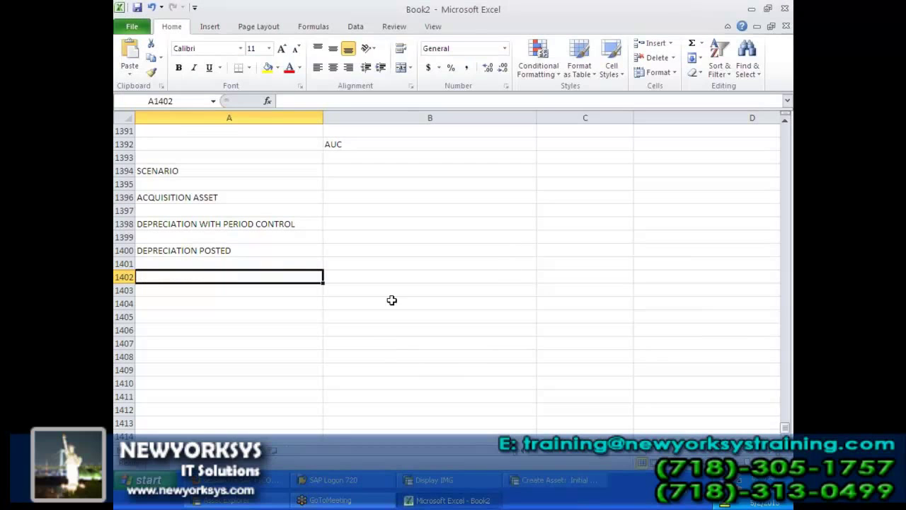
pyautogui.write('POST')
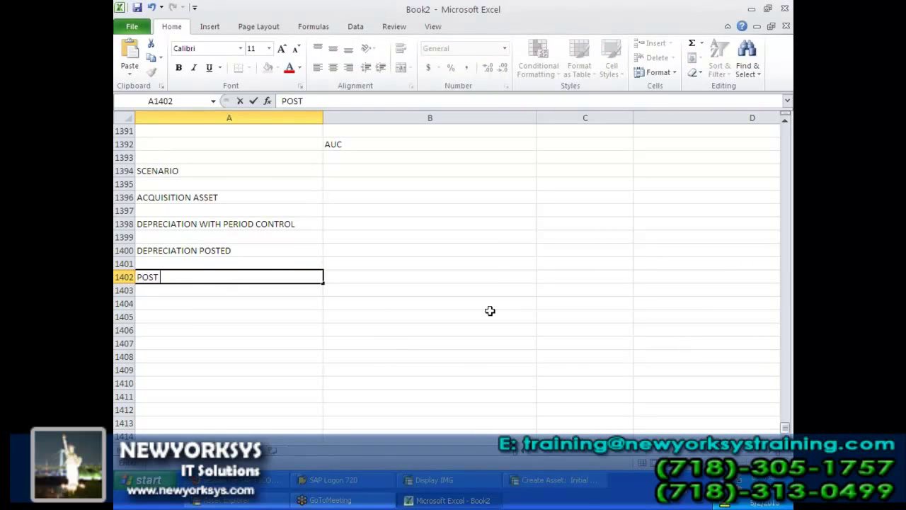
pyautogui.write(' CAPITALIZAT')
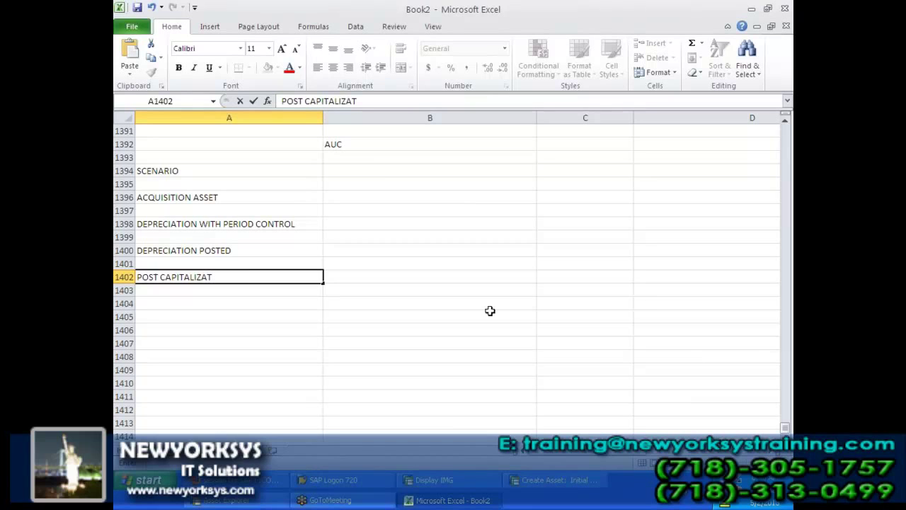
pyautogui.write('ION')
pyautogui.click(439, 326)
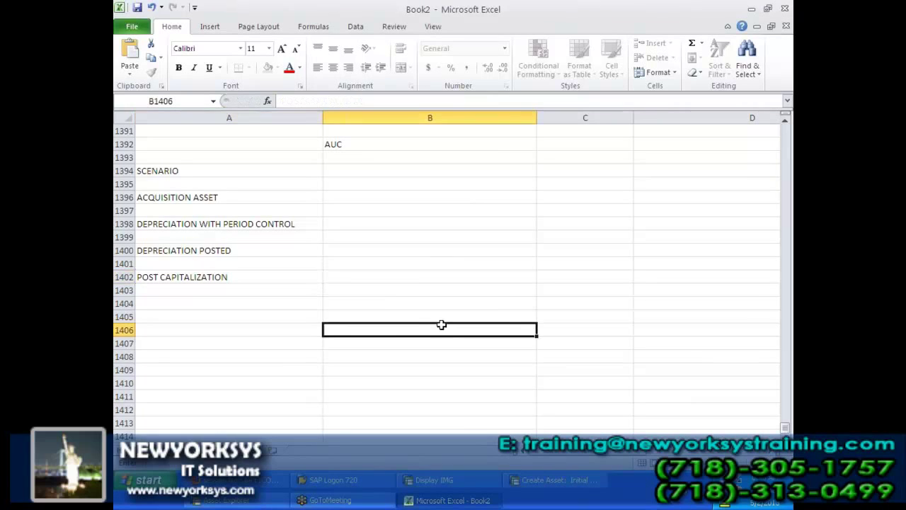
# Step: Highlight the SCENARIO heading in cell A1394 with a yellow fill
pyautogui.click(193, 172)
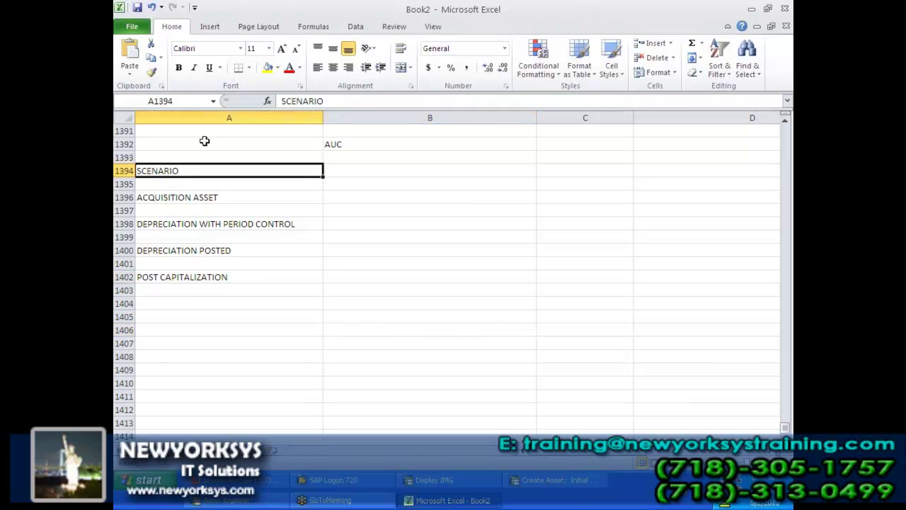
pyautogui.click(268, 67)
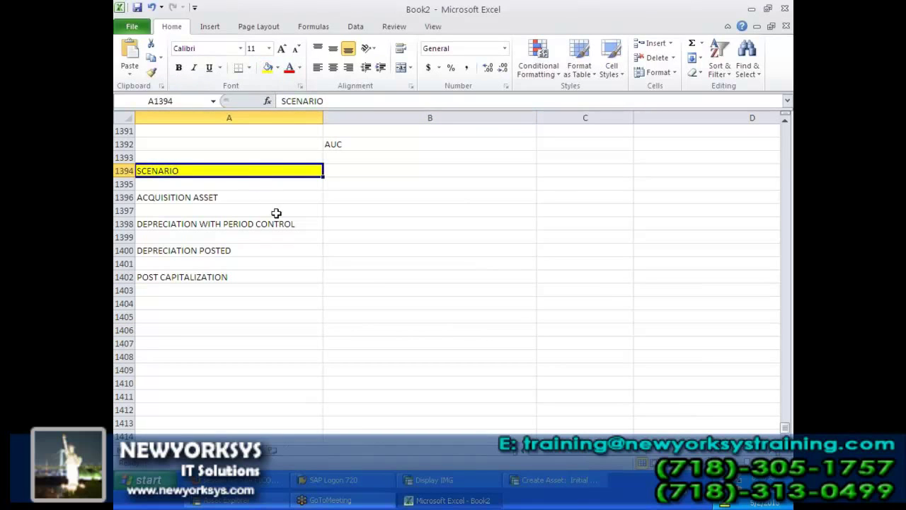
pyautogui.click(378, 251)
# Step: Go through the listed scenarios and copy the POST CAPITALIZATION note from A1402 into cell B1427
pyautogui.click(277, 200)
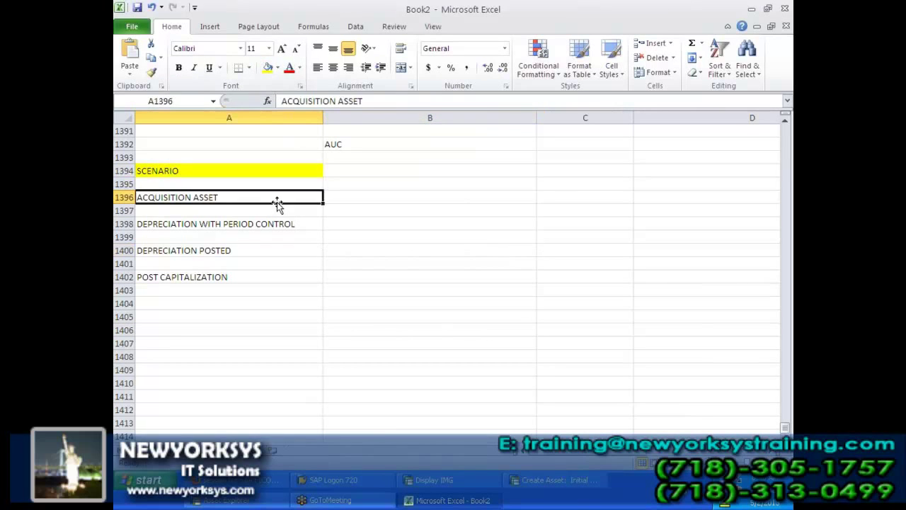
pyautogui.click(278, 224)
pyautogui.click(258, 250)
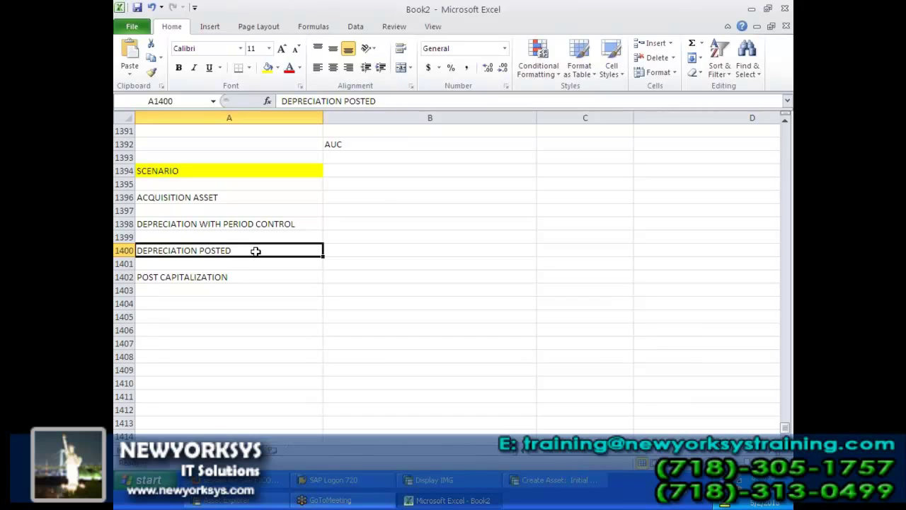
pyautogui.click(241, 278)
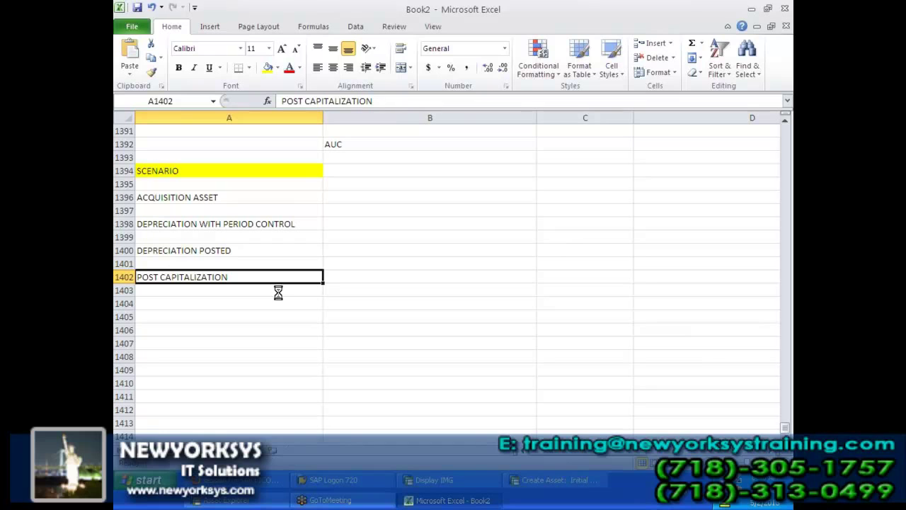
pyautogui.scroll(-8, 293, 350)
pyautogui.click(399, 289)
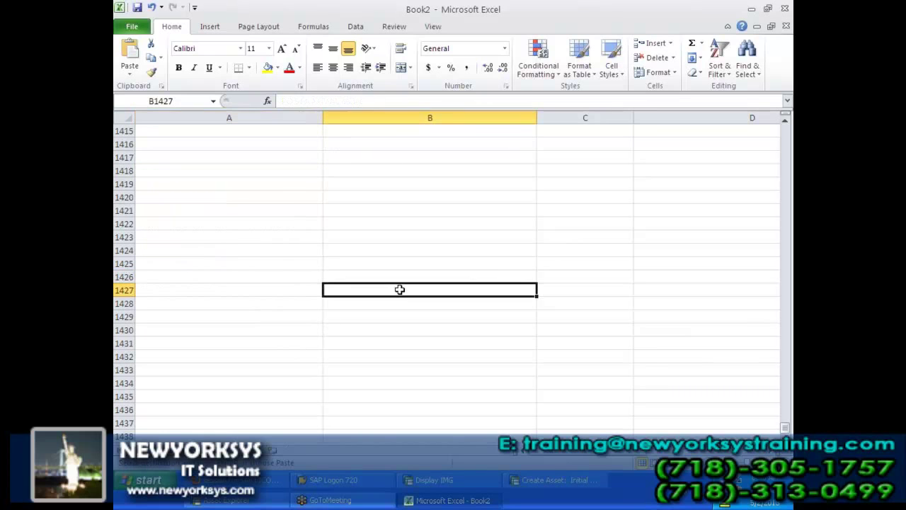
pyautogui.write('POST CAPITALIZATION')
# Step: Enter "ASSET" in cell B1429 with the amount 120000 in C1429
pyautogui.click(390, 316)
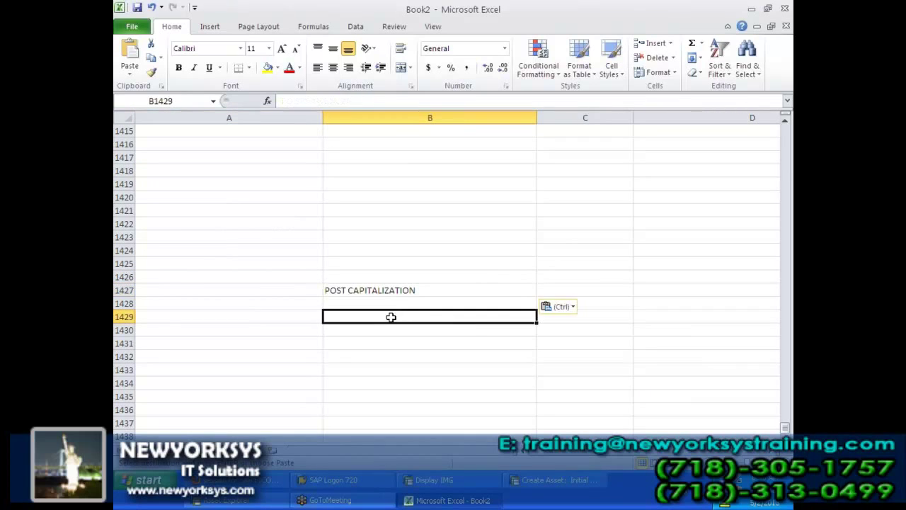
pyautogui.write('ASSET')
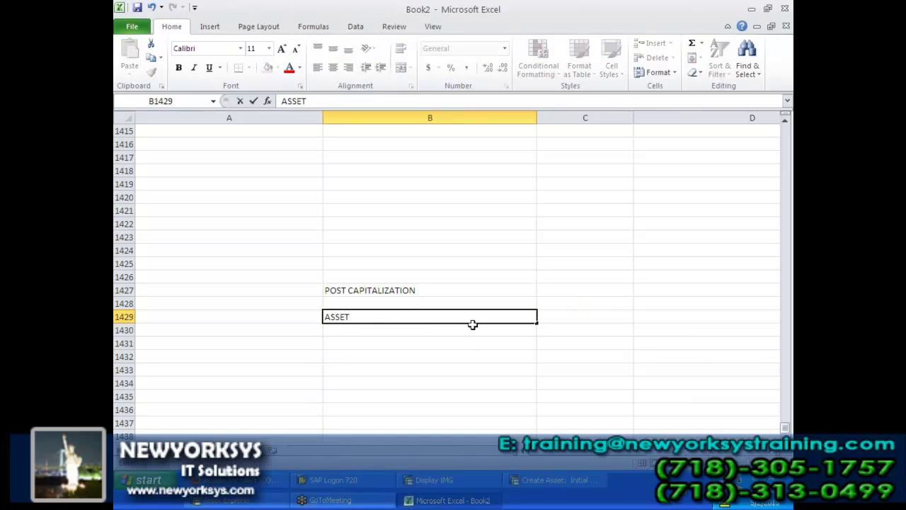
pyautogui.click(542, 314)
pyautogui.click(542, 315)
pyautogui.write('12000')
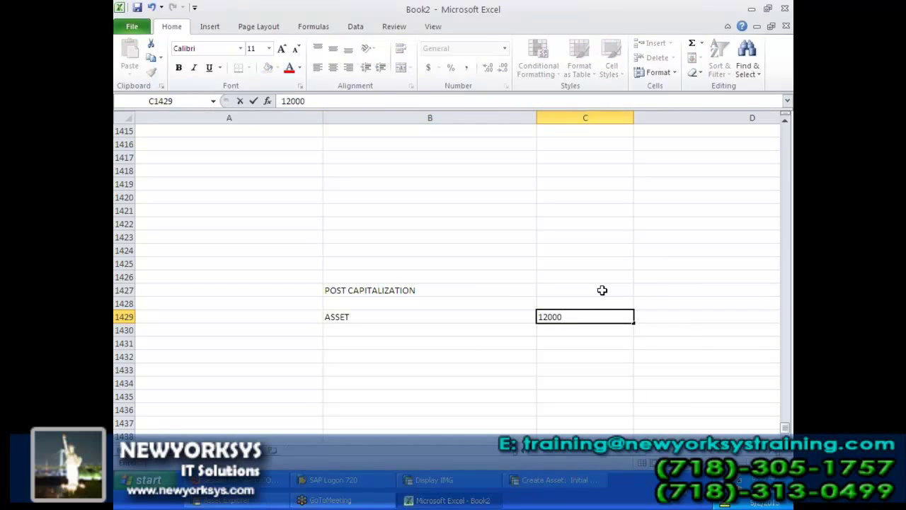
pyautogui.write('0')
# Step: Enter "DEP LAST YR" in cell B1431 with the amount 12000 in C1431
pyautogui.click(370, 341)
pyautogui.click(371, 331)
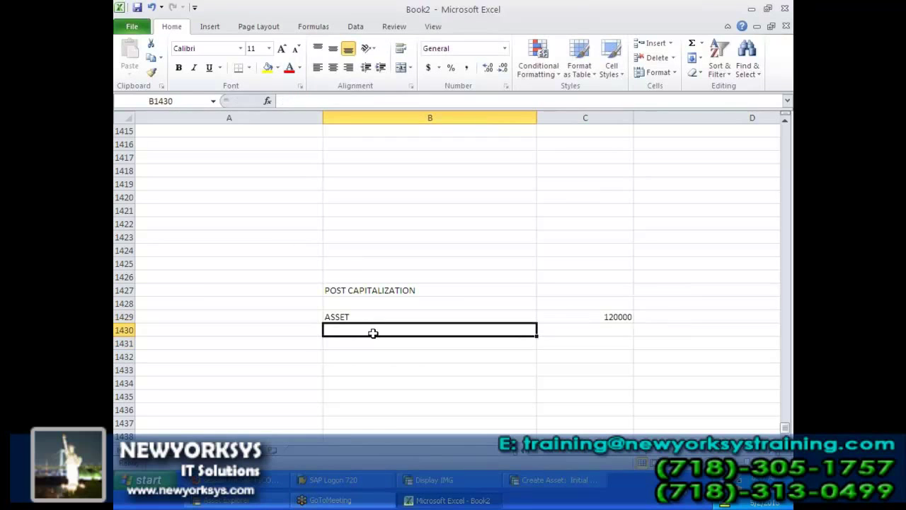
pyautogui.click(379, 340)
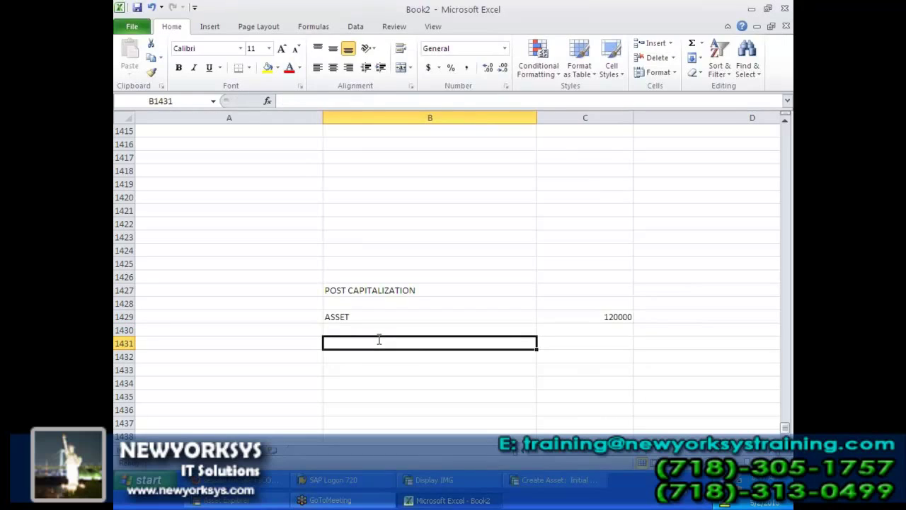
pyautogui.write('DEP LAT')
pyautogui.press('BackSpace')
pyautogui.write('ST YR')
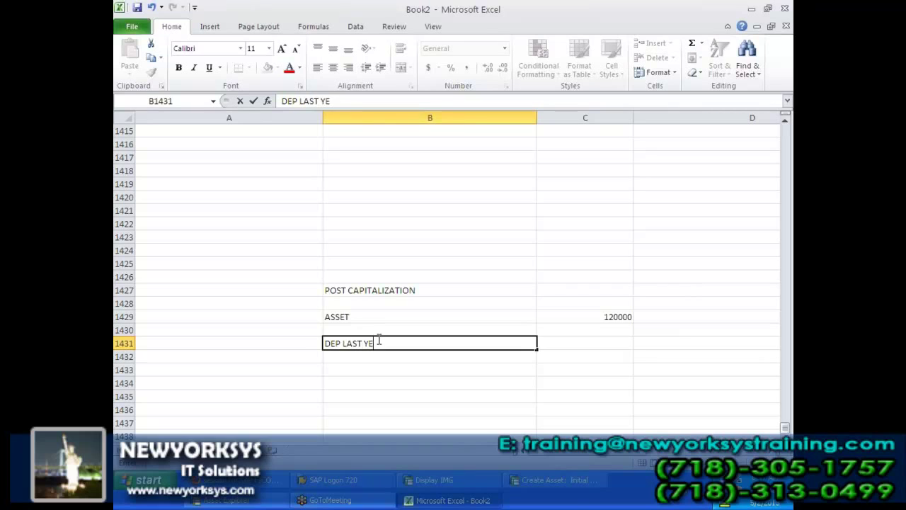
pyautogui.click(578, 340)
pyautogui.write('12000')
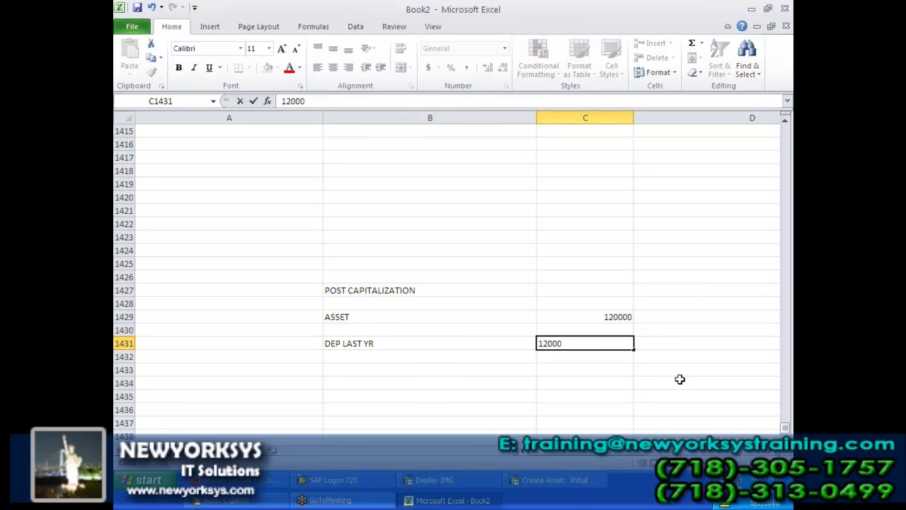
# Step: Enter the remaining asset value 108000 in cell C1433
pyautogui.click(601, 370)
pyautogui.write('108000')
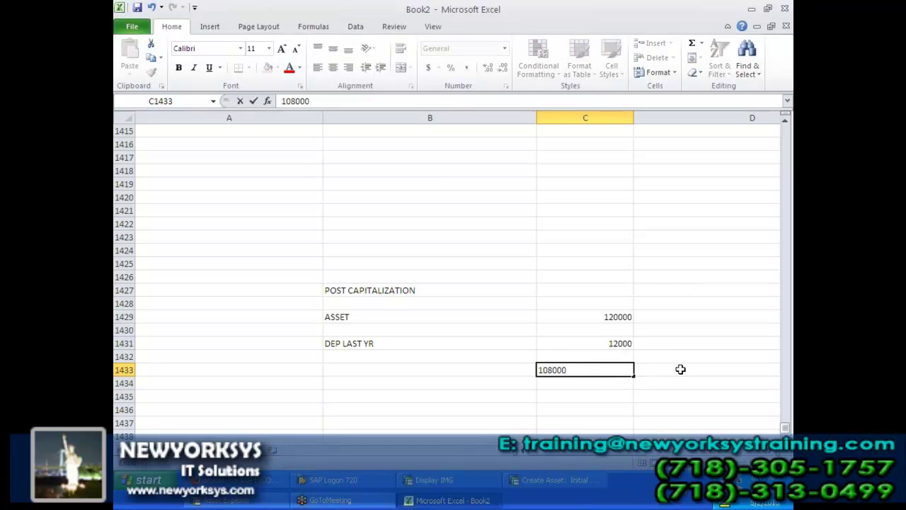
pyautogui.click(524, 419)
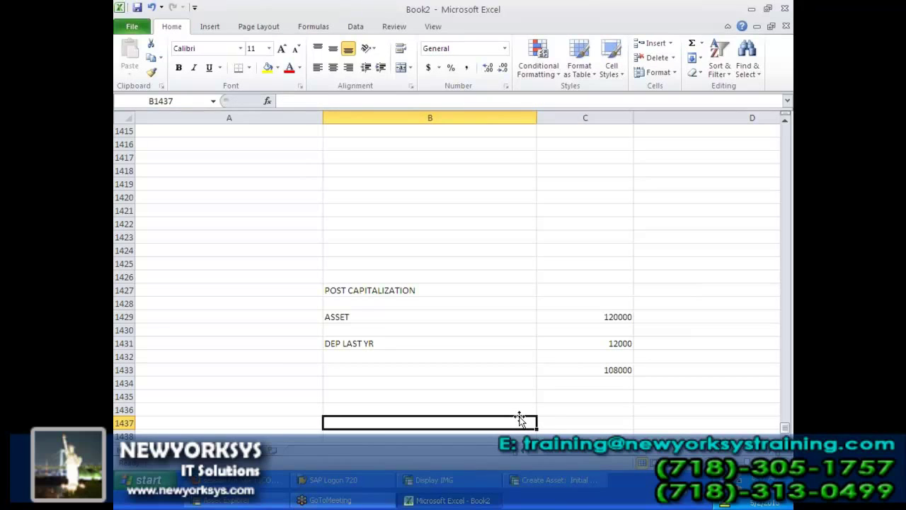
pyautogui.click(589, 373)
# Step: Write the journal entry lines "DR" "ASSET" in row 1436 and "CR" "DEP" in row 1437, using columns B and C
pyautogui.scroll(-1, 456, 428)
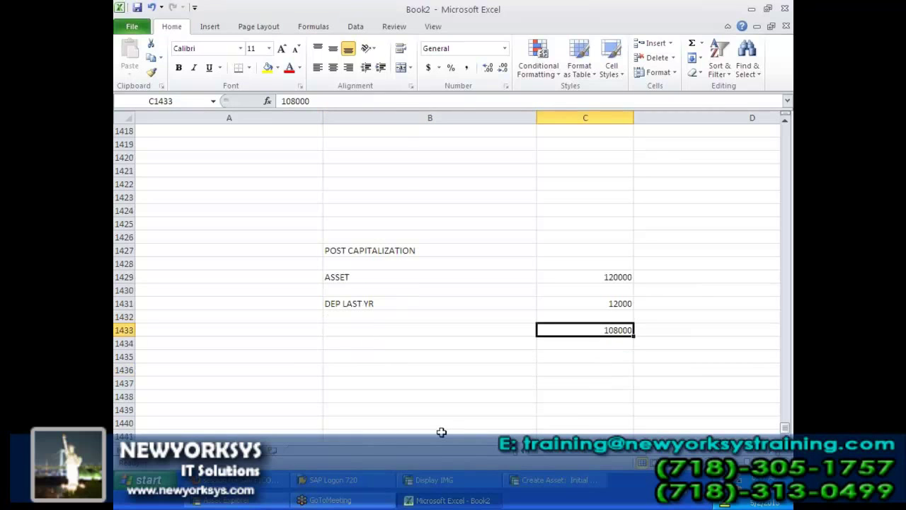
pyautogui.click(361, 371)
pyautogui.write('DR')
pyautogui.press('Tab')
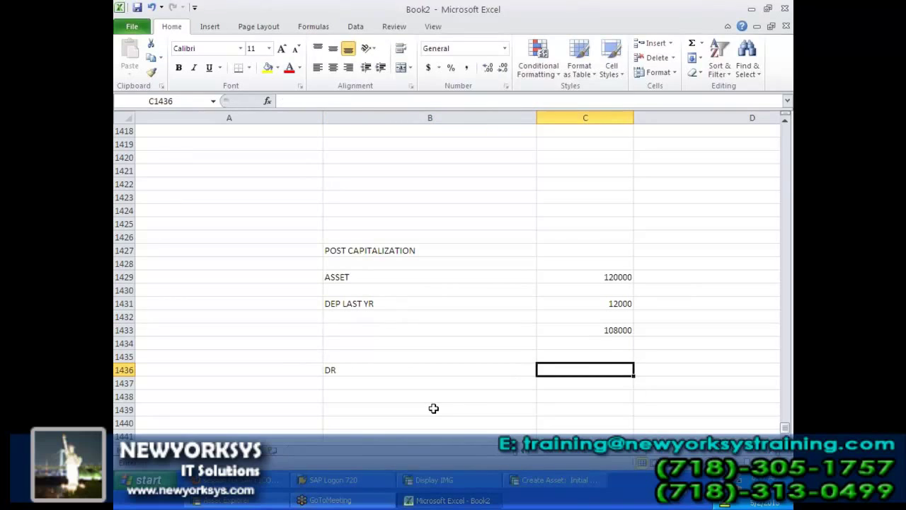
pyautogui.write('ASSET')
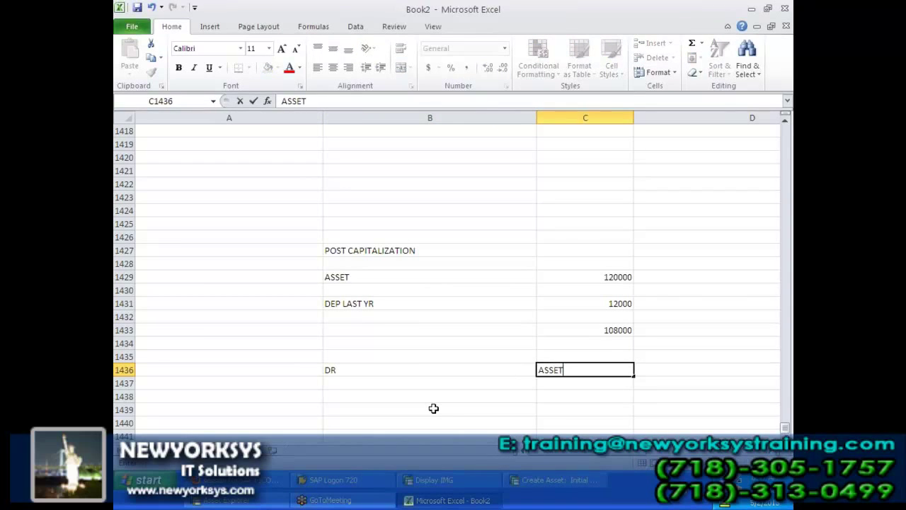
pyautogui.click(404, 384)
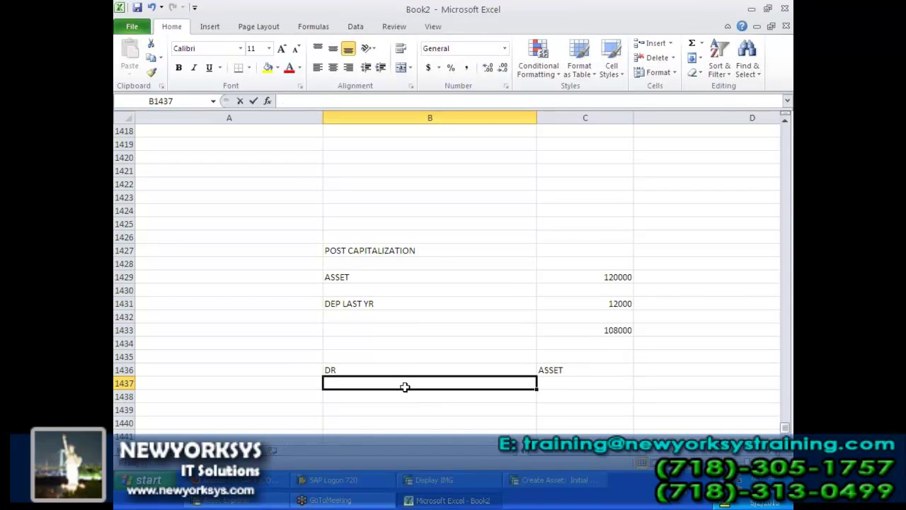
pyautogui.write('CR')
pyautogui.click(544, 387)
pyautogui.write('DEP')
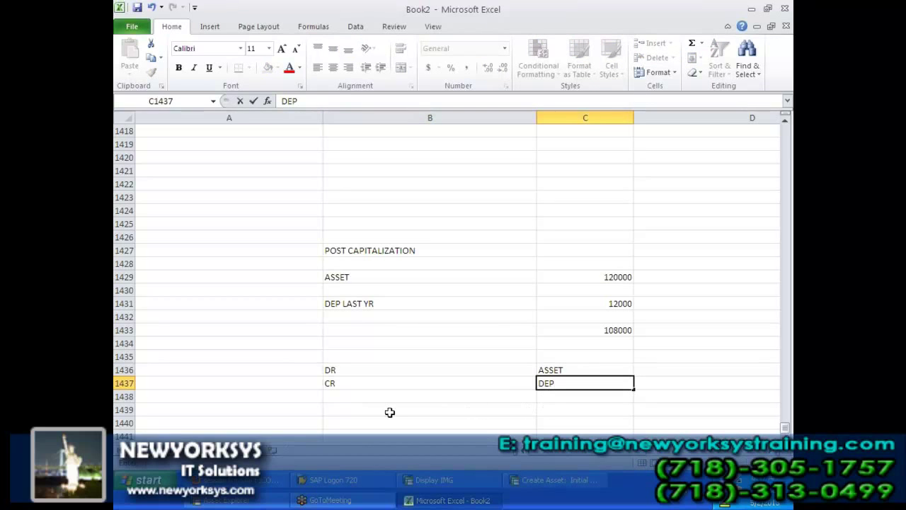
# Step: Add the journal line "CR" "REVENUE FROM POST CAPT" in row 1438 and widen column C to fit the text
pyautogui.click(359, 399)
pyautogui.write('CR')
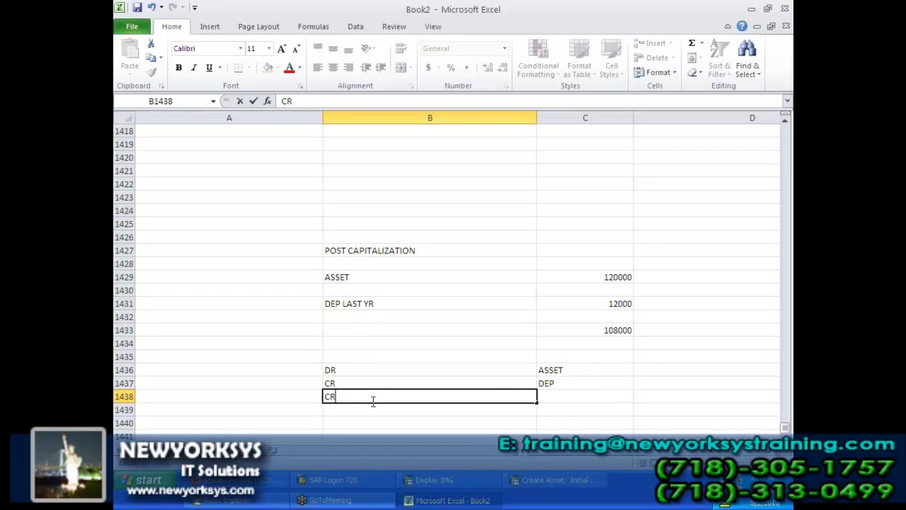
pyautogui.click(572, 399)
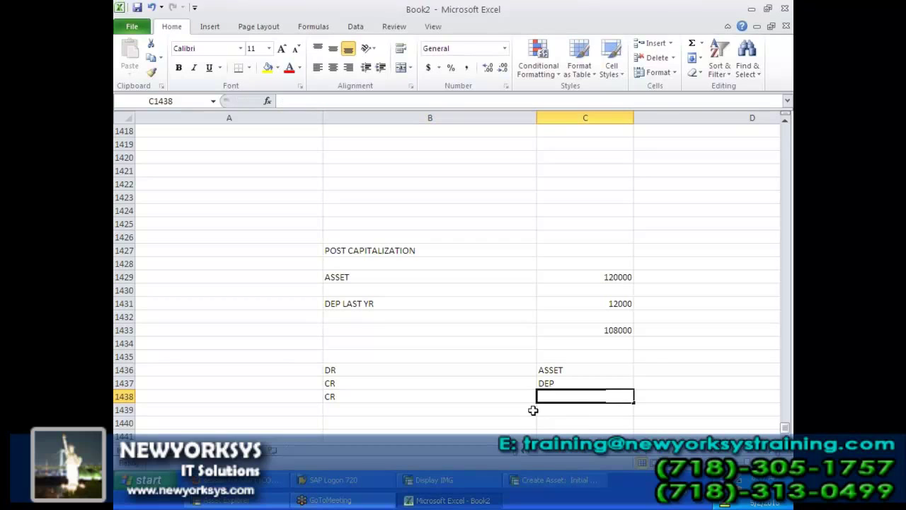
pyautogui.write('REVENUE')
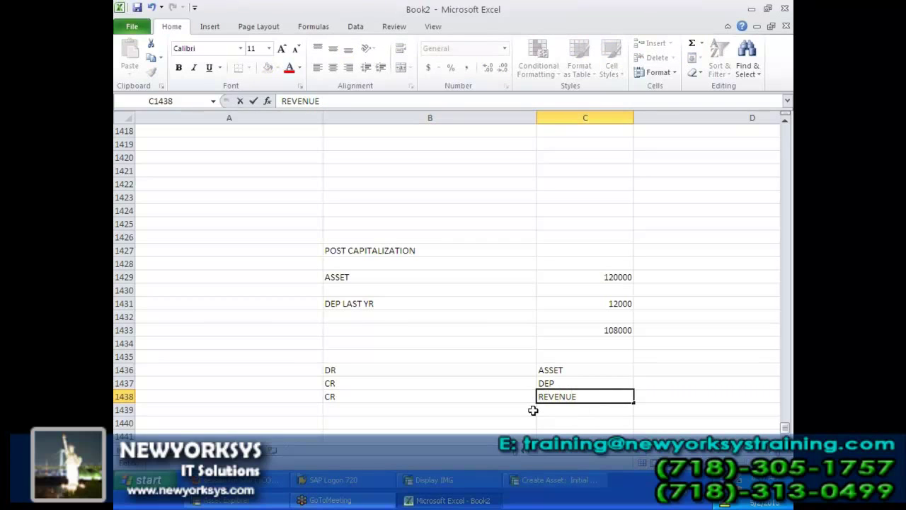
pyautogui.write(' FROM POST CAP')
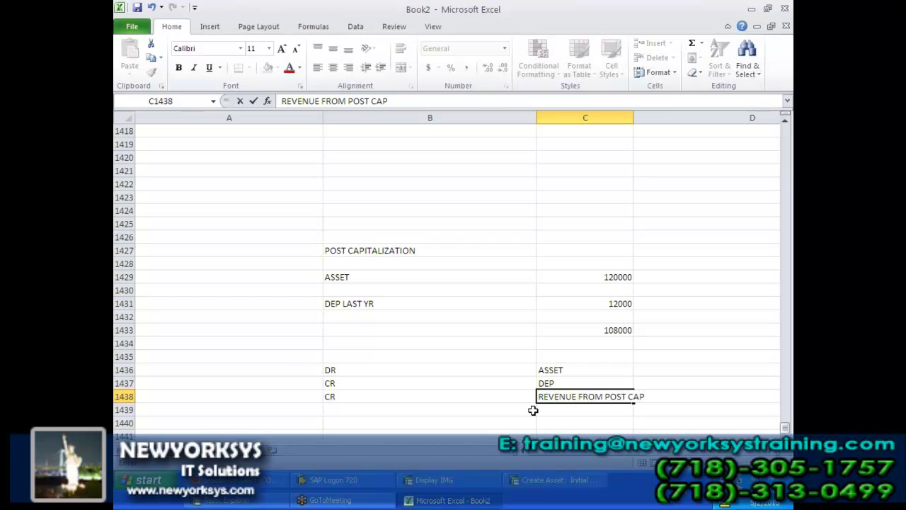
pyautogui.write('T')
pyautogui.click(524, 419)
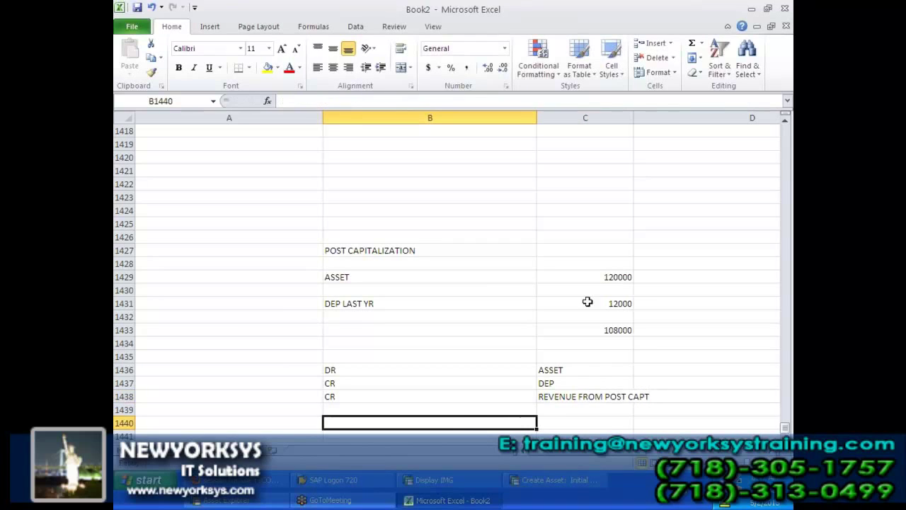
pyautogui.click(672, 333)
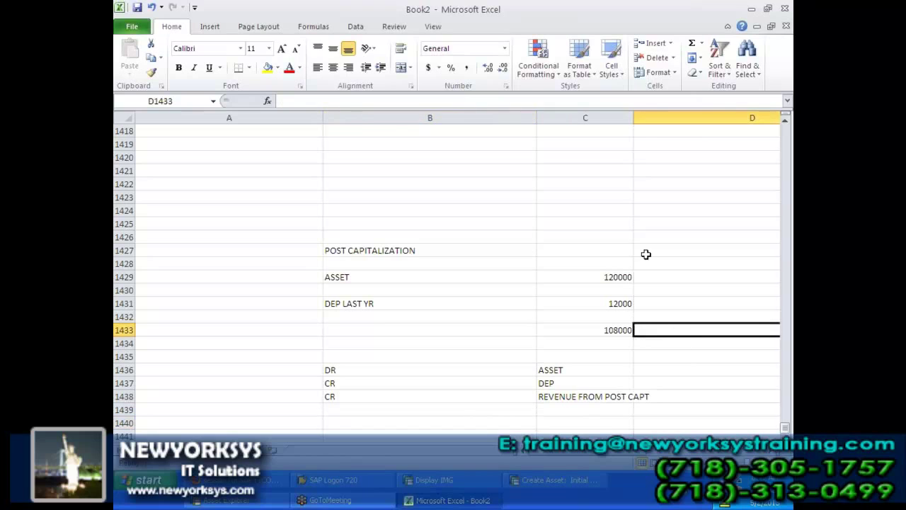
pyautogui.moveTo(635, 115); pyautogui.dragTo(719, 115)
pyautogui.click(595, 302)
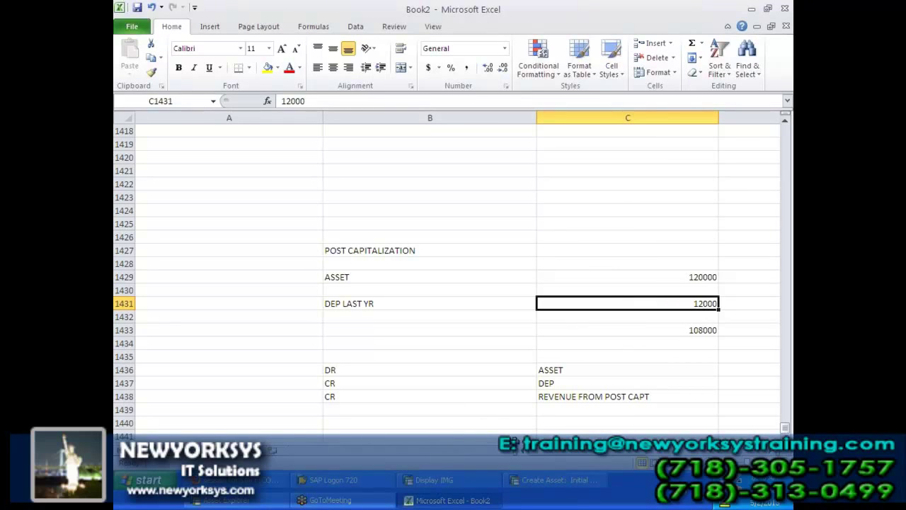
# Step: Switch back to SAP and open central G/L account editing with transaction FS00
pyautogui.click(557, 491)
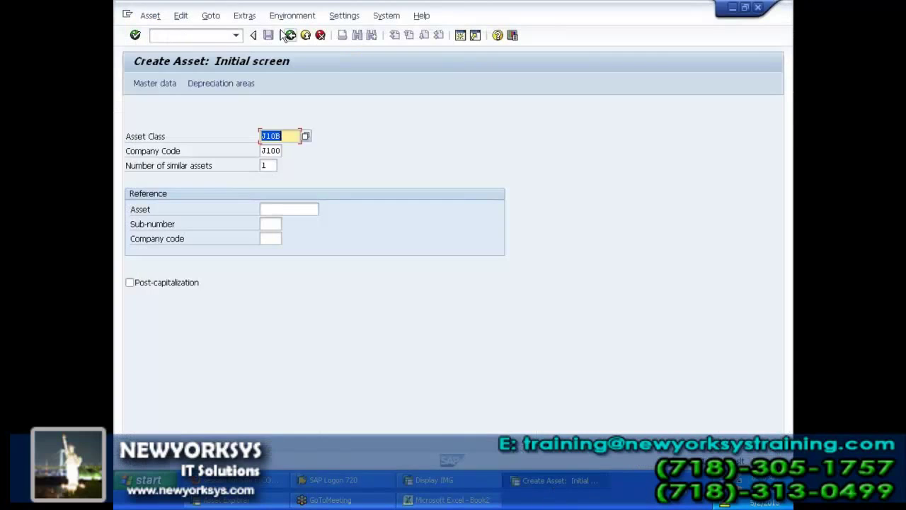
pyautogui.write('/NFS00')
pyautogui.press('Return')
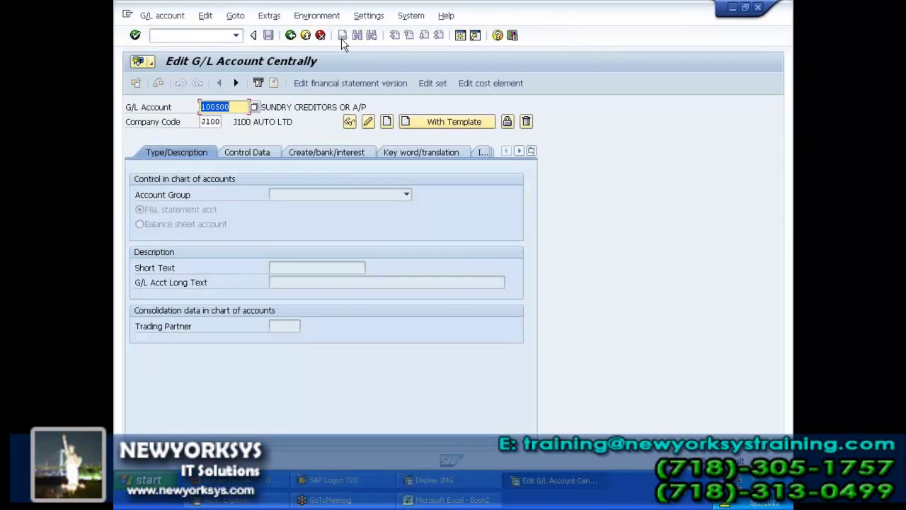
# Step: List the available G/L accounts sorted by account number and pick account 301001, PROFIT SALE OF ASSET
pyautogui.press('BackSpace')
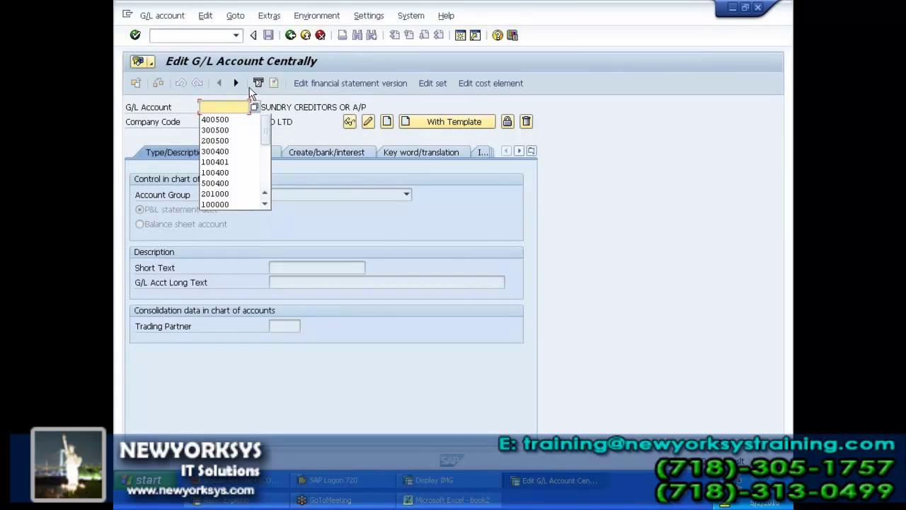
pyautogui.click(253, 107)
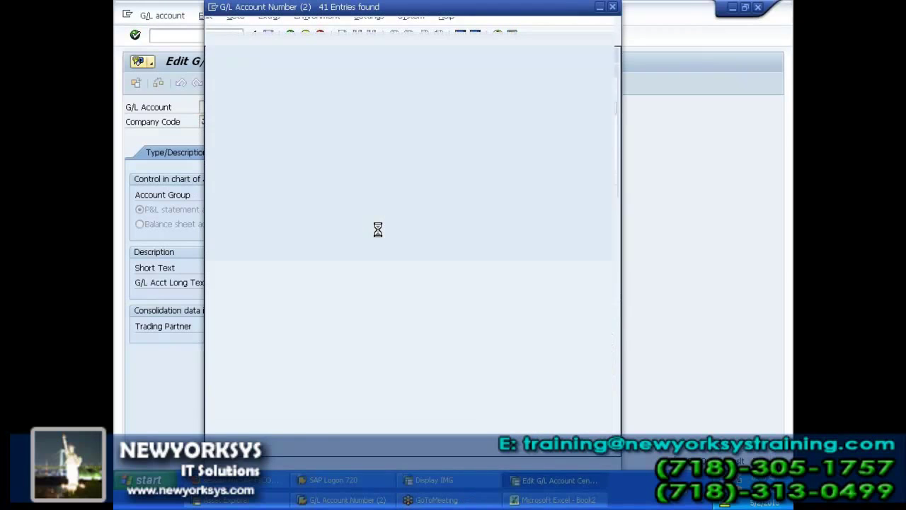
pyautogui.click(357, 72)
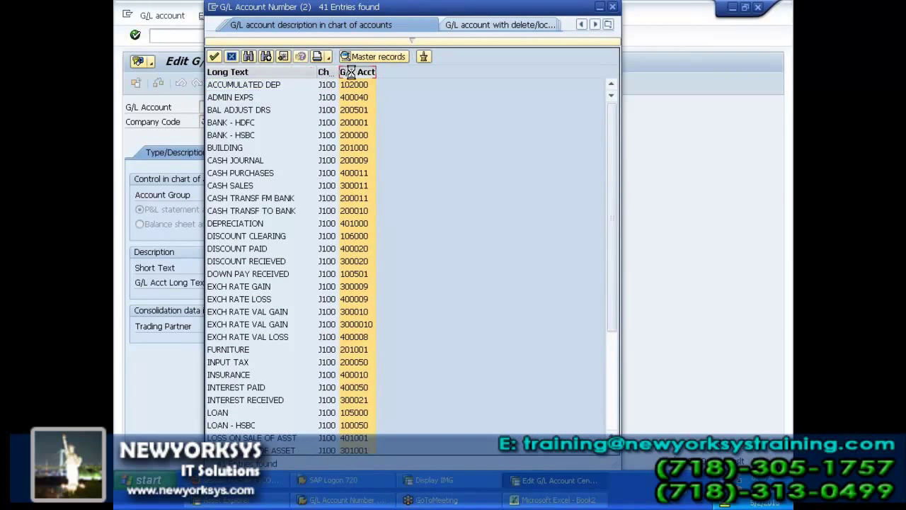
pyautogui.scroll(-3, 376, 282)
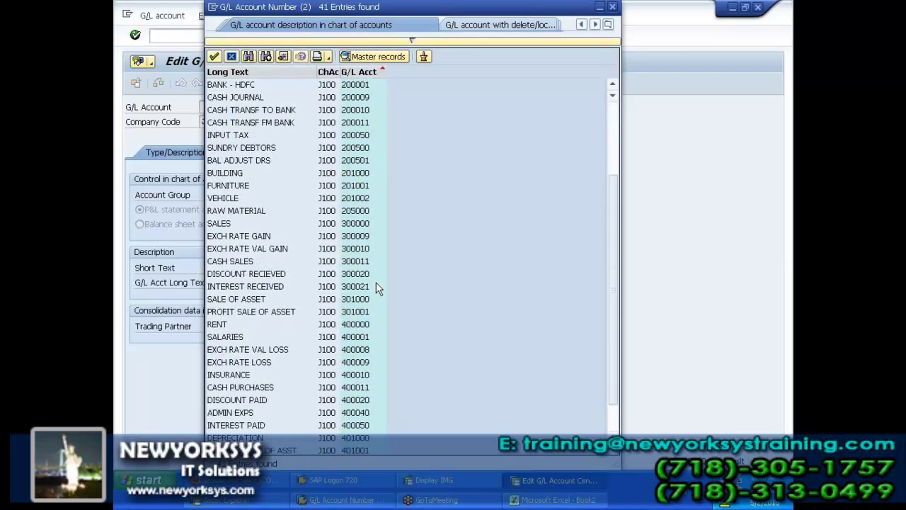
pyautogui.scroll(-1, 382, 288)
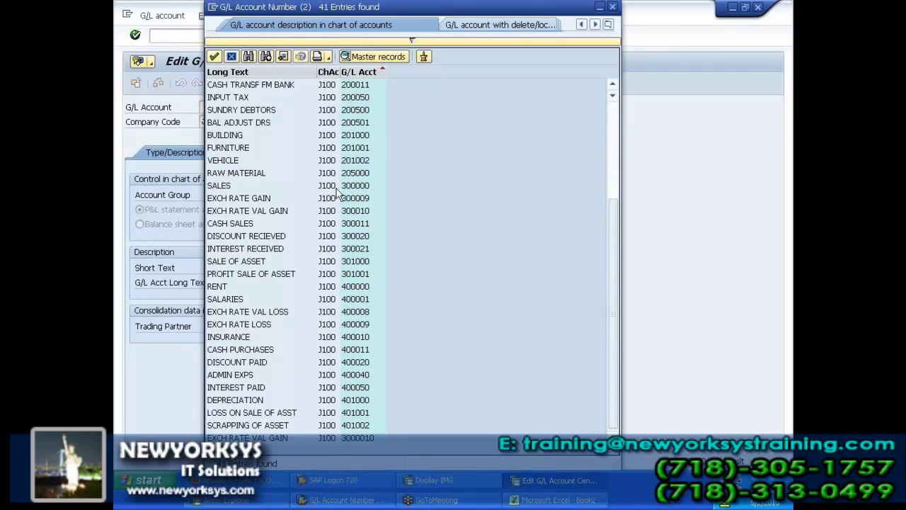
pyautogui.click(224, 188)
pyautogui.click(253, 260)
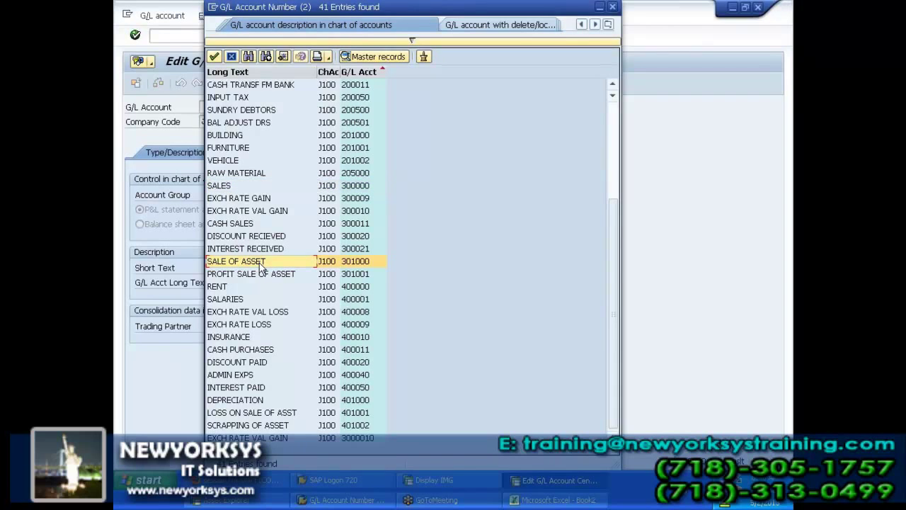
pyautogui.click(256, 275)
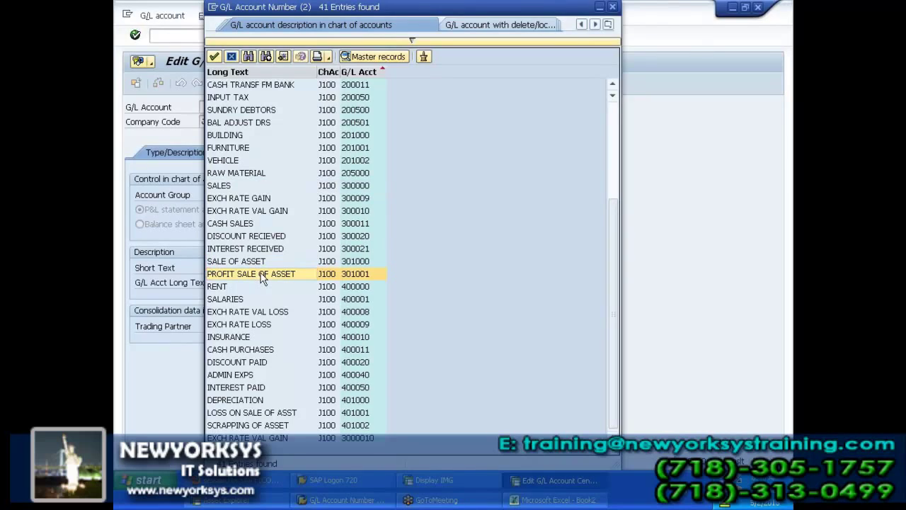
pyautogui.doubleClick(261, 275)
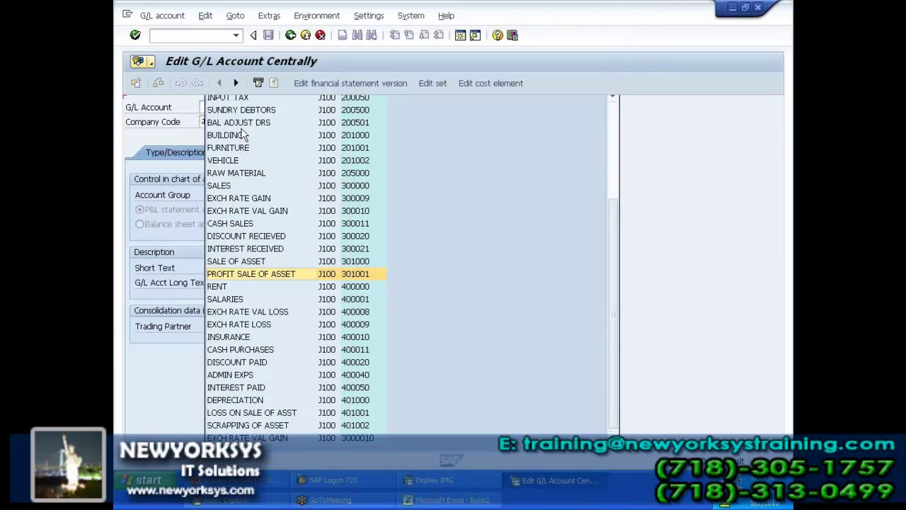
# Step: Change the G/L account to 3010012 and create it with reference account 301001 in company code J100
pyautogui.click(236, 107)
pyautogui.write('2')
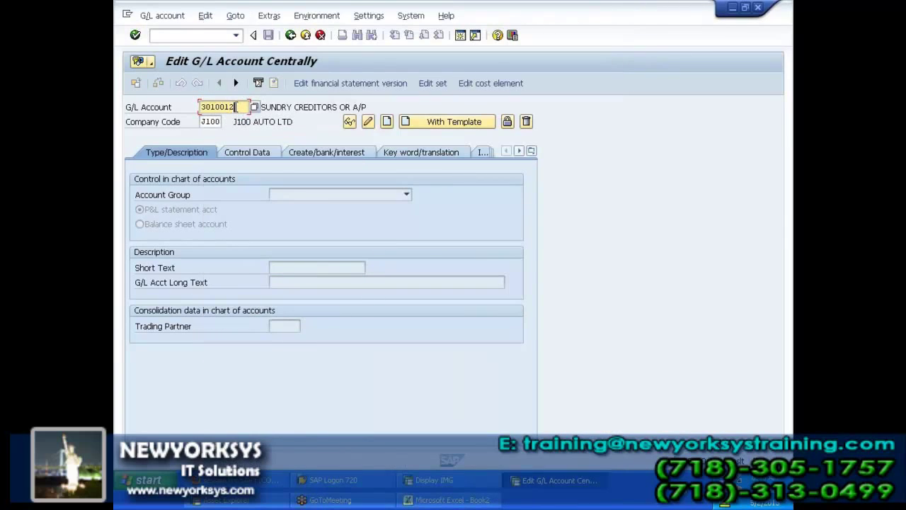
pyautogui.press('Return')
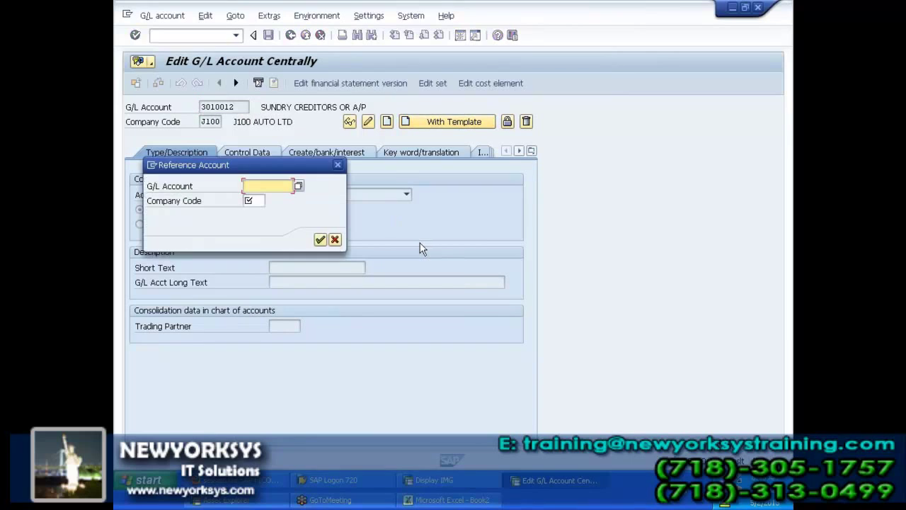
pyautogui.write('30100011')
pyautogui.press('Tab')
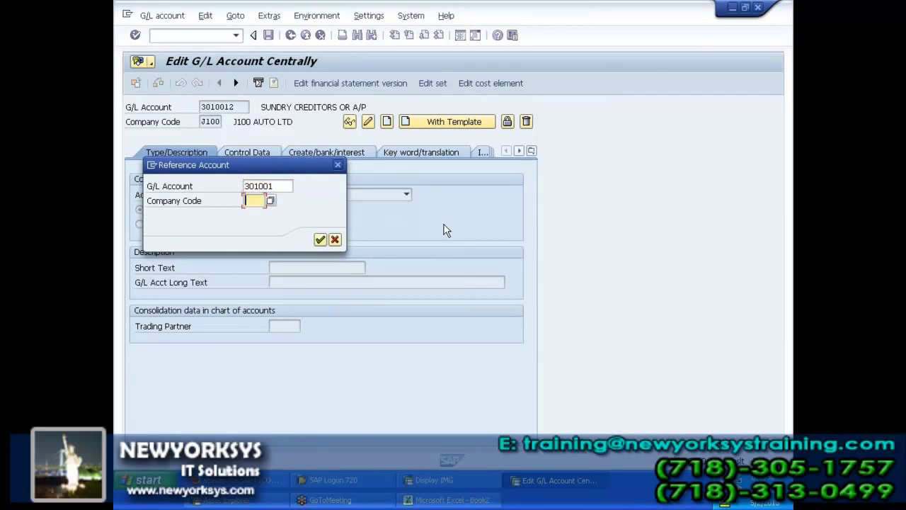
pyautogui.write('J100')
pyautogui.press('Return')
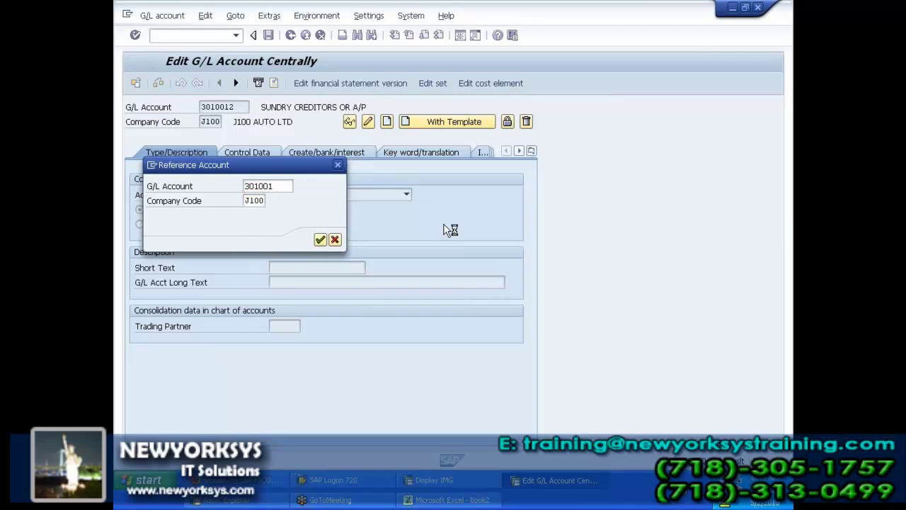
# Step: Clear the long text copied from the reference account
pyautogui.click(381, 280)
pyautogui.press('BackSpace')
pyautogui.press('BackSpace')
pyautogui.press('BackSpace')
pyautogui.press('BackSpace')
pyautogui.press('BackSpace')
pyautogui.press('BackSpace')
pyautogui.press('BackSpace')
pyautogui.press('BackSpace')
pyautogui.press('BackSpace')
pyautogui.press('BackSpace')
pyautogui.press('BackSpace')
pyautogui.press('BackSpace')
pyautogui.press('BackSpace')
pyautogui.press('BackSpace')
pyautogui.press('BackSpace')
pyautogui.press('BackSpace')
pyautogui.press('BackSpace')
pyautogui.press('BackSpace')
pyautogui.press('BackSpace')
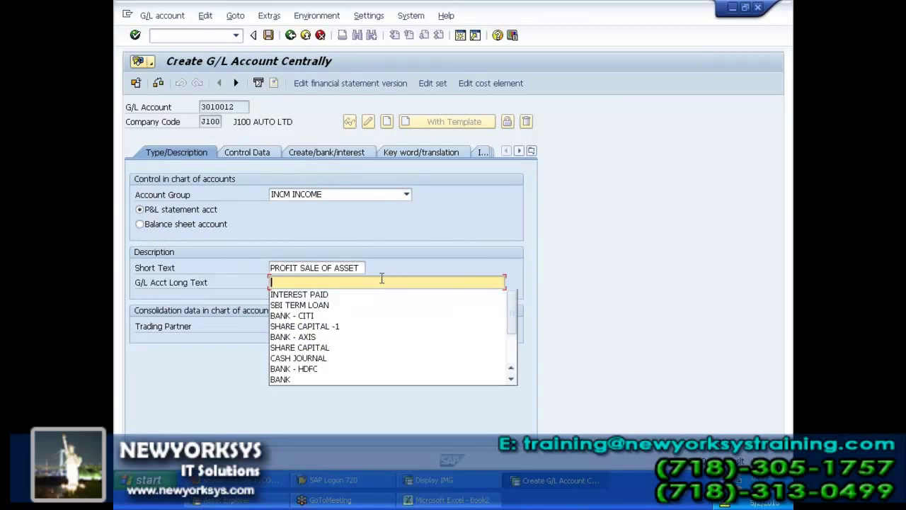
# Step: Set the G/L account's short text to "REV FROM POST CAP" and save the account
pyautogui.hotkey('shift', 'Tab')
pyautogui.press('BackSpace')
pyautogui.write('REV')
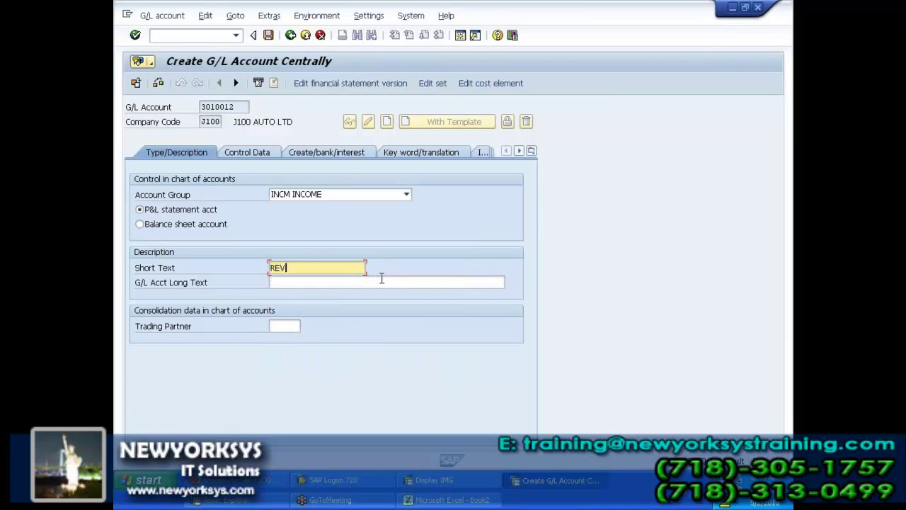
pyautogui.write('ENUE FROM POST')
pyautogui.press('BackSpace')
pyautogui.press('BackSpace')
pyautogui.press('BackSpace')
pyautogui.press('BackSpace')
pyautogui.press('BackSpace')
pyautogui.press('BackSpace')
pyautogui.press('BackSpace')
pyautogui.press('BackSpace')
pyautogui.press('BackSpace')
pyautogui.press('BackSpace')
pyautogui.write('FROM POST CAP')
pyautogui.click(268, 36)
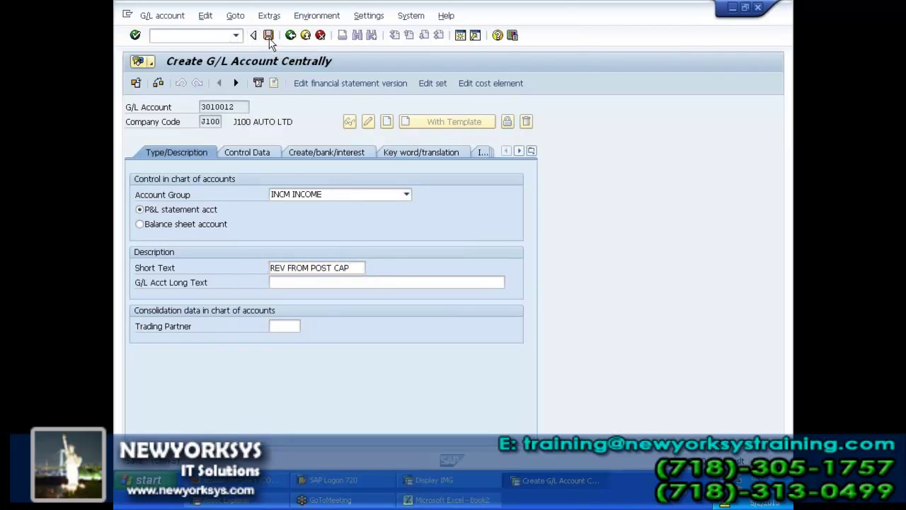
# Step: Go to transaction AO90 and display the account determinations for chart of accounts J100
pyautogui.click(207, 37)
pyautogui.write('/')
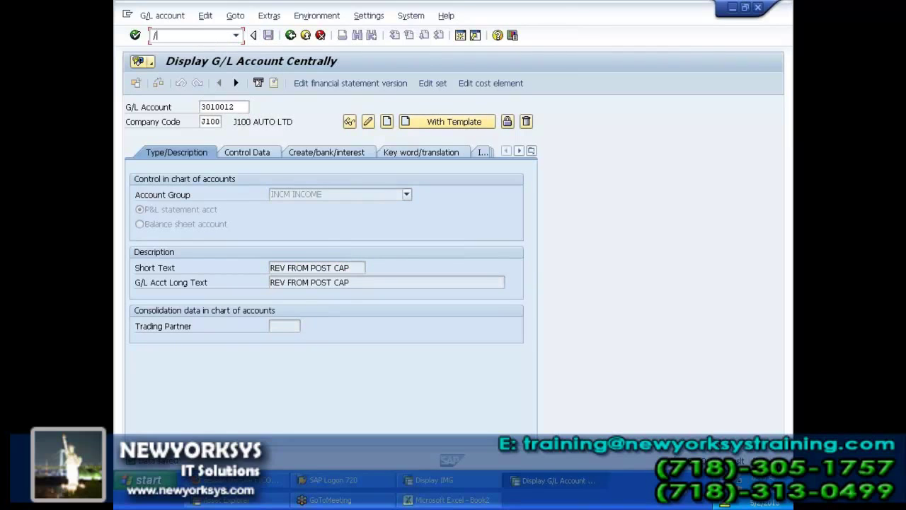
pyautogui.write('NAO90')
pyautogui.press('Return')
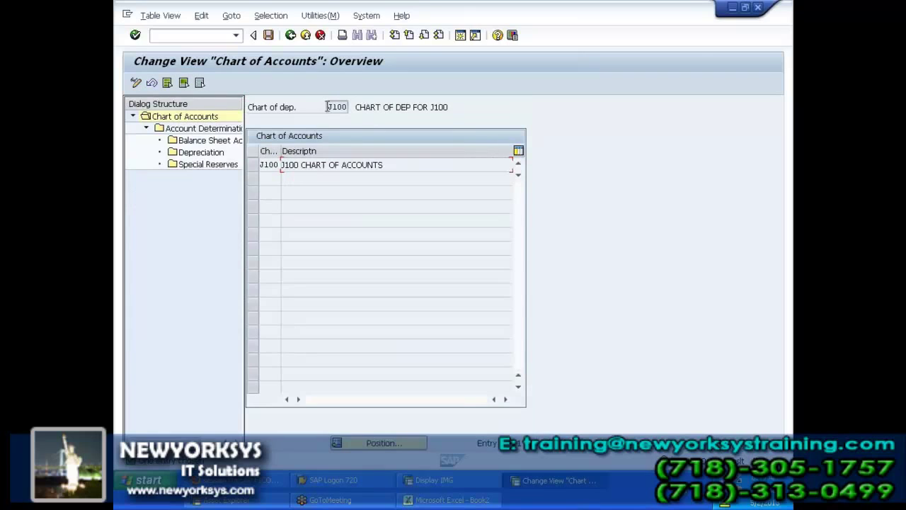
pyautogui.click(412, 165)
pyautogui.moveTo(412, 165); pyautogui.dragTo(245, 165)
pyautogui.click(252, 166)
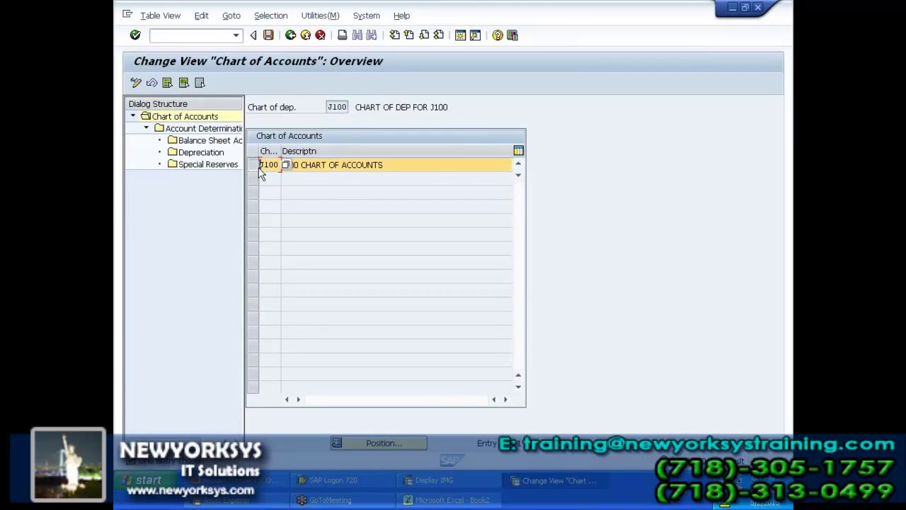
pyautogui.doubleClick(232, 130)
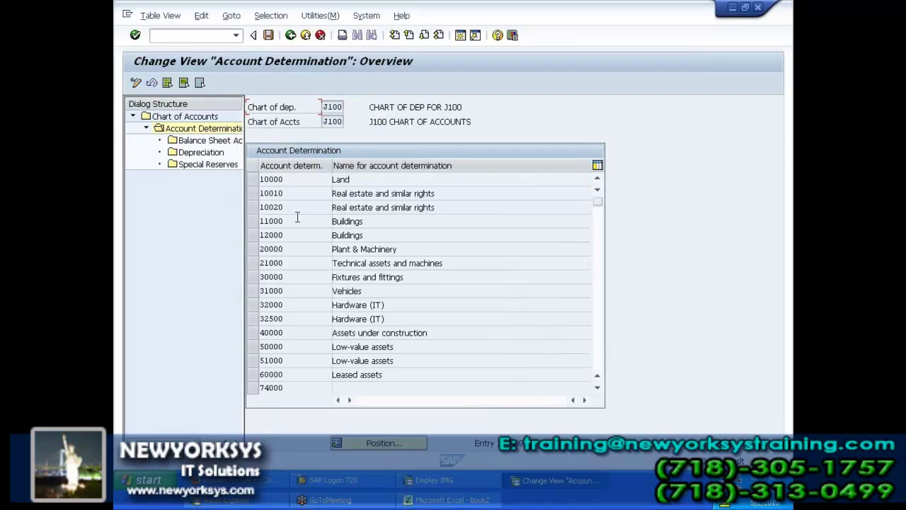
# Step: Position the list at account determination J10B and open the balance sheet accounts of its book depreciation area
pyautogui.click(354, 443)
pyautogui.click(262, 186)
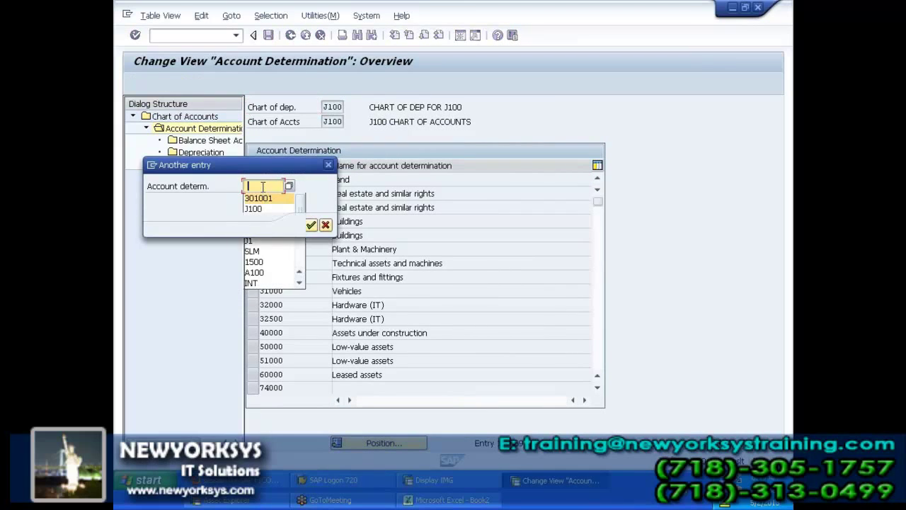
pyautogui.write('J10B')
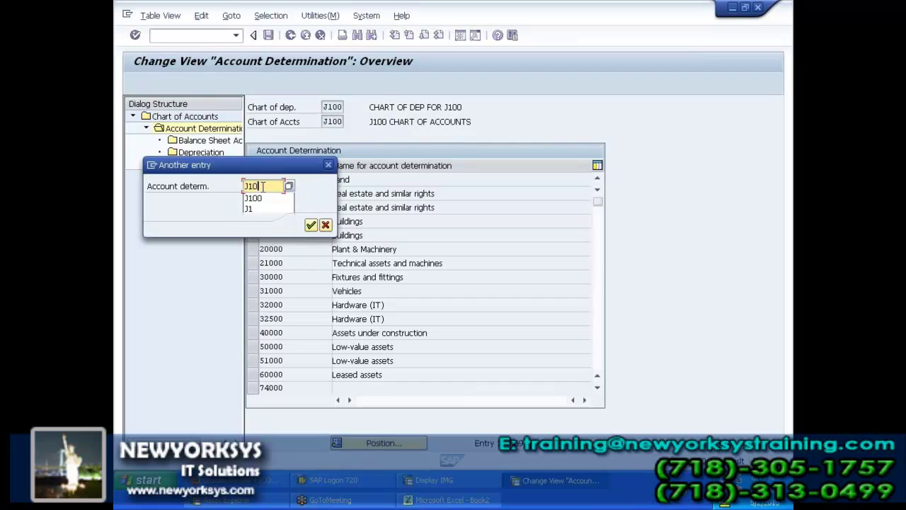
pyautogui.press('Return')
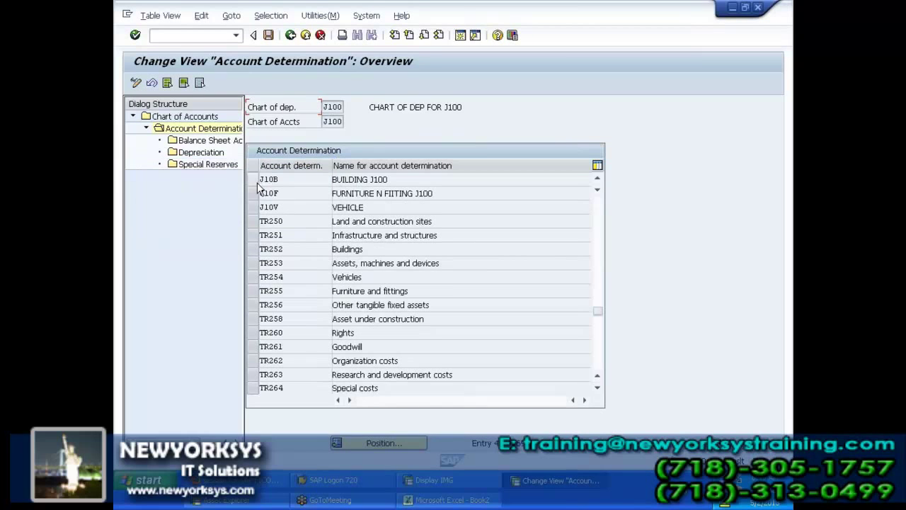
pyautogui.click(257, 183)
pyautogui.doubleClick(238, 142)
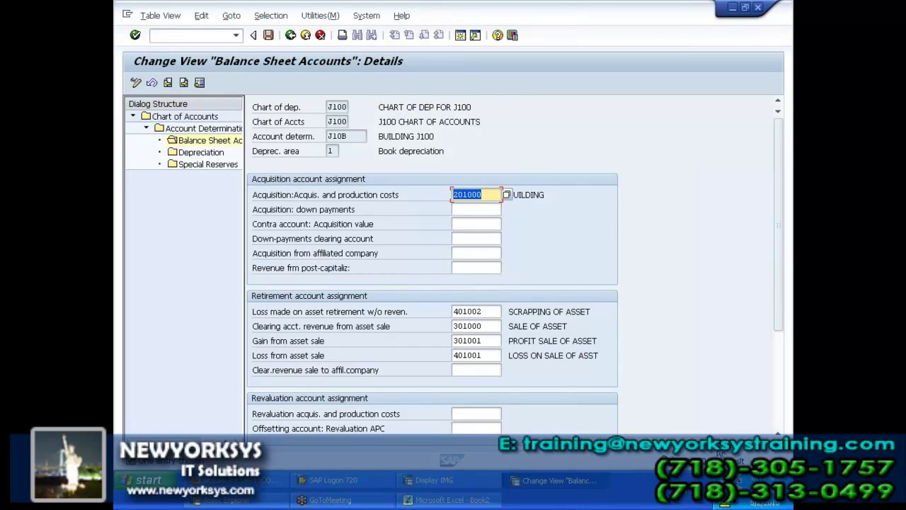
# Step: Try to assign account 301002 as the revenue from post-capitalization account for J10B
pyautogui.click(488, 267)
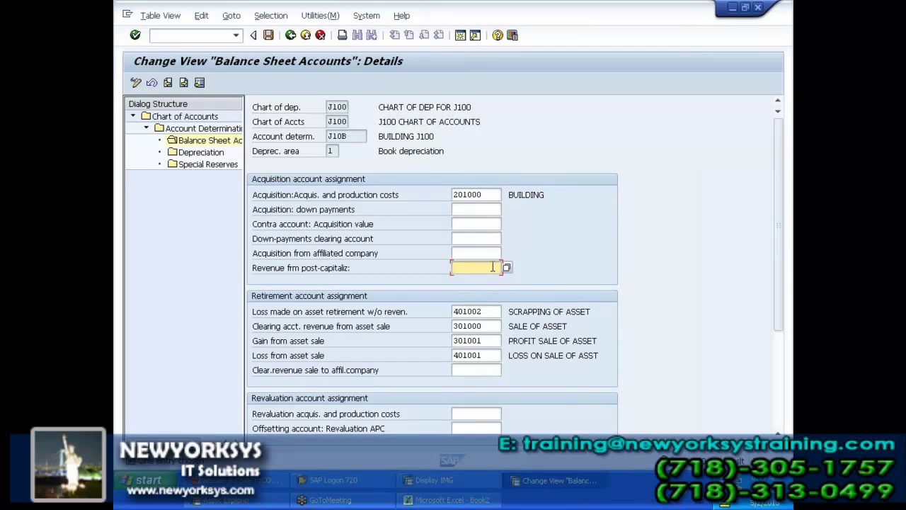
pyautogui.write('300')
pyautogui.write('1002')
pyautogui.press('Return')
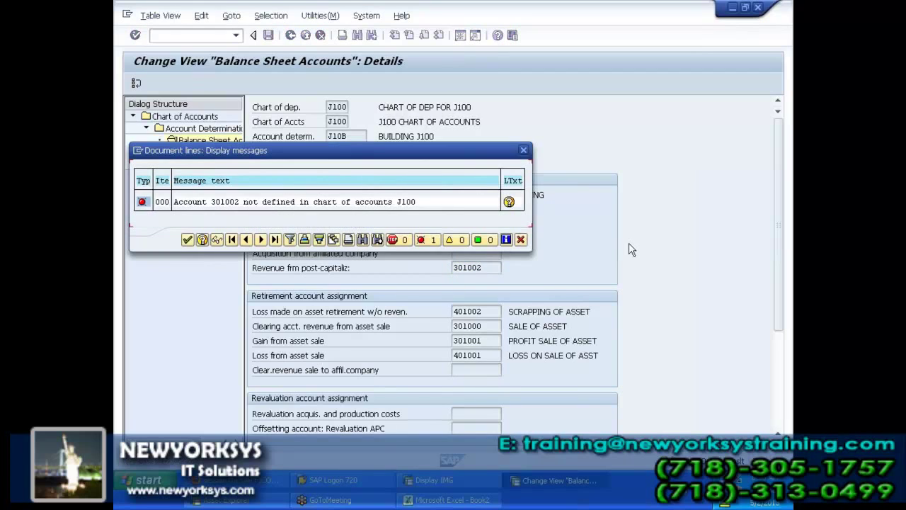
pyautogui.click(188, 240)
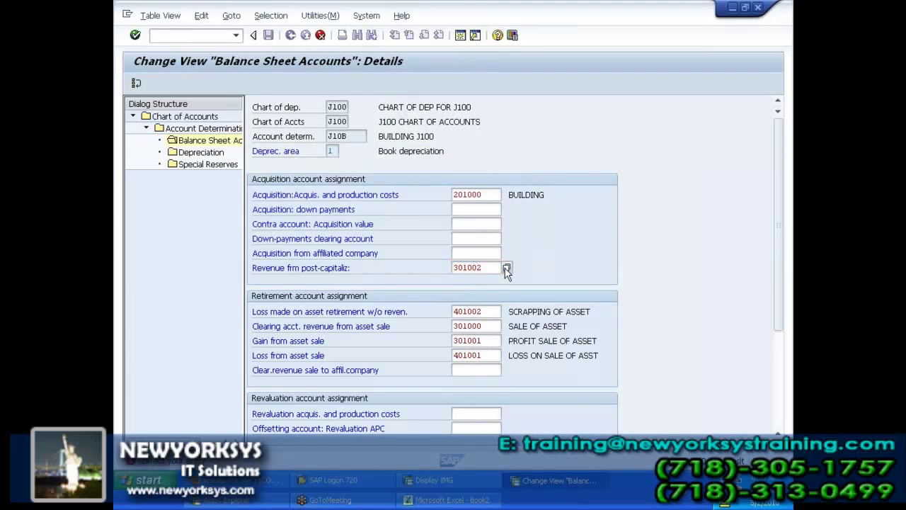
# Step: Search the G/L account list, sorted by account number, for the post-capitalization revenue account near 301001, then close the list
pyautogui.click(507, 268)
pyautogui.click(510, 269)
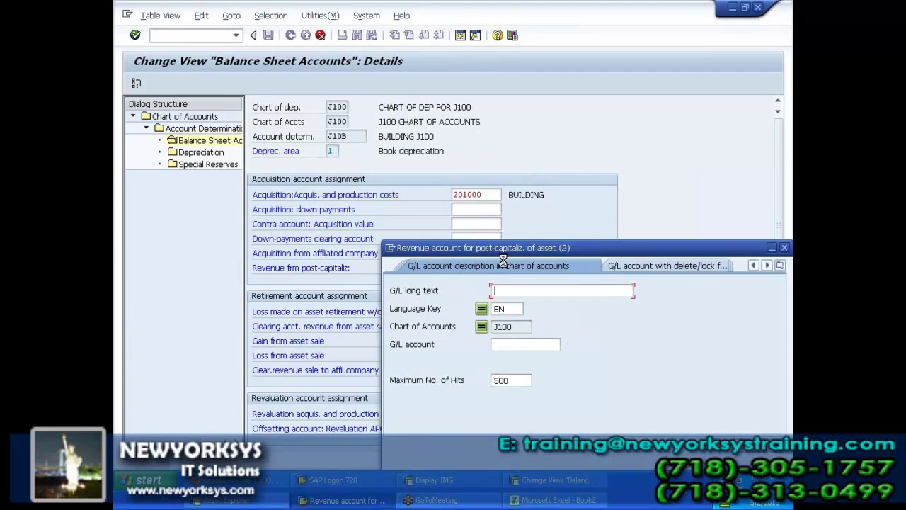
pyautogui.press('Return')
pyautogui.click(527, 71)
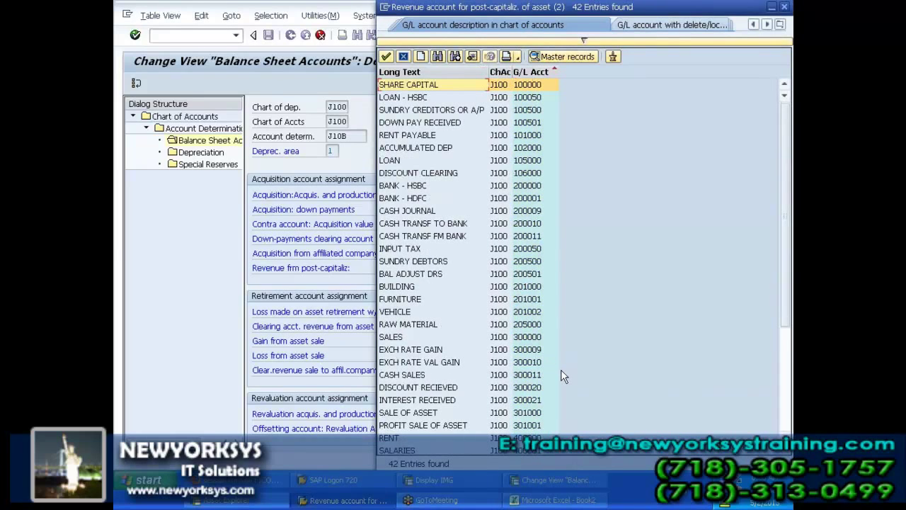
pyautogui.scroll(-1, 564, 379)
pyautogui.scroll(-2, 563, 378)
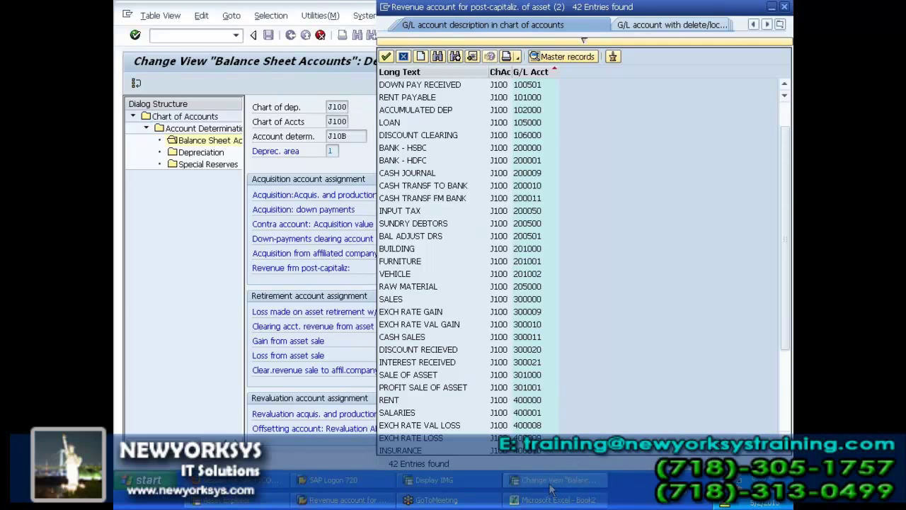
pyautogui.click(551, 489)
pyautogui.click(551, 481)
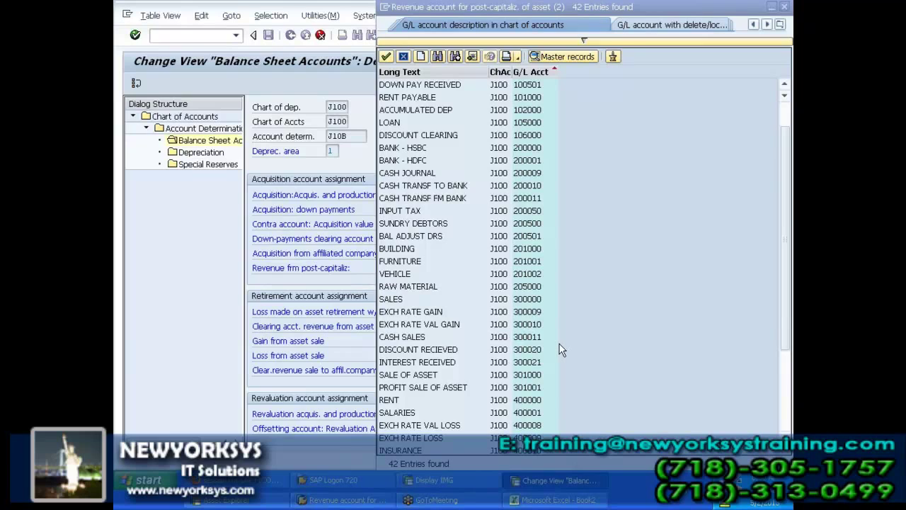
pyautogui.click(456, 387)
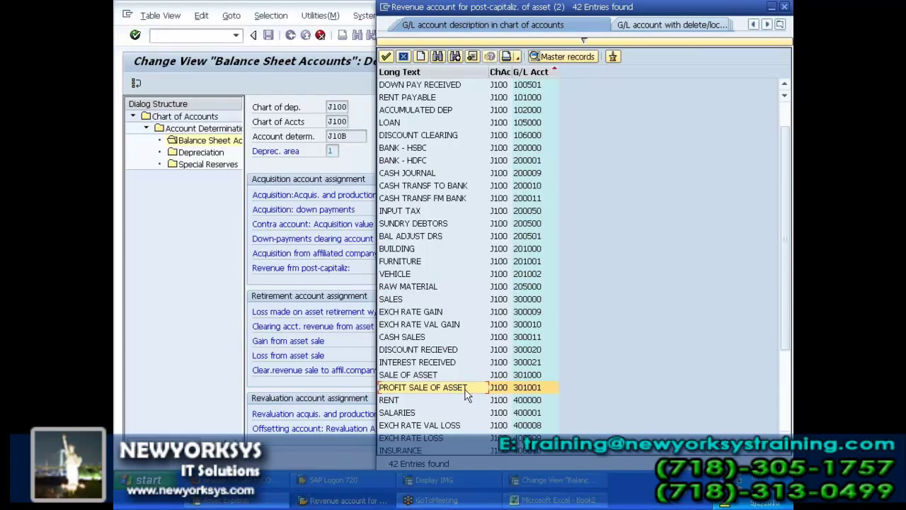
pyautogui.scroll(3, 465, 394)
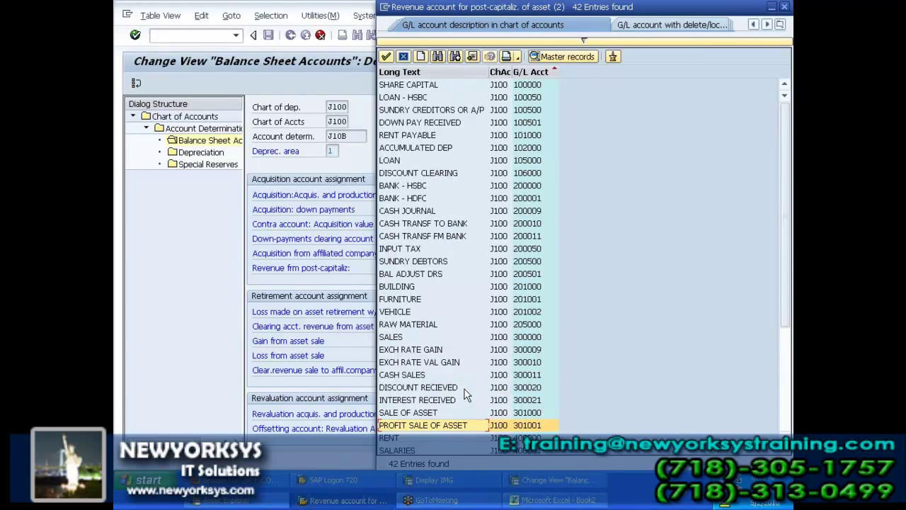
pyautogui.click(785, 8)
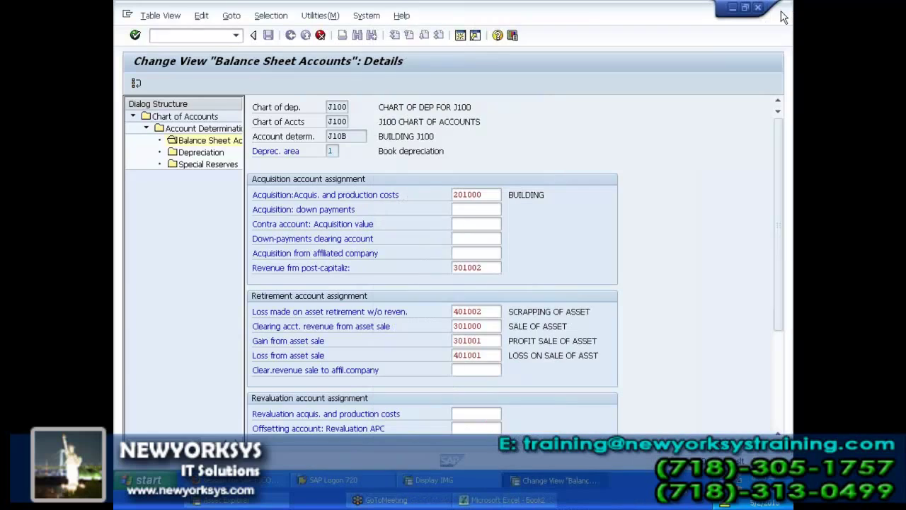
# Step: Check account 3010012 in central G/L account editing in a new session, then switch to the Display IMG session
pyautogui.click(463, 35)
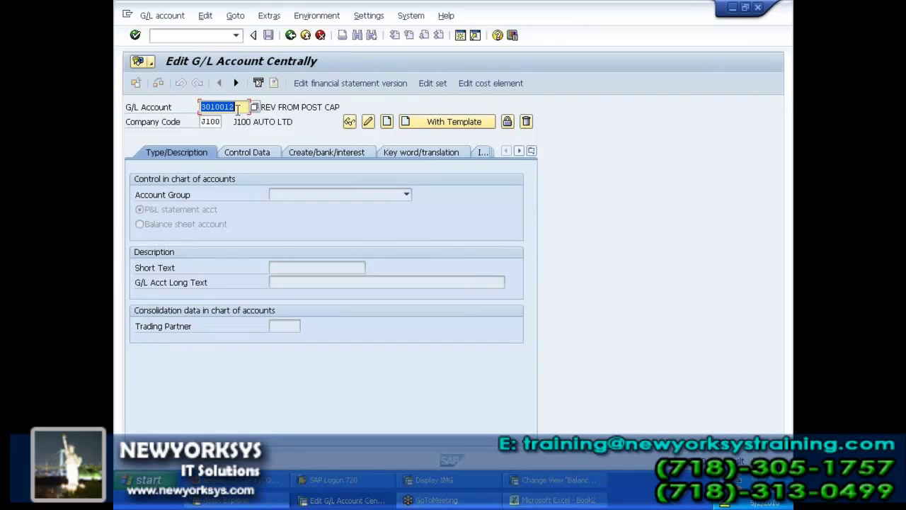
pyautogui.click(467, 480)
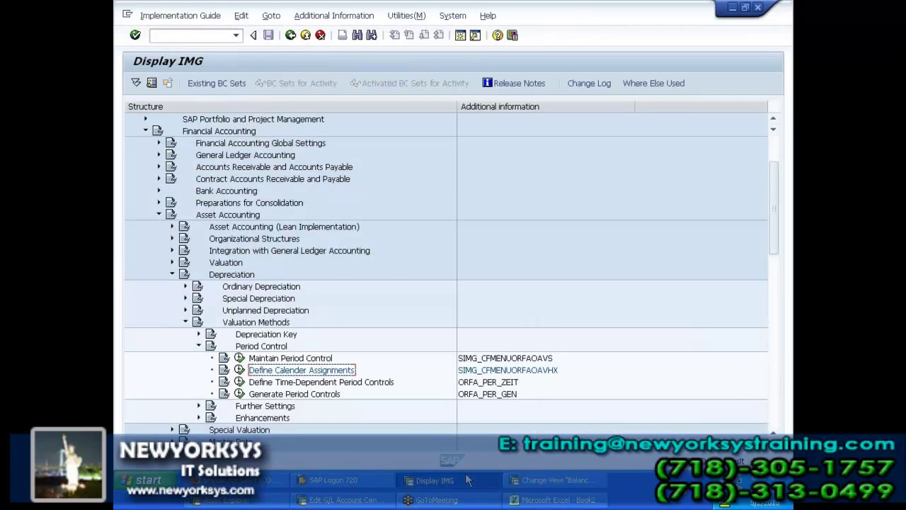
# Step: Open the master data of G/L account 3010012 for changing to check it, then leave the account
pyautogui.click(340, 499)
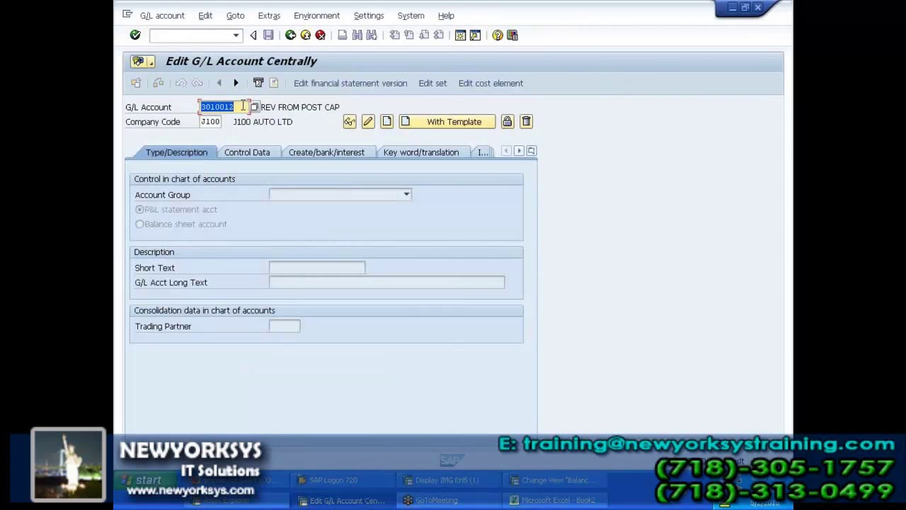
pyautogui.click(367, 122)
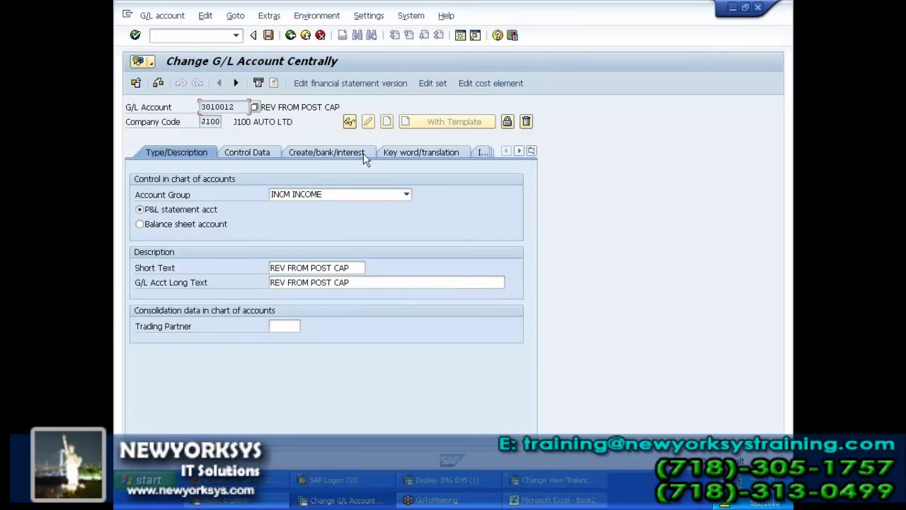
pyautogui.click(290, 35)
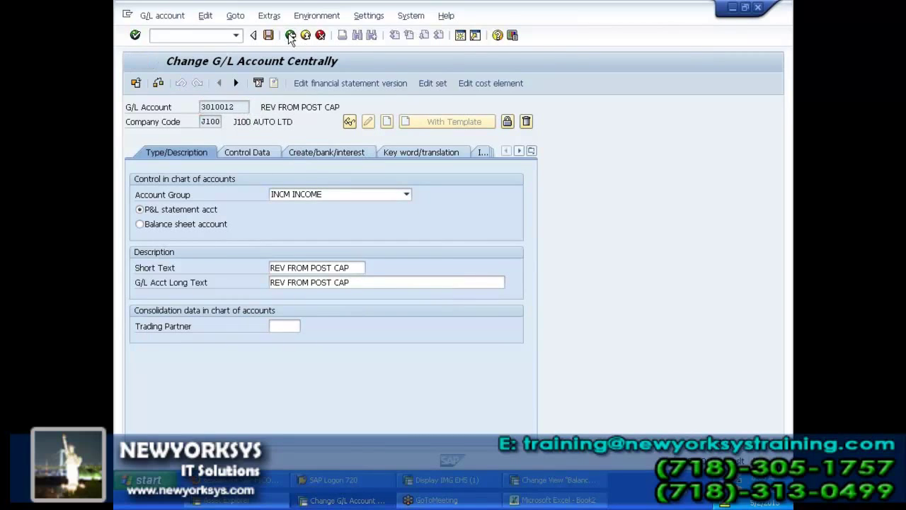
# Step: Create G/L account 301002 in company code J100 through FS00, using account 301001 of J100 as the template, and save it
pyautogui.write('fs00')
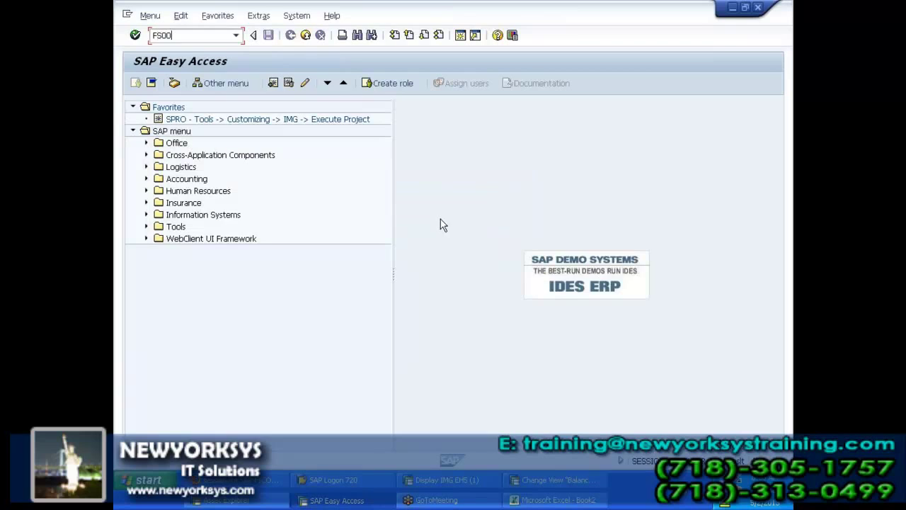
pyautogui.press('Return')
pyautogui.click(230, 106)
pyautogui.press('BackSpace')
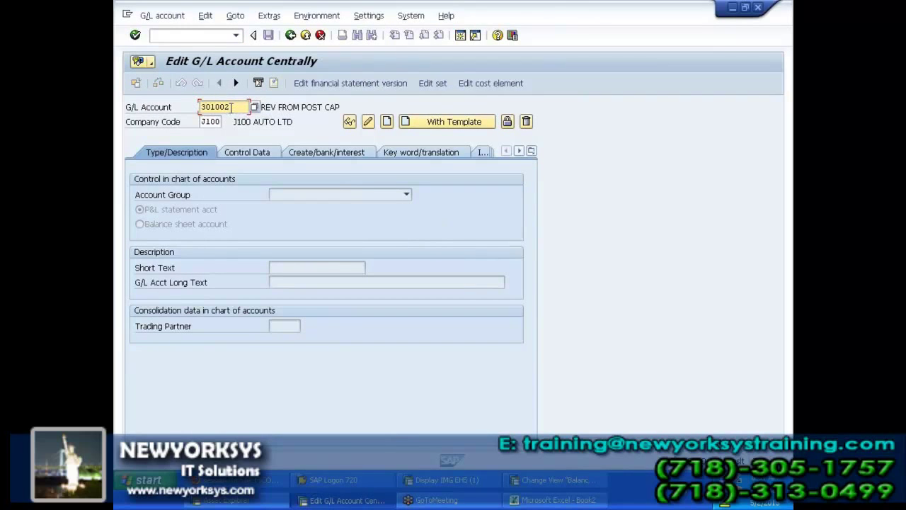
pyautogui.click(406, 121)
pyautogui.click(285, 186)
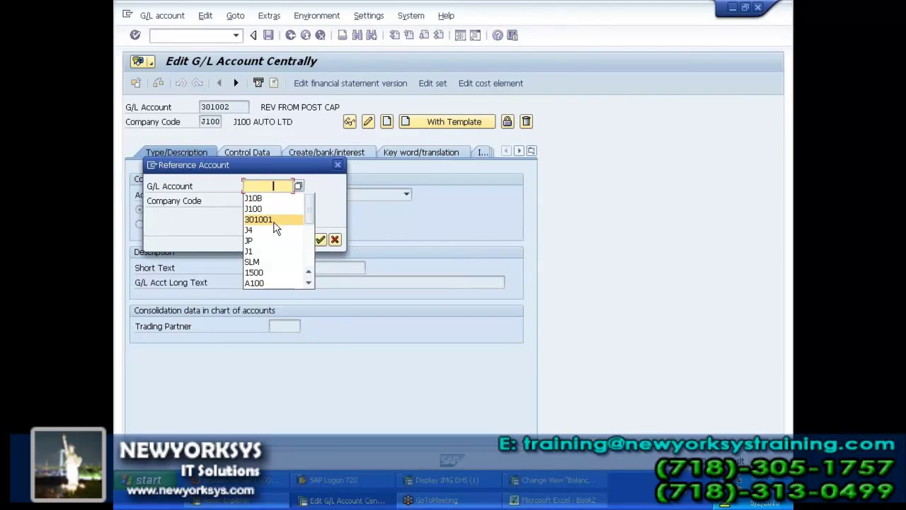
pyautogui.click(276, 222)
pyautogui.click(254, 200)
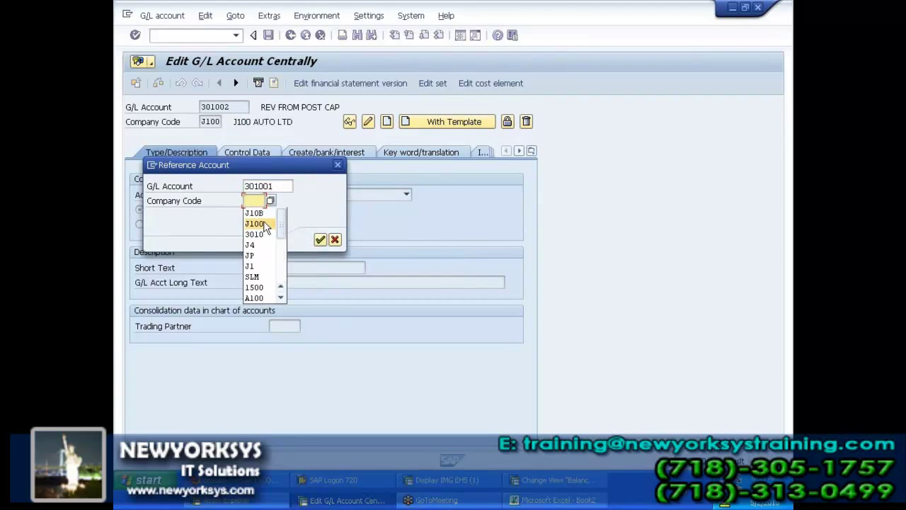
pyautogui.click(262, 225)
pyautogui.click(321, 240)
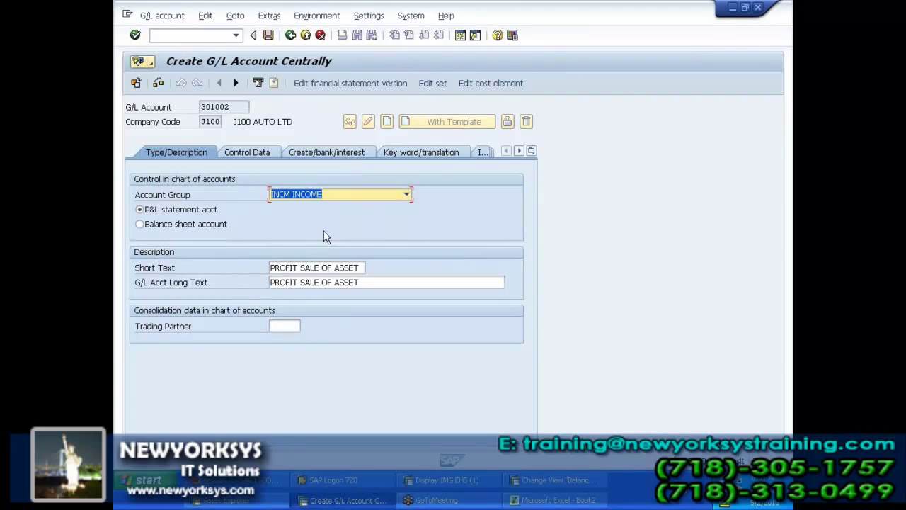
pyautogui.click(269, 37)
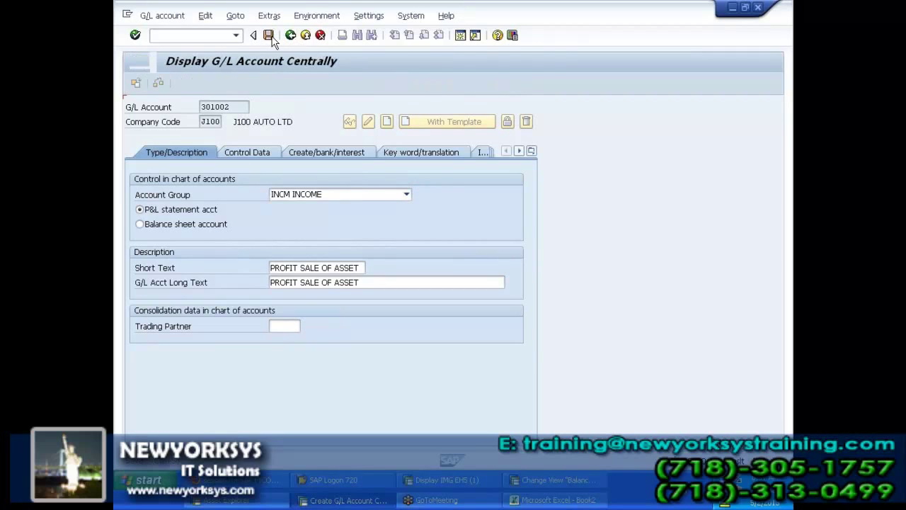
# Step: Confirm 301002 as J10B's revenue from post-capitalization account, check its description, and return to the depreciation area overview
pyautogui.click(457, 484)
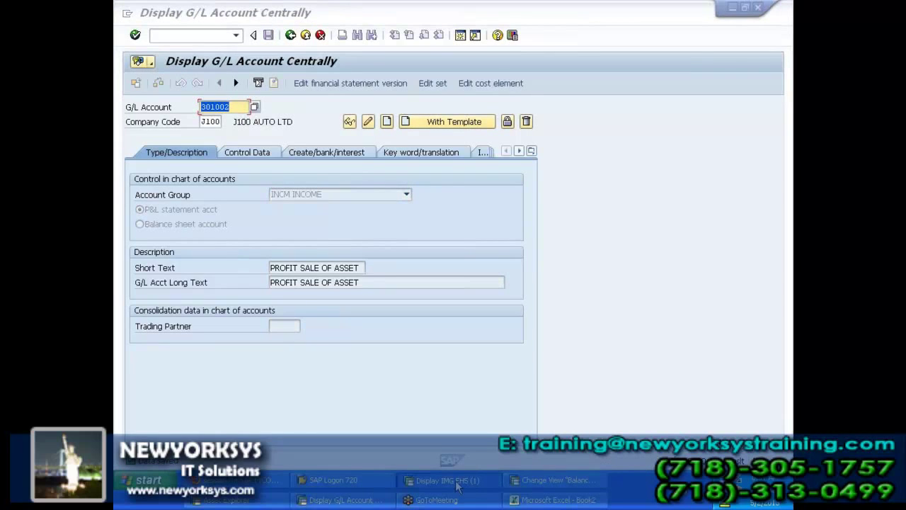
pyautogui.click(556, 480)
pyautogui.press('Return')
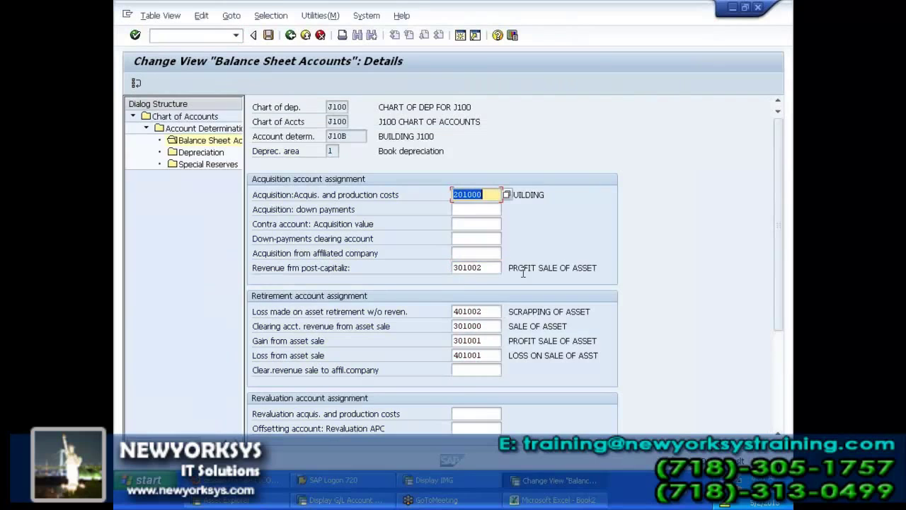
pyautogui.moveTo(509, 268); pyautogui.dragTo(598, 269)
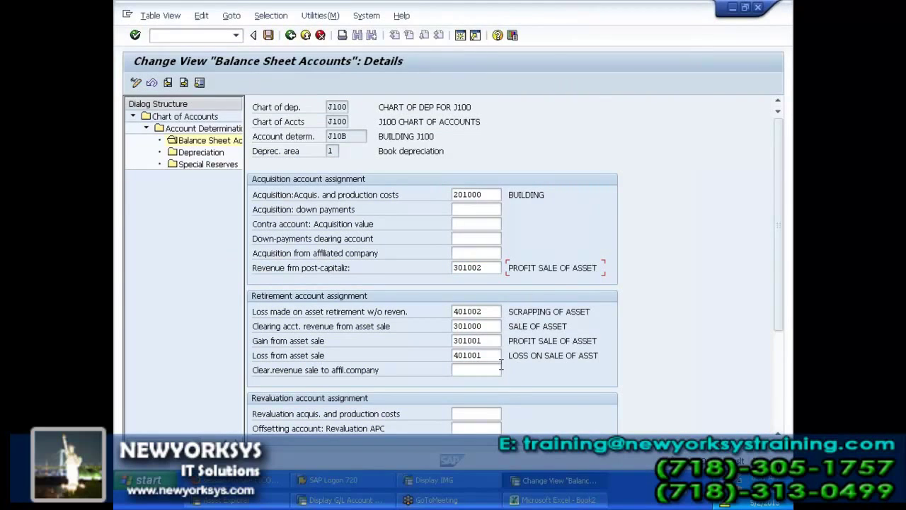
pyautogui.click(292, 37)
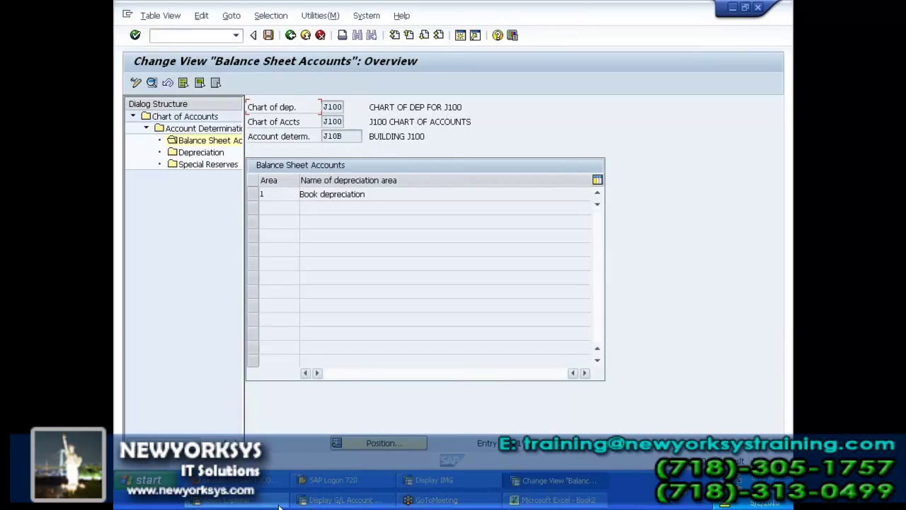
# Step: Replace the short text of G/L account 301002 with REV FROM POST CAP, save it and leave the account
pyautogui.click(343, 499)
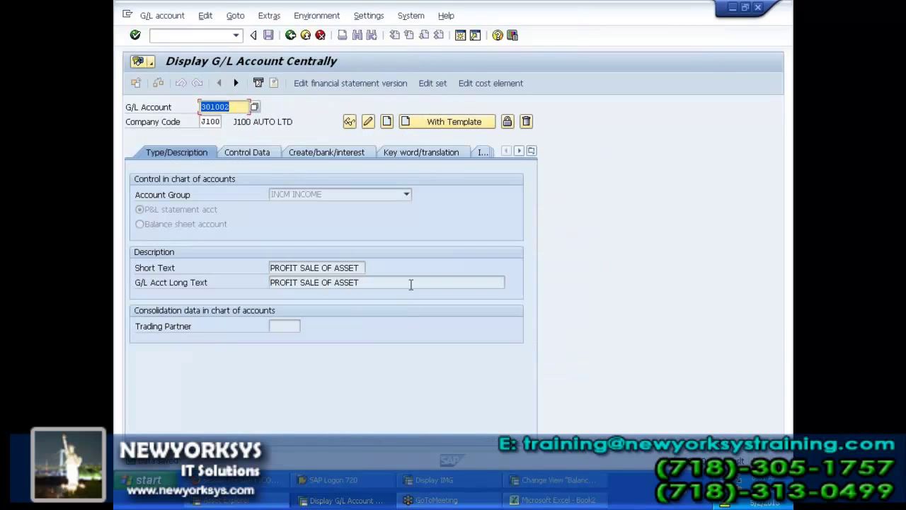
pyautogui.click(368, 121)
pyautogui.click(365, 276)
pyautogui.press('BackSpace')
pyautogui.press('BackSpace')
pyautogui.press('BackSpace')
pyautogui.press('BackSpace')
pyautogui.press('BackSpace')
pyautogui.press('BackSpace')
pyautogui.press('BackSpace')
pyautogui.press('BackSpace')
pyautogui.press('BackSpace')
pyautogui.press('BackSpace')
pyautogui.press('BackSpace')
pyautogui.press('BackSpace')
pyautogui.press('BackSpace')
pyautogui.press('BackSpace')
pyautogui.press('BackSpace')
pyautogui.press('BackSpace')
pyautogui.press('BackSpace')
pyautogui.press('BackSpace')
pyautogui.press('BackSpace')
pyautogui.press('BackSpace')
pyautogui.press('BackSpace')
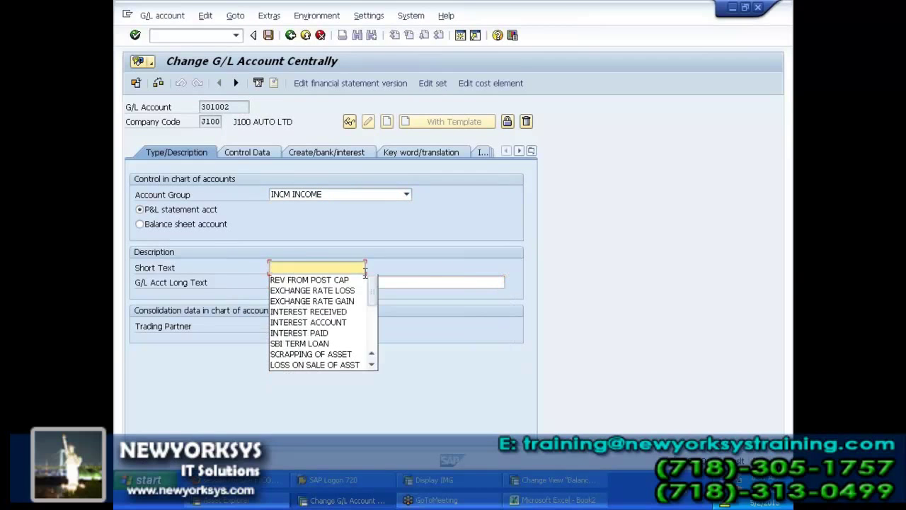
pyautogui.click(309, 276)
pyautogui.click(269, 35)
pyautogui.click(290, 35)
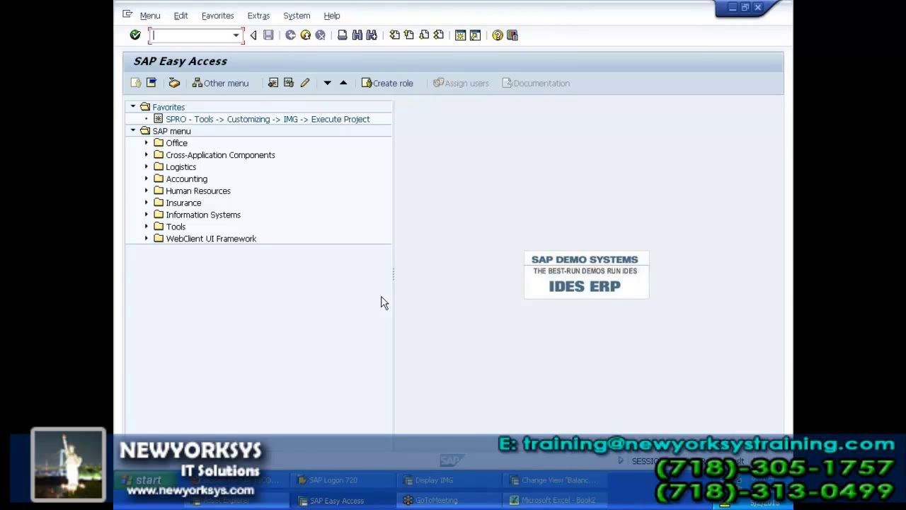
# Step: Restart asset account determination with AO90 and open the account determinations of chart of accounts J100
pyautogui.hotkey('alt', 'Tab')
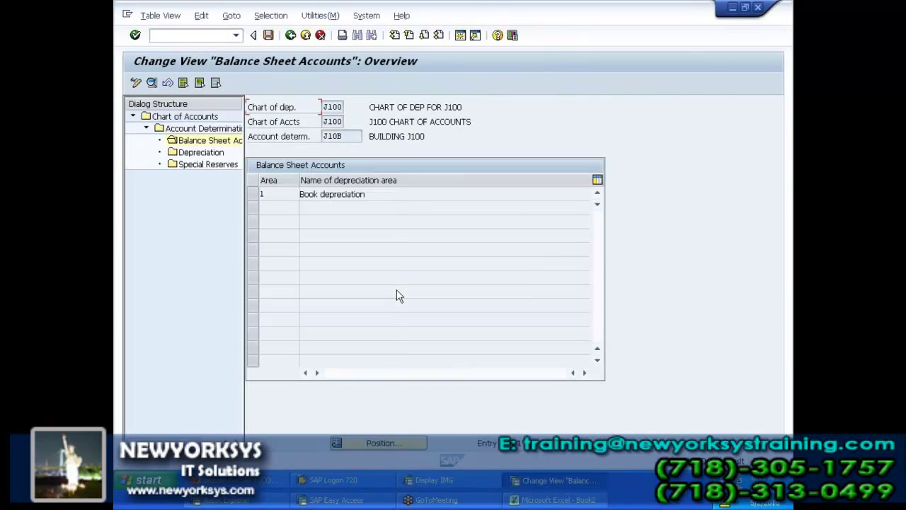
pyautogui.click(289, 36)
pyautogui.click(205, 34)
pyautogui.write('/NAO90')
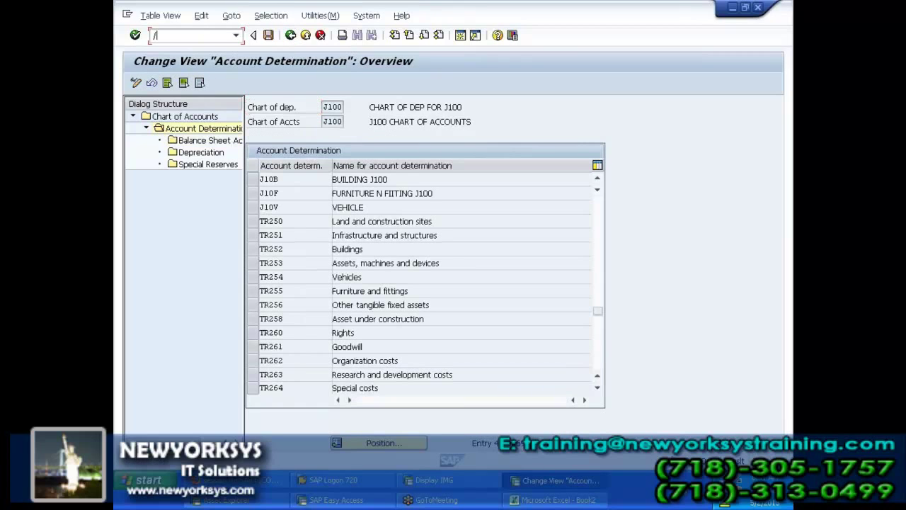
pyautogui.press('Return')
pyautogui.click(253, 164)
pyautogui.doubleClick(205, 128)
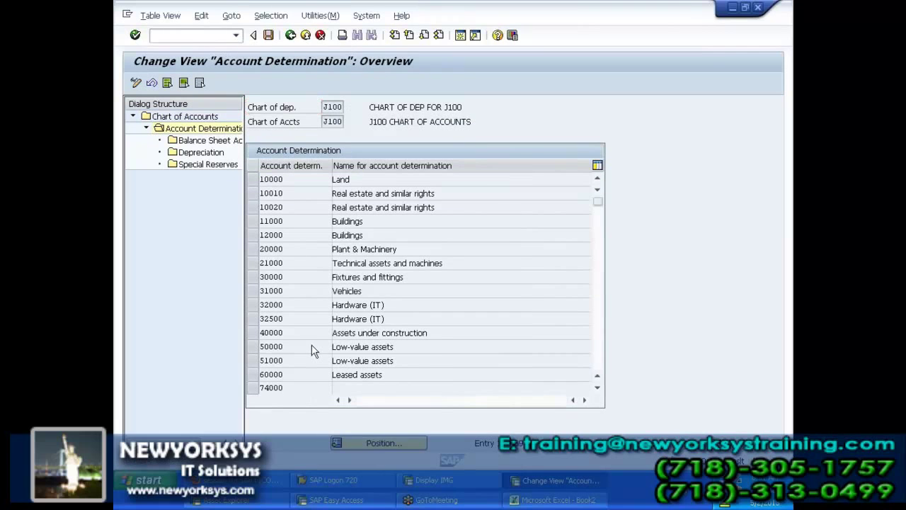
# Step: Position the list at account determination J10B, select it and open its balance sheet accounts
pyautogui.scroll(-3, 315, 351)
pyautogui.click(380, 443)
pyautogui.press('BackSpace')
pyautogui.scroll(-5, 268, 262)
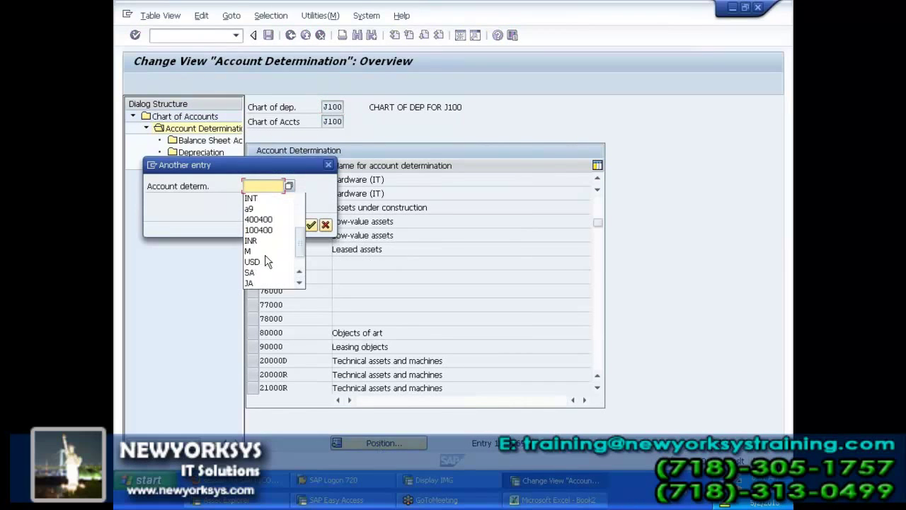
pyautogui.click(261, 186)
pyautogui.write('J10')
pyautogui.press('Return')
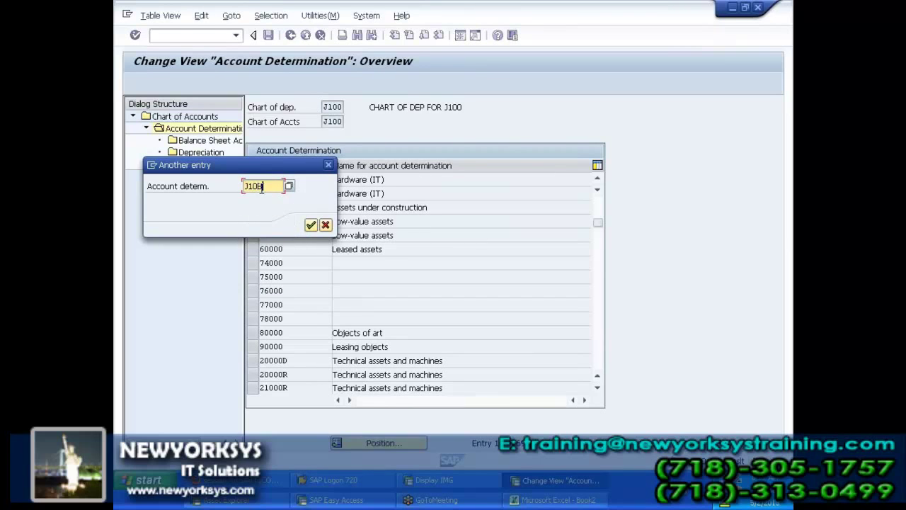
pyautogui.click(252, 179)
pyautogui.doubleClick(205, 140)
# Step: Assign account 301002 as J10B's revenue from post-capitalization account and save it to the proposed customizing request
pyautogui.click(464, 267)
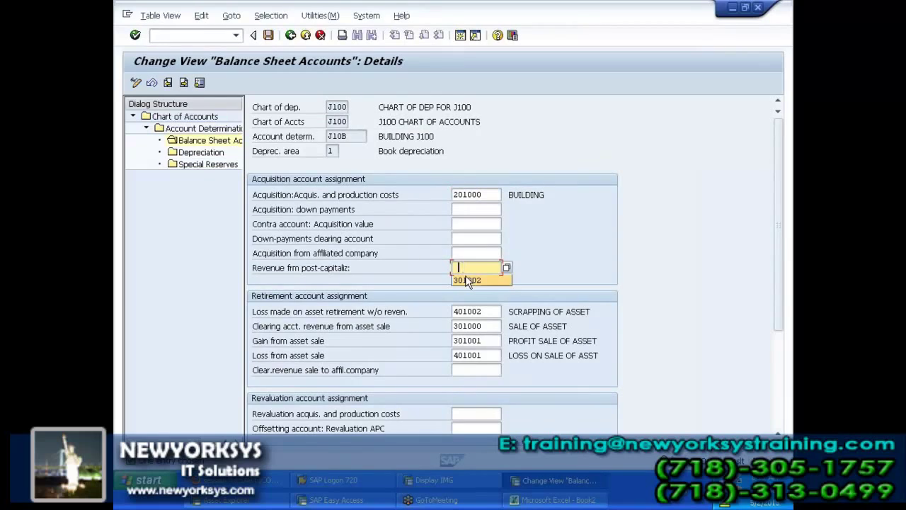
pyautogui.click(467, 280)
pyautogui.press('Return')
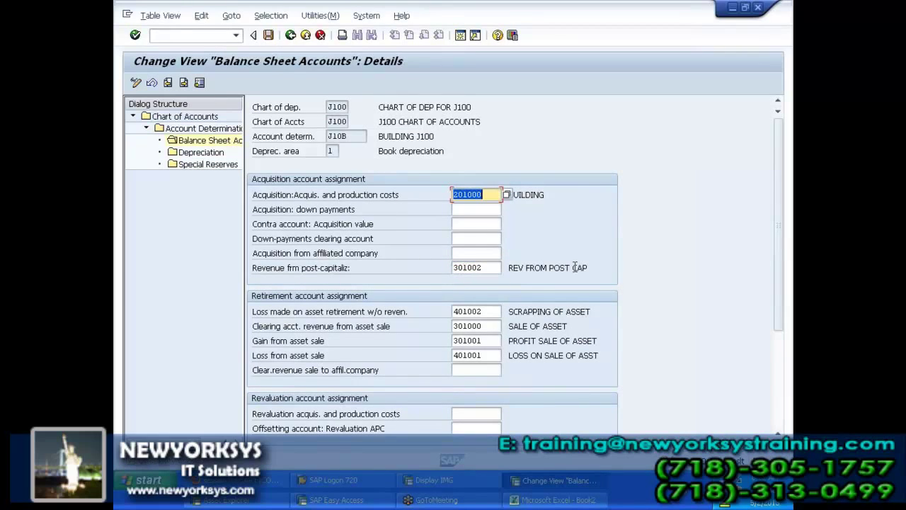
pyautogui.moveTo(597, 264); pyautogui.dragTo(508, 267)
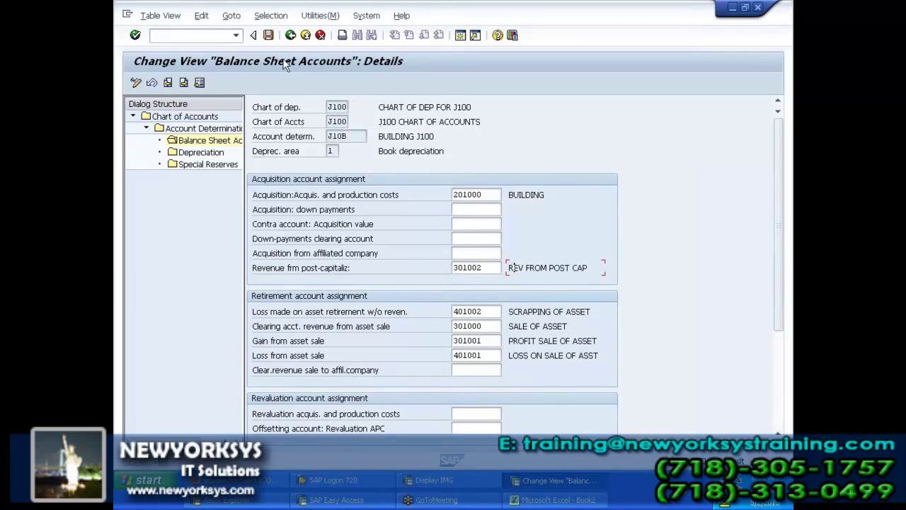
pyautogui.click(268, 36)
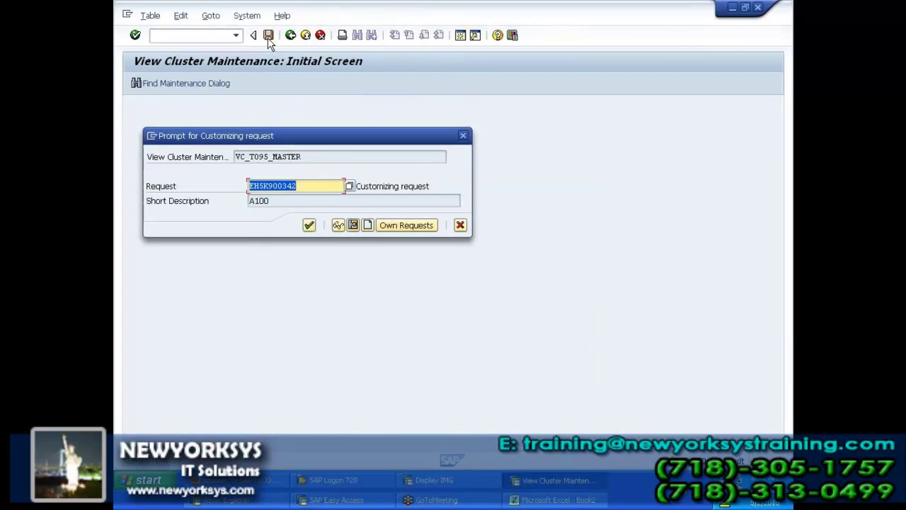
pyautogui.press('Return')
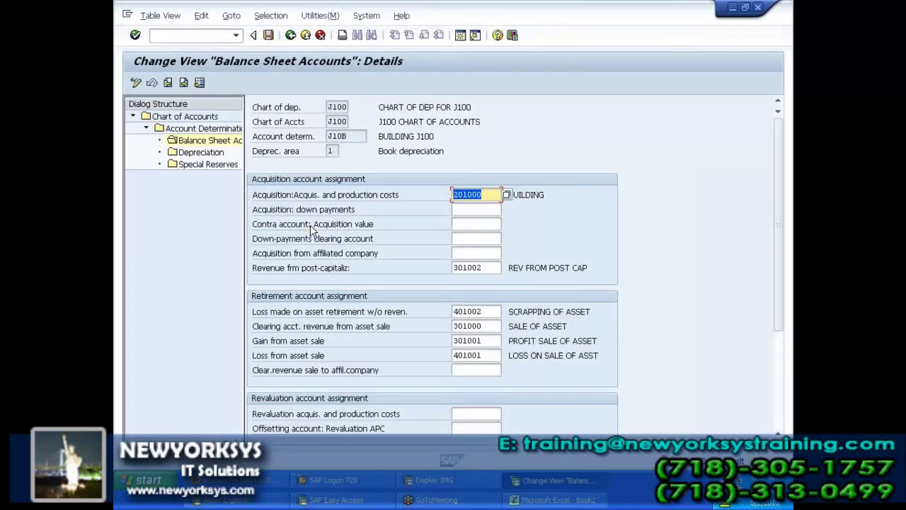
# Step: Switch to the Excel workbook and extend the depreciation label in B1431 to DEP LAST YR 10 % SLM 2012
pyautogui.click(540, 503)
pyautogui.click(385, 303)
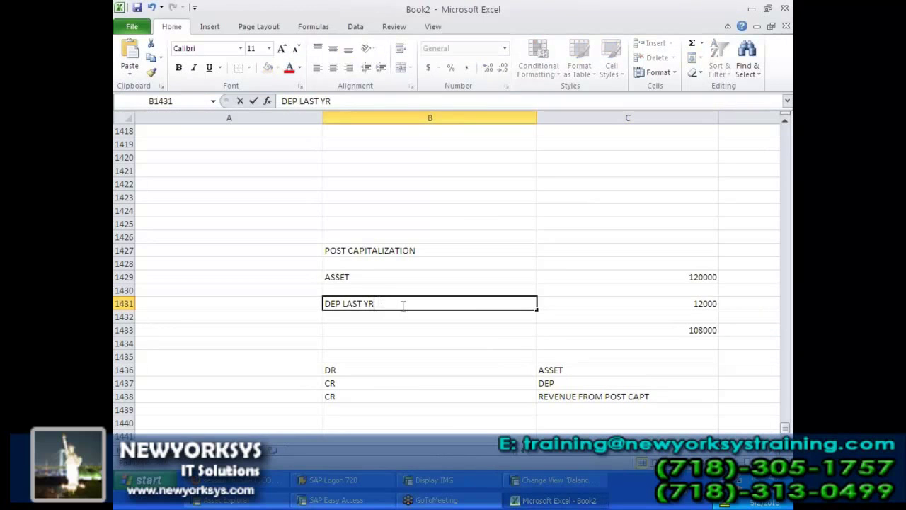
pyautogui.click(704, 306)
pyautogui.click(463, 302)
pyautogui.doubleClick(462, 302)
pyautogui.write('10')
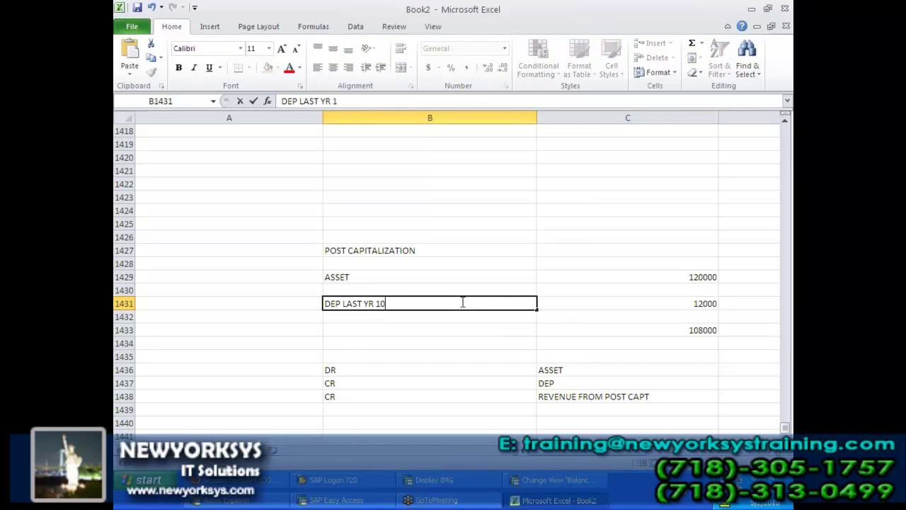
pyautogui.write(' % SLM 2012')
pyautogui.click(444, 343)
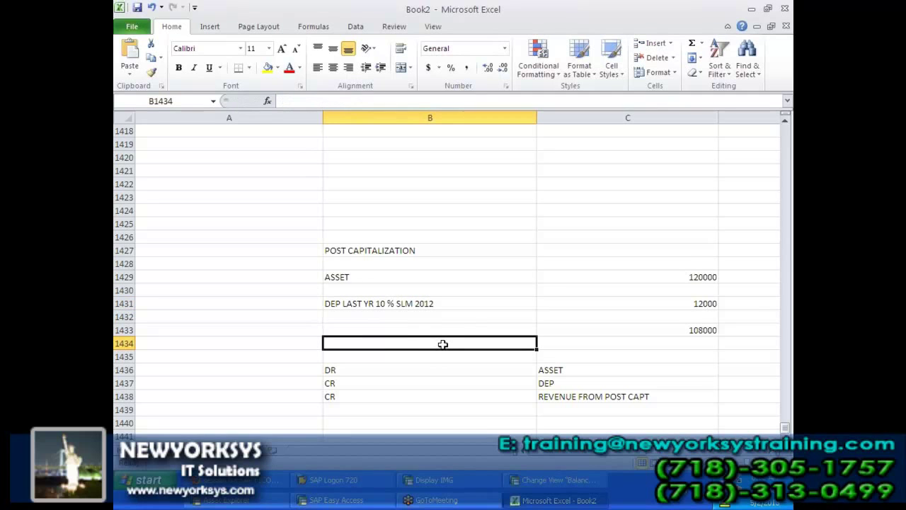
# Step: Return to the SAP account determination session and leave it for the SAP Easy Access screen
pyautogui.hotkey('alt', 'Tab')
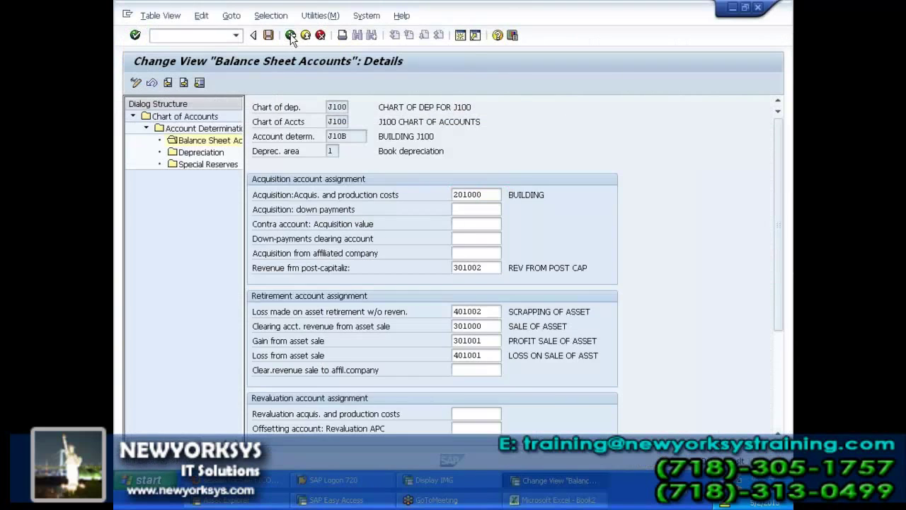
pyautogui.click(291, 36)
pyautogui.click(290, 35)
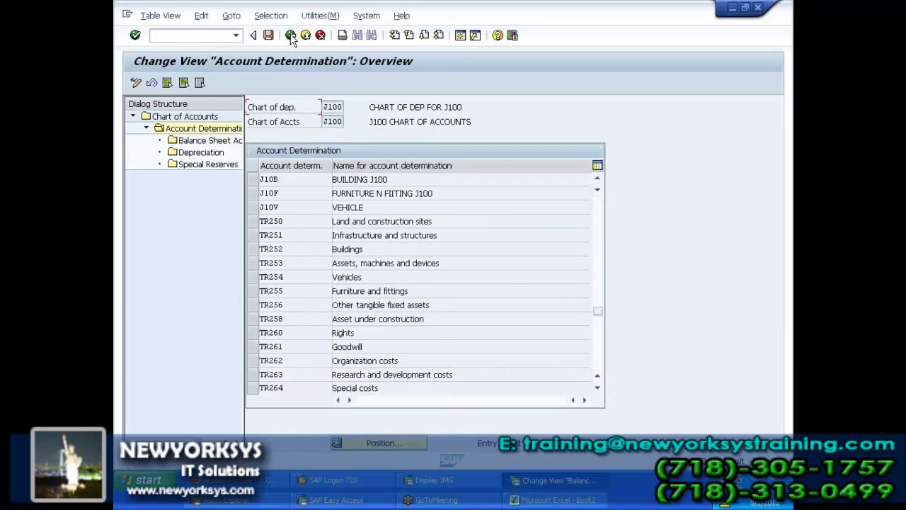
pyautogui.click(291, 36)
pyautogui.click(291, 36)
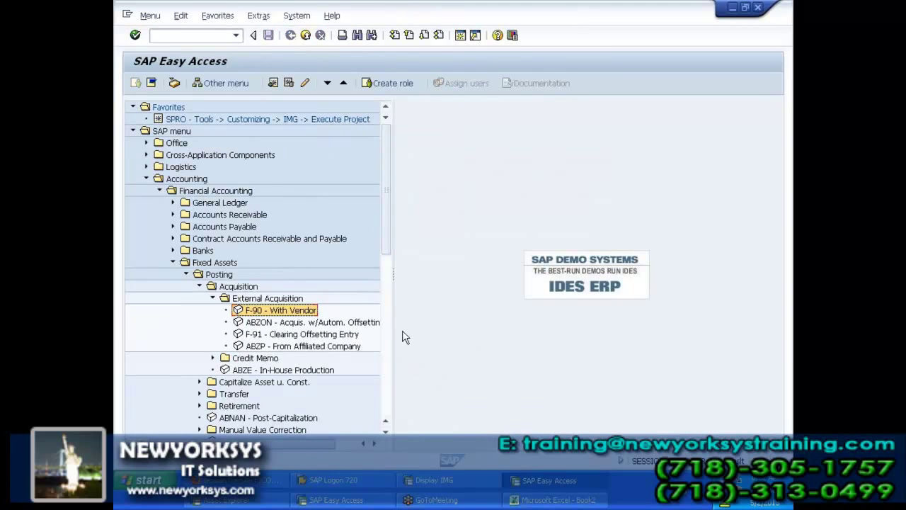
# Step: Start creating one asset of class J10B in company code J100 and flag it for post-capitalization
pyautogui.click(205, 34)
pyautogui.write('/NAS0')
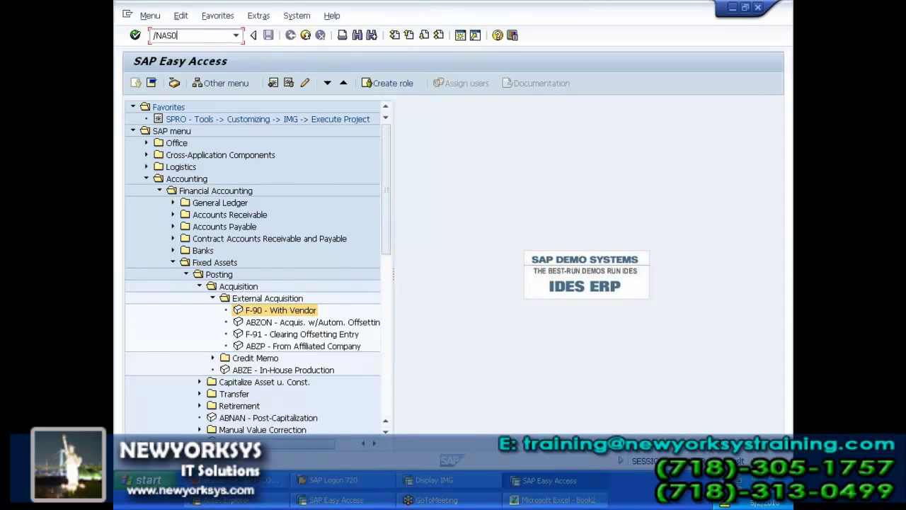
pyautogui.press('Return')
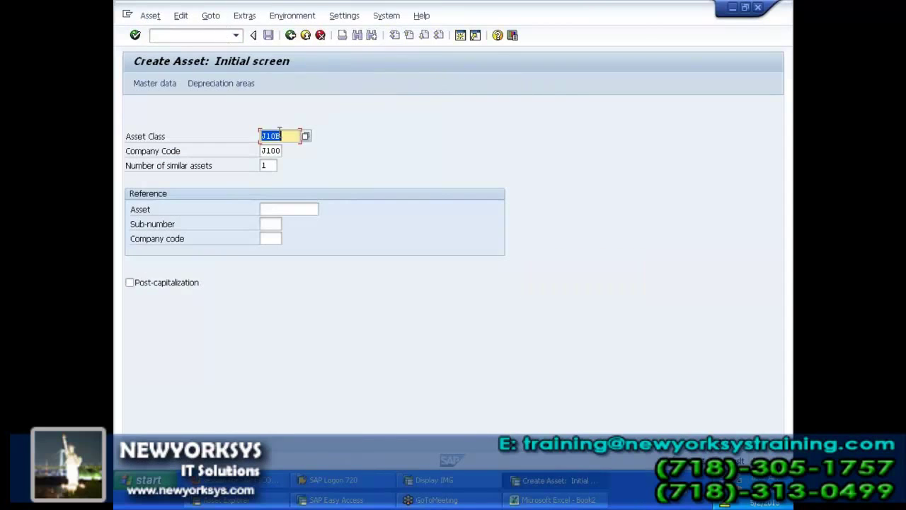
pyautogui.click(157, 283)
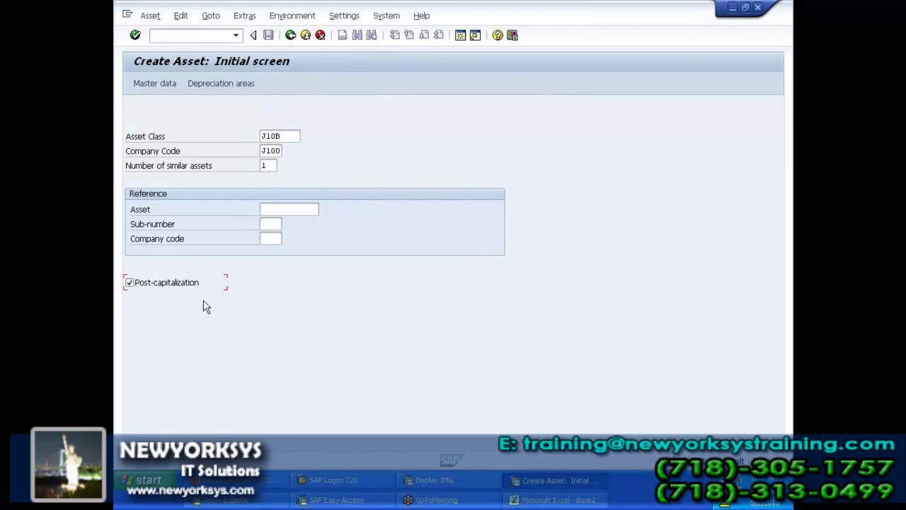
# Step: Open the new J10B asset's master data without the post-capitalization flag, inspect Capitalized on, and discard the entry
pyautogui.click(180, 283)
pyautogui.press('Return')
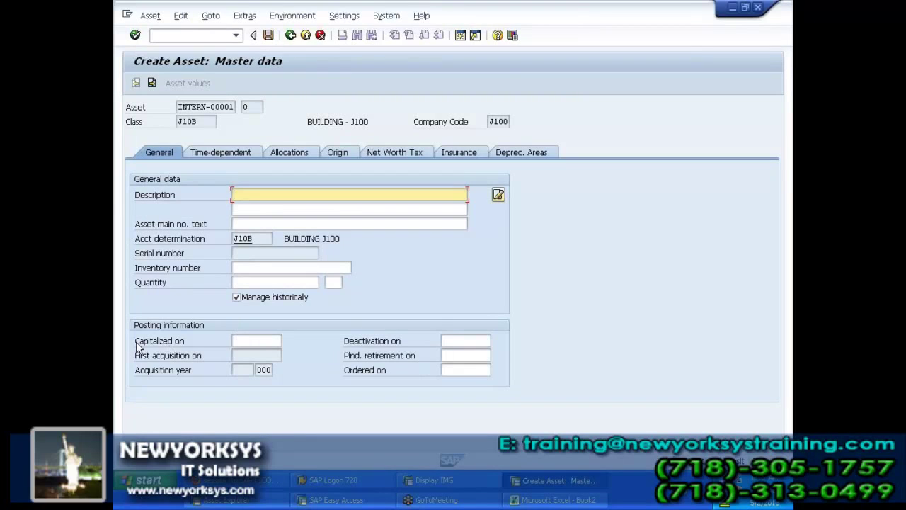
pyautogui.moveTo(137, 341); pyautogui.dragTo(175, 347)
pyautogui.click(291, 36)
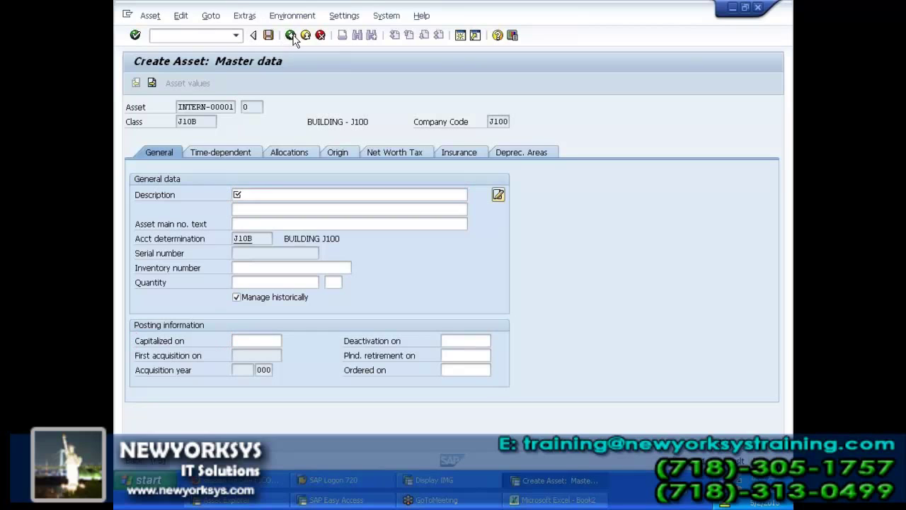
pyautogui.click(320, 34)
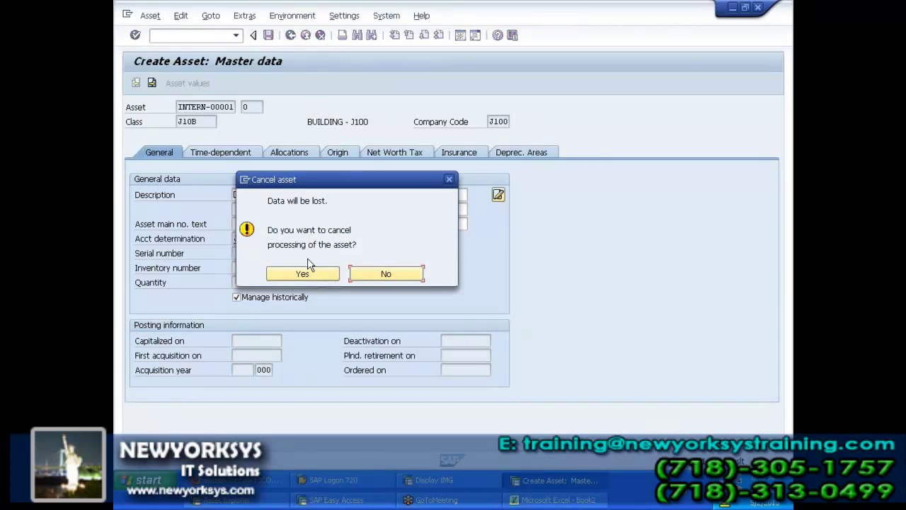
pyautogui.click(301, 272)
# Step: Open the J10B asset's post-capitalization master data and enter the description BUILDING J105 - POST CAPITALIZATION
pyautogui.click(184, 284)
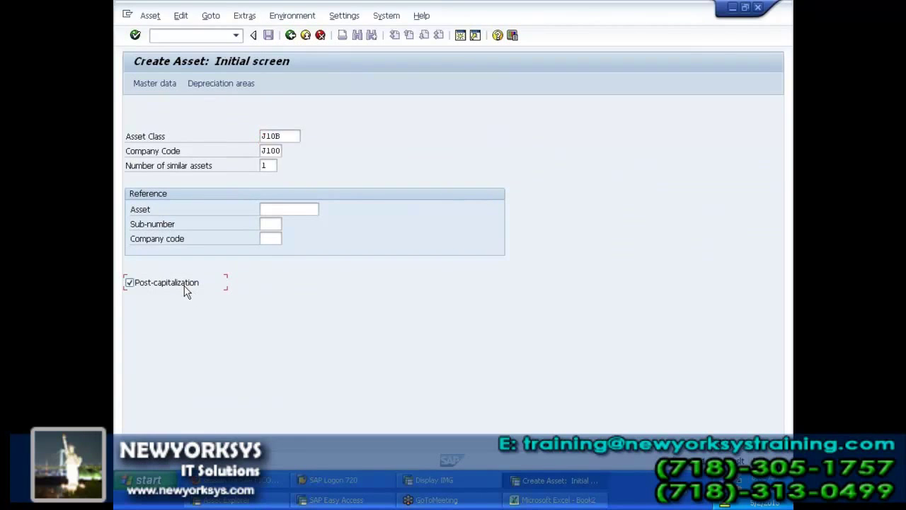
pyautogui.press('Return')
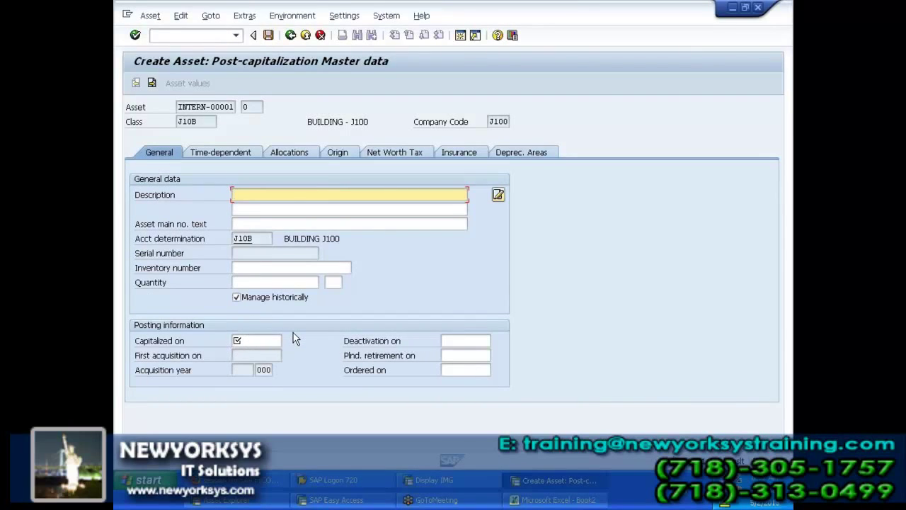
pyautogui.write('B')
pyautogui.click(289, 207)
pyautogui.press('BackSpace')
pyautogui.write('5 - POST CAPITA')
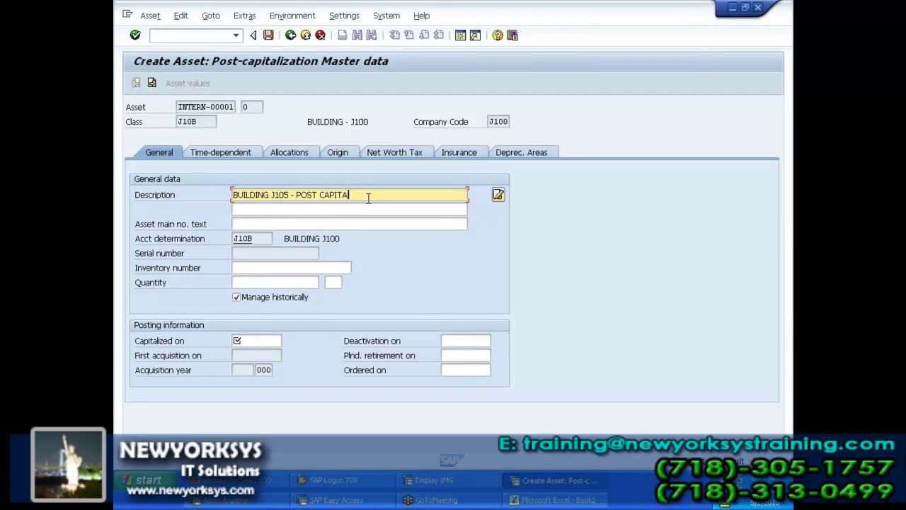
pyautogui.write(';LLIZATION')
pyautogui.click(255, 342)
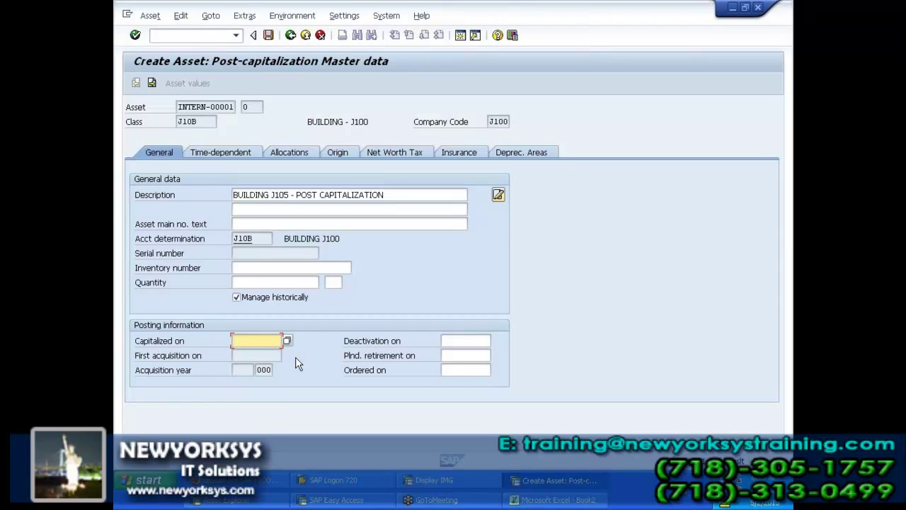
pyautogui.write('3112201')
pyautogui.press('BackSpace')
pyautogui.press('BackSpace')
pyautogui.press('BackSpace')
pyautogui.press('BackSpace')
pyautogui.press('BackSpace')
pyautogui.press('BackSpace')
pyautogui.press('BackSpace')
pyautogui.press('BackSpace')
pyautogui.write('01012013')
pyautogui.press('BackSpace')
pyautogui.press('BackSpace')
pyautogui.press('BackSpace')
pyautogui.press('BackSpace')
pyautogui.press('BackSpace')
pyautogui.press('BackSpace')
pyautogui.press('BackSpace')
pyautogui.press('BackSpace')
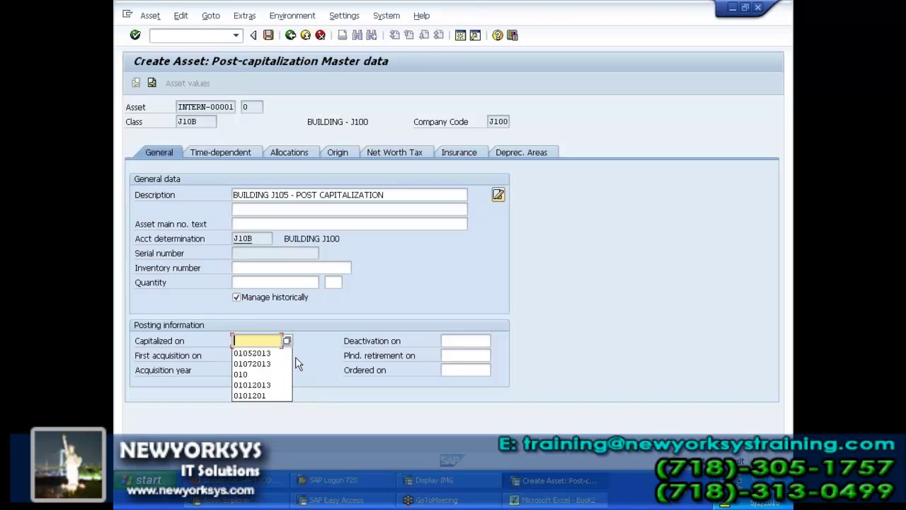
# Step: Switch to the Excel workbook and extend the asset label in B1429 to ASSET 01/01/2012
pyautogui.click(517, 501)
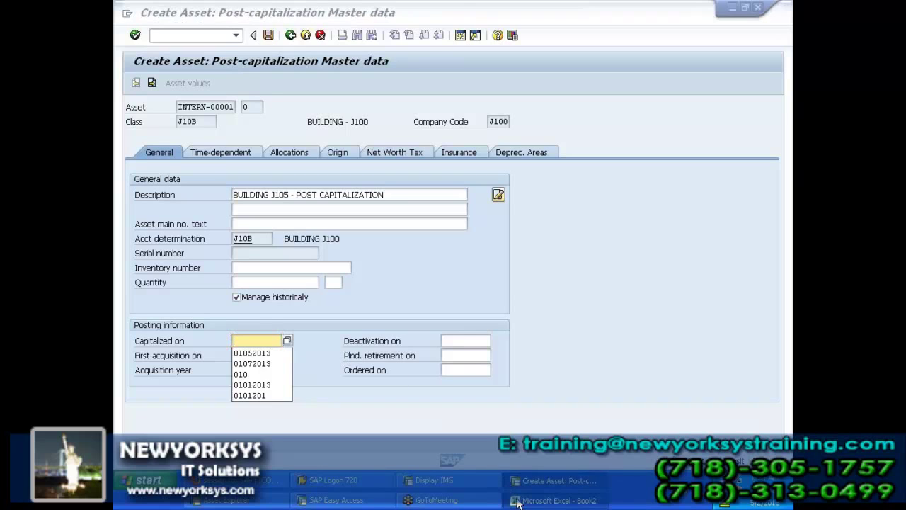
pyautogui.click(383, 288)
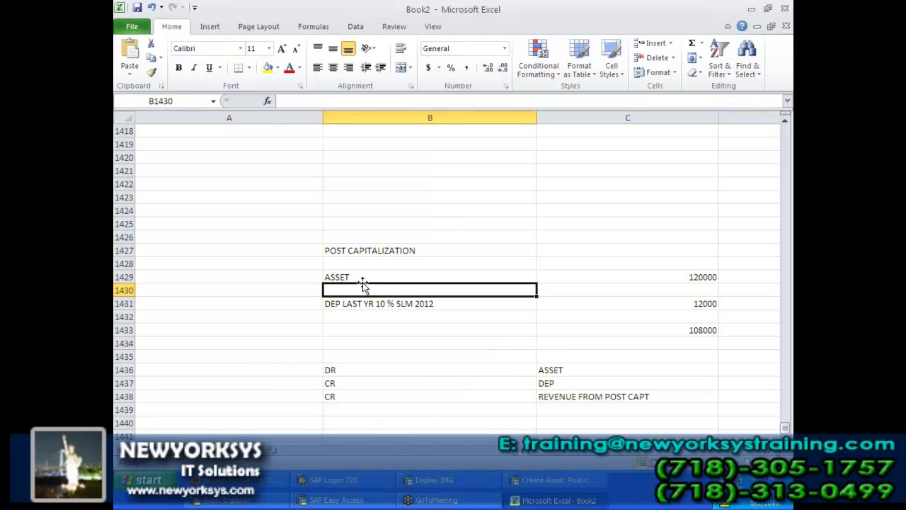
pyautogui.click(337, 278)
pyautogui.doubleClick(368, 277)
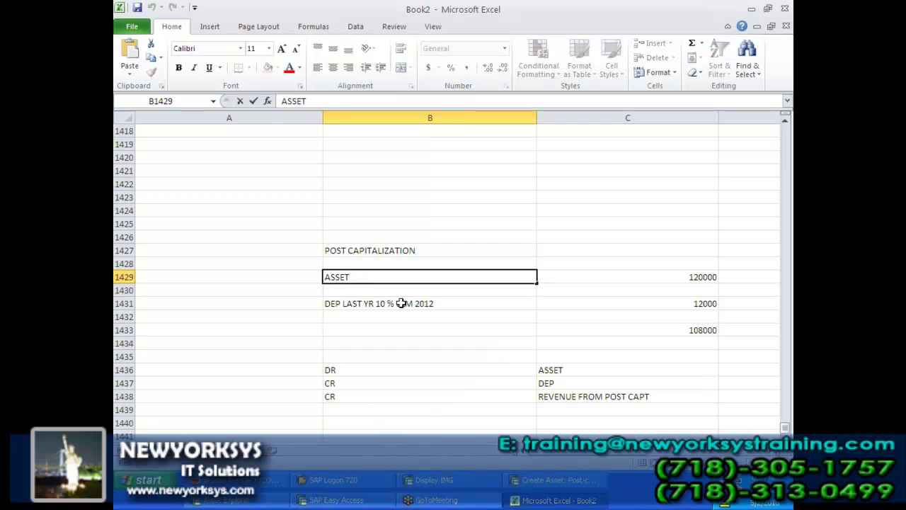
pyautogui.press('Escape')
pyautogui.write('01012012')
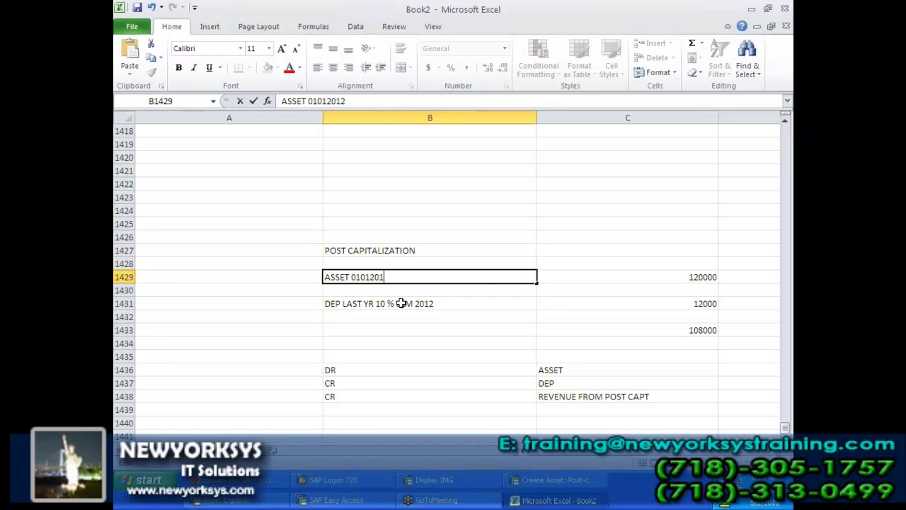
pyautogui.click(430, 314)
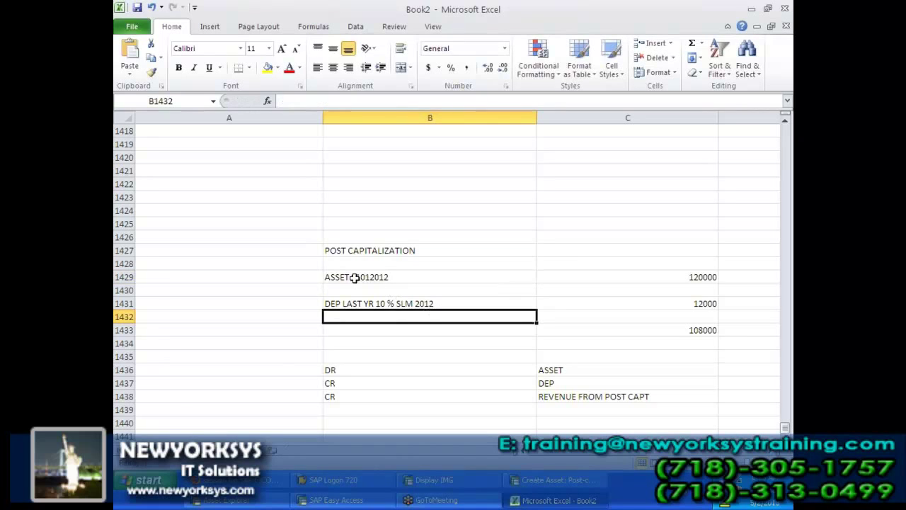
pyautogui.doubleClick(358, 278)
pyautogui.write('/')
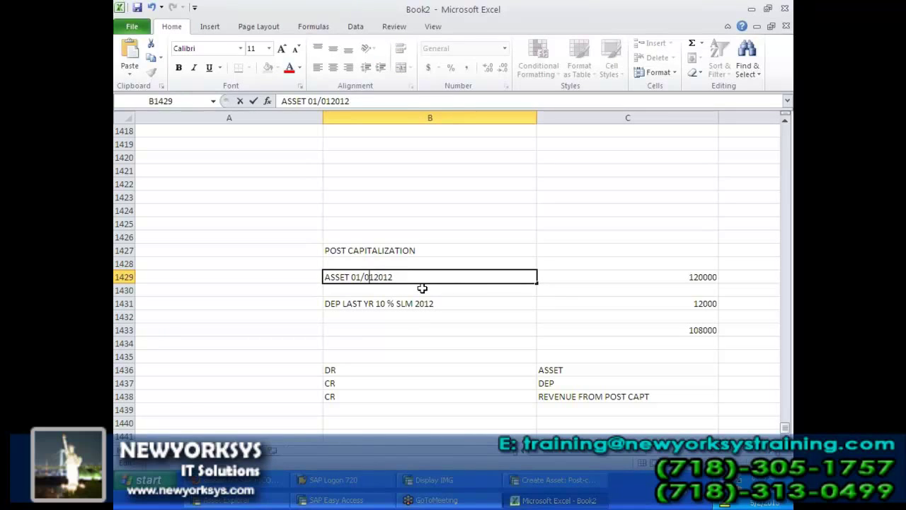
pyautogui.press('Right')
pyautogui.press('Right')
pyautogui.write('/')
pyautogui.click(434, 343)
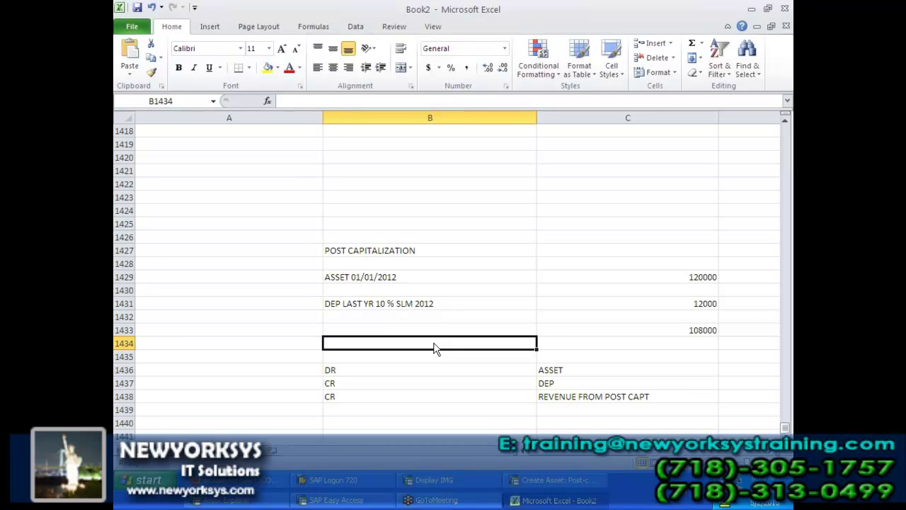
# Step: Return to the SAP asset master data, set the capitalization date to 01012012, and check the depreciation areas
pyautogui.hotkey('alt', 'Tab')
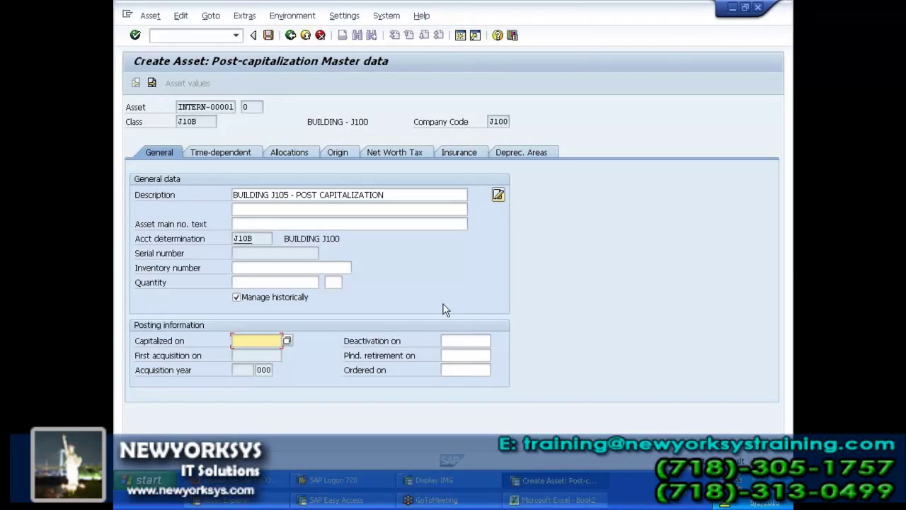
pyautogui.write('01012012')
pyautogui.press('Return')
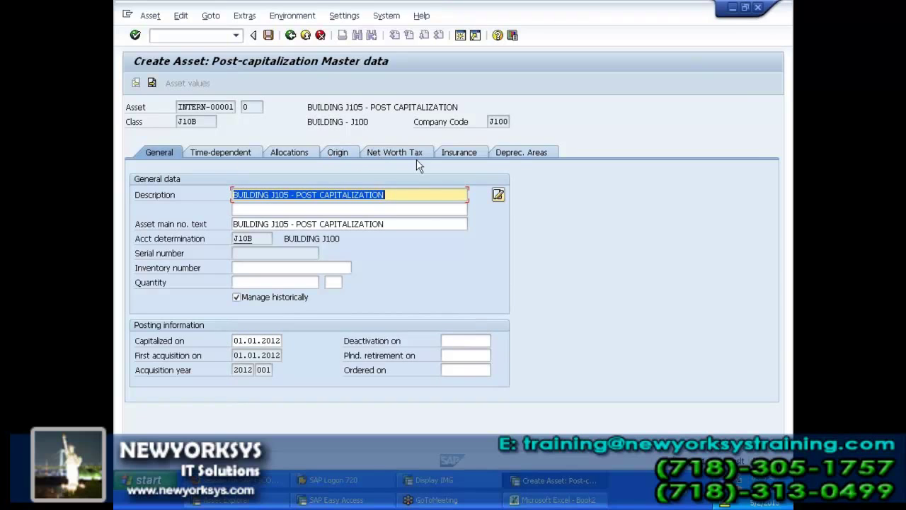
pyautogui.click(513, 155)
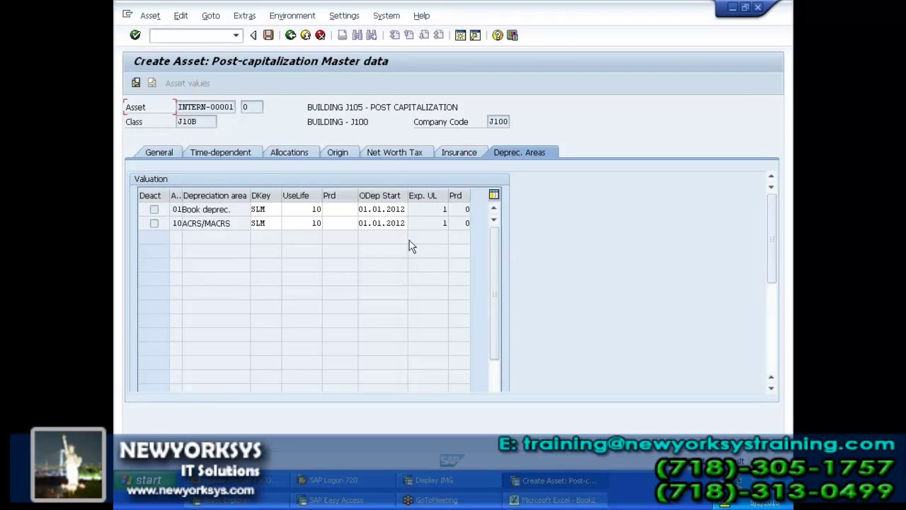
# Step: Assign business area J101 in the asset's time-dependent data and save the asset
pyautogui.click(221, 152)
pyautogui.click(241, 194)
pyautogui.click(243, 206)
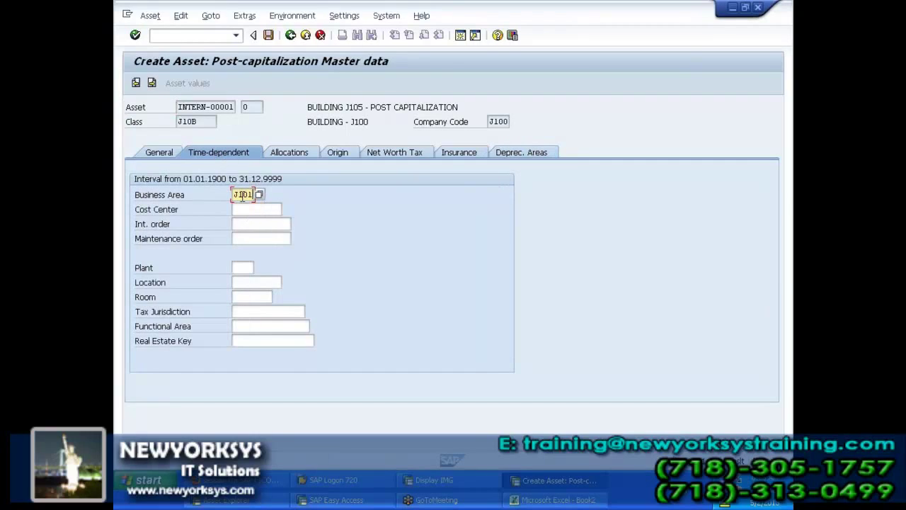
pyautogui.click(268, 35)
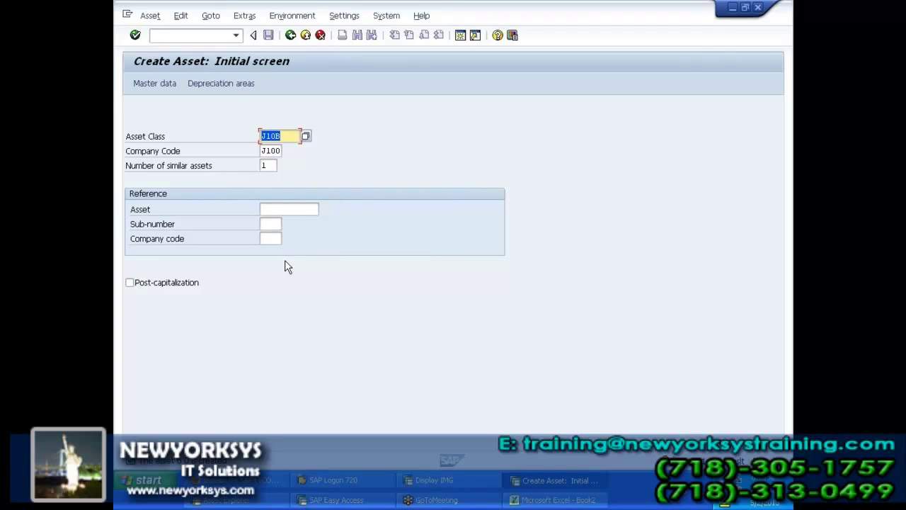
pyautogui.click(219, 35)
pyautogui.write('/NF-90')
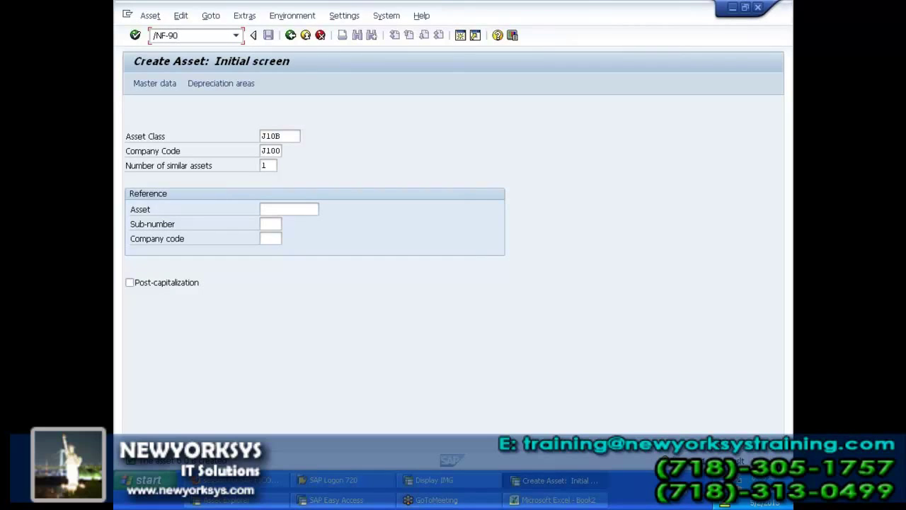
pyautogui.press('BackSpace')
pyautogui.press('BackSpace')
pyautogui.press('BackSpace')
pyautogui.press('BackSpace')
pyautogui.press('BackSpace')
pyautogui.press('BackSpace')
# Step: Start transaction AS02 and view the year-by-year book depreciation comparison of asset 6 in Asset Explorer
pyautogui.write('/NAS02')
pyautogui.press('Return')
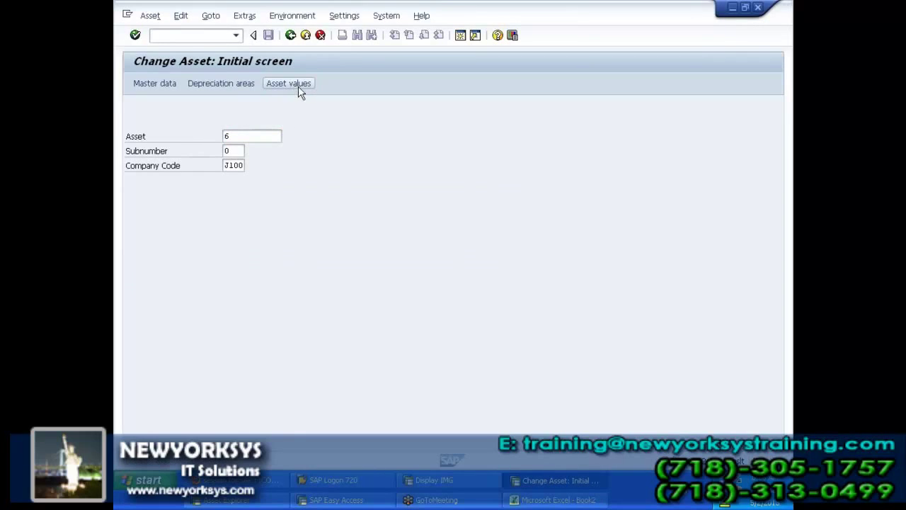
pyautogui.hotkey('shift', 'F7')
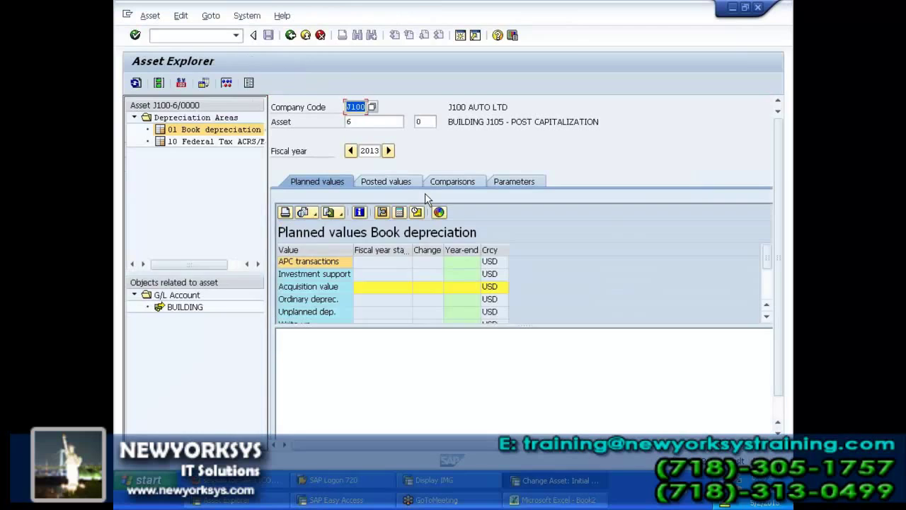
pyautogui.click(458, 181)
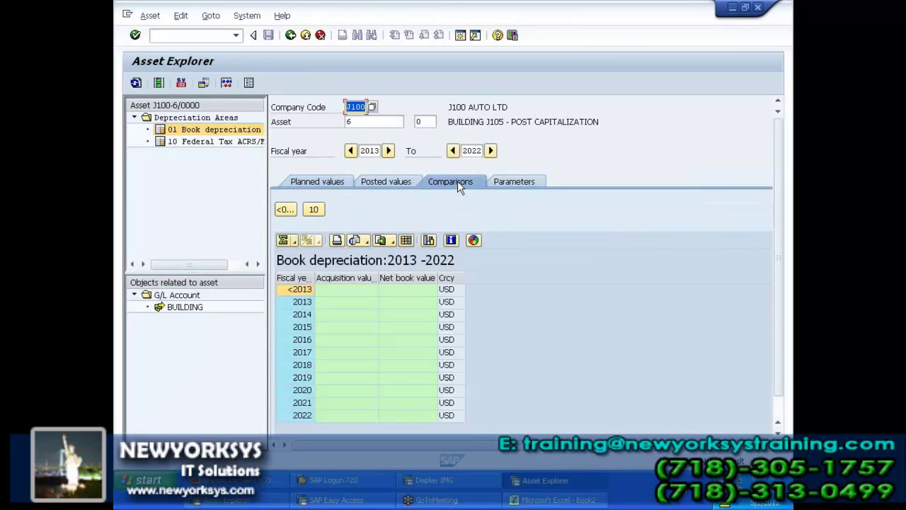
# Step: Start transaction F-90 for an acquisition with vendor and set the document date to 01022013
pyautogui.click(207, 36)
pyautogui.write('/NF')
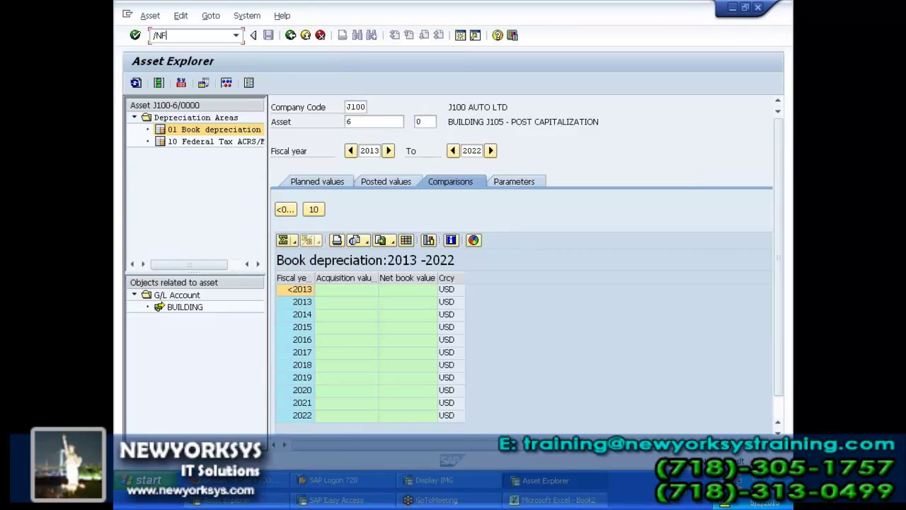
pyautogui.write('-90')
pyautogui.press('Return')
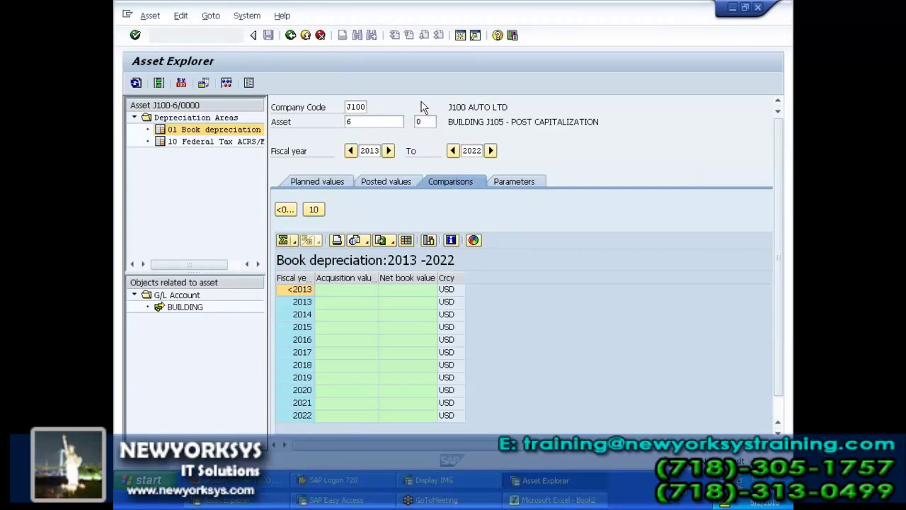
pyautogui.write('01052013')
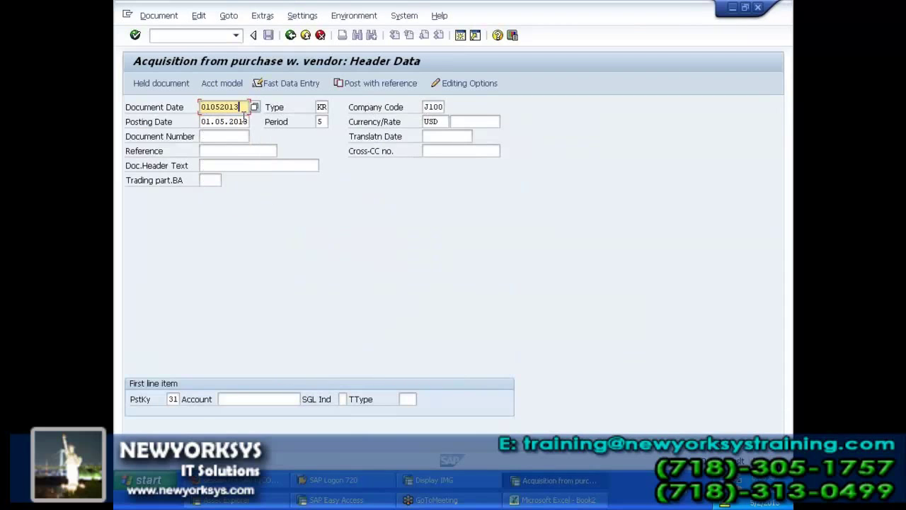
pyautogui.press('Tab')
pyautogui.hotkey('shift', 'Tab')
pyautogui.click(211, 34)
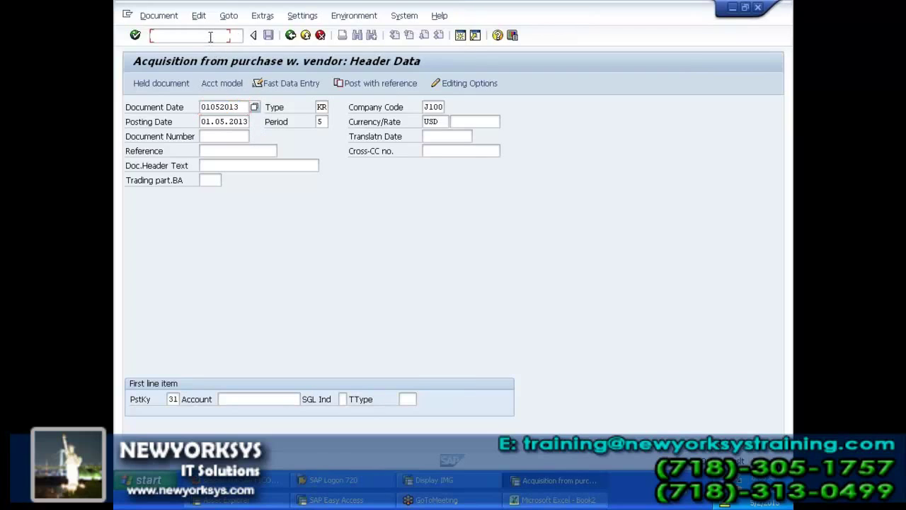
pyautogui.click(220, 107)
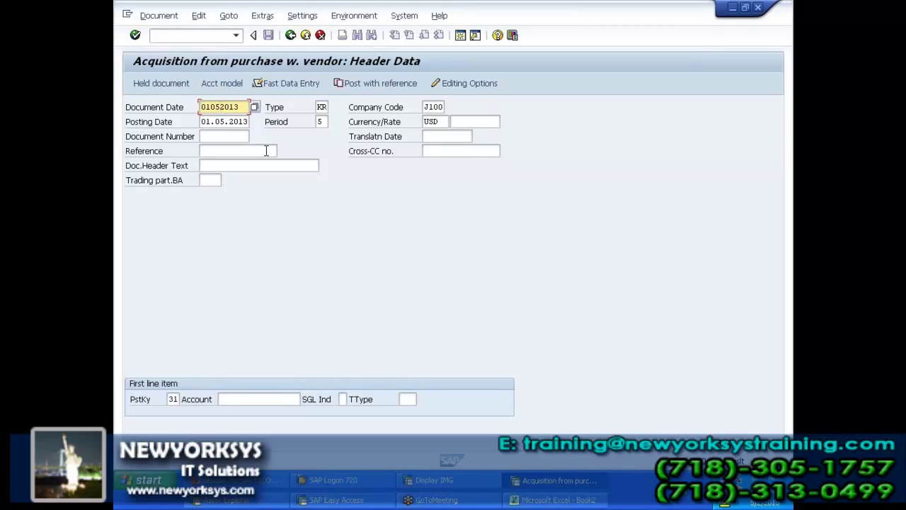
pyautogui.press('BackSpace')
pyautogui.write('2')
# Step: Set the acquisition document's posting date to 01202013
pyautogui.press('Tab')
pyautogui.press('Tab')
pyautogui.press('Tab')
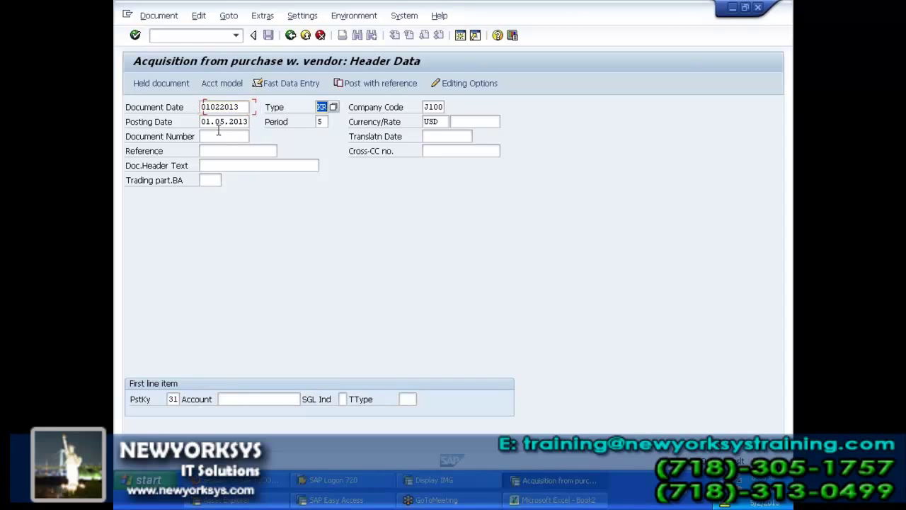
pyautogui.write('010202013')
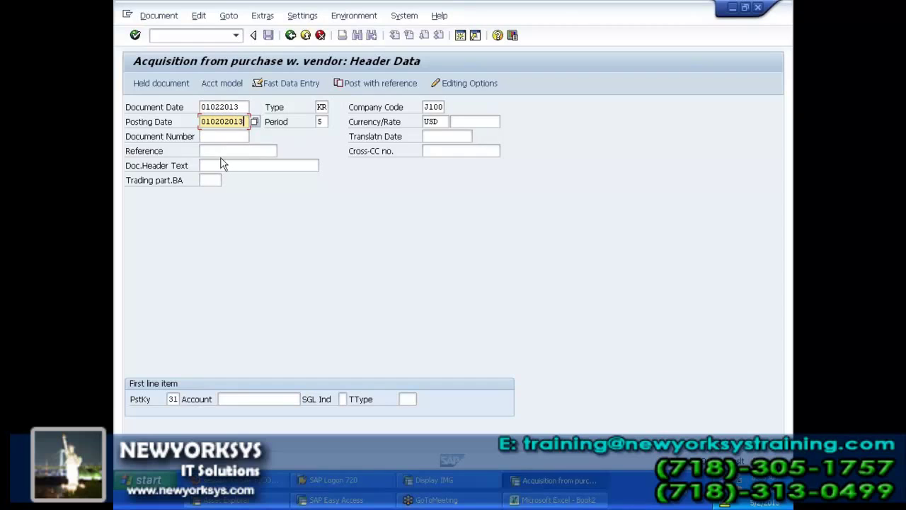
pyautogui.press('Left')
pyautogui.press('Left')
pyautogui.press('Left')
pyautogui.press('Left')
pyautogui.press('Left')
pyautogui.press('Left')
pyautogui.press('Left')
pyautogui.press('Delete')
# Step: Look up the vendors of company code J100 and choose the New York vendor as the first line item's account
pyautogui.click(303, 400)
pyautogui.click(305, 399)
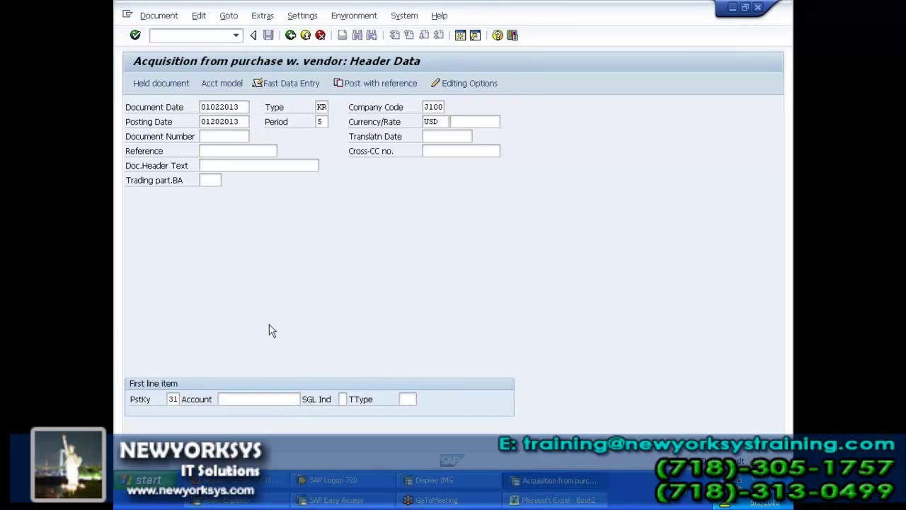
pyautogui.press('Return')
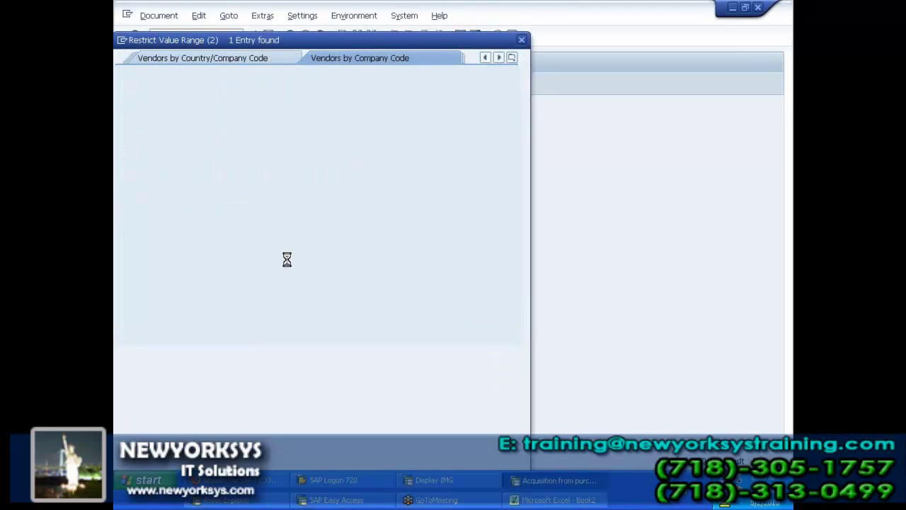
pyautogui.doubleClick(277, 85)
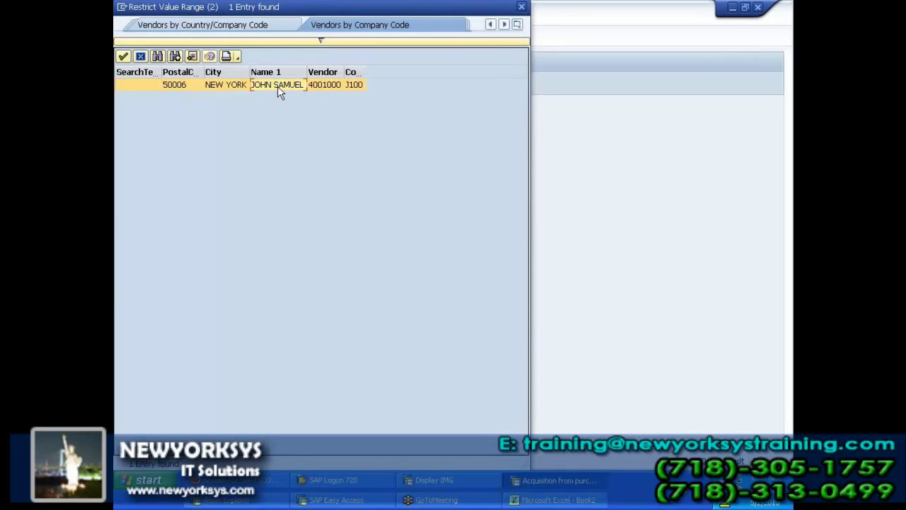
pyautogui.press('Return')
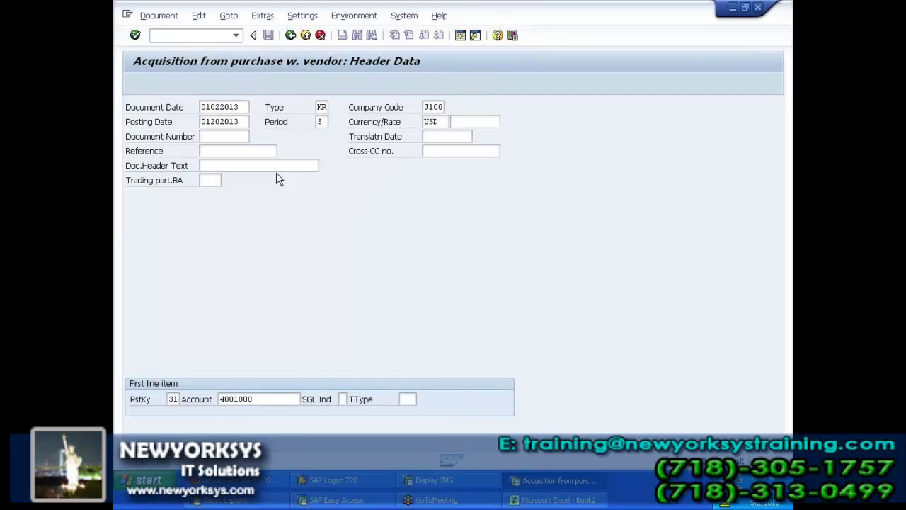
# Step: Change the acquisition document's posting date to 01022013 and continue to the vendor item
pyautogui.write('01')
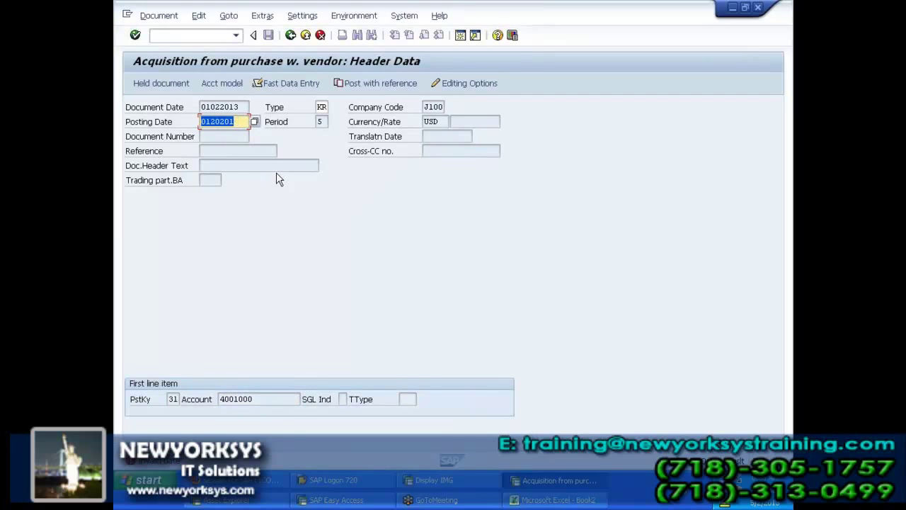
pyautogui.write('022013')
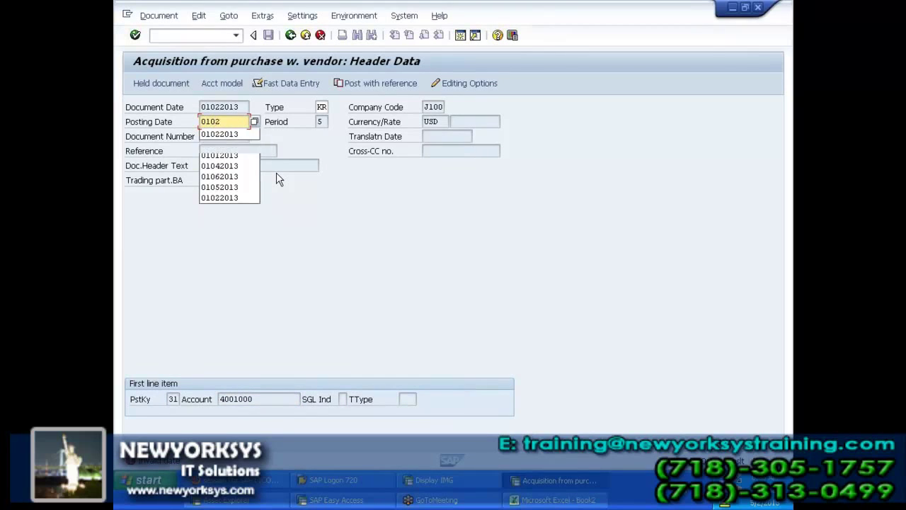
pyautogui.press('Return')
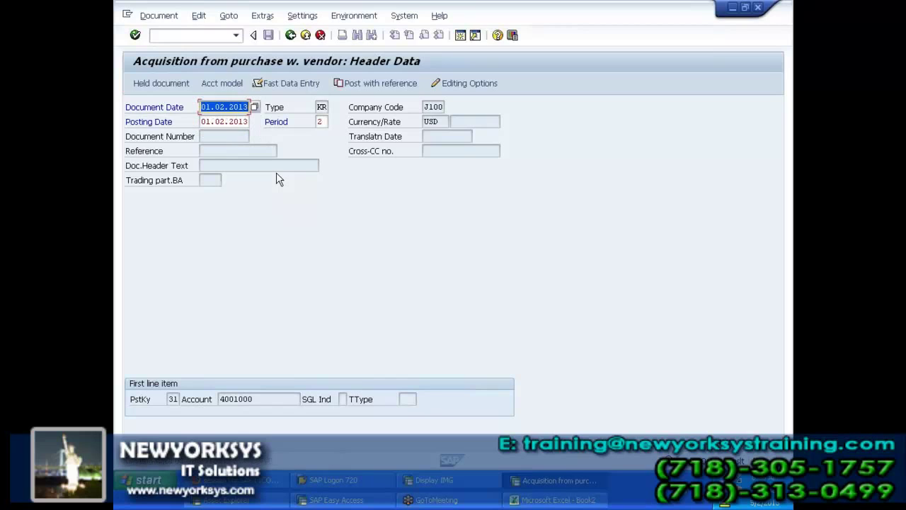
pyautogui.press('Return')
# Step: Set the vendor item's amount to 1000 USD and clear its payment terms
pyautogui.write('1')
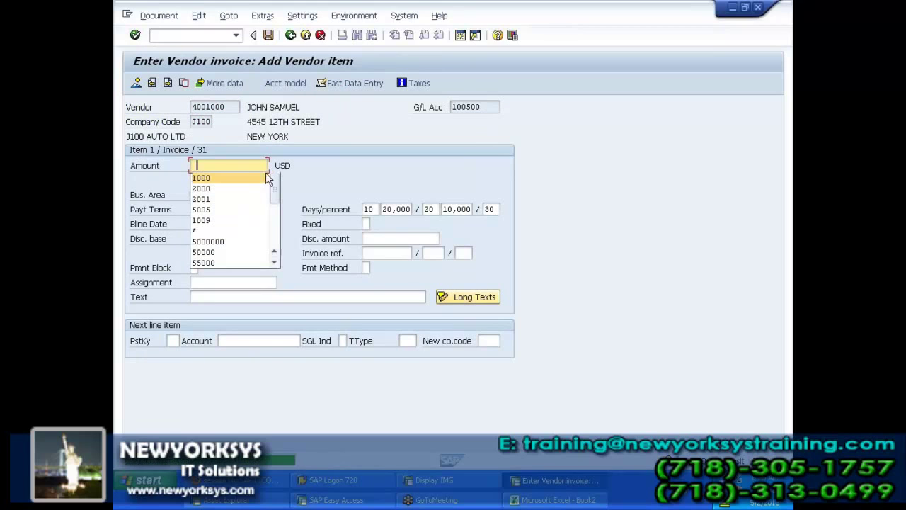
pyautogui.click(242, 178)
pyautogui.press('Tab')
pyautogui.press('Tab')
pyautogui.press('Tab')
pyautogui.press('Delete')
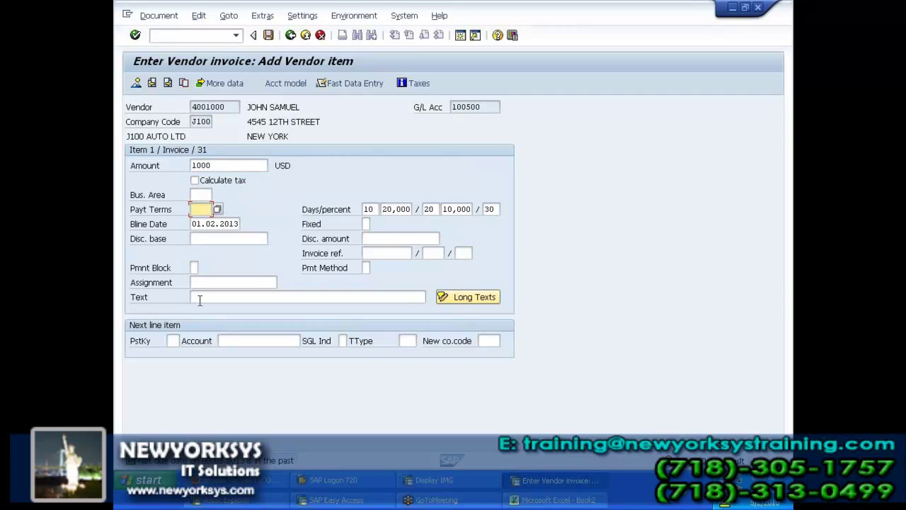
# Step: Enter the next line item with posting key 70, asset 6-0 (BUILDING J105 - POST CAPITALIZATION) and transaction type 100
pyautogui.click(173, 340)
pyautogui.click(174, 363)
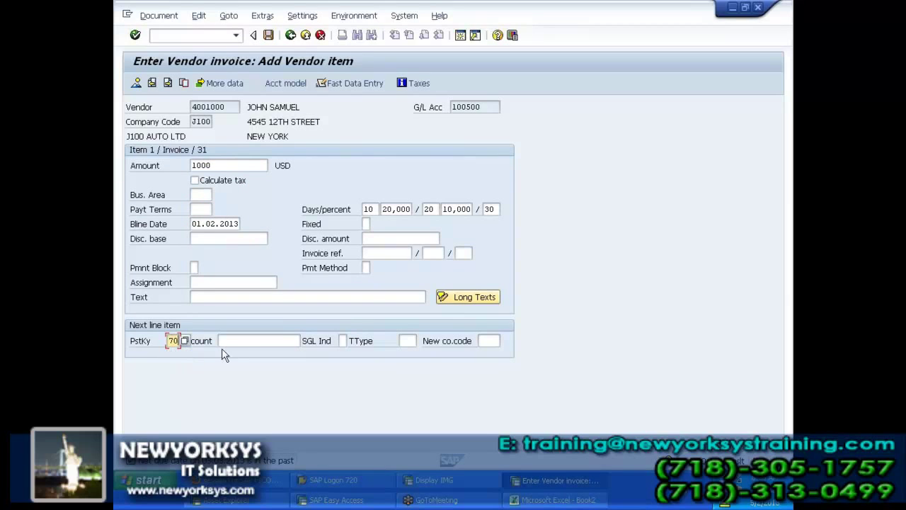
pyautogui.click(225, 340)
pyautogui.click(304, 341)
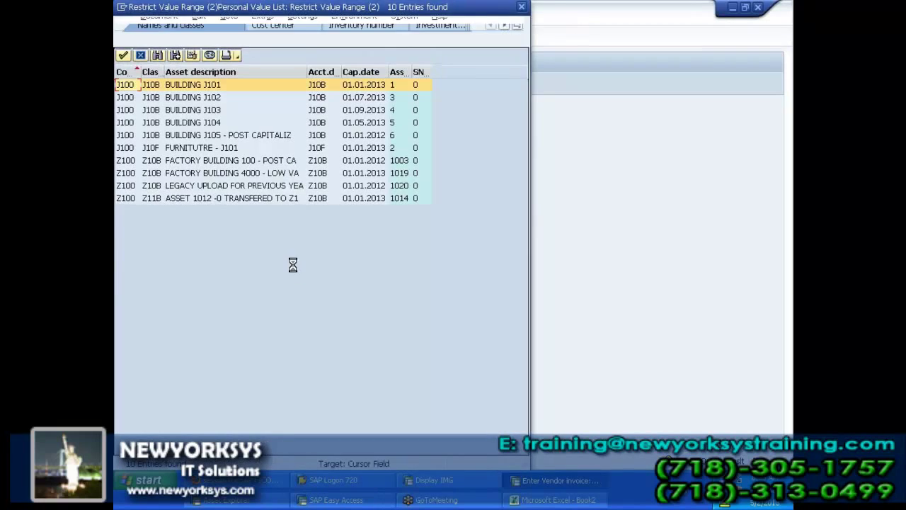
pyautogui.doubleClick(249, 134)
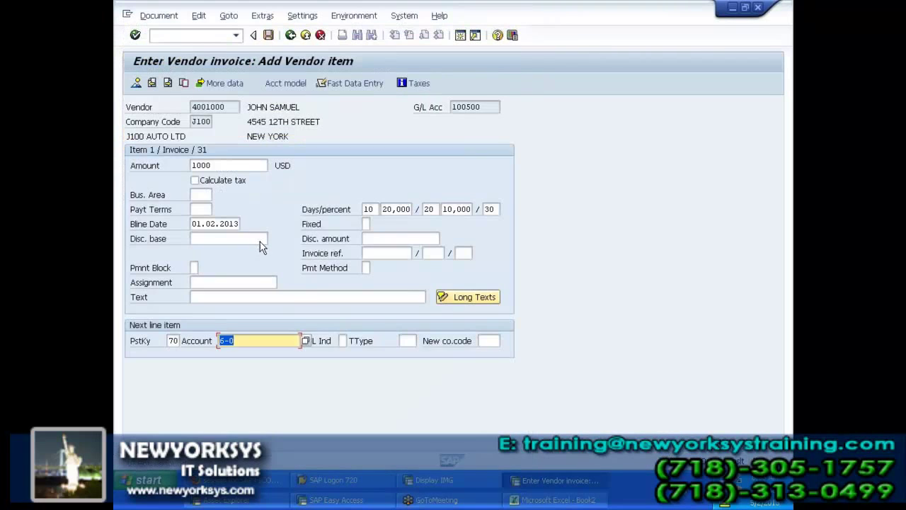
pyautogui.press('Return')
pyautogui.press('Return')
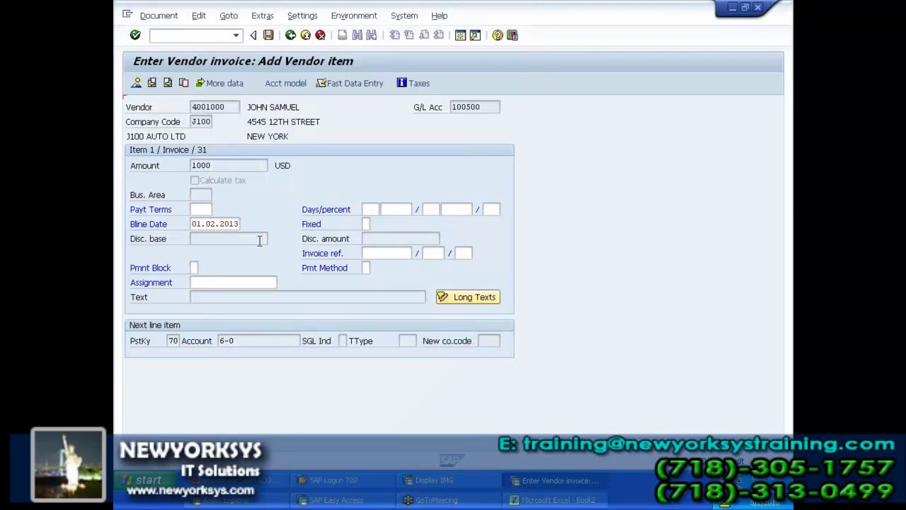
pyautogui.click(408, 340)
pyautogui.write('100')
pyautogui.press('Return')
# Step: Set the asset item's amount to 1000 USD and simulate the document
pyautogui.write('1')
pyautogui.click(259, 193)
pyautogui.press('Return')
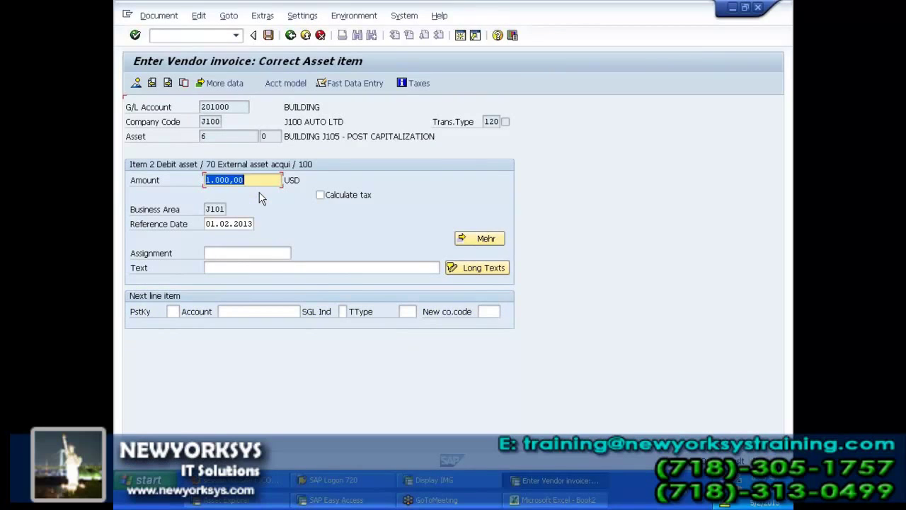
pyautogui.click(168, 16)
pyautogui.click(178, 73)
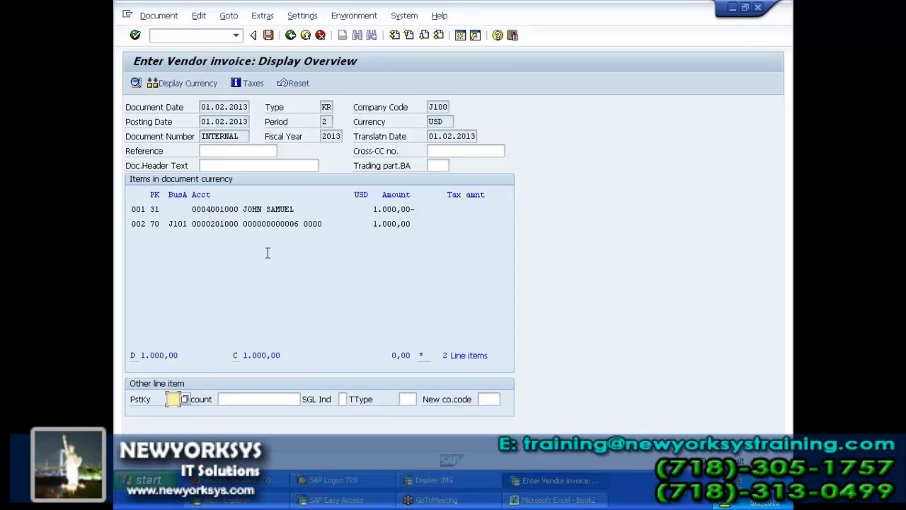
# Step: Restart transaction F-90 and set both the document date and the posting date to 01012013
pyautogui.click(198, 36)
pyautogui.write('/NF-90')
pyautogui.press('Return')
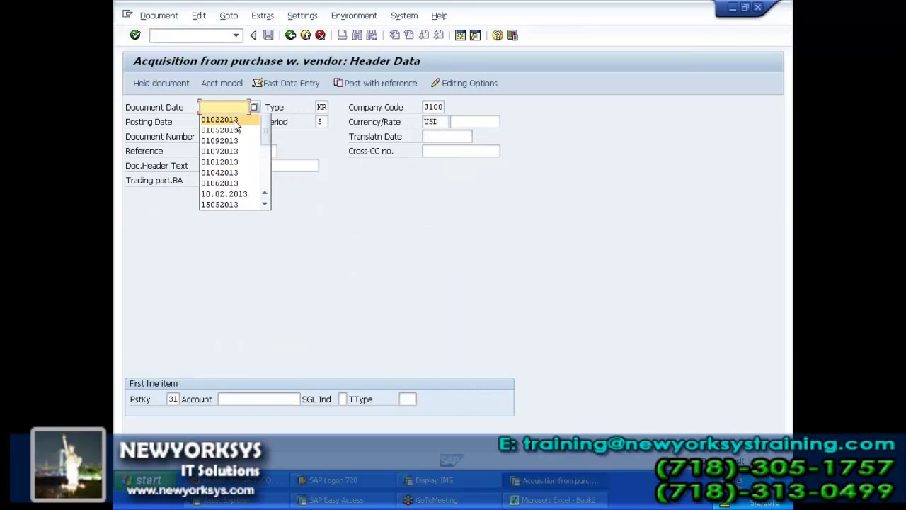
pyautogui.click(234, 109)
pyautogui.write('01012013')
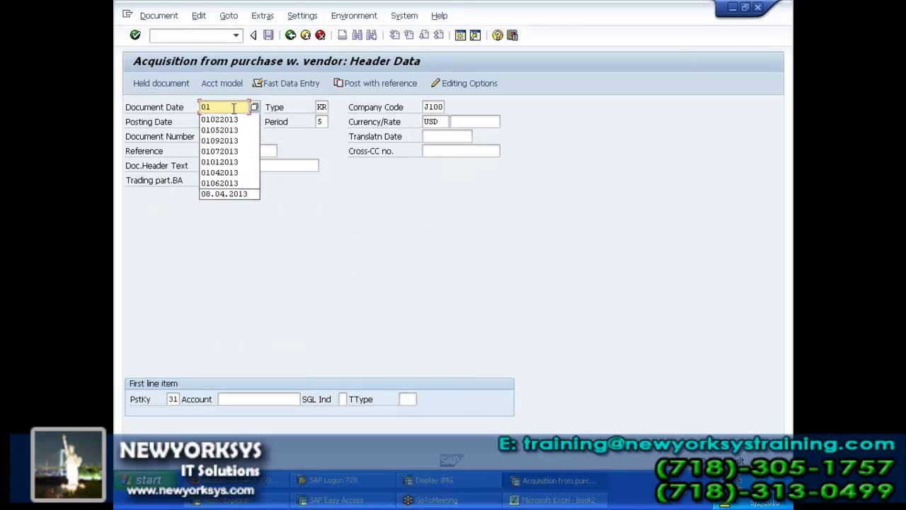
pyautogui.press('Tab')
pyautogui.press('Tab')
pyautogui.press('Tab')
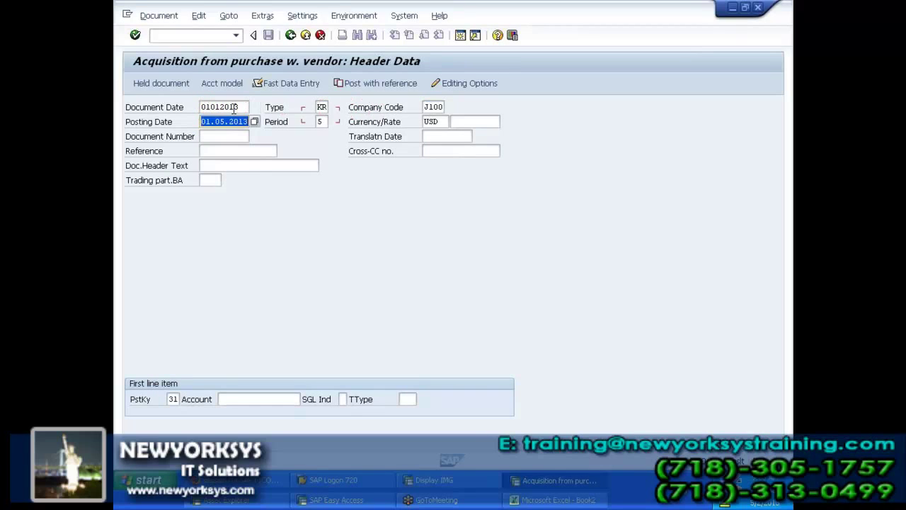
pyautogui.write('01012013')
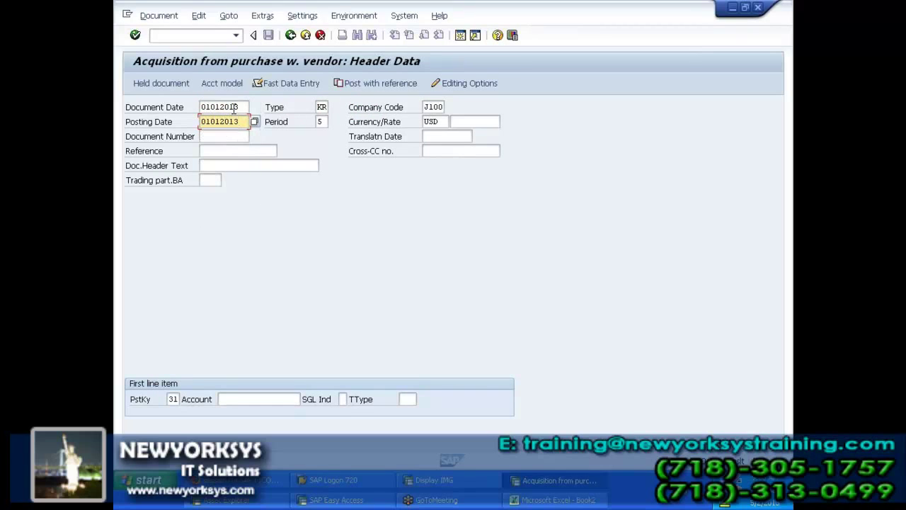
# Step: Choose the New York vendor as the first line item's account and continue to the vendor item
pyautogui.click(247, 400)
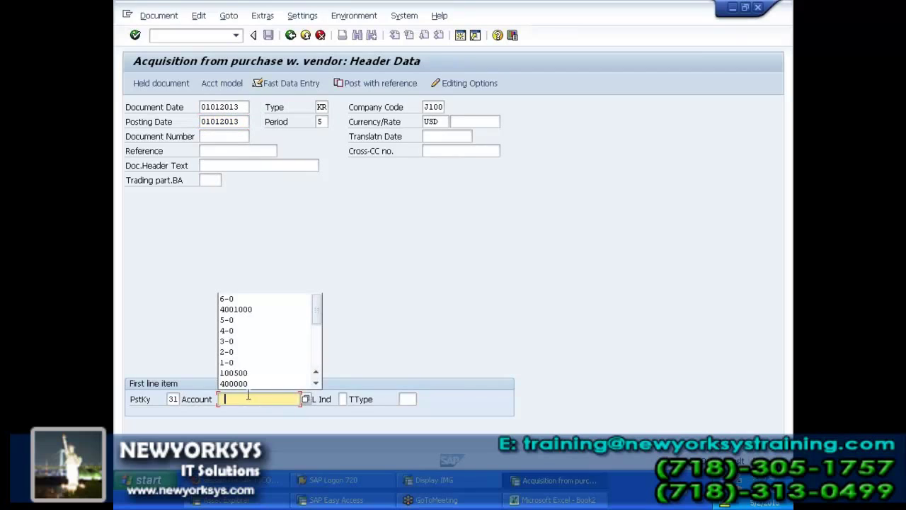
pyautogui.click(248, 311)
pyautogui.press('Return')
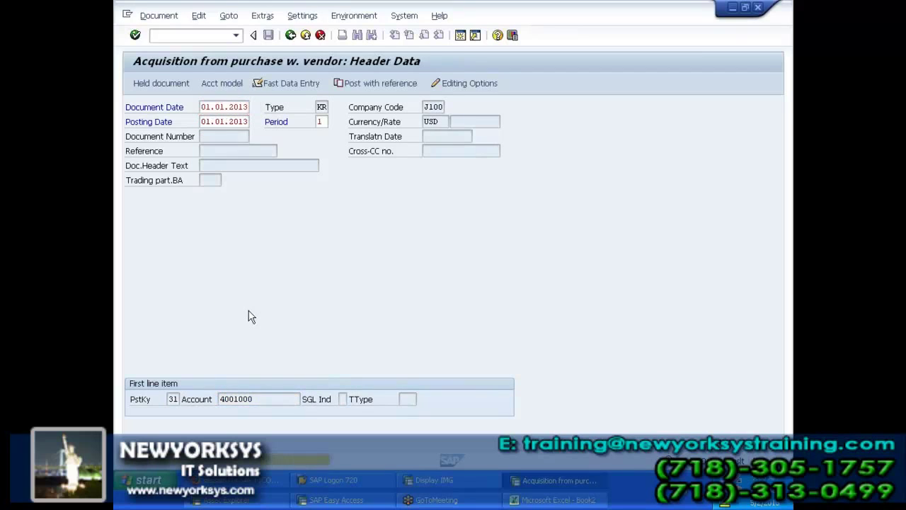
# Step: Enter 1000 USD as the vendor item's amount and remove its payment terms
pyautogui.write('1')
pyautogui.click(247, 184)
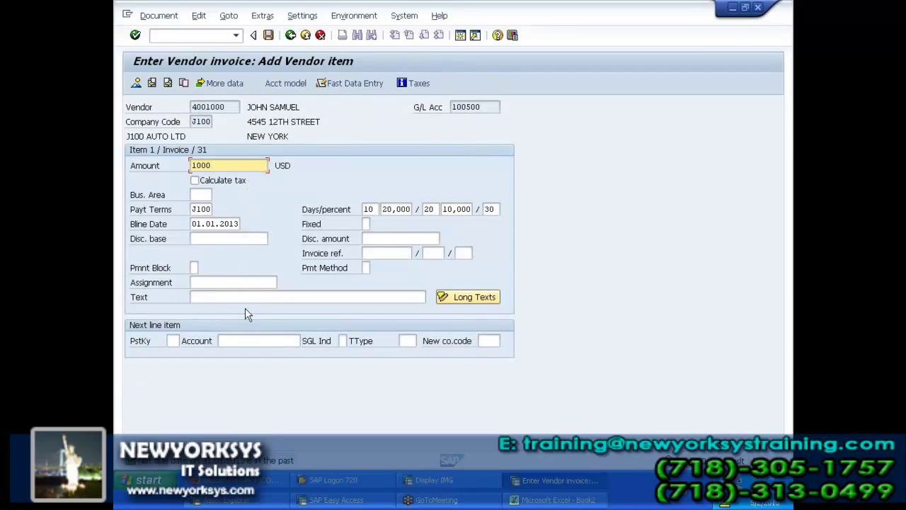
pyautogui.press('Tab')
pyautogui.press('Tab')
pyautogui.press('Tab')
pyautogui.press('Delete')
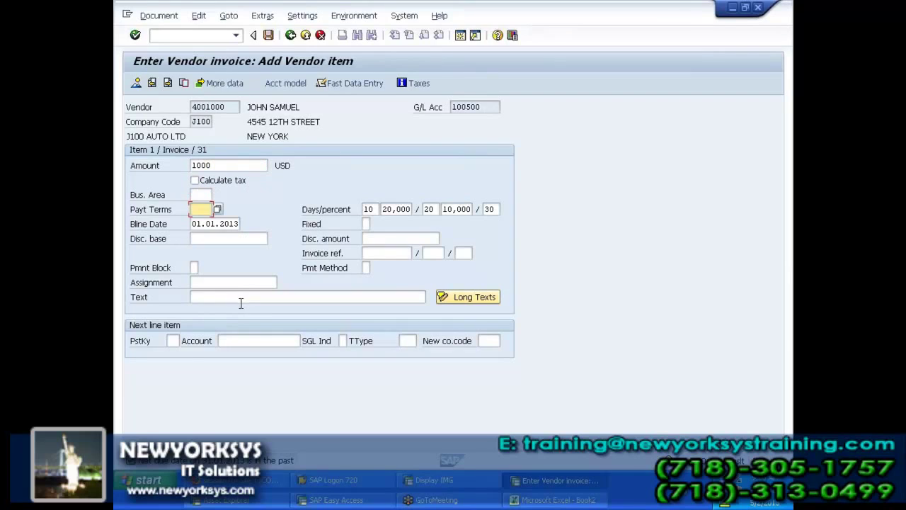
# Step: Enter posting key 70, account 6-0 and transaction type 100 for the next line item and continue to the asset item
pyautogui.click(177, 341)
pyautogui.write('7')
pyautogui.click(180, 368)
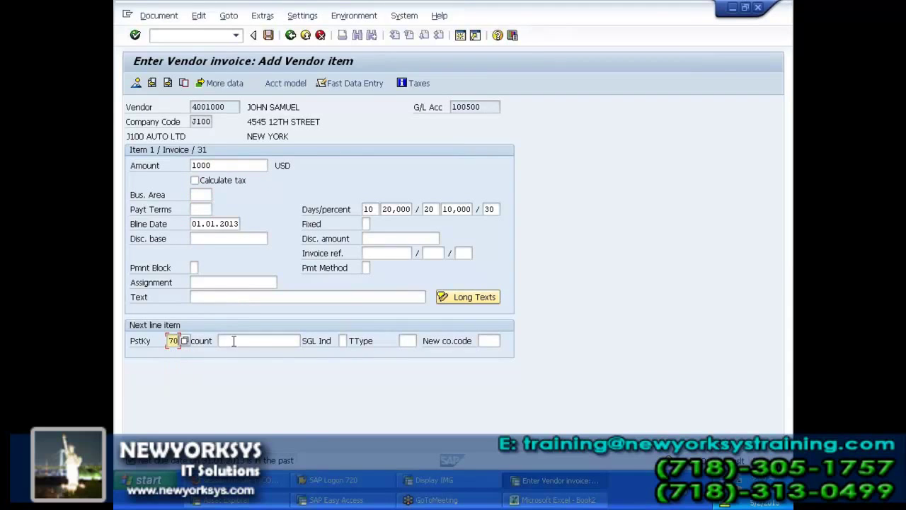
pyautogui.click(233, 340)
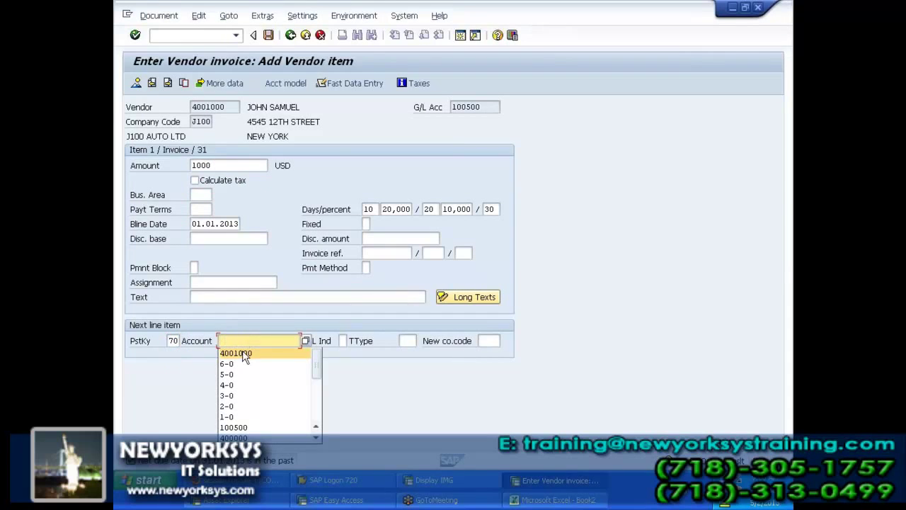
pyautogui.click(244, 363)
pyautogui.click(408, 341)
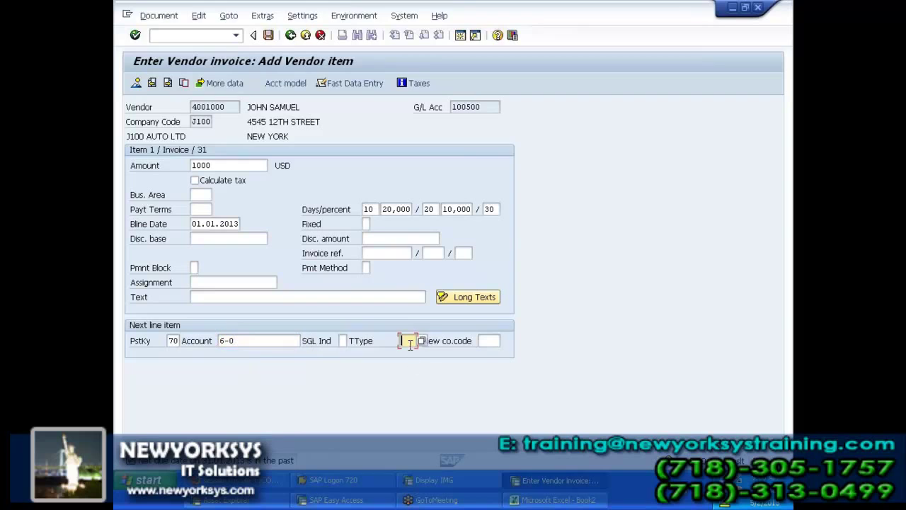
pyautogui.click(408, 354)
pyautogui.press('Return')
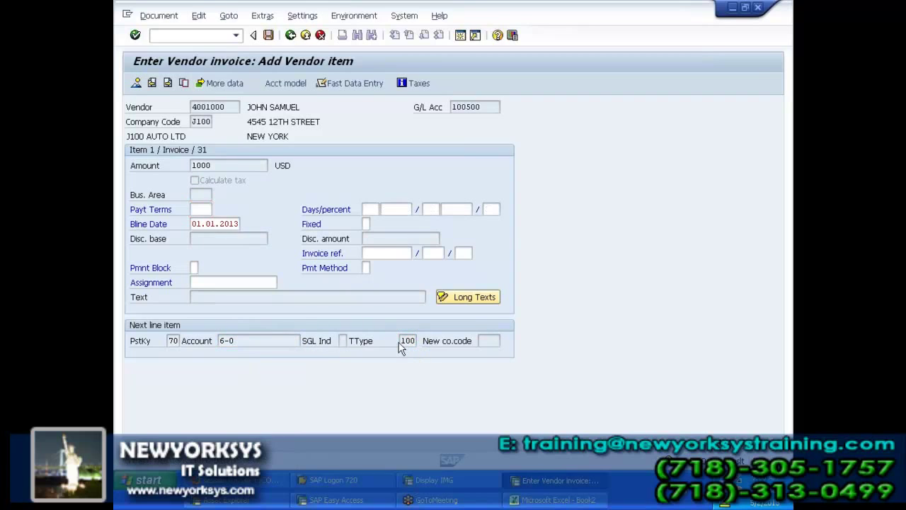
# Step: Enter 1000 USD as the asset item's amount and post the acquisition document
pyautogui.write('1000')
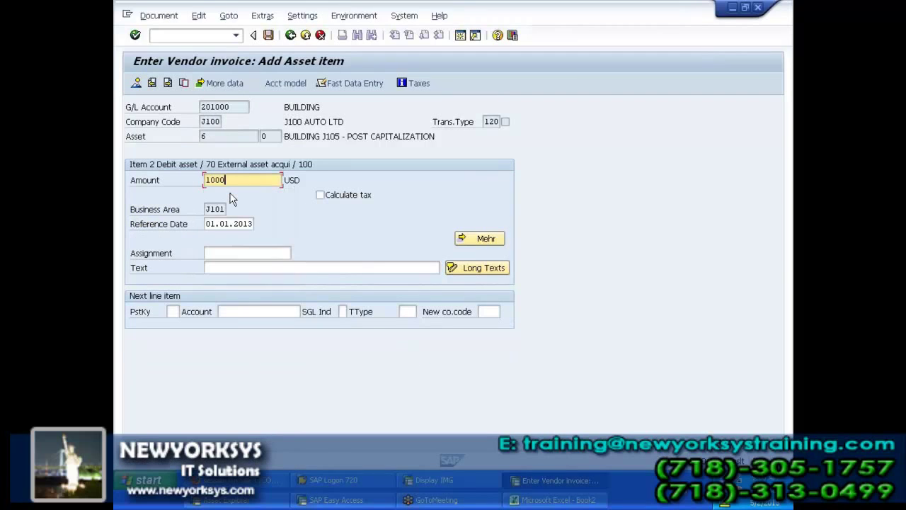
pyautogui.press('Return')
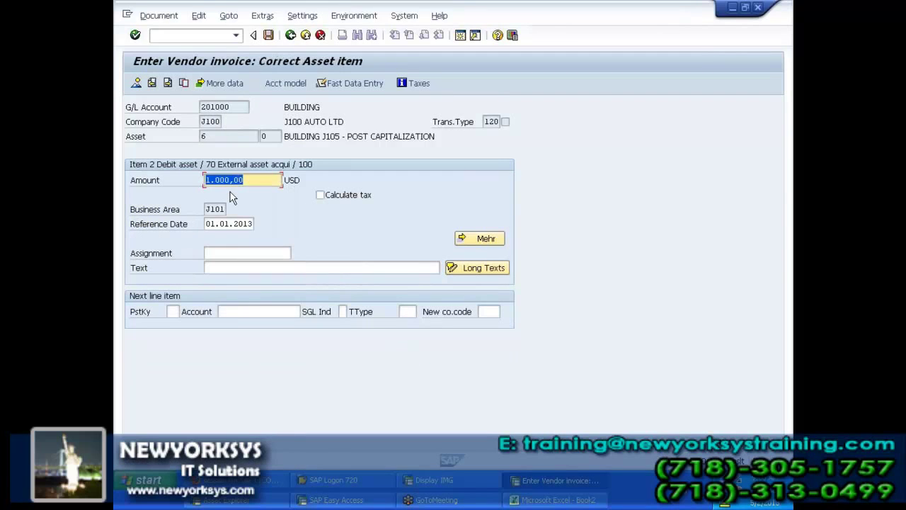
pyautogui.click(269, 36)
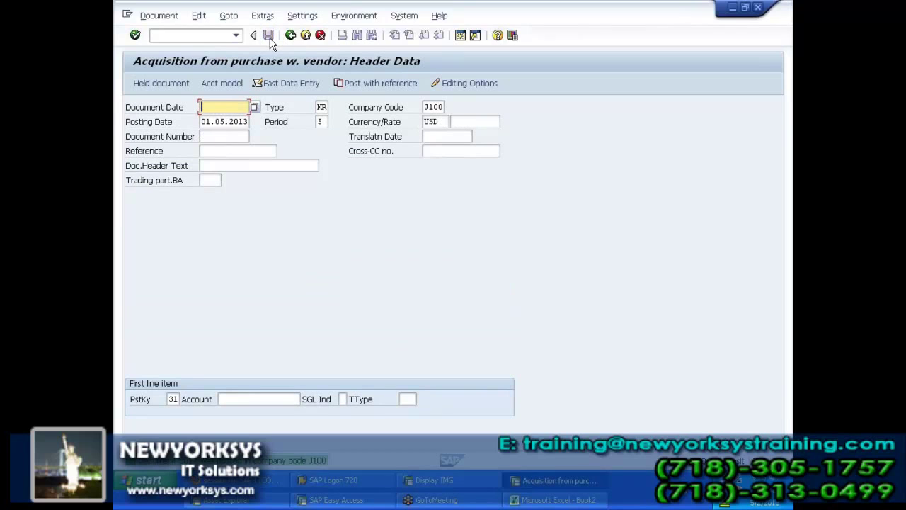
# Step: Start transaction AS02, open the asset values of asset 6 and view the planned values for 2013 and 2012
pyautogui.click(210, 36)
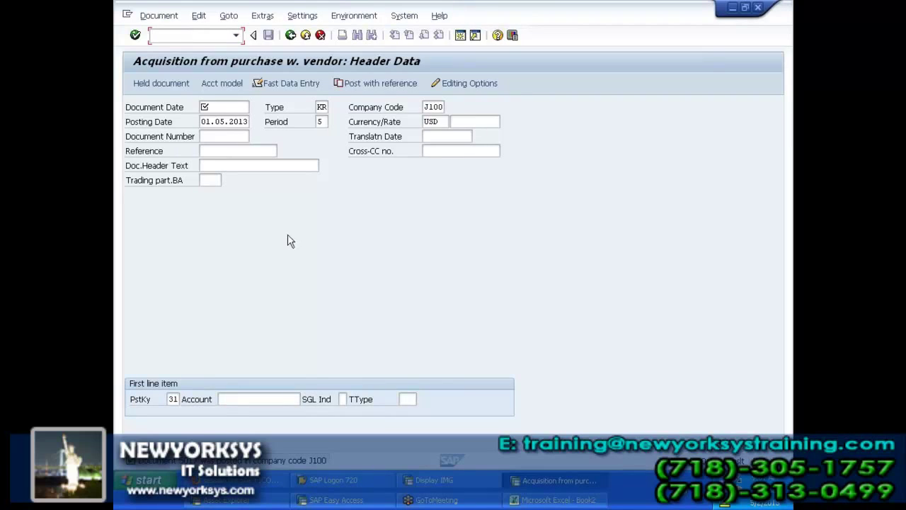
pyautogui.write('/nAS02')
pyautogui.press('Return')
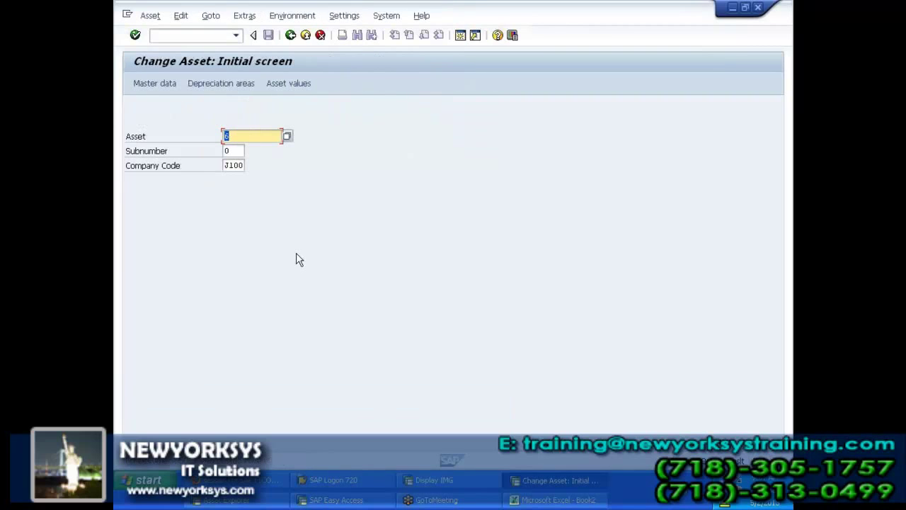
pyautogui.click(300, 86)
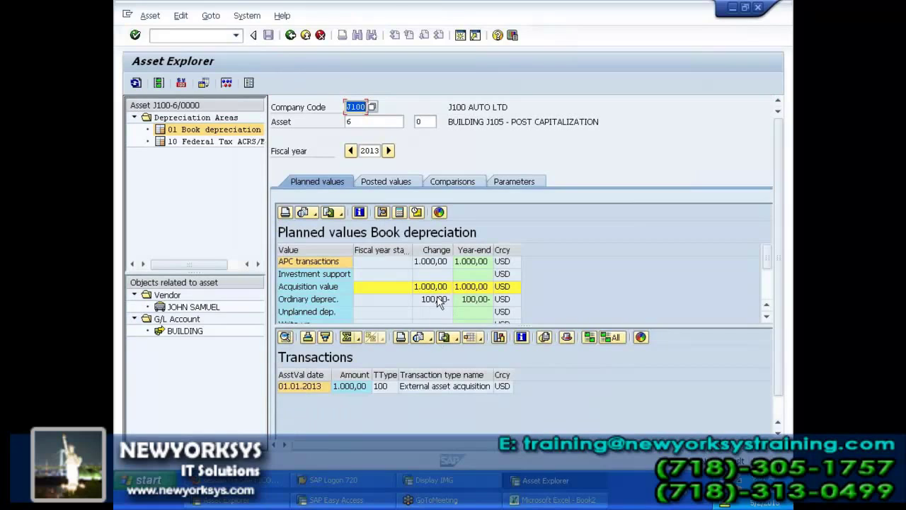
pyautogui.click(351, 150)
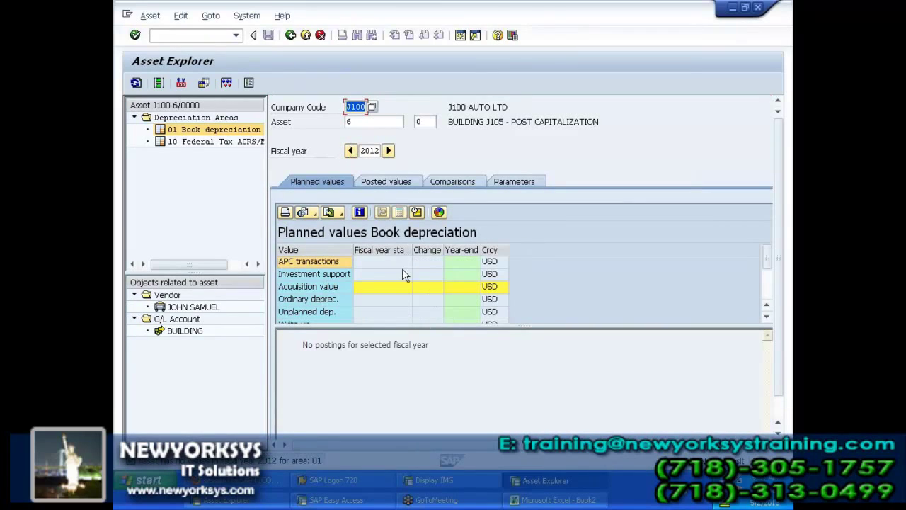
# Step: View the posted book depreciation values for 2012 and 2013, enlarging the list of depreciation by period
pyautogui.click(401, 186)
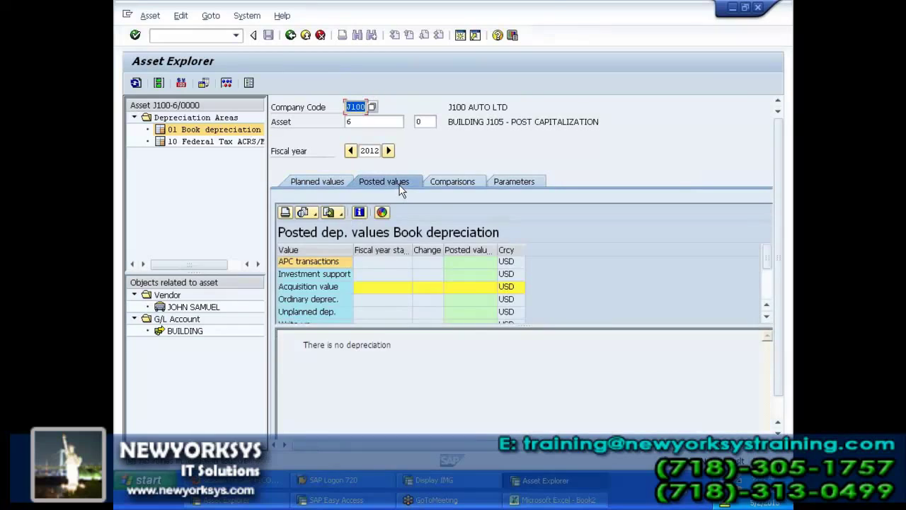
pyautogui.click(388, 150)
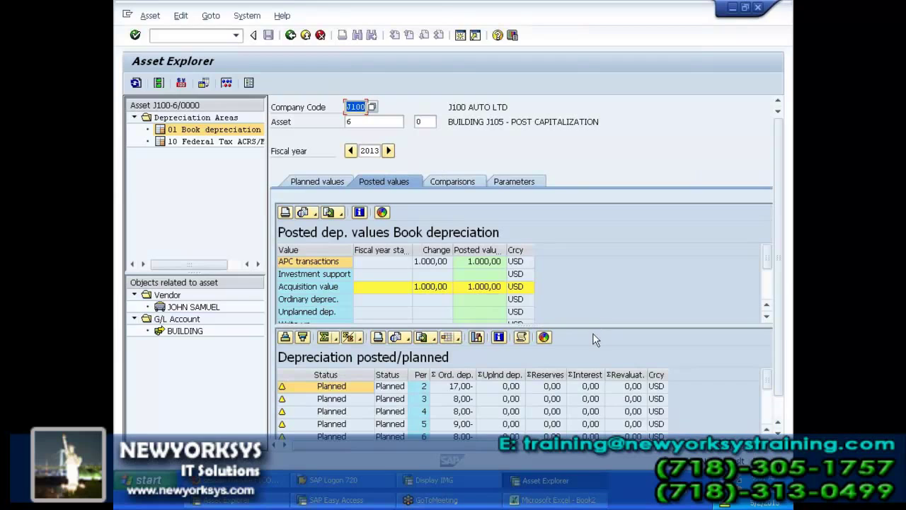
pyautogui.moveTo(593, 325); pyautogui.dragTo(592, 273)
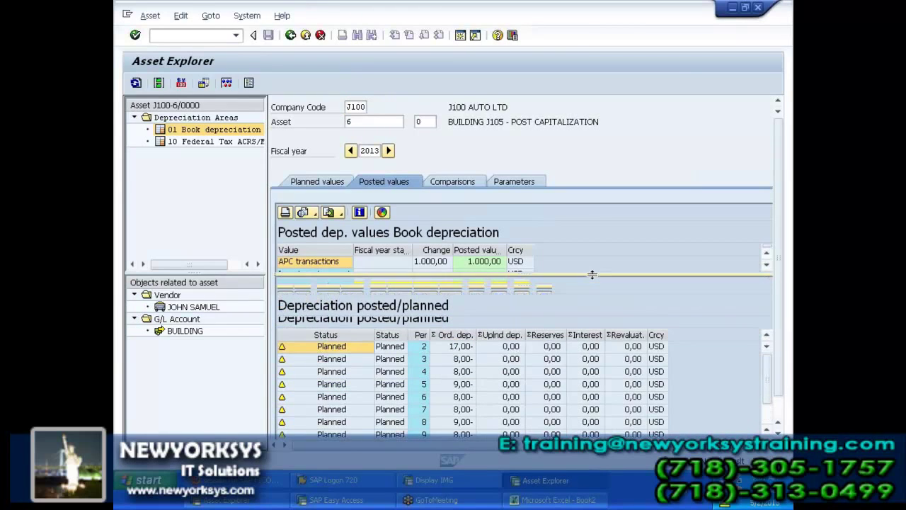
# Step: View the year-by-year book depreciation comparison and display the asset's master data
pyautogui.click(471, 183)
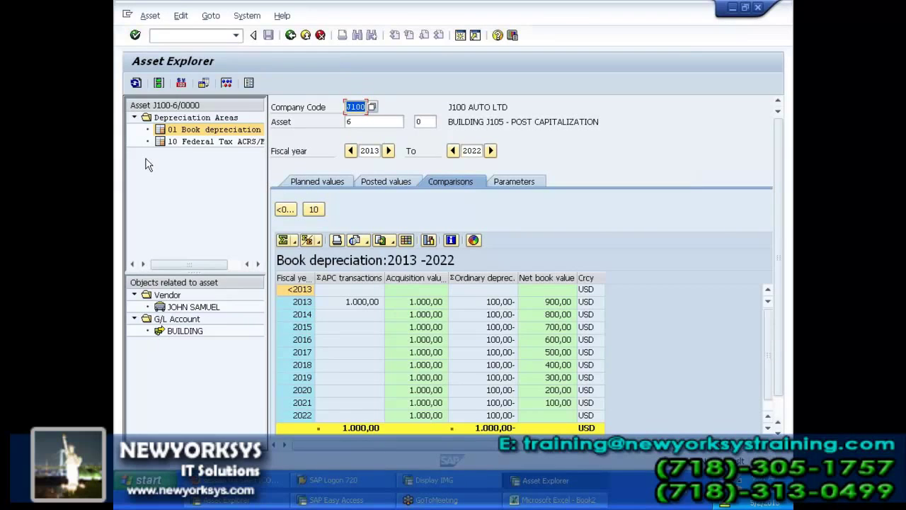
pyautogui.click(162, 88)
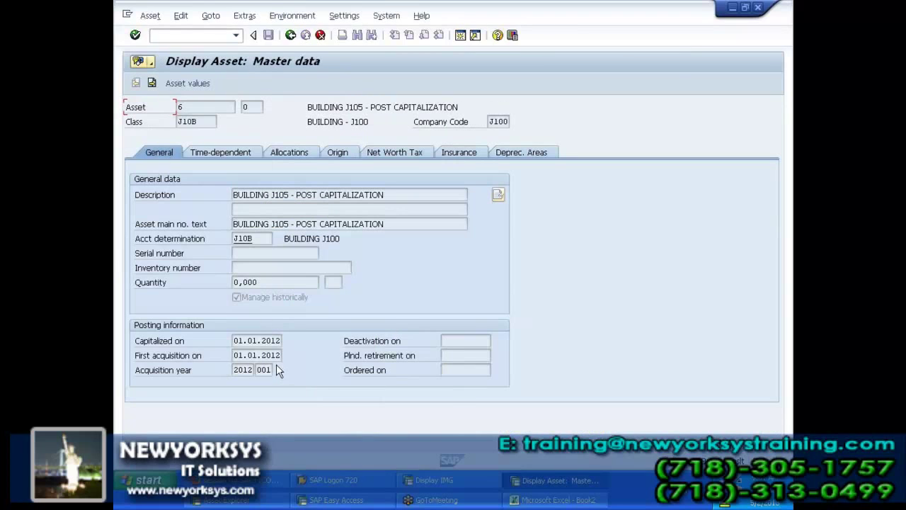
# Step: Examine the asset's capitalization date and its depreciation area settings, including the ordinary depreciation start dates
pyautogui.click(282, 340)
pyautogui.moveTo(282, 341); pyautogui.dragTo(229, 341)
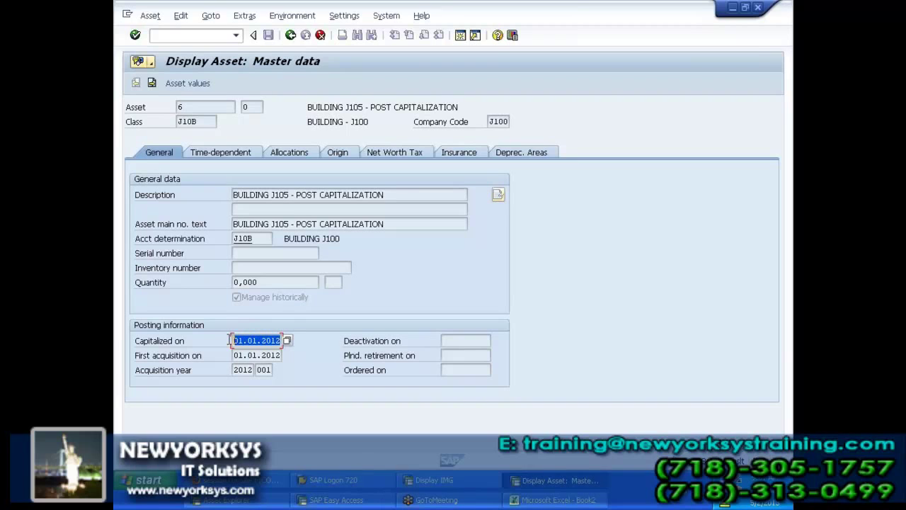
pyautogui.click(530, 153)
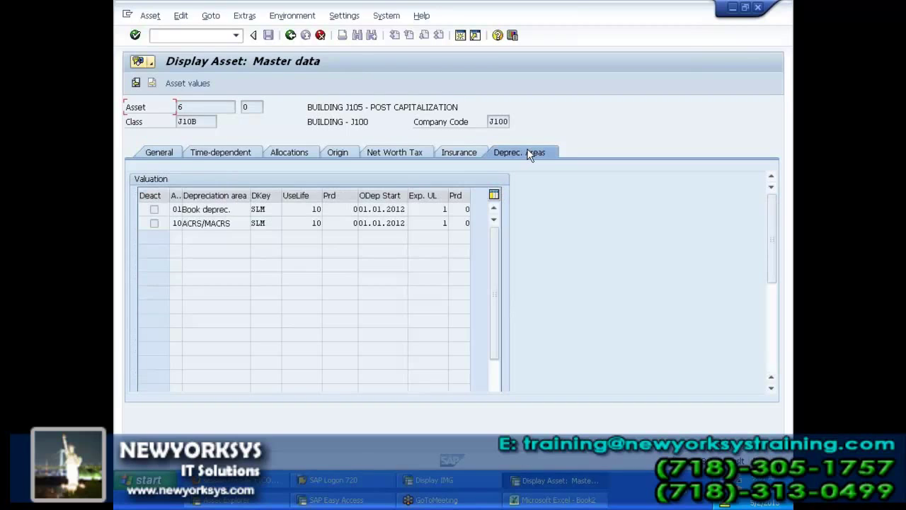
pyautogui.click(150, 153)
# Step: Open the asset's values and view the 2013 planned and posted book depreciation, followed by the comparison across years
pyautogui.click(190, 85)
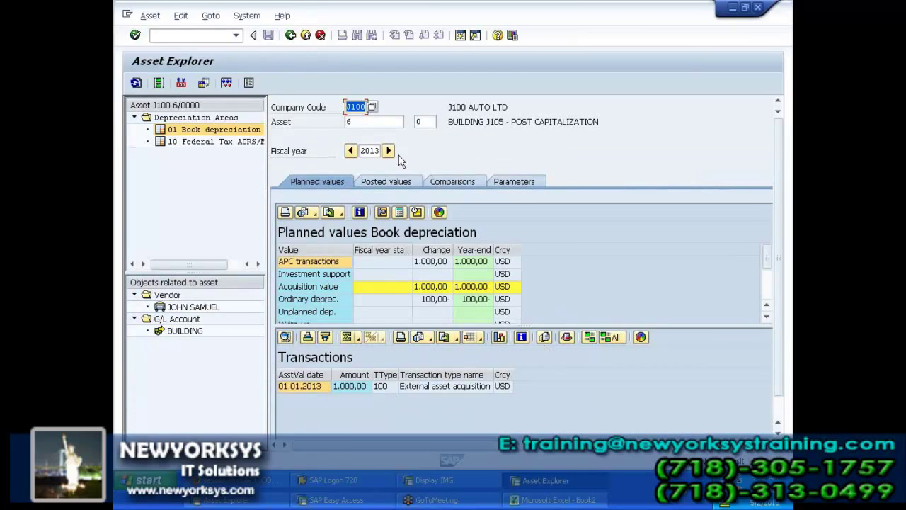
pyautogui.click(370, 150)
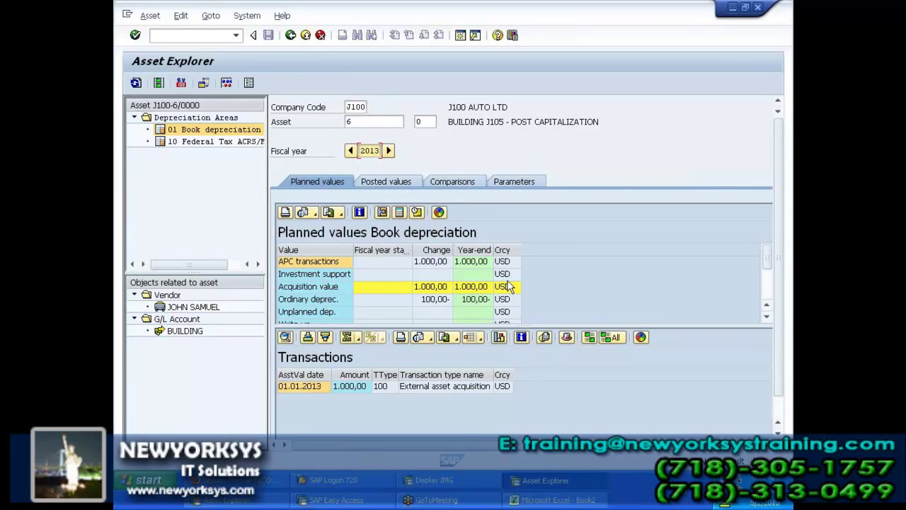
pyautogui.click(406, 185)
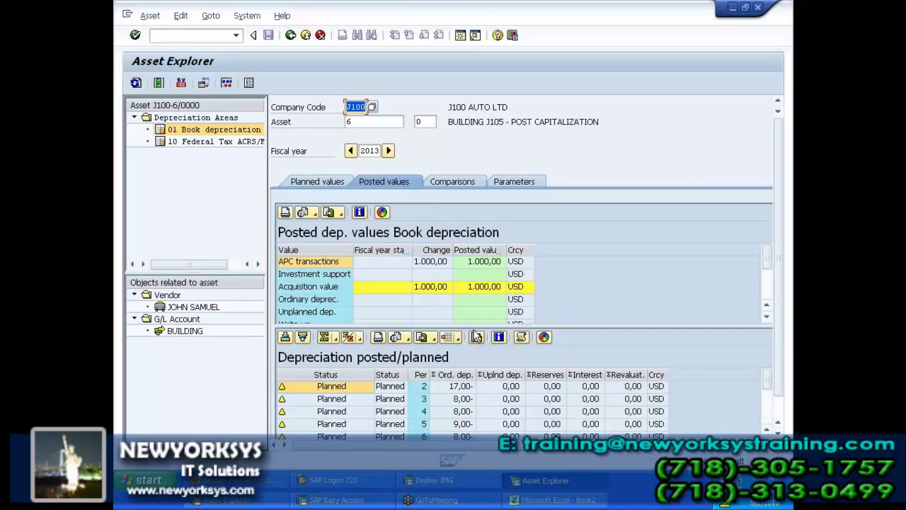
pyautogui.click(445, 182)
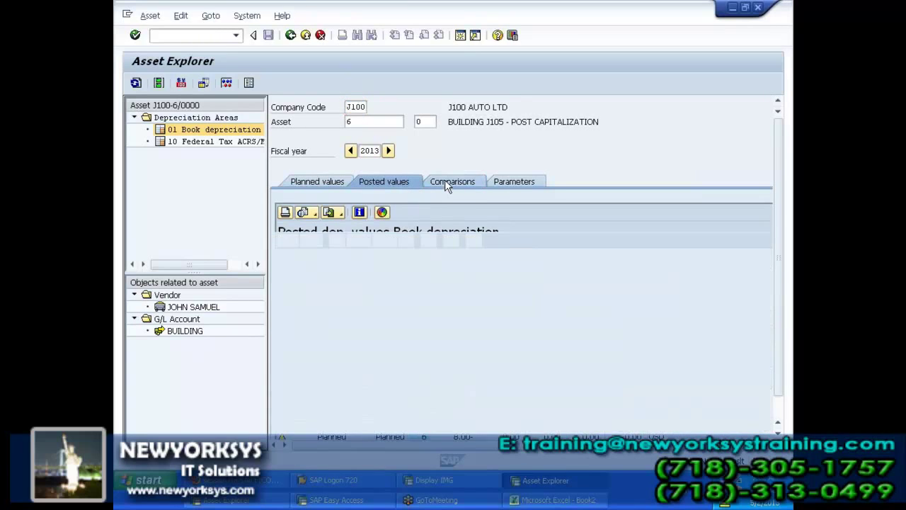